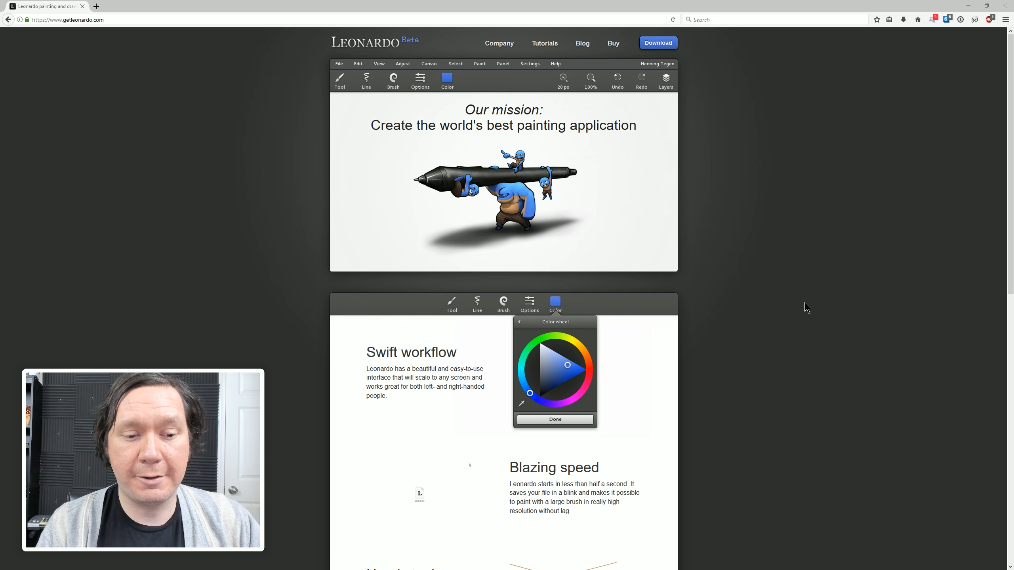
Look through the Leonardo home page from its mission banner to the download section, and close the browser.
drag(1011, 105, 989, 314)
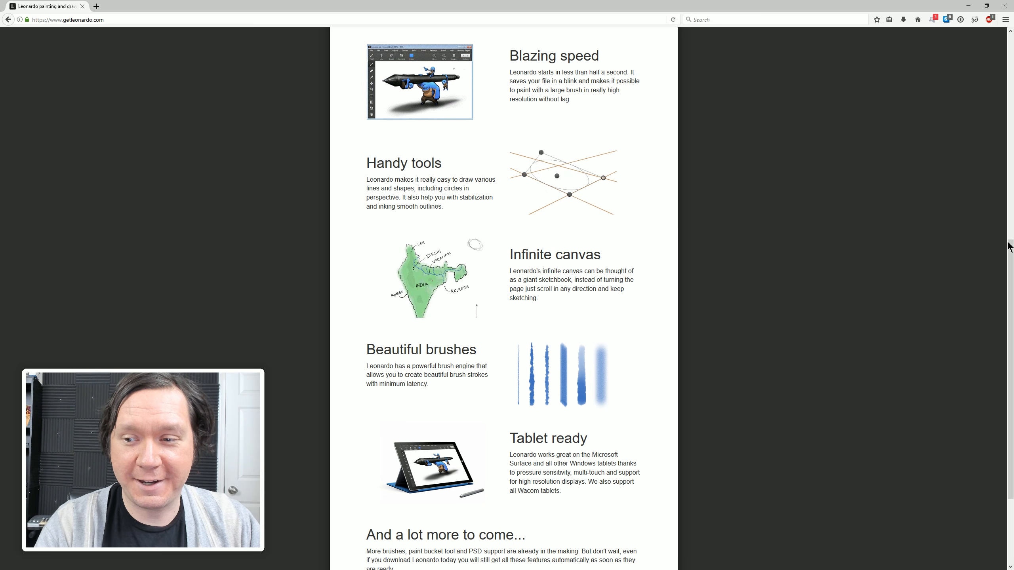
drag(1010, 247, 1010, 326)
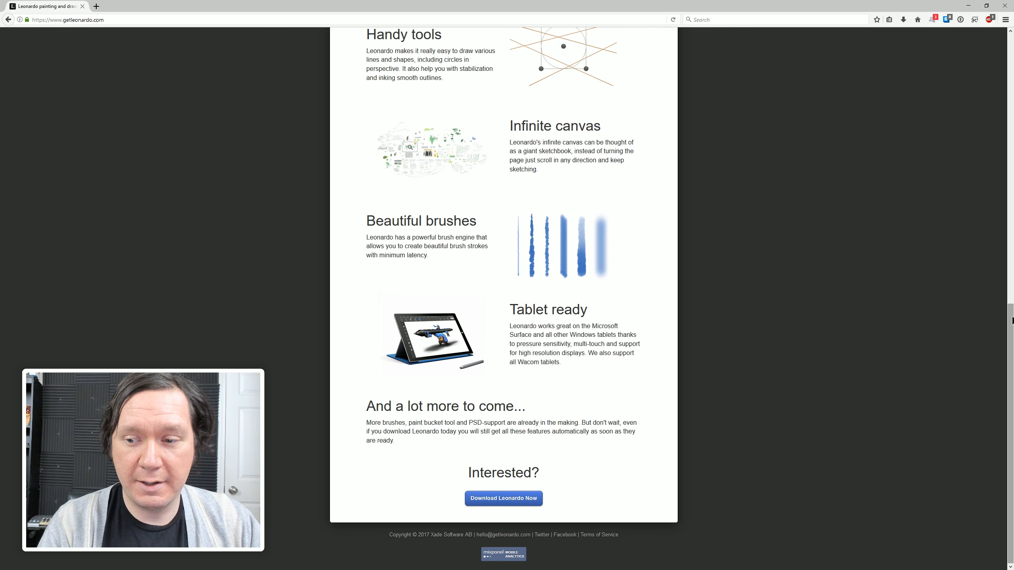
drag(1011, 320, 996, 48)
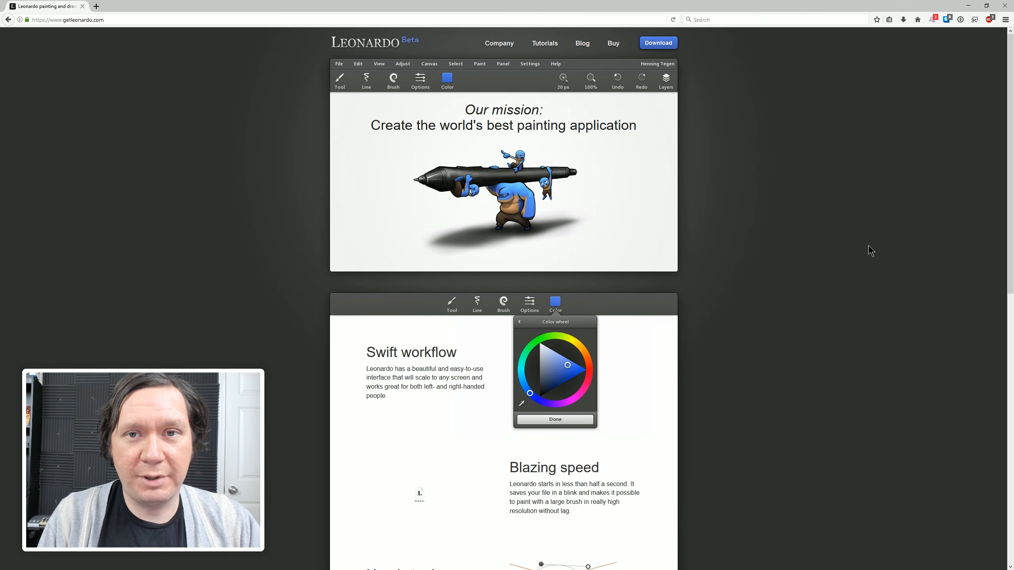
click(1004, 6)
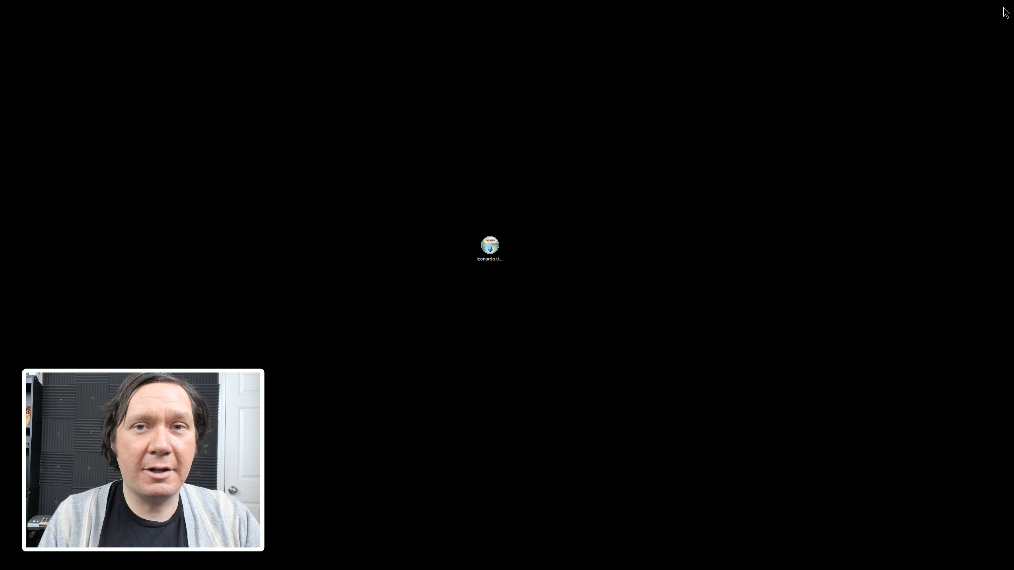
Install Leonardo from the leonardo.0.13.31 installer on the desktop and maximize its painting window.
double_click(490, 246)
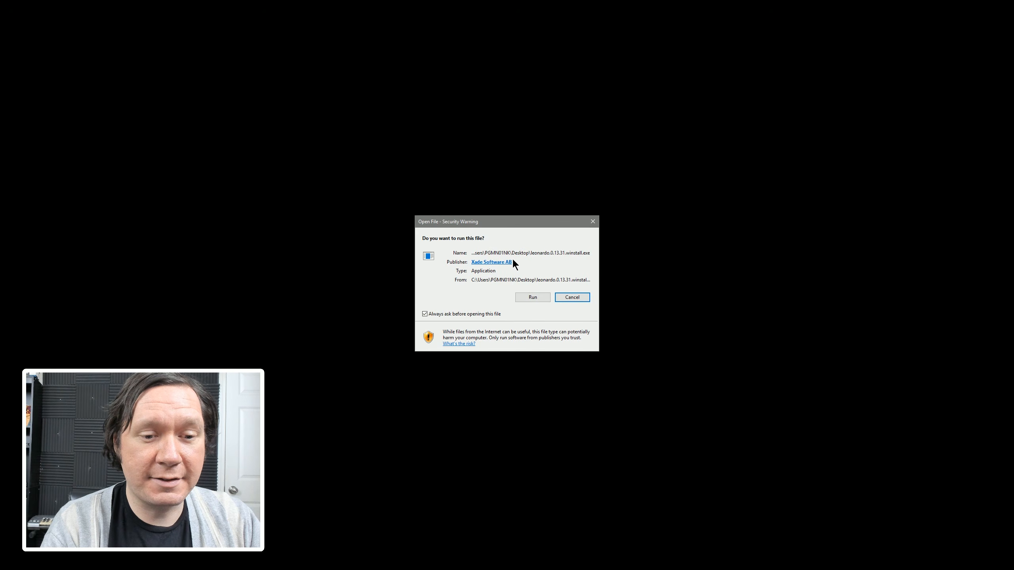
click(537, 296)
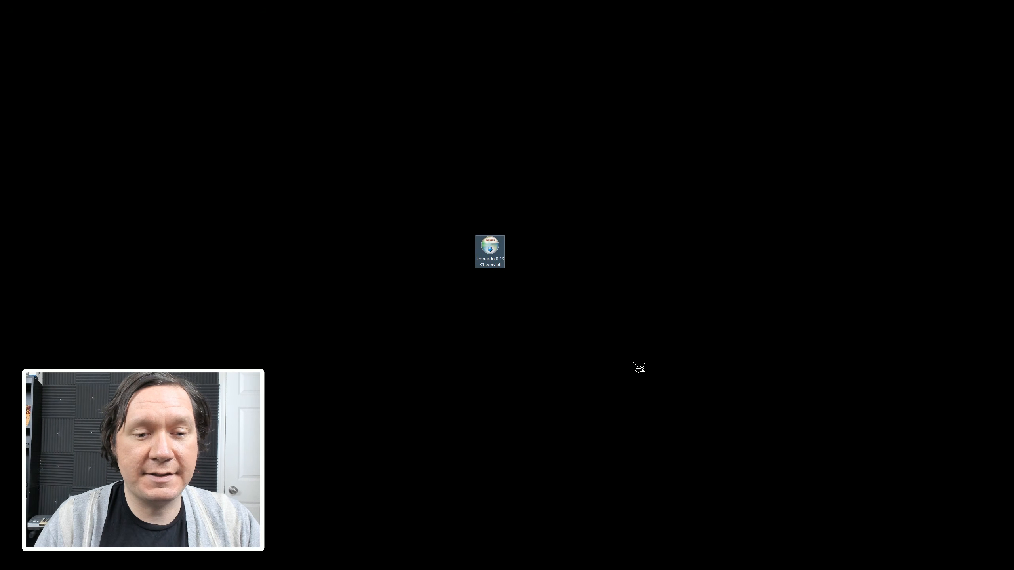
click(557, 353)
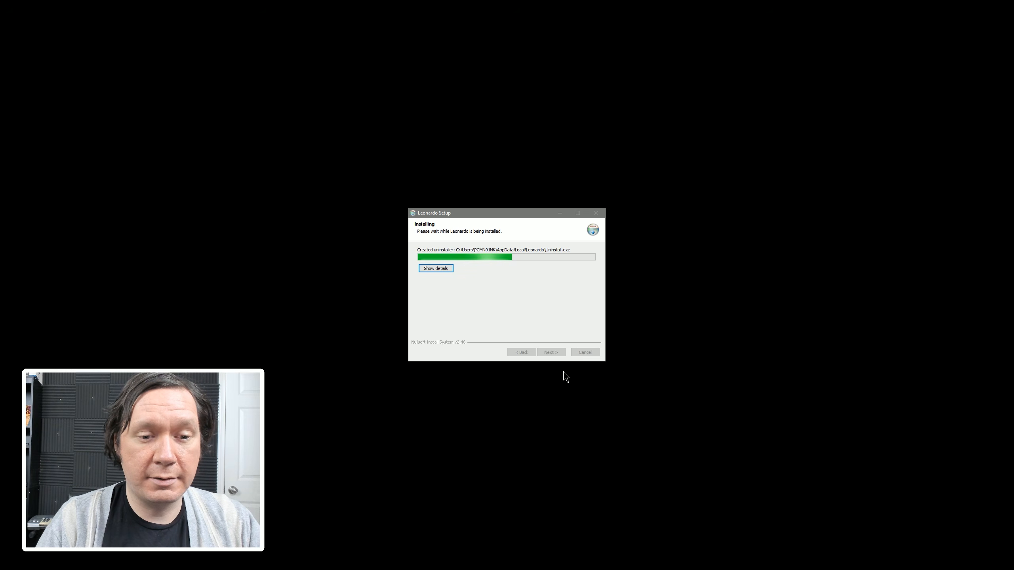
key(Return)
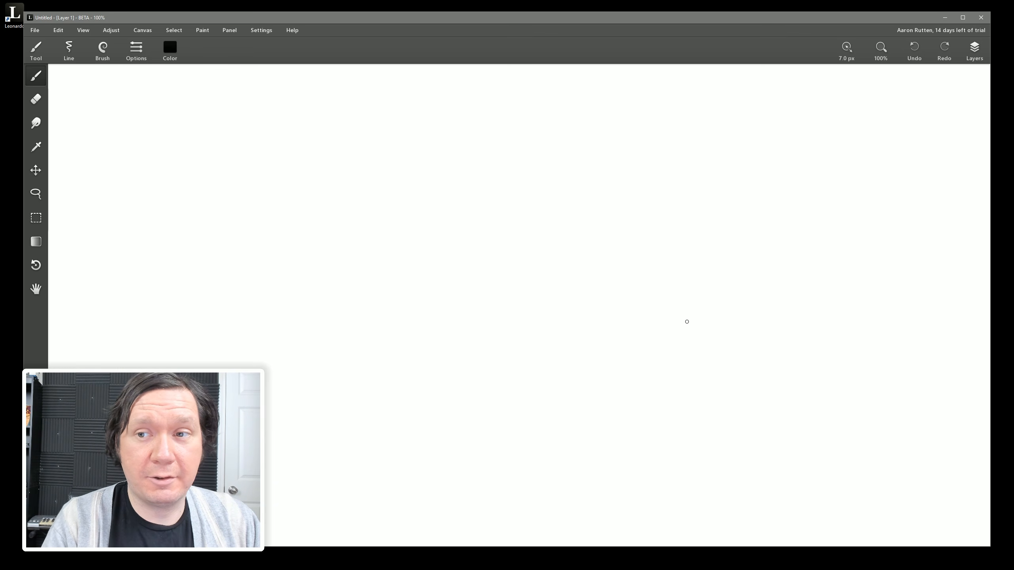
click(963, 17)
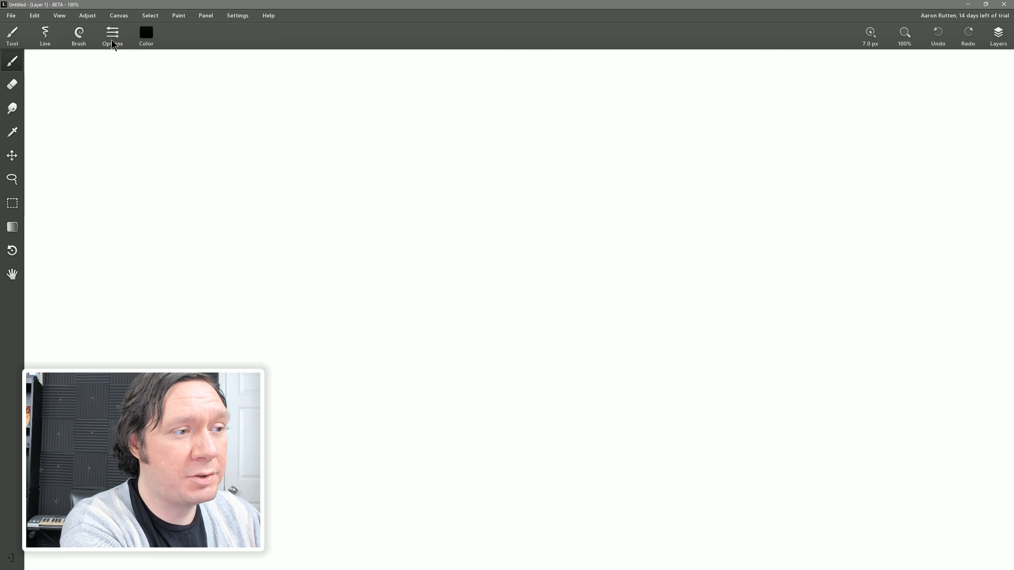
Look through the available line modes, brush types and Ink brush parameters.
click(17, 43)
click(18, 43)
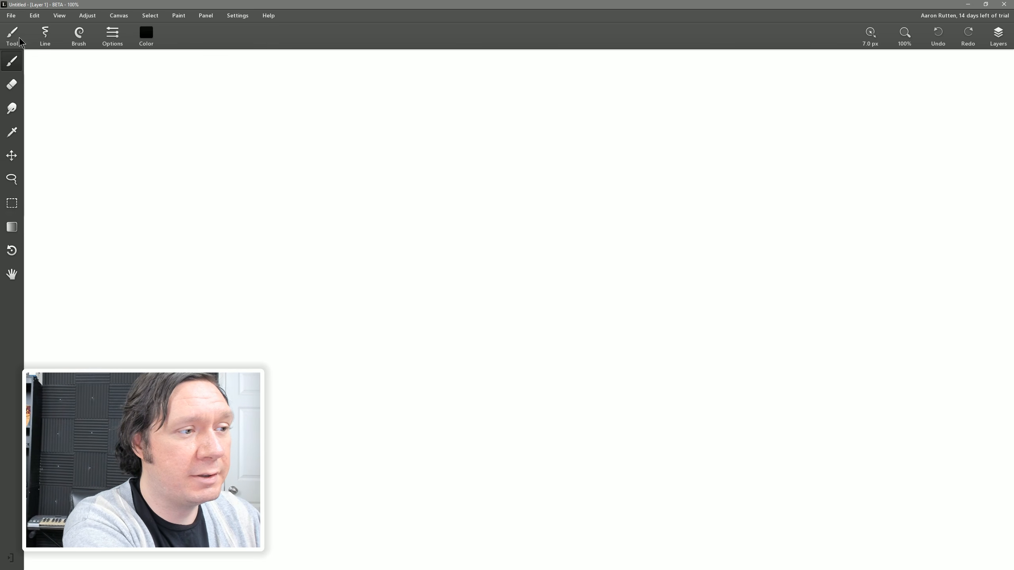
click(52, 42)
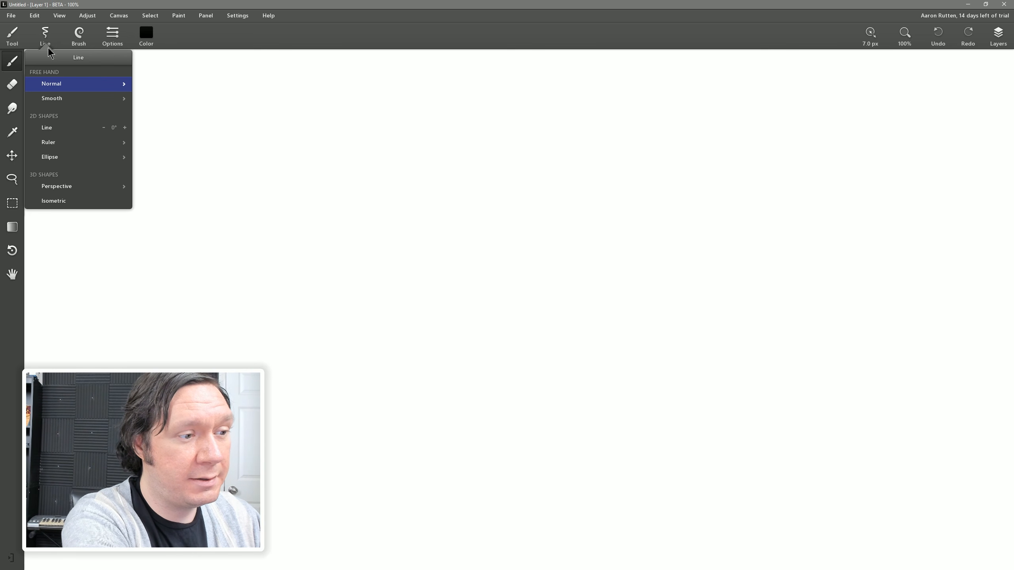
click(79, 40)
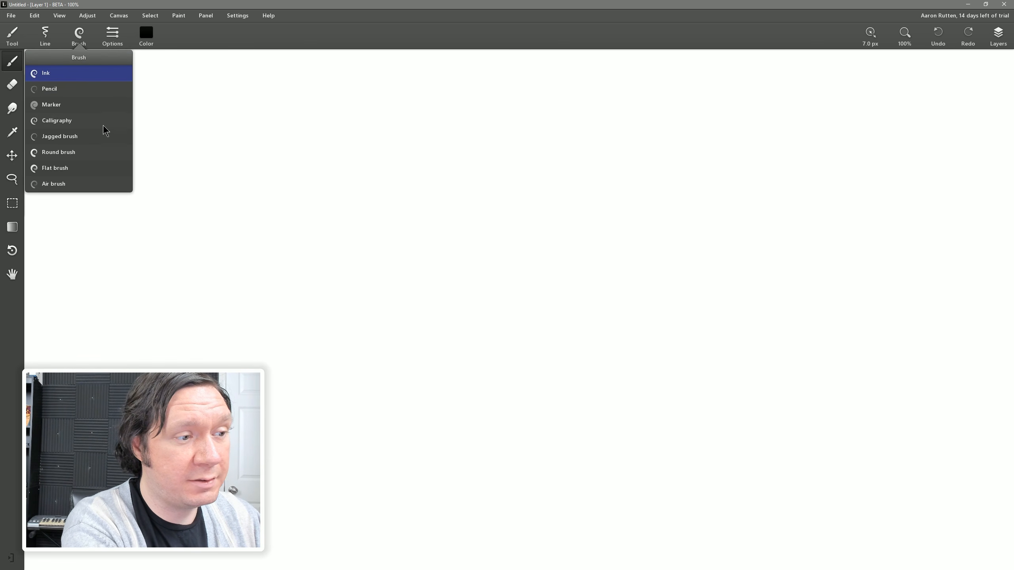
click(117, 45)
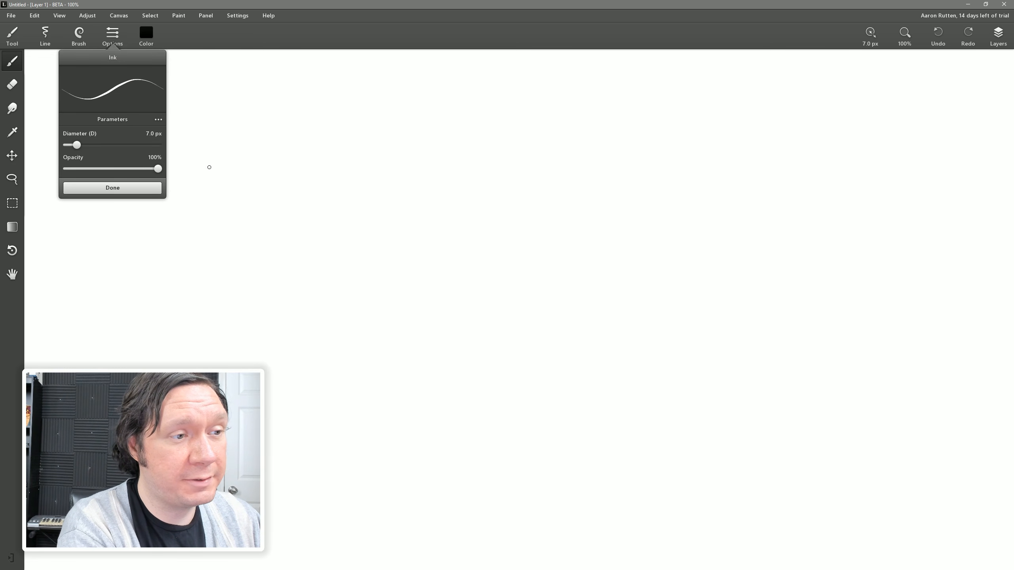
Float the color wheel and the layers list over the canvas, stacking the layers list directly beneath the color wheel.
click(148, 33)
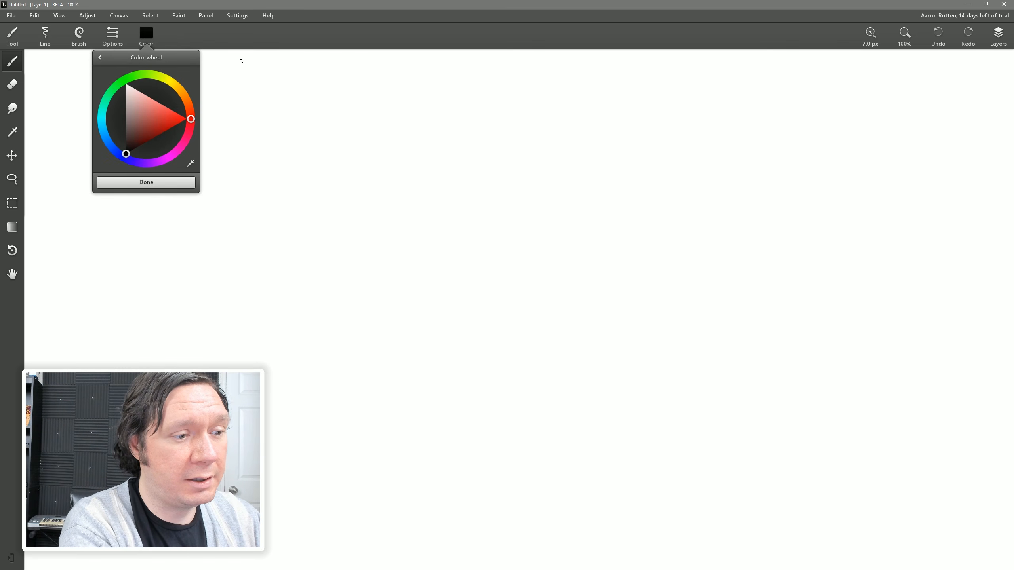
drag(162, 67, 758, 118)
click(998, 36)
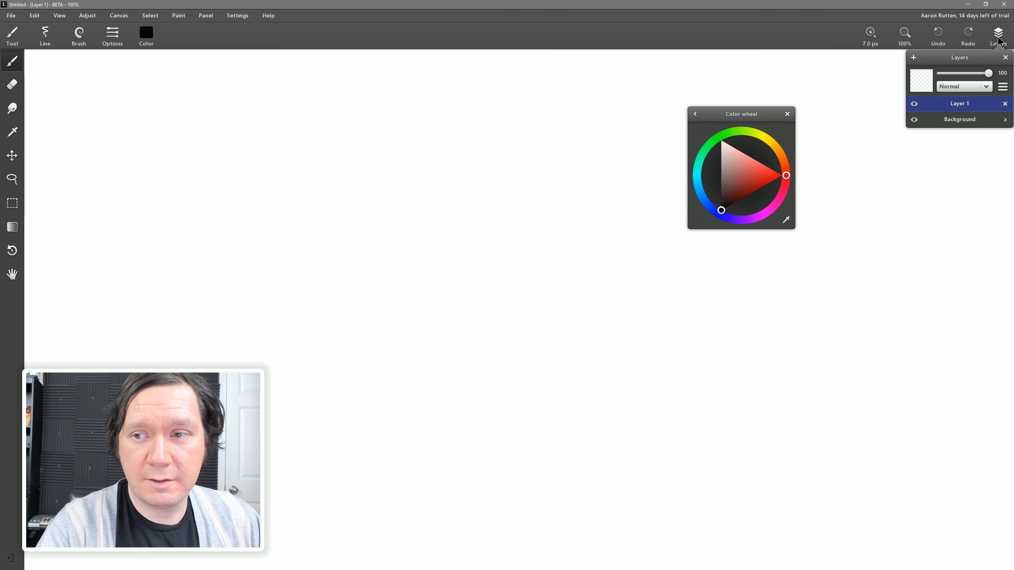
drag(966, 58, 761, 258)
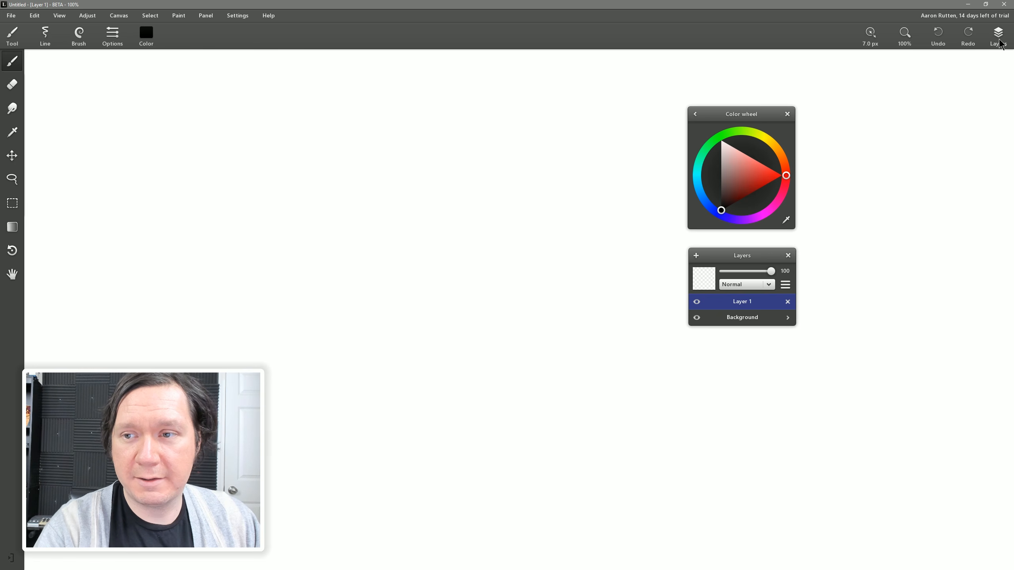
drag(769, 115, 987, 67)
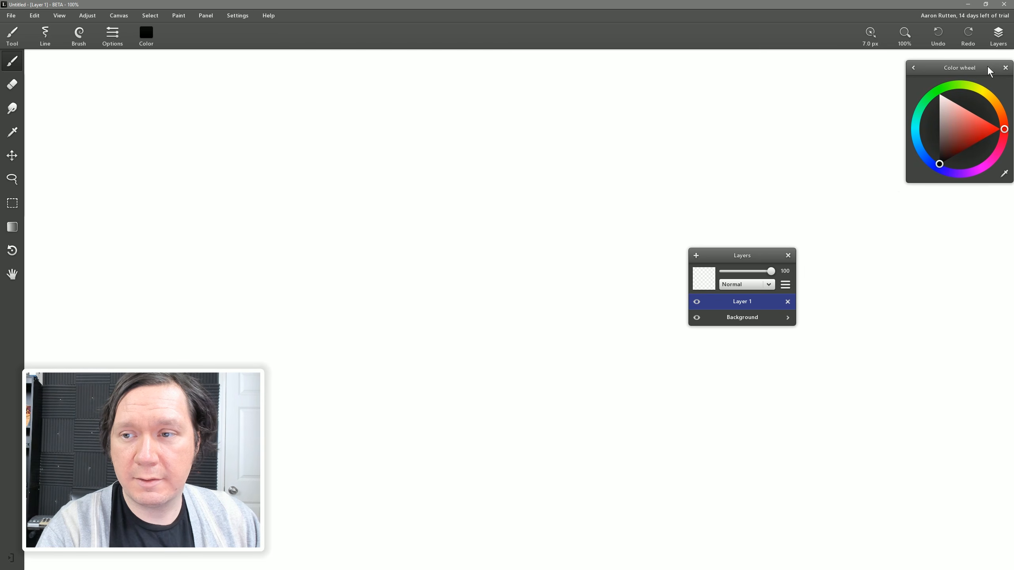
drag(749, 254, 973, 199)
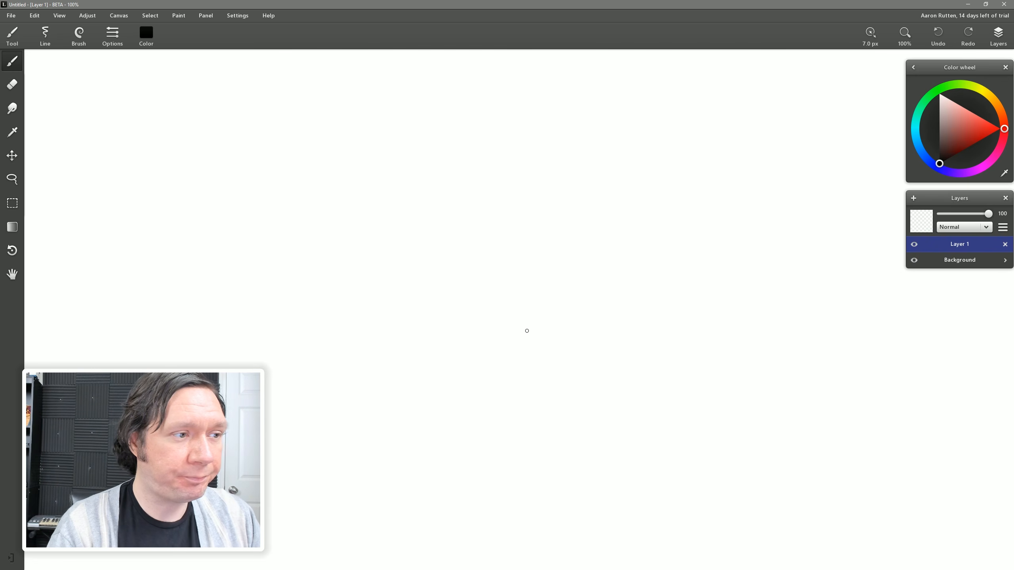
Try the Ink brush with three freehand strokes on the canvas, undoing each one.
mouse_move(236, 208)
mouse_down()
mouse_move(287, 202)
mouse_move(338, 180)
mouse_move(282, 279)
mouse_move(463, 221)
mouse_up()
key(ctrl+z)
mouse_move(407, 179)
mouse_down()
mouse_move(288, 283)
mouse_move(328, 220)
mouse_move(339, 308)
mouse_move(429, 234)
mouse_up()
key(ctrl+z)
mouse_move(290, 294)
mouse_down()
mouse_move(400, 283)
mouse_move(524, 335)
mouse_move(661, 289)
mouse_up()
key(ctrl+z)
Switch the freehand line mode to Smooth and try it with one stroke, undoing that stroke.
click(113, 36)
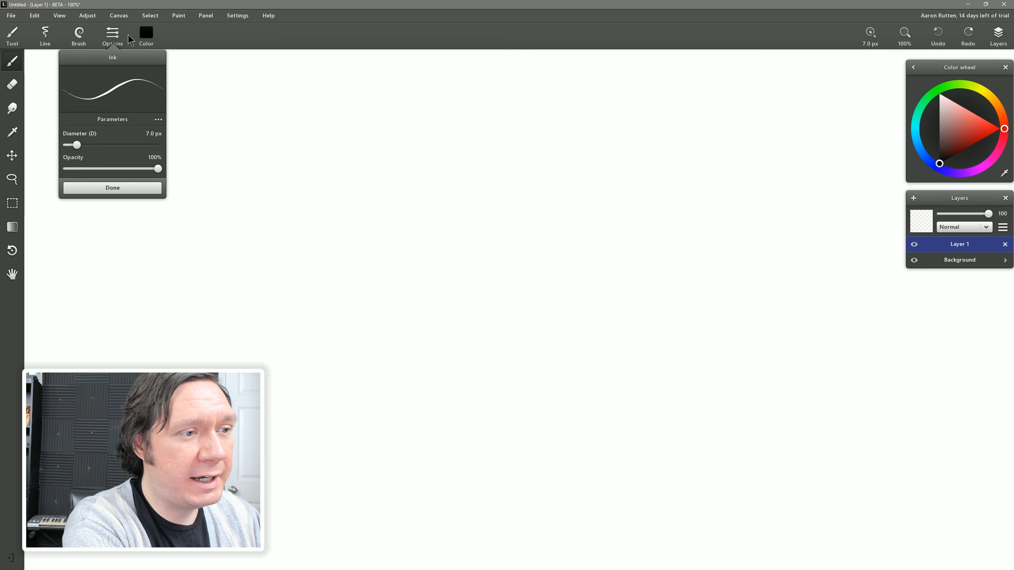
click(45, 35)
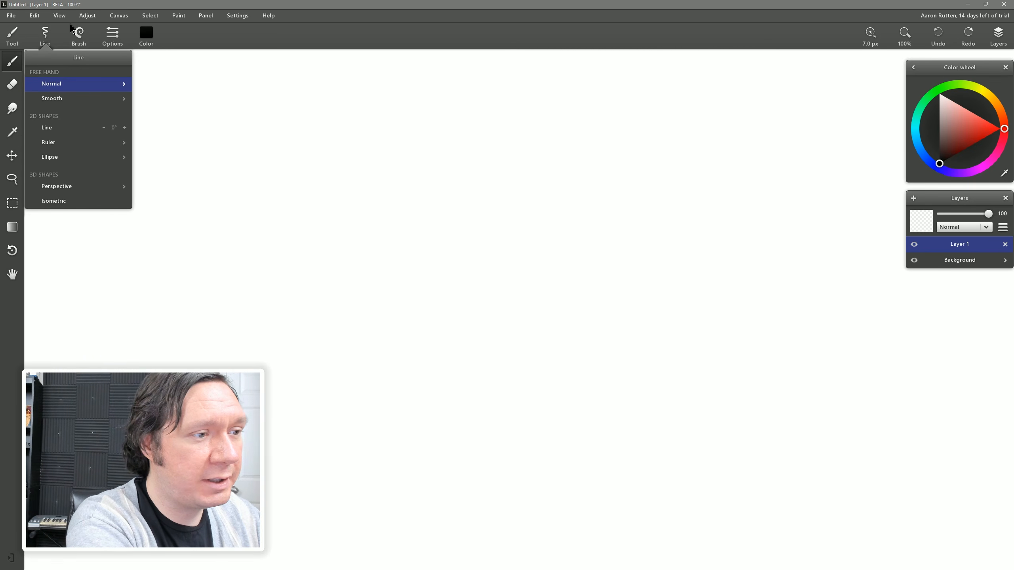
click(77, 106)
mouse_move(156, 259)
mouse_down()
mouse_move(218, 198)
mouse_move(351, 171)
mouse_move(187, 344)
mouse_move(359, 225)
mouse_move(400, 273)
mouse_move(464, 283)
mouse_up()
key(ctrl+z)
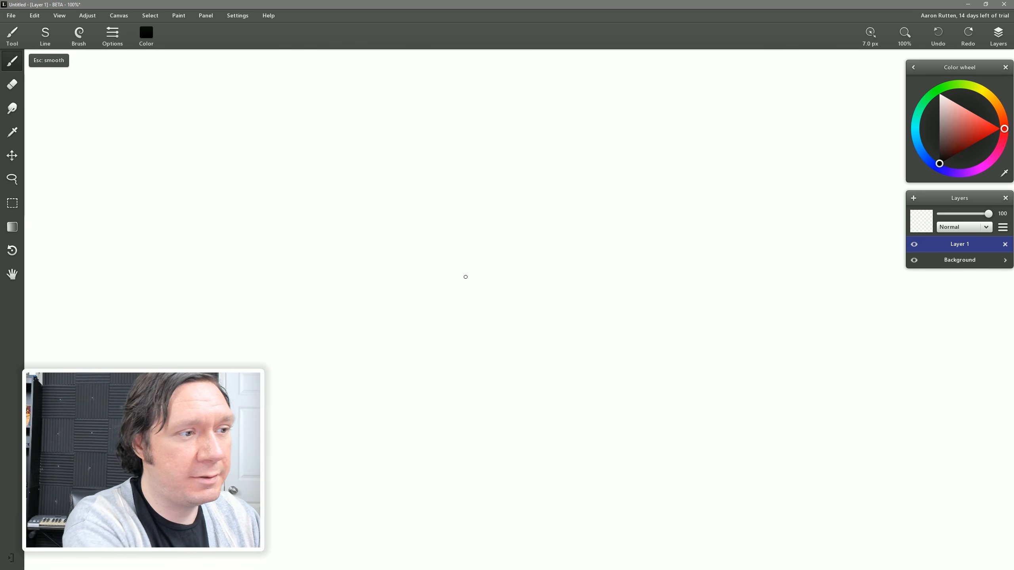
Set the Smooth line mode's amount to 99.
click(47, 37)
click(116, 97)
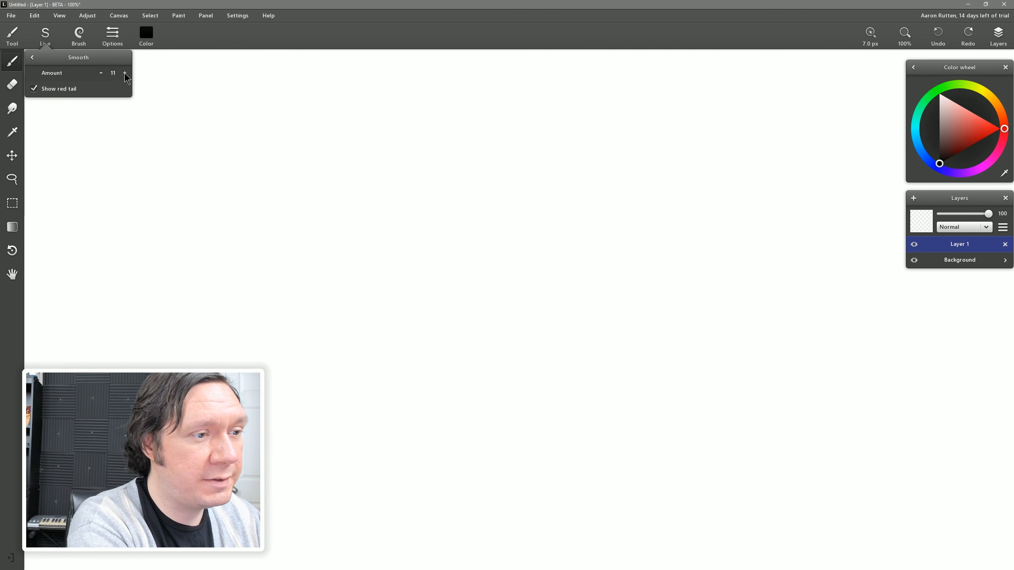
click(125, 73)
double_click(118, 75)
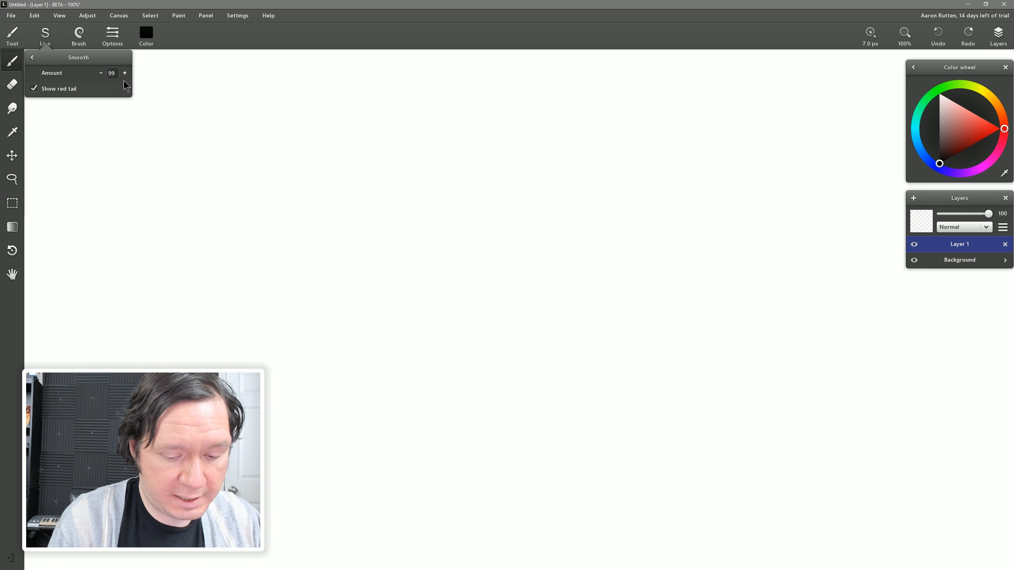
Try the strong smoothing with two long winding ink curves, one ending in a spiral, undoing each curve.
mouse_move(255, 230)
mouse_down()
mouse_move(396, 170)
mouse_move(282, 326)
mouse_move(427, 191)
mouse_move(501, 180)
mouse_move(326, 323)
mouse_move(324, 385)
mouse_move(430, 318)
mouse_move(532, 236)
mouse_move(584, 254)
mouse_move(507, 336)
mouse_move(456, 425)
mouse_move(597, 399)
mouse_move(654, 254)
mouse_move(556, 170)
mouse_move(600, 89)
mouse_move(733, 105)
mouse_move(785, 199)
mouse_move(737, 285)
mouse_move(675, 339)
mouse_move(677, 442)
mouse_move(799, 451)
mouse_move(798, 331)
mouse_move(694, 345)
mouse_move(714, 422)
mouse_move(781, 404)
mouse_move(750, 339)
mouse_move(714, 383)
mouse_move(758, 394)
mouse_move(735, 362)
mouse_move(749, 392)
mouse_up()
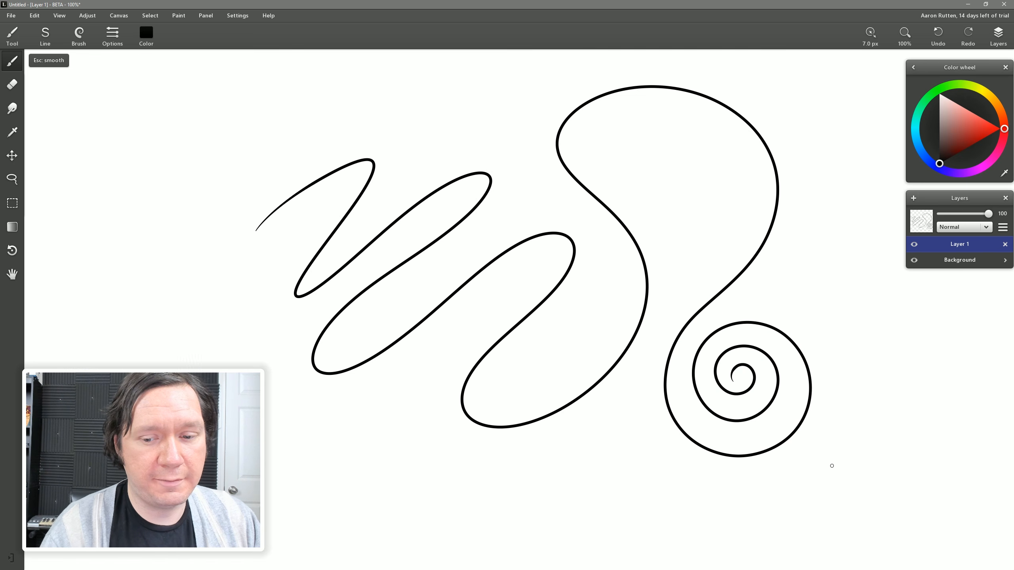
key(ctrl+z)
mouse_move(255, 298)
mouse_down()
mouse_move(550, 151)
mouse_move(324, 328)
mouse_move(572, 254)
mouse_move(544, 407)
mouse_move(629, 188)
mouse_move(720, 324)
mouse_move(749, 419)
mouse_up()
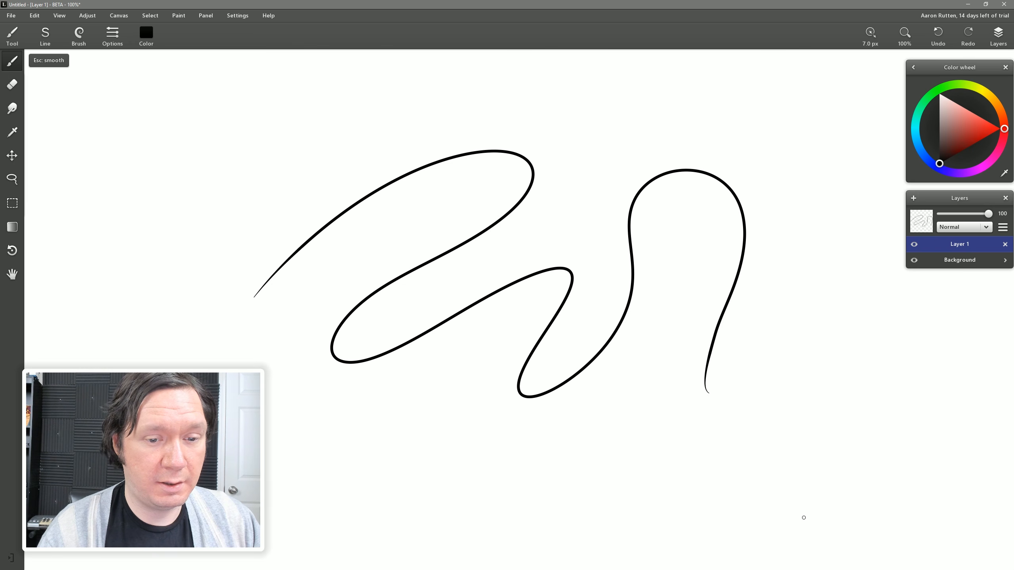
key(ctrl+z)
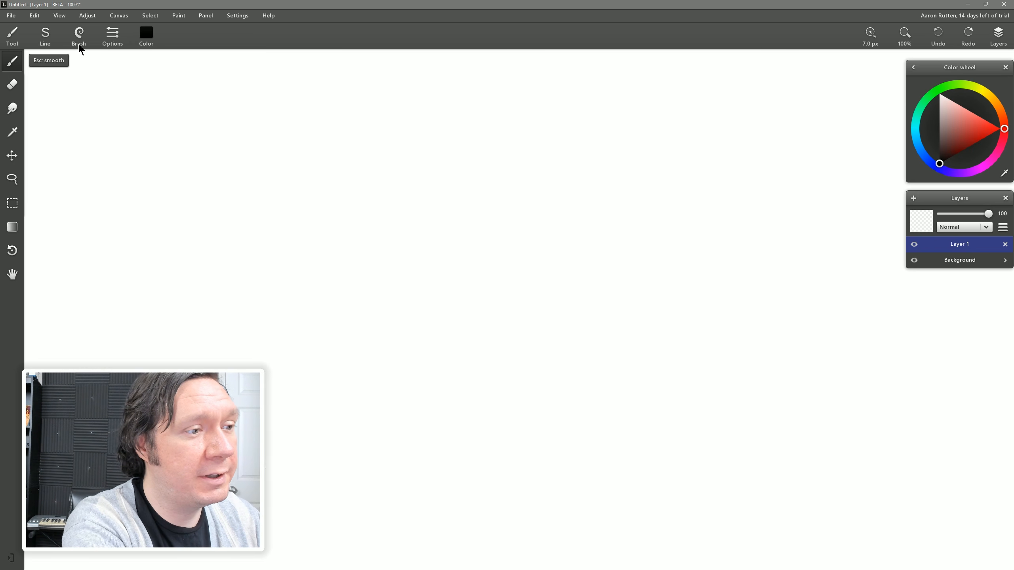
Return the freehand line mode to Normal and test it with a short ink stroke, undoing that stroke.
click(49, 39)
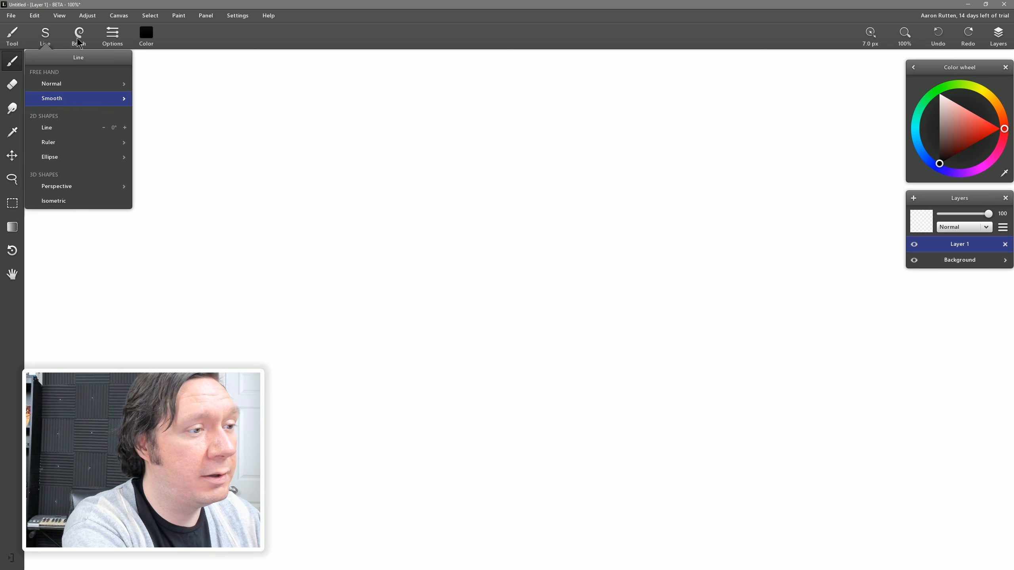
click(86, 81)
drag(277, 223, 397, 158)
key(ctrl+z)
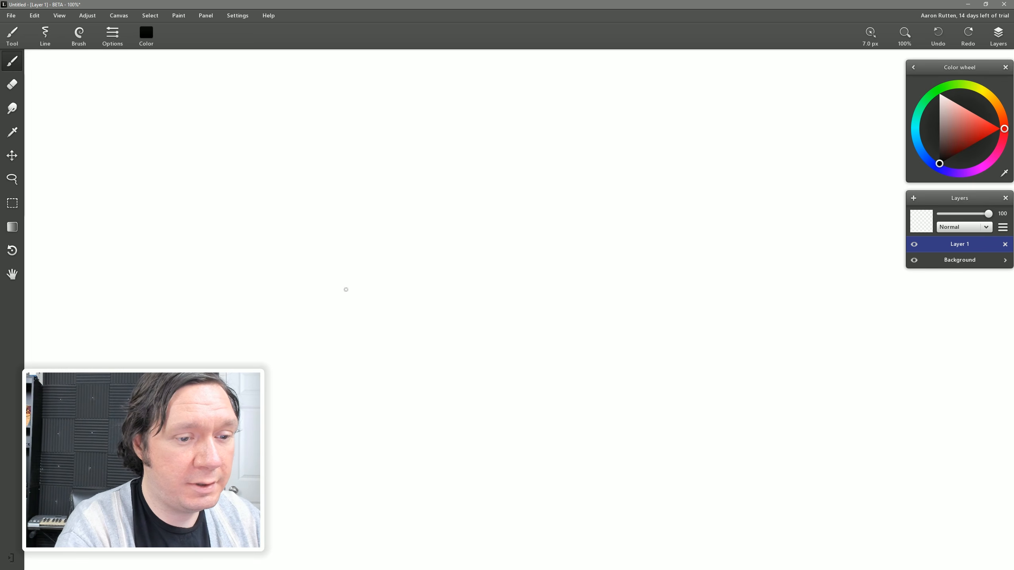
Draw a fan of tapered, curved ink strokes mid-canvas and cross its lower end with diagonal hatching.
mouse_move(340, 295)
mouse_down()
mouse_move(452, 196)
mouse_move(504, 192)
mouse_up()
mouse_move(393, 296)
mouse_down()
mouse_move(566, 196)
mouse_move(627, 214)
mouse_up()
mouse_move(427, 304)
mouse_down()
mouse_move(671, 264)
mouse_move(664, 316)
mouse_up()
drag(504, 306, 632, 341)
mouse_move(511, 346)
mouse_down()
mouse_move(542, 319)
mouse_move(637, 273)
mouse_up()
drag(557, 356, 672, 278)
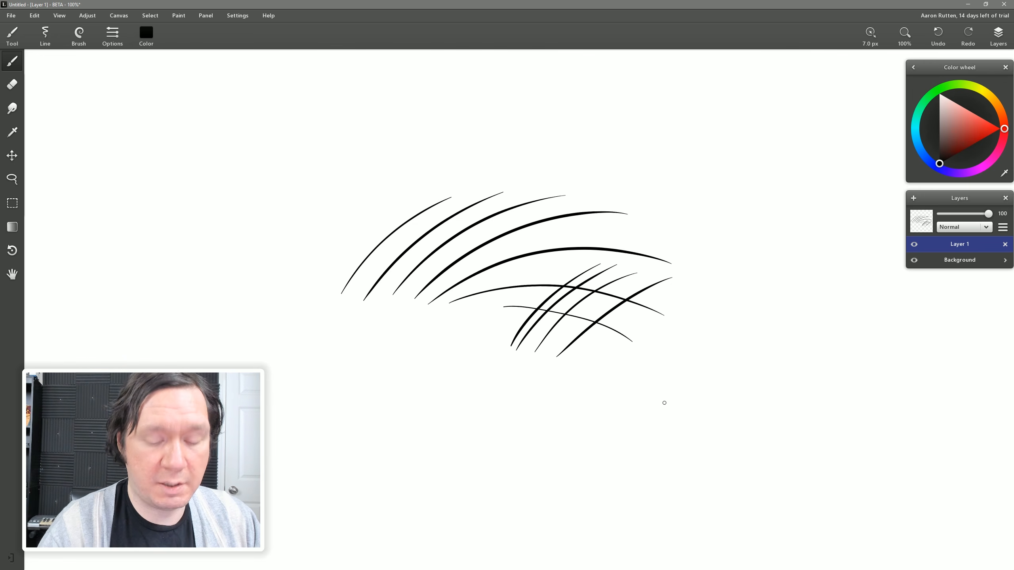
Select everything on Layer 1, delete it, and clear the selection.
key(ctrl+a)
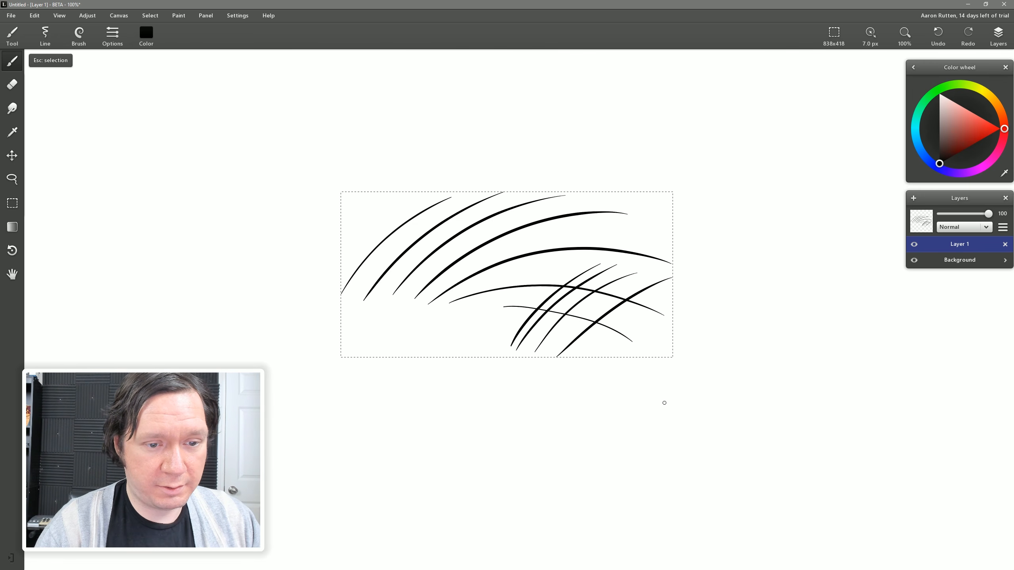
key(Delete)
key(Escape)
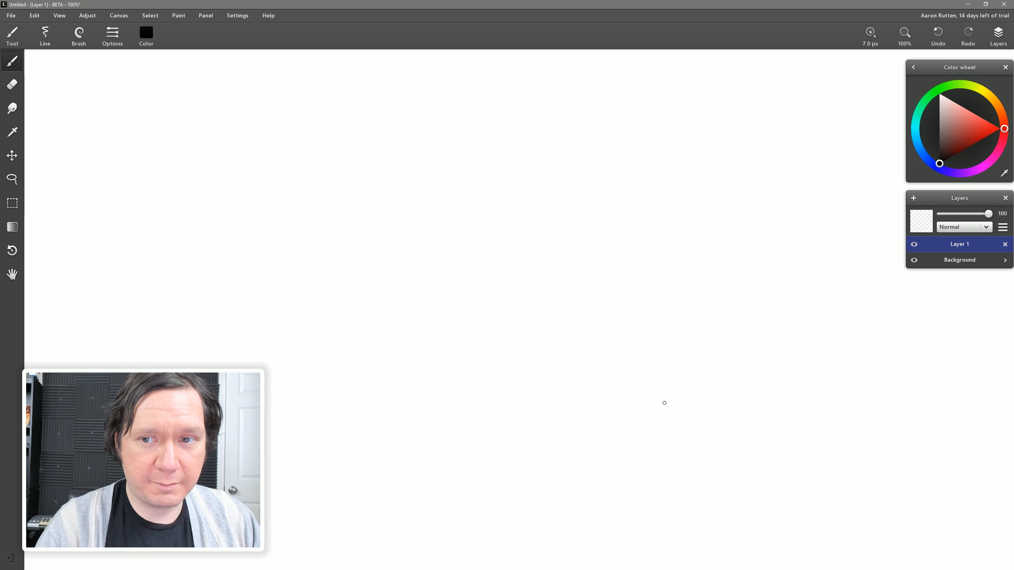
Switch to the Pencil brush and sketch a large, loose circle mid-canvas with light overlapping strokes.
click(46, 38)
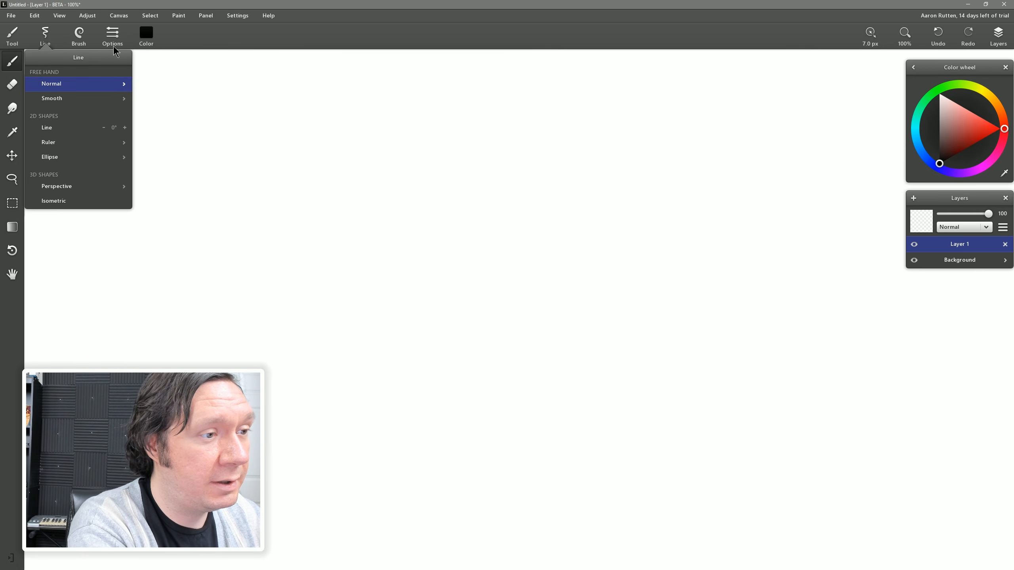
click(81, 36)
click(70, 86)
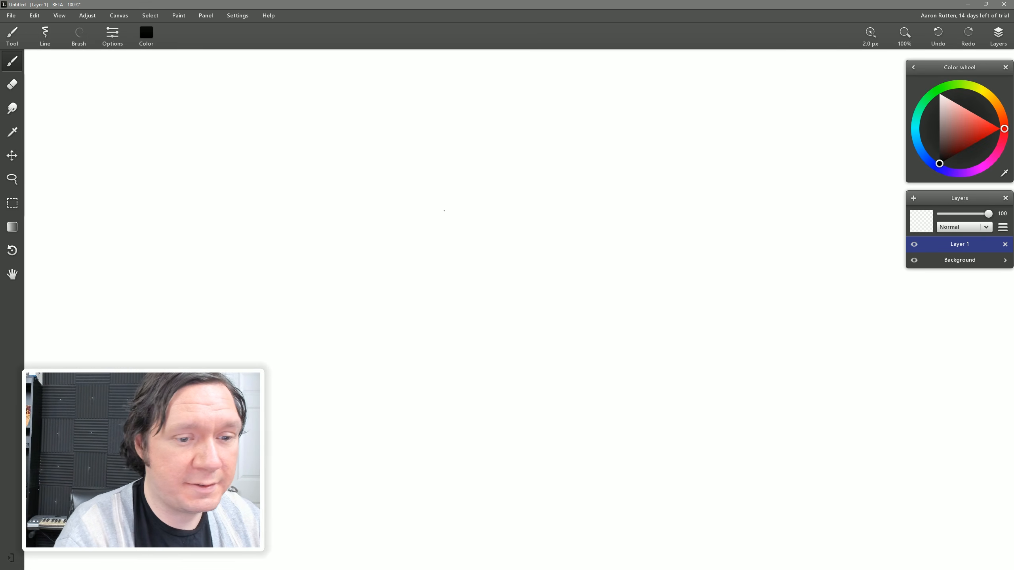
drag(417, 226, 490, 173)
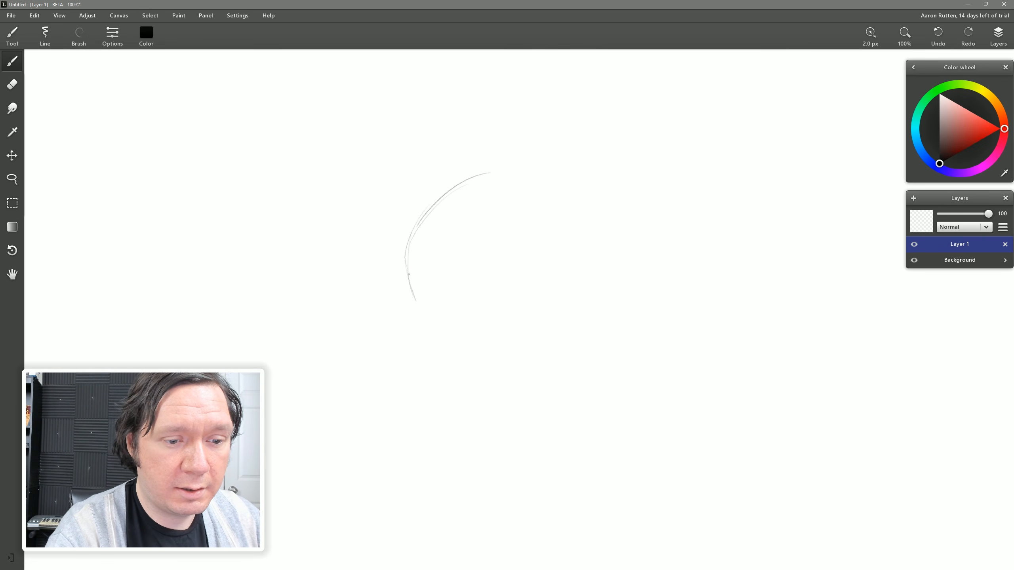
drag(407, 272, 455, 181)
drag(420, 220, 503, 170)
drag(449, 188, 553, 171)
drag(411, 296, 479, 349)
mouse_move(540, 169)
mouse_down()
mouse_move(569, 183)
mouse_move(611, 256)
mouse_move(600, 230)
mouse_move(590, 311)
mouse_move(546, 345)
mouse_move(483, 355)
mouse_up()
drag(593, 295, 598, 269)
drag(582, 185, 604, 265)
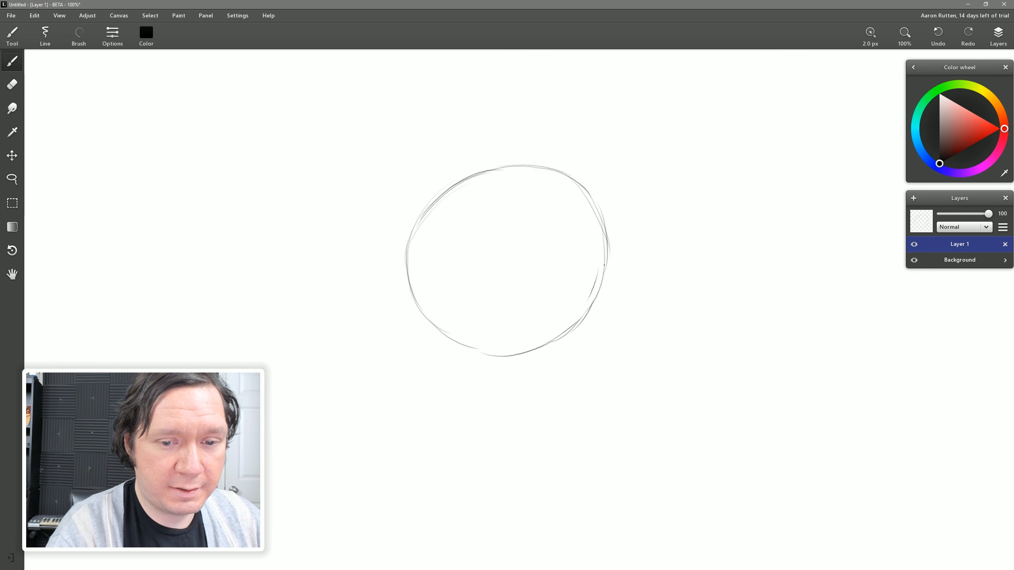
Reinforce the pencil circle's outline and sketch vertical and horizontal guidelines crossing inside it.
drag(557, 344, 591, 311)
mouse_move(452, 183)
mouse_down()
mouse_move(516, 166)
mouse_move(407, 271)
mouse_up()
drag(508, 167, 497, 240)
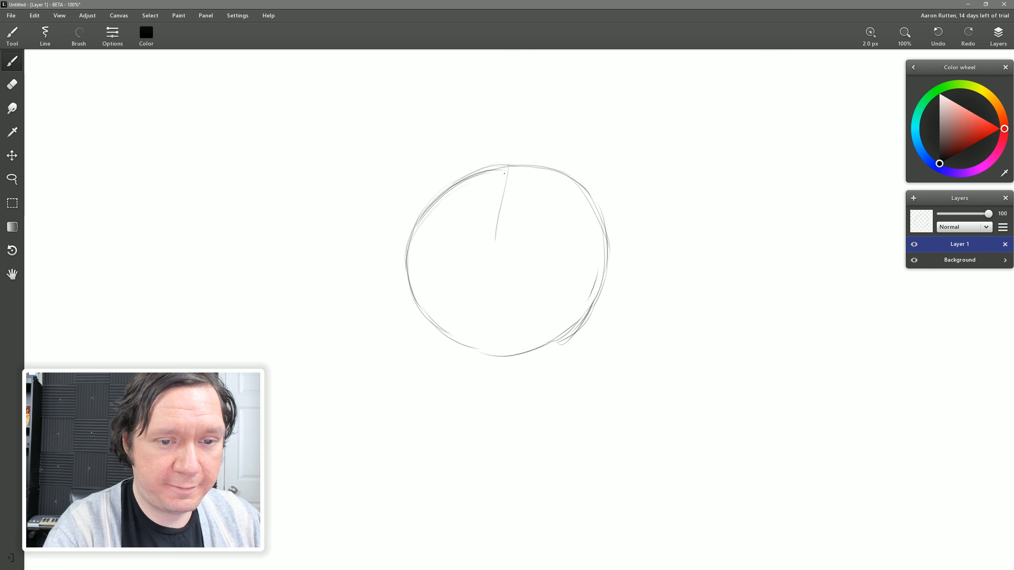
drag(498, 197, 499, 346)
drag(403, 251, 569, 248)
drag(497, 249, 594, 245)
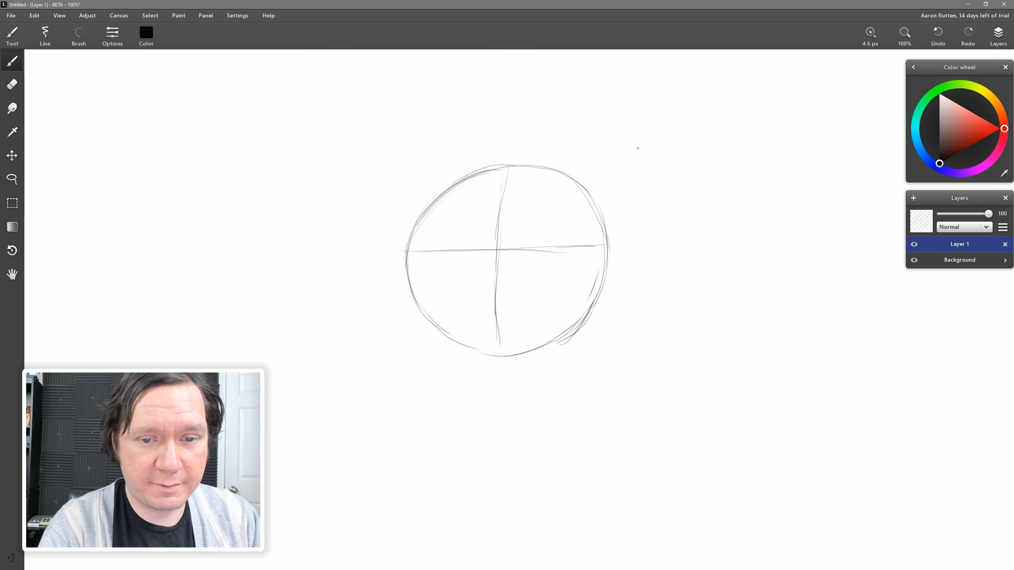
With the Pencil at 4.6 px, sketch a fan of strokes and a loose circle right of the guideline circle, plus two circles on its other side.
mouse_move(637, 147)
mouse_down()
mouse_move(644, 264)
mouse_move(675, 331)
mouse_up()
drag(709, 160, 674, 303)
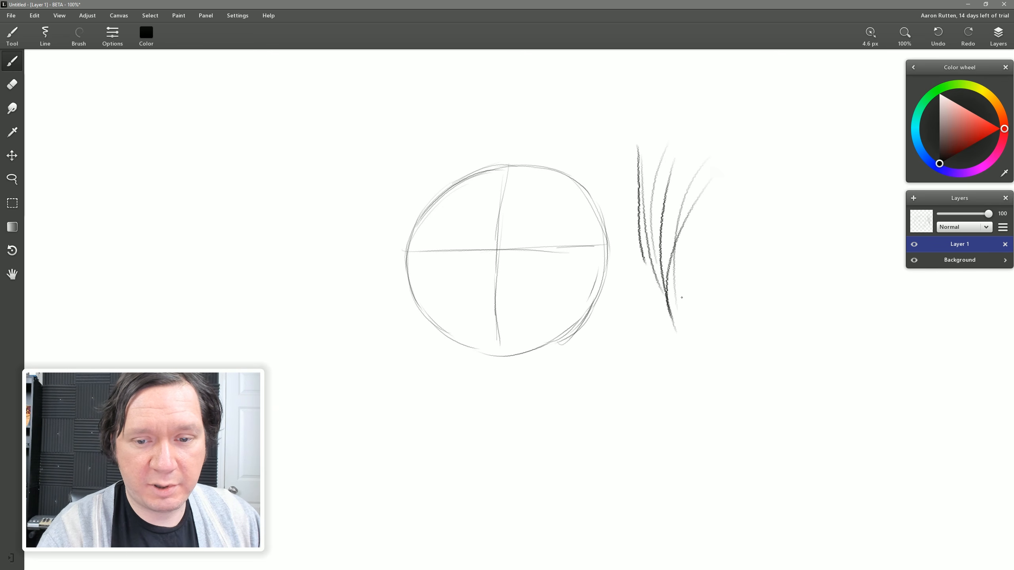
mouse_move(692, 220)
mouse_down()
mouse_move(669, 330)
mouse_move(653, 258)
mouse_move(729, 329)
mouse_up()
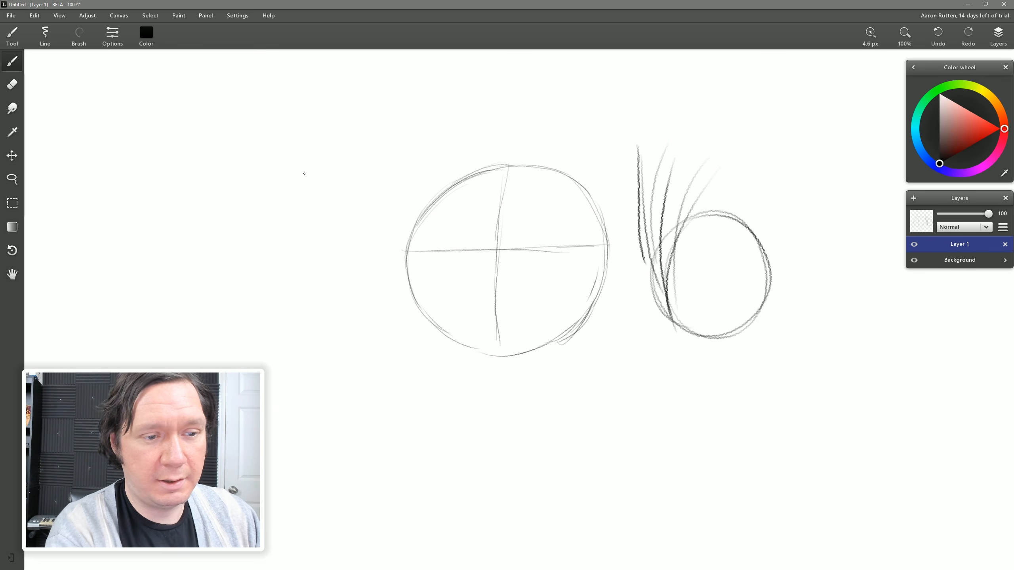
mouse_move(304, 173)
mouse_down()
mouse_move(351, 192)
mouse_move(288, 309)
mouse_up()
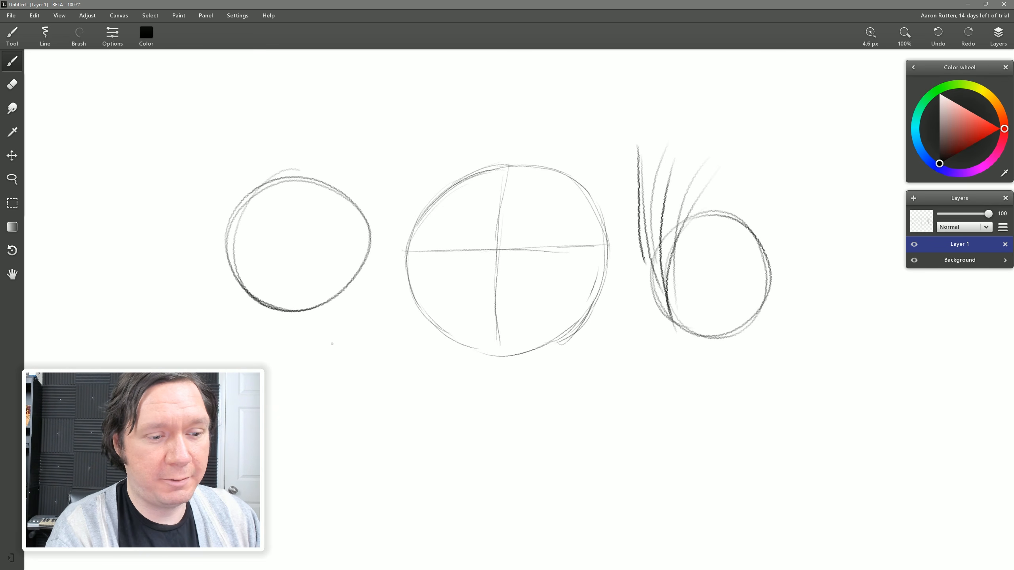
mouse_move(332, 344)
mouse_down()
mouse_move(329, 450)
mouse_move(344, 326)
mouse_move(371, 443)
mouse_up()
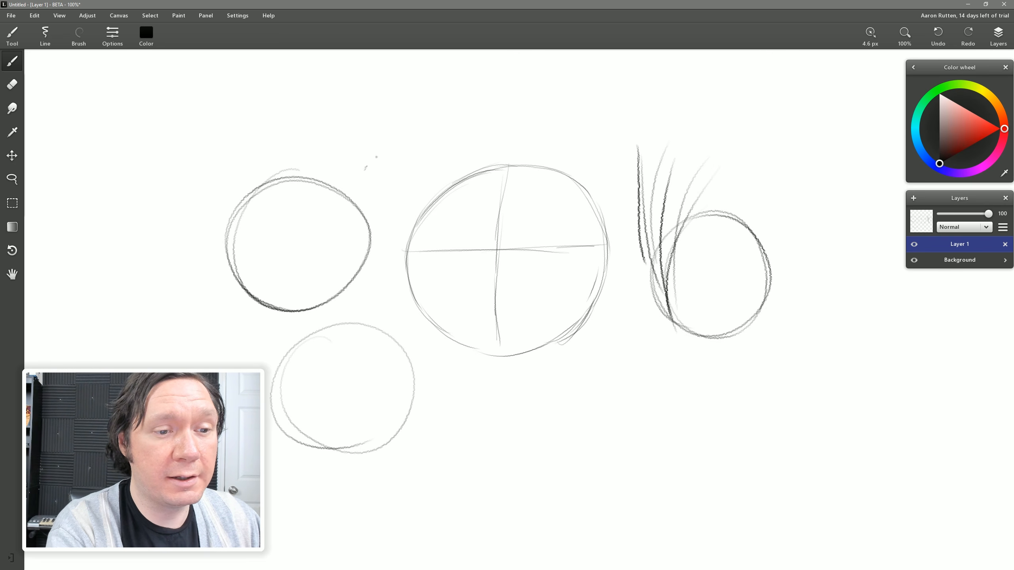
Draw light curved pencil arcs above the central circle and a patch of diagonal hatching above the fan of strokes.
mouse_move(364, 170)
mouse_down()
mouse_move(527, 98)
mouse_move(551, 114)
mouse_up()
mouse_move(389, 183)
mouse_down()
mouse_move(571, 126)
mouse_move(545, 139)
mouse_up()
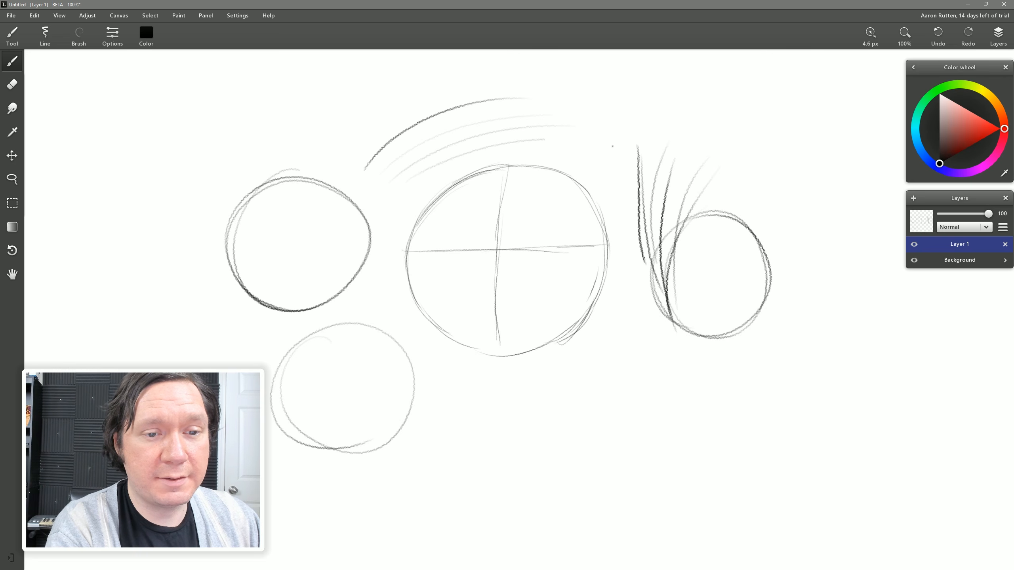
drag(439, 164, 618, 159)
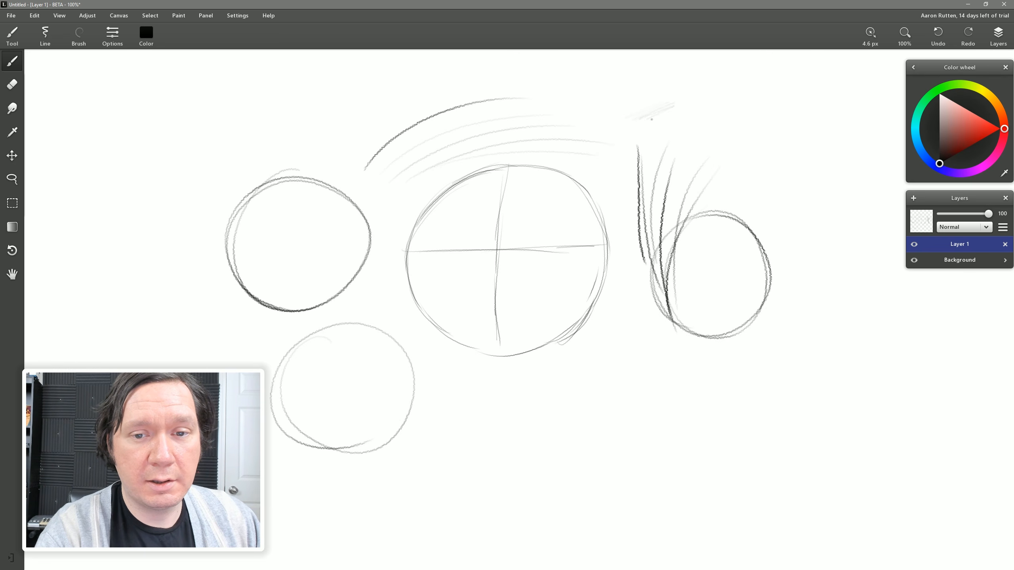
mouse_move(635, 120)
mouse_down()
mouse_move(675, 111)
mouse_move(644, 135)
mouse_move(715, 123)
mouse_move(688, 147)
mouse_move(762, 133)
mouse_move(719, 158)
mouse_up()
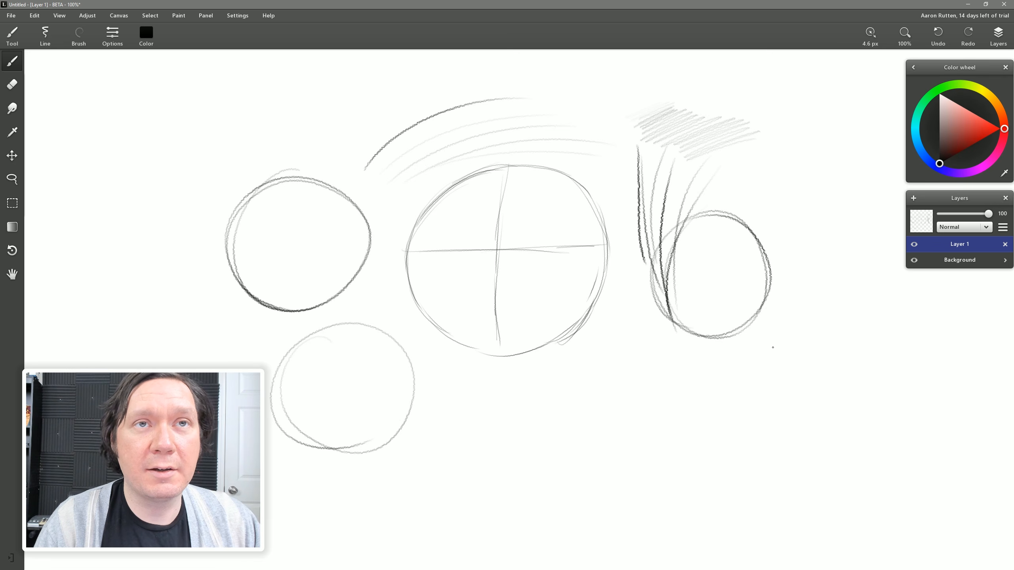
Select and delete all the pencil sketches on Layer 1, and clear the selection.
key(ctrl+a)
key(Delete)
key(Escape)
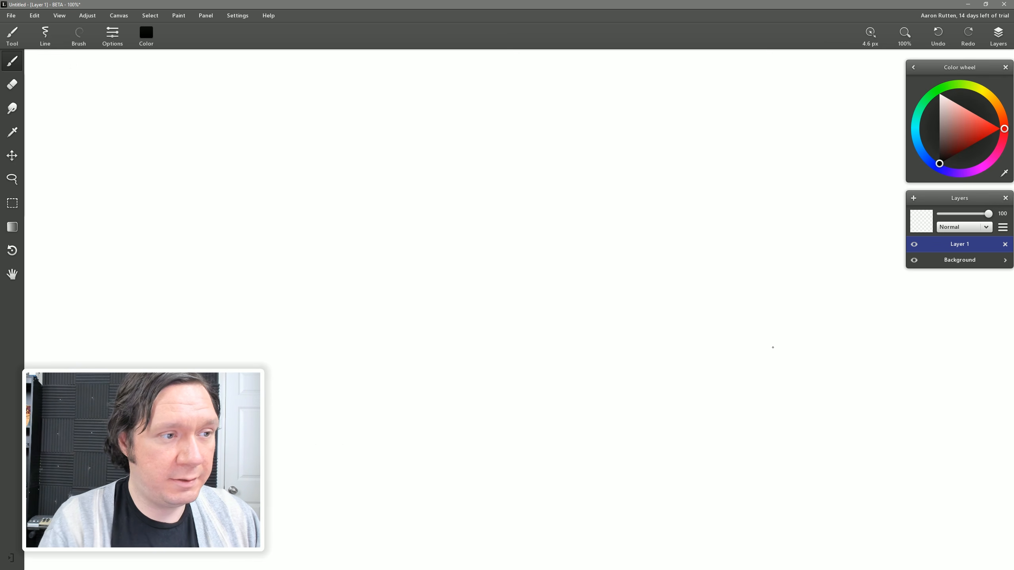
Switch to the Marker brush, choose a dark red, and fill a mid-canvas patch with overlapping diagonal strokes.
click(79, 36)
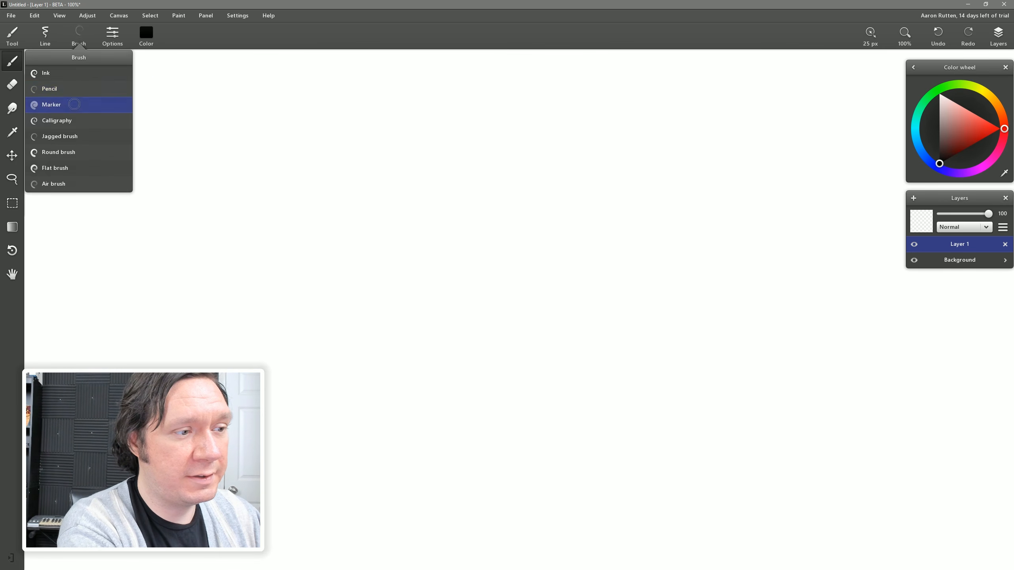
click(121, 100)
drag(963, 143, 985, 158)
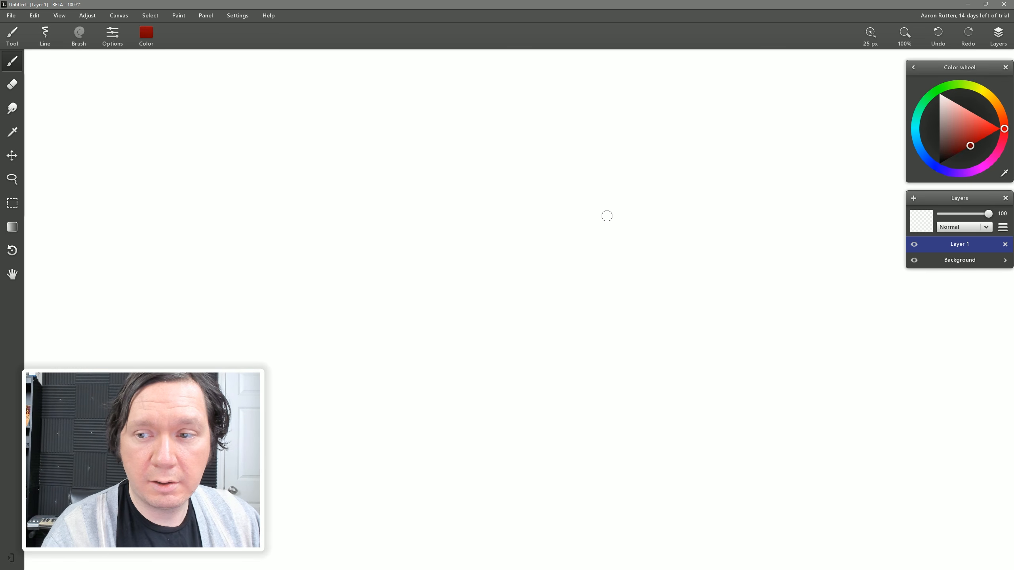
mouse_move(414, 170)
mouse_down()
mouse_move(389, 185)
mouse_move(336, 276)
mouse_move(459, 160)
mouse_move(439, 201)
mouse_move(485, 176)
mouse_move(379, 331)
mouse_move(371, 290)
mouse_up()
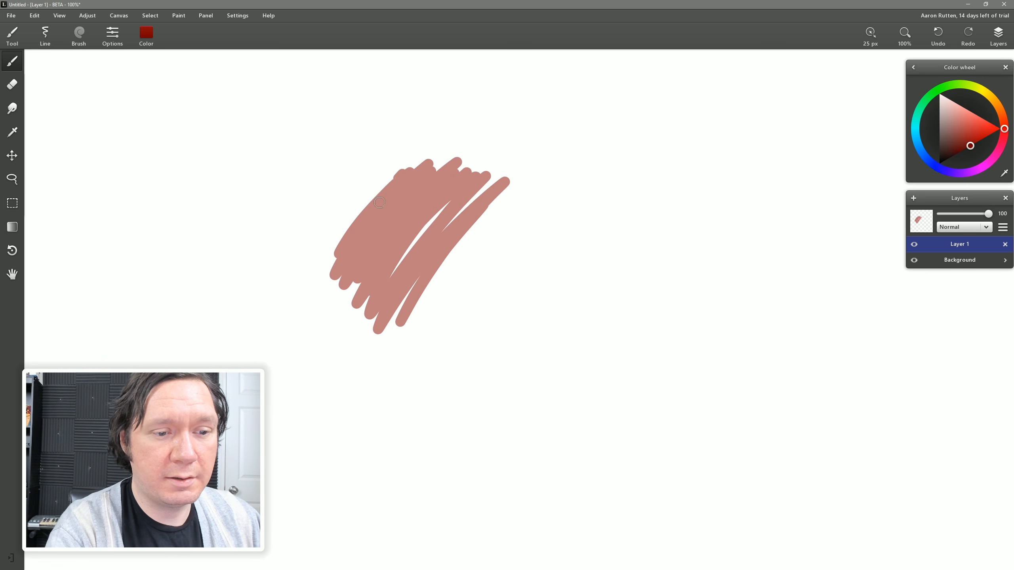
mouse_move(403, 204)
mouse_down()
mouse_move(425, 235)
mouse_move(416, 317)
mouse_move(479, 255)
mouse_move(498, 198)
mouse_move(438, 243)
mouse_move(457, 290)
mouse_move(451, 336)
mouse_up()
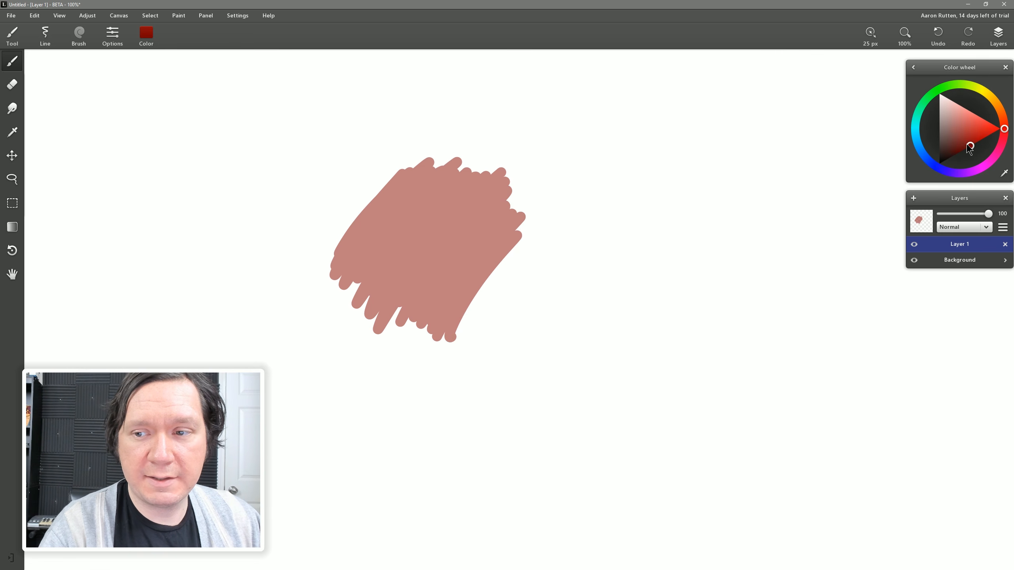
Darken the marker colour in two stages, layering each shade in diagonal strokes over the red patch's left side.
drag(969, 147, 965, 161)
mouse_move(402, 193)
mouse_down()
mouse_move(344, 242)
mouse_move(397, 190)
mouse_up()
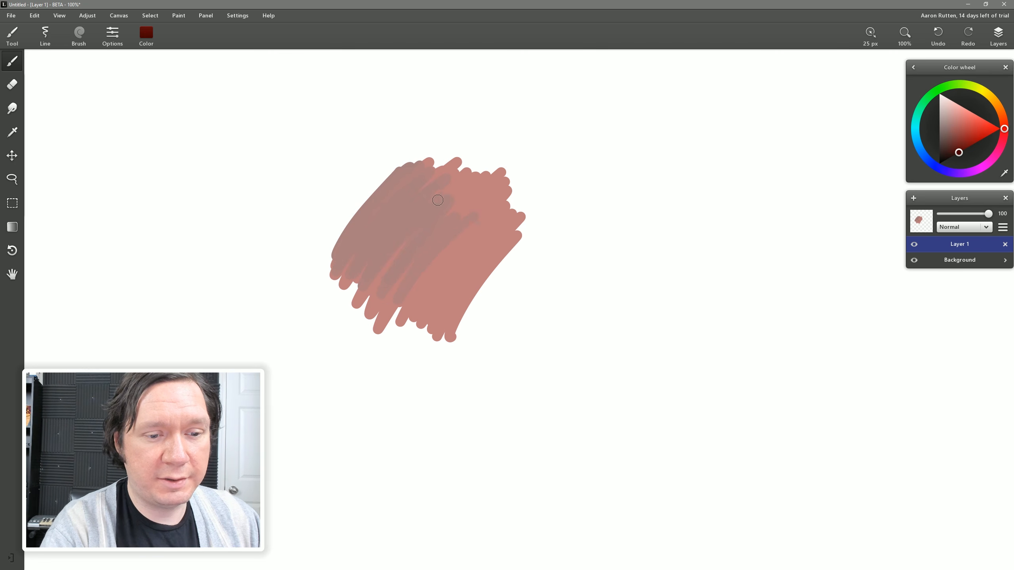
drag(977, 143, 946, 159)
drag(399, 165, 335, 253)
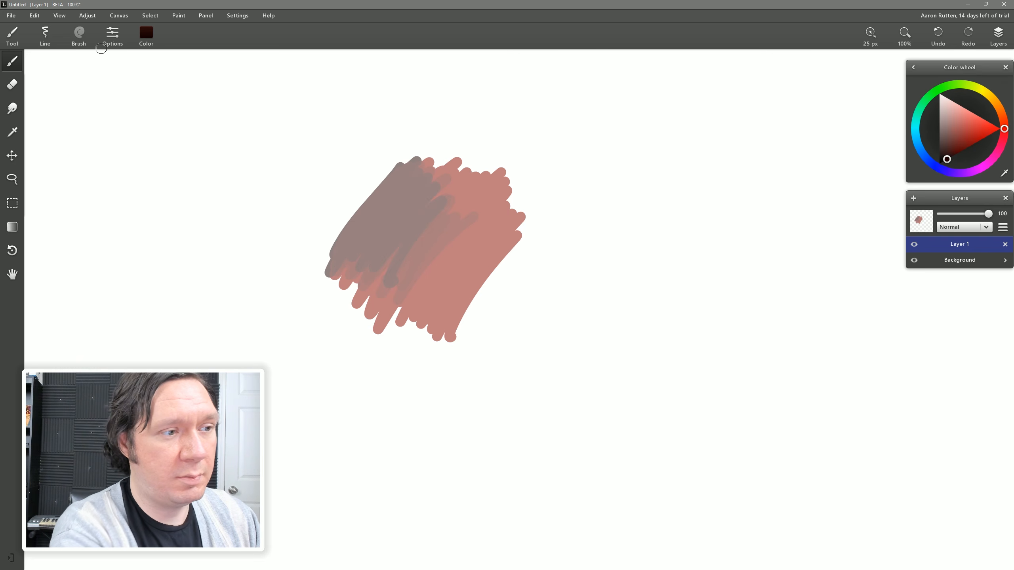
Test the Calligraphy brush with a stroke right of the marker patch, and undo it.
click(79, 34)
click(78, 123)
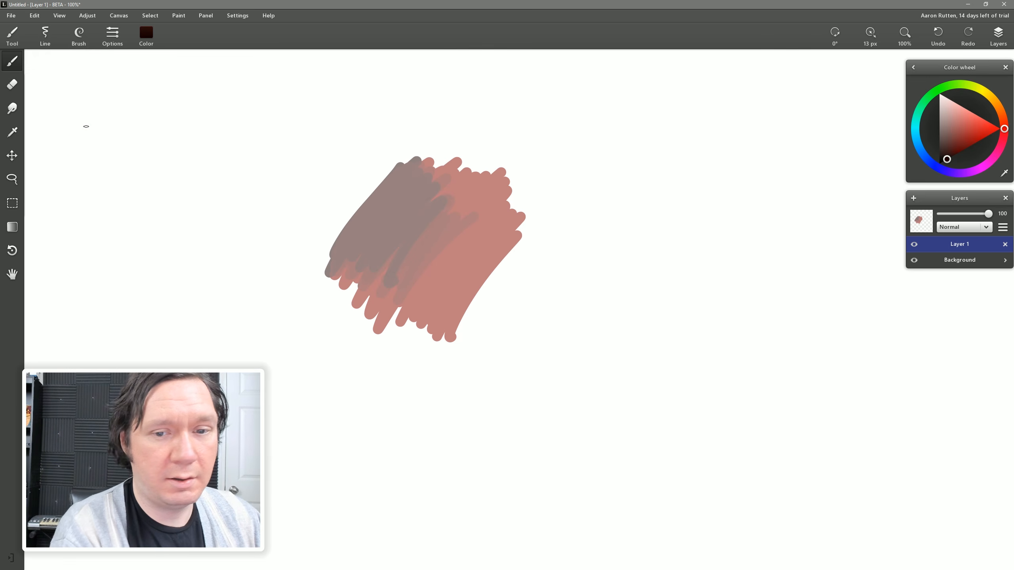
mouse_move(606, 203)
mouse_down()
mouse_move(704, 157)
mouse_move(609, 293)
mouse_move(659, 331)
mouse_move(686, 265)
mouse_move(742, 283)
mouse_move(760, 224)
mouse_move(789, 242)
mouse_up()
key(ctrl+z)
Switch to the Jagged brush, test it with curling strokes right of the marker patch, set the colour to black, and undo the strokes.
click(79, 34)
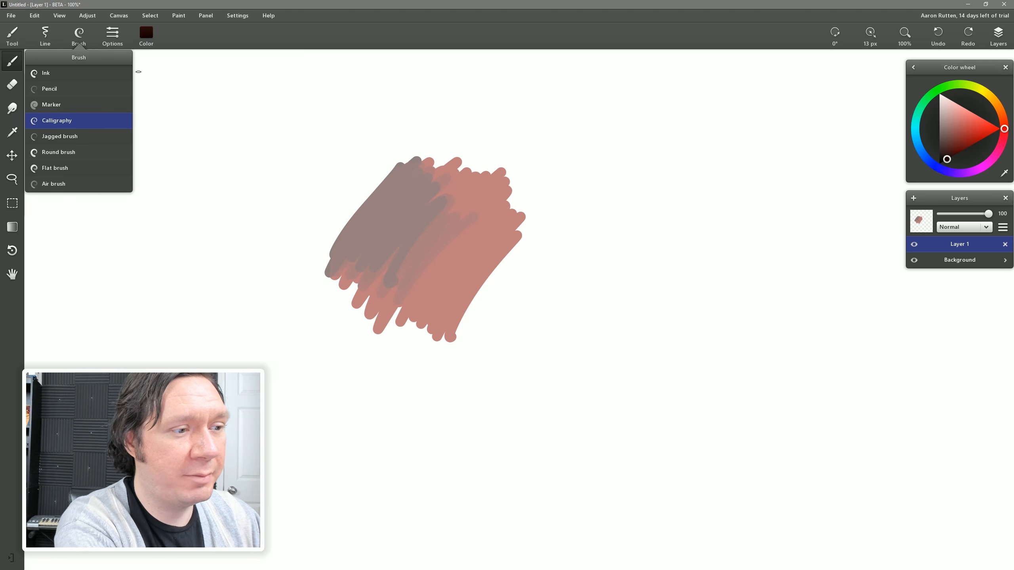
click(71, 138)
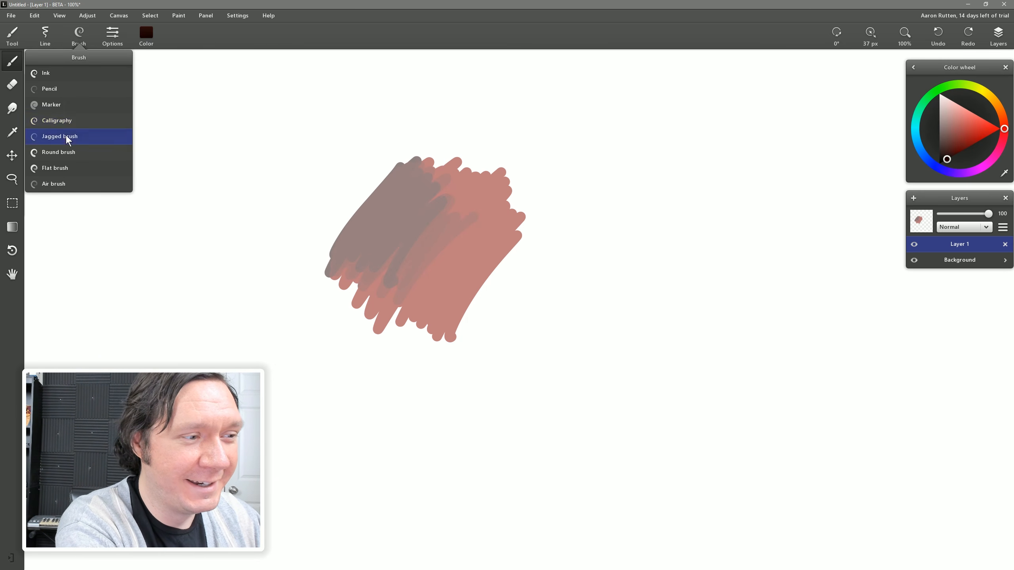
mouse_move(584, 218)
mouse_down()
mouse_move(625, 179)
mouse_move(630, 241)
mouse_up()
mouse_move(589, 273)
mouse_down()
mouse_move(663, 268)
mouse_move(658, 310)
mouse_move(755, 362)
mouse_up()
drag(950, 147, 938, 164)
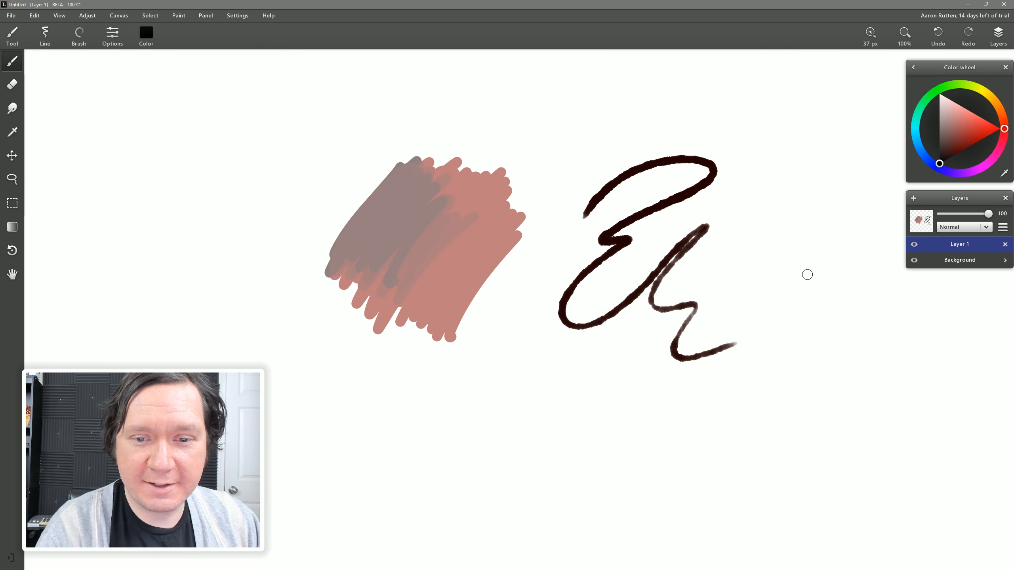
key(ctrl+z)
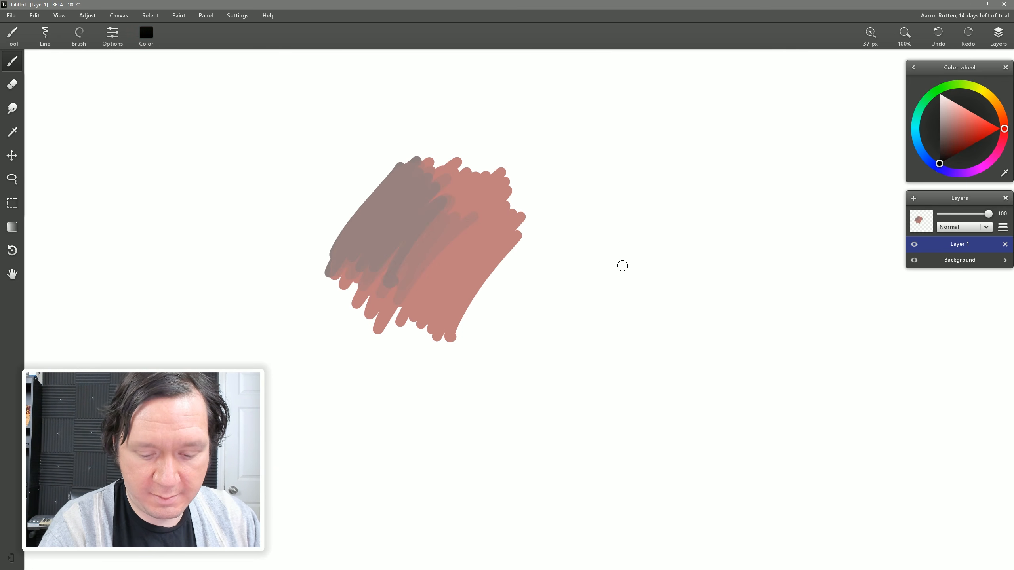
Test the Jagged brush with sweeping diagonal strokes, including some at 10 px, and undo all of them.
mouse_move(568, 321)
mouse_down()
mouse_move(654, 216)
mouse_move(741, 172)
mouse_up()
key(ctrl+z)
mouse_move(556, 353)
mouse_down()
mouse_move(577, 293)
mouse_move(708, 192)
mouse_up()
key(ctrl+z)
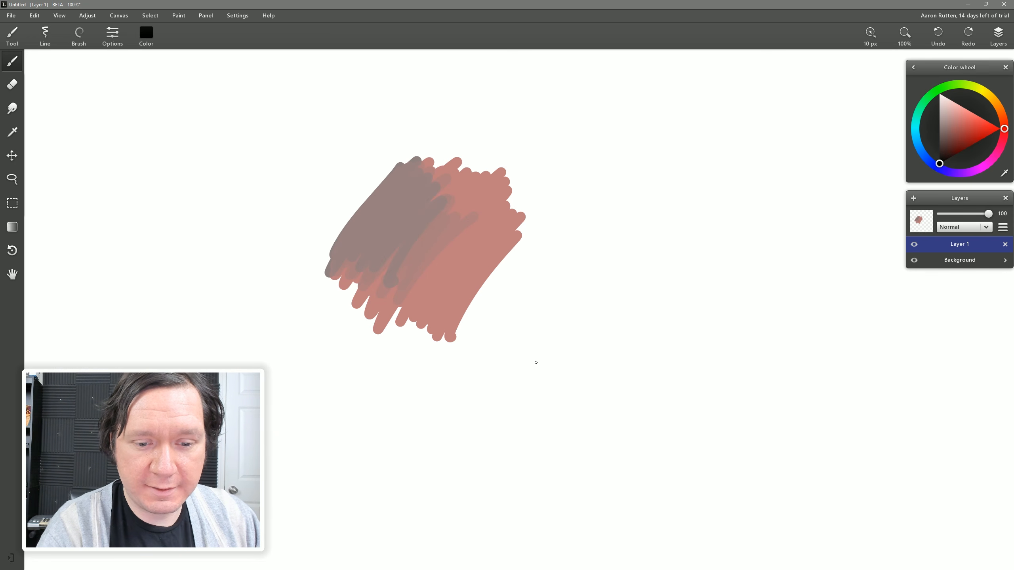
mouse_move(532, 361)
mouse_down()
mouse_move(673, 237)
mouse_move(590, 322)
mouse_move(601, 353)
mouse_move(776, 224)
mouse_up()
drag(615, 379, 782, 254)
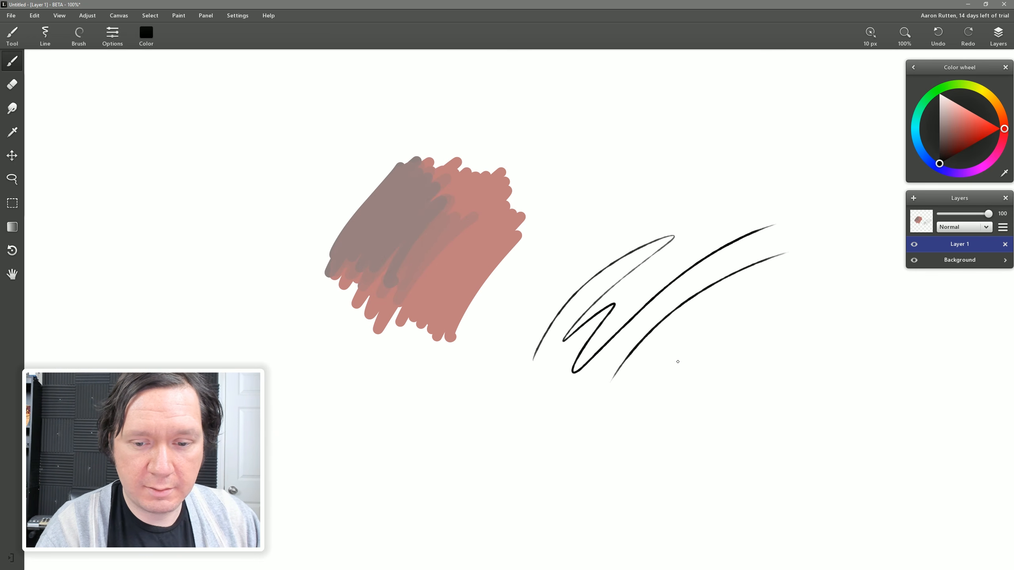
key(ctrl+z)
key(ctrl+z)
Draw looping black lines with the Round brush right of the marker patch, and scribble dark red across their middle.
click(74, 37)
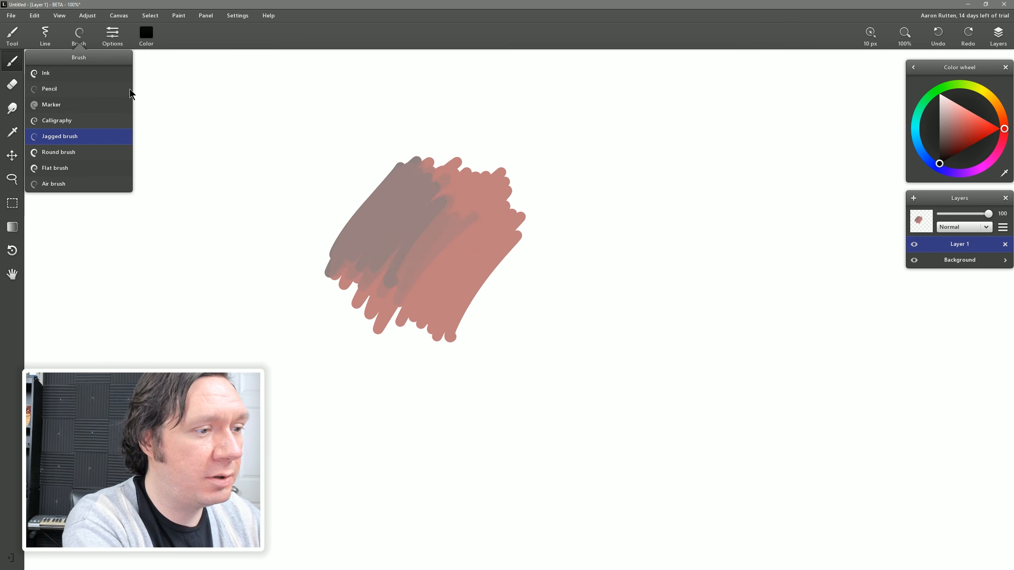
click(73, 153)
mouse_move(572, 232)
mouse_down()
mouse_move(607, 201)
mouse_move(536, 307)
mouse_move(603, 391)
mouse_move(722, 274)
mouse_move(789, 108)
mouse_move(735, 383)
mouse_move(785, 396)
mouse_up()
drag(670, 398, 624, 447)
click(972, 145)
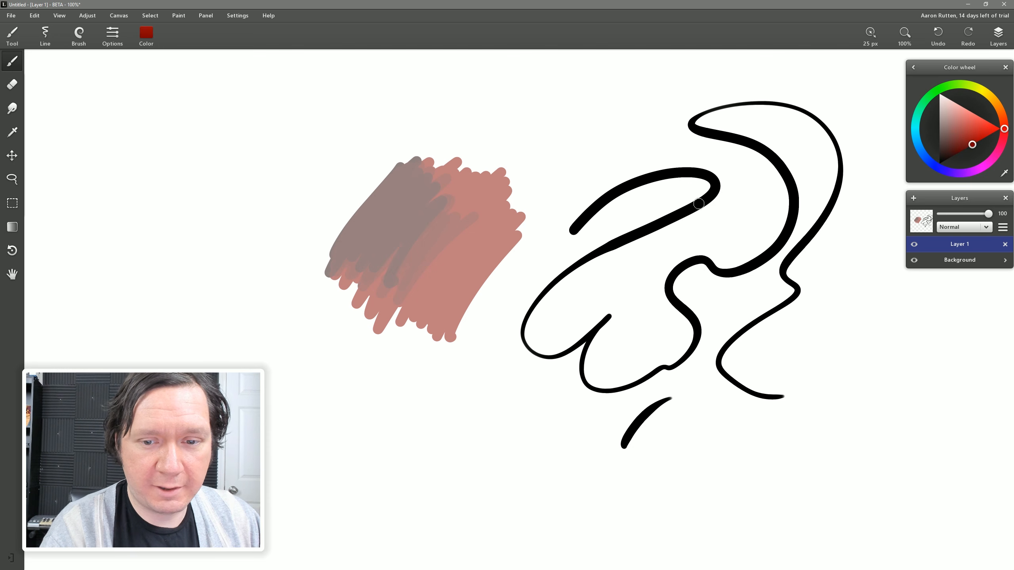
mouse_move(584, 261)
mouse_down()
mouse_move(700, 211)
mouse_move(682, 228)
mouse_move(710, 231)
mouse_move(682, 269)
mouse_up()
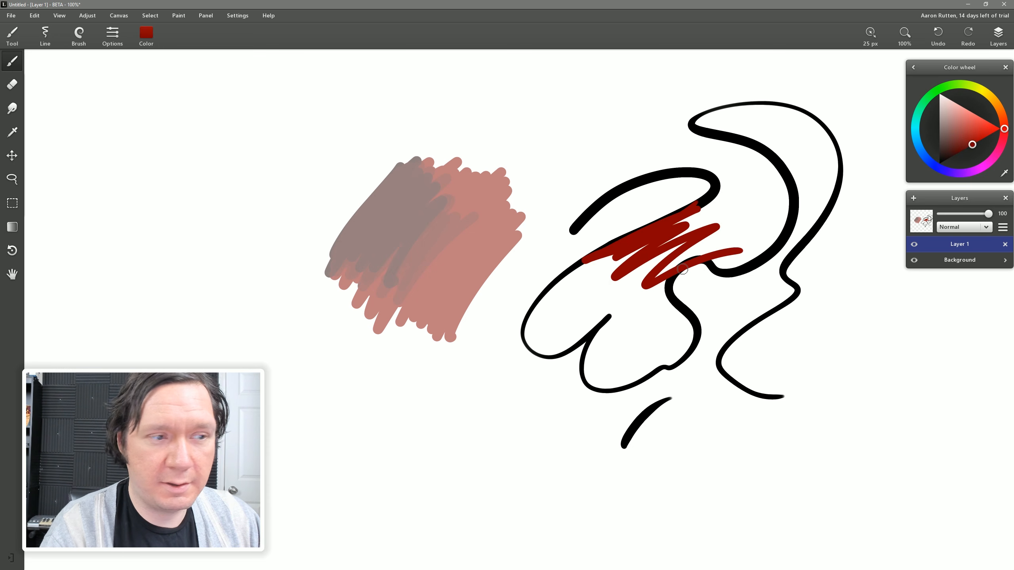
Switch to the Flat brush and paint groups of dark red slanted strokes above and to the upper left of the marker patch.
click(79, 38)
click(62, 169)
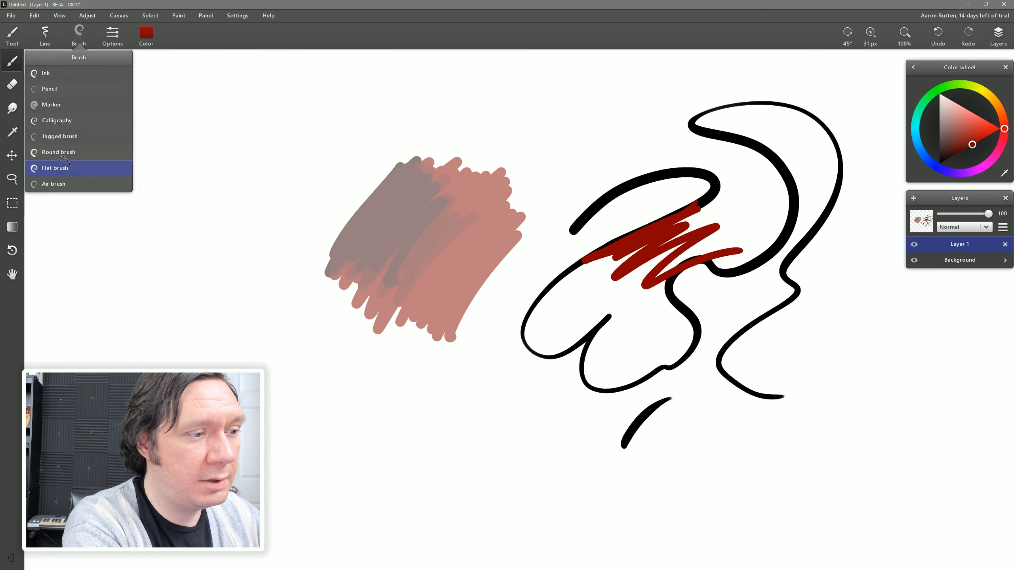
mouse_move(546, 147)
mouse_down()
mouse_move(657, 113)
mouse_move(648, 148)
mouse_move(567, 204)
mouse_up()
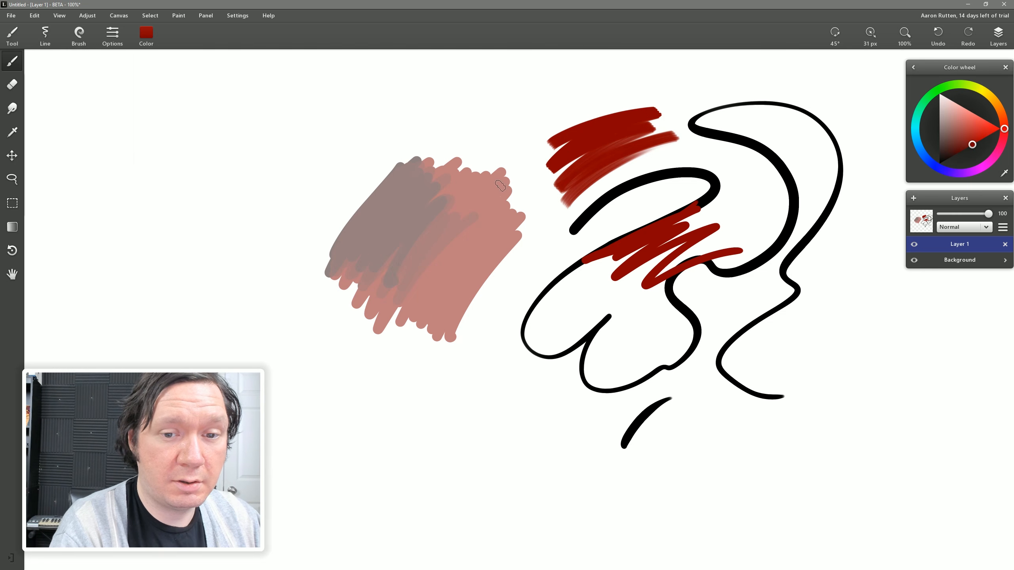
mouse_move(556, 126)
mouse_down()
mouse_move(430, 135)
mouse_move(515, 125)
mouse_move(580, 132)
mouse_up()
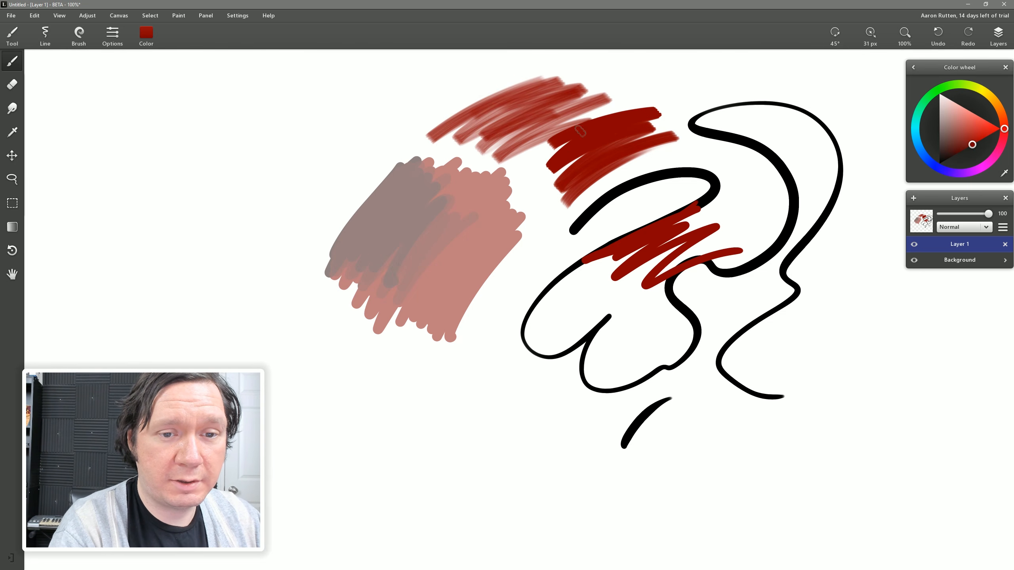
mouse_move(350, 120)
mouse_down()
mouse_move(265, 186)
mouse_move(232, 233)
mouse_up()
drag(336, 148, 280, 203)
Stamp a scattering of single dark red Flat brush dabs below and to the lower left of the marker patch.
click(237, 294)
click(240, 323)
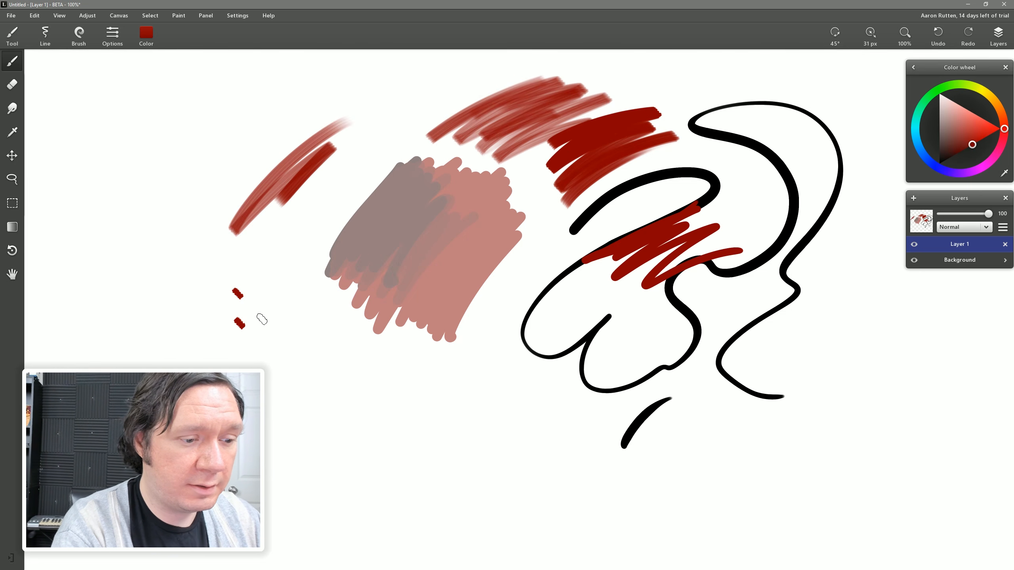
click(261, 317)
click(287, 299)
click(270, 349)
click(299, 328)
click(336, 332)
click(313, 370)
click(358, 368)
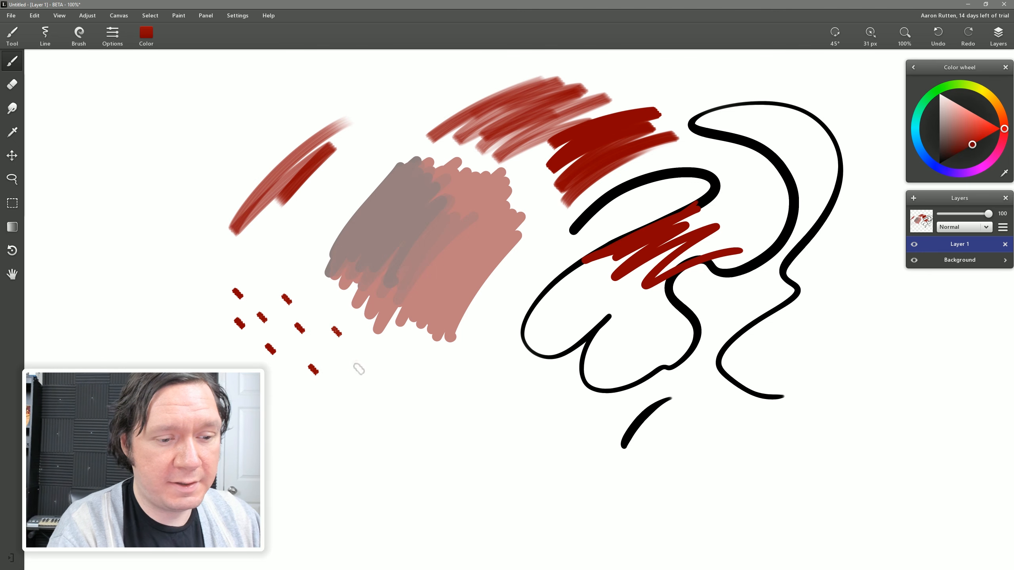
click(399, 362)
click(420, 384)
Paint a dense red Flat brush patch below the marker patch, and layer purple and light lavender strokes over its right side.
drag(479, 357, 425, 419)
drag(497, 357, 427, 437)
mouse_move(519, 363)
mouse_down()
mouse_move(441, 438)
mouse_move(479, 444)
mouse_up()
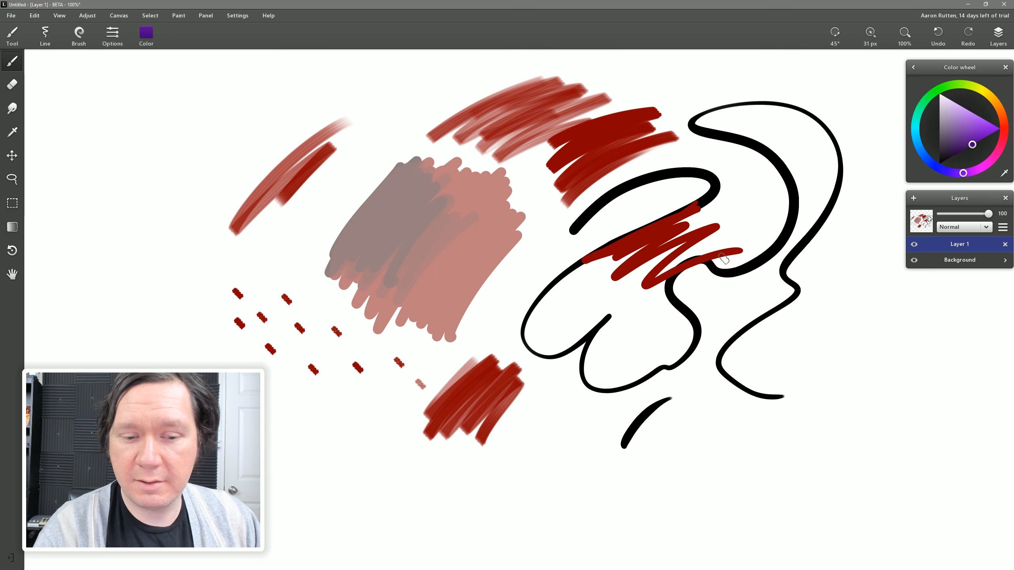
mouse_move(526, 381)
mouse_down()
mouse_move(485, 445)
mouse_move(471, 449)
mouse_move(468, 413)
mouse_move(475, 445)
mouse_move(497, 454)
mouse_up()
mouse_move(529, 393)
mouse_down()
mouse_move(499, 454)
mouse_move(489, 453)
mouse_up()
click(959, 106)
drag(519, 390, 481, 445)
drag(509, 386, 501, 421)
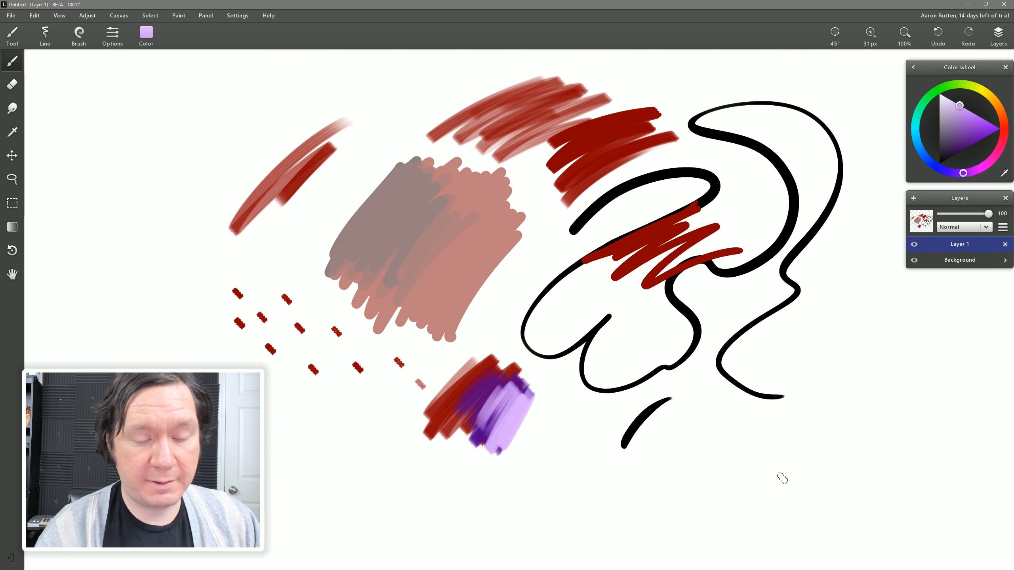
Switch to the Air brush and paint a soft lavender spot between the marker patch and the black looping lines.
click(79, 34)
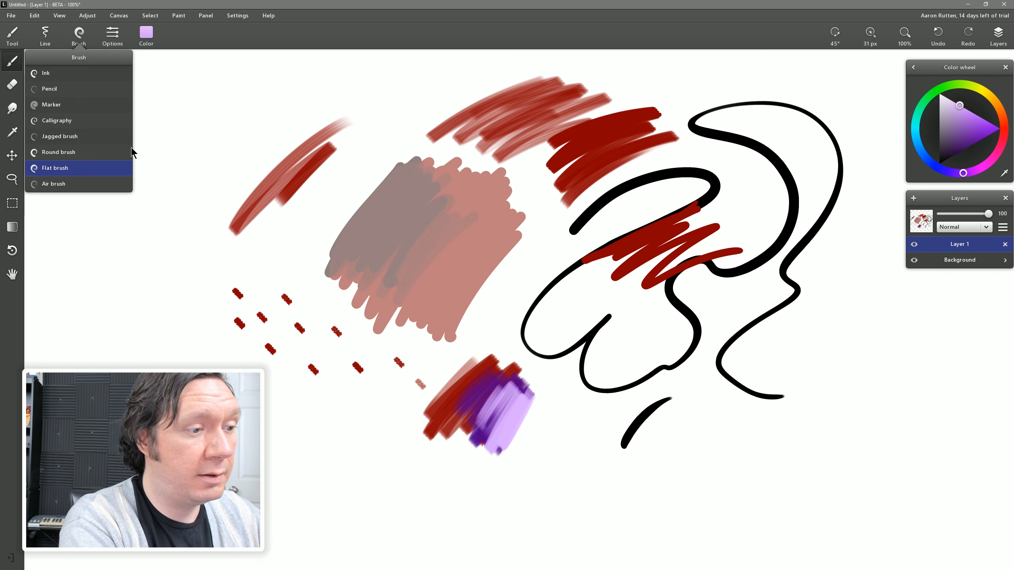
click(53, 184)
mouse_move(509, 262)
mouse_down()
mouse_move(499, 296)
mouse_move(531, 264)
mouse_up()
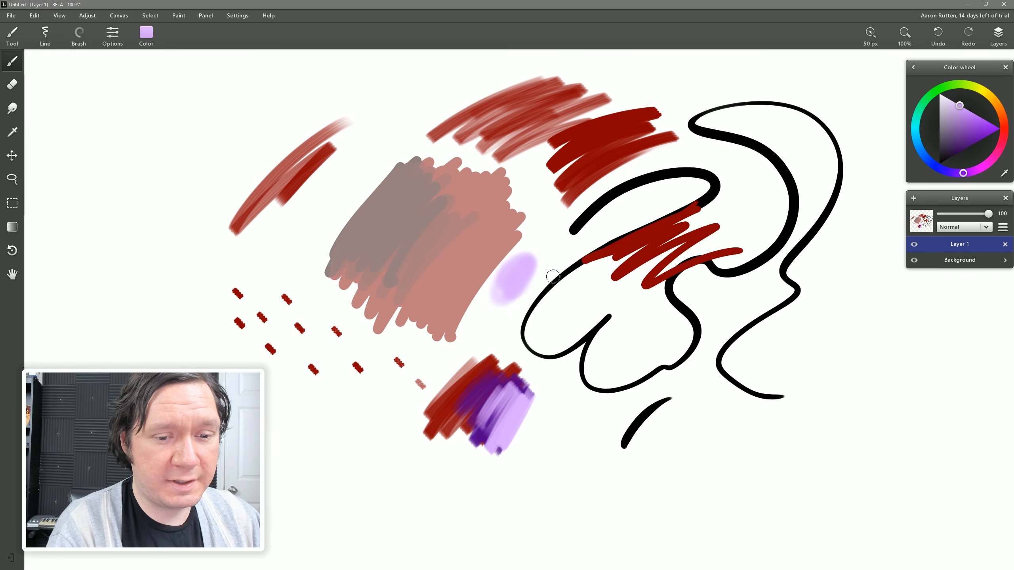
Enlarge the Air brush to 1000 px and spray soft lavender over most of the artwork.
key(])
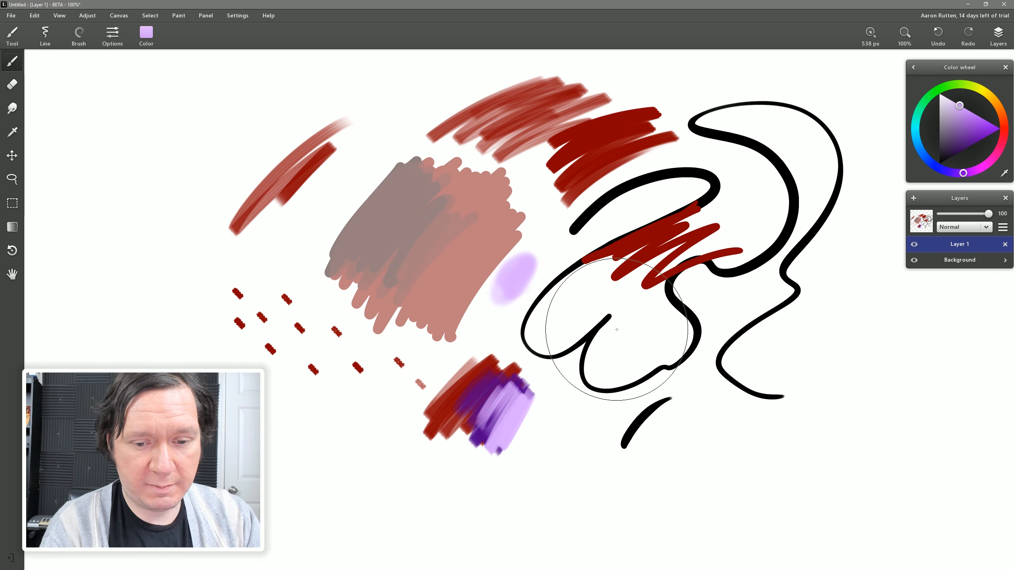
mouse_move(630, 324)
mouse_down()
mouse_move(611, 347)
mouse_move(637, 353)
mouse_move(706, 314)
mouse_move(523, 277)
mouse_move(541, 243)
mouse_move(392, 282)
mouse_move(344, 257)
mouse_move(384, 181)
mouse_move(273, 316)
mouse_move(302, 424)
mouse_move(395, 452)
mouse_move(566, 436)
mouse_move(724, 399)
mouse_move(675, 277)
mouse_move(572, 221)
mouse_move(492, 237)
mouse_move(415, 223)
mouse_up()
Review the parameters of the Air brush, the Ink brush and the Round brush.
click(114, 36)
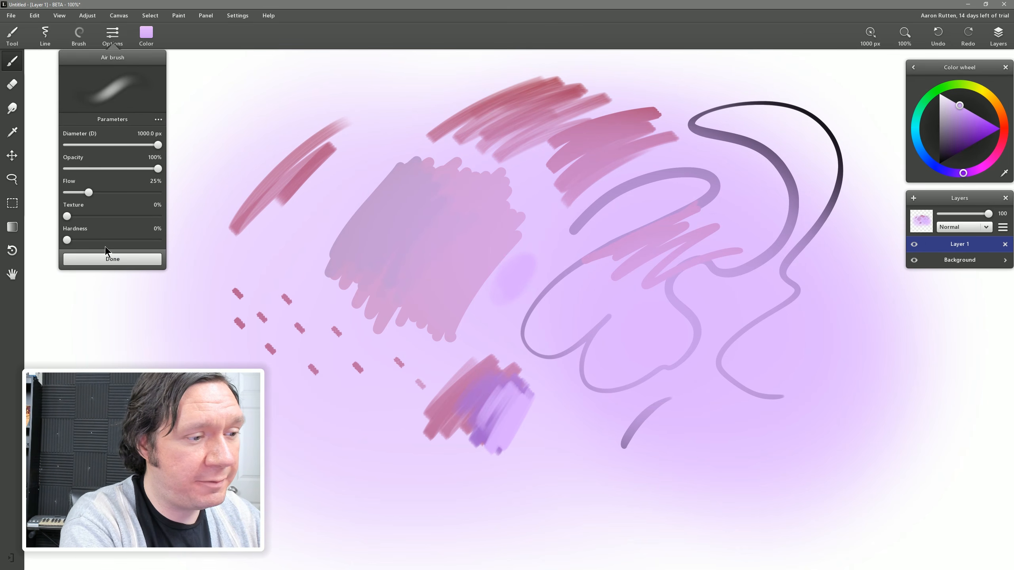
click(82, 36)
click(65, 73)
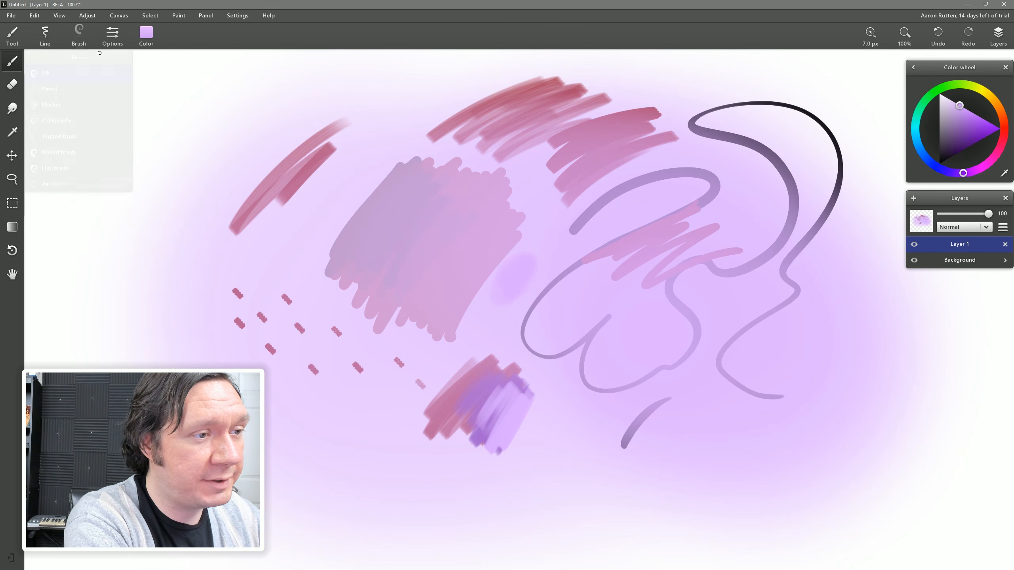
click(120, 33)
click(82, 38)
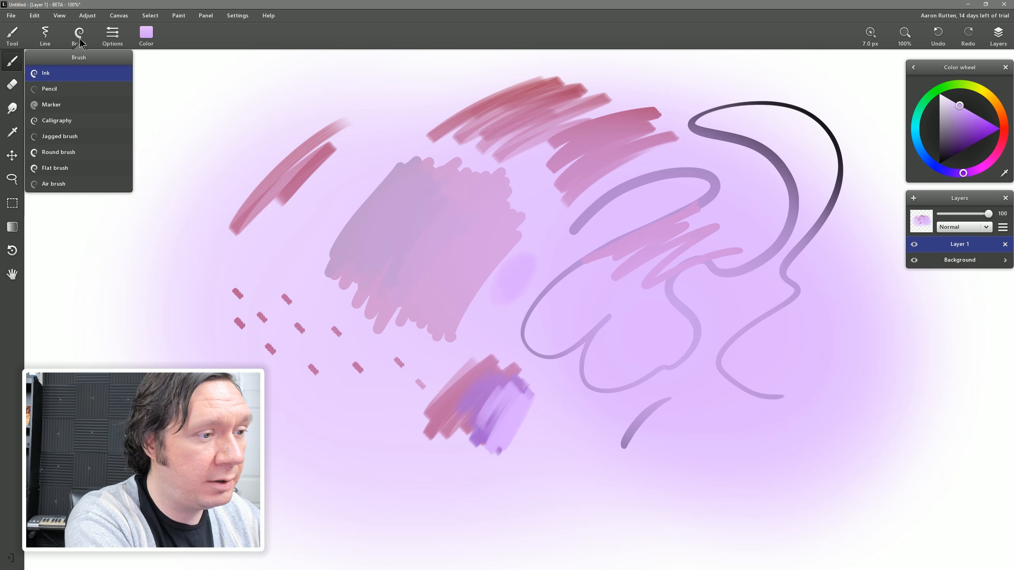
click(66, 152)
click(113, 36)
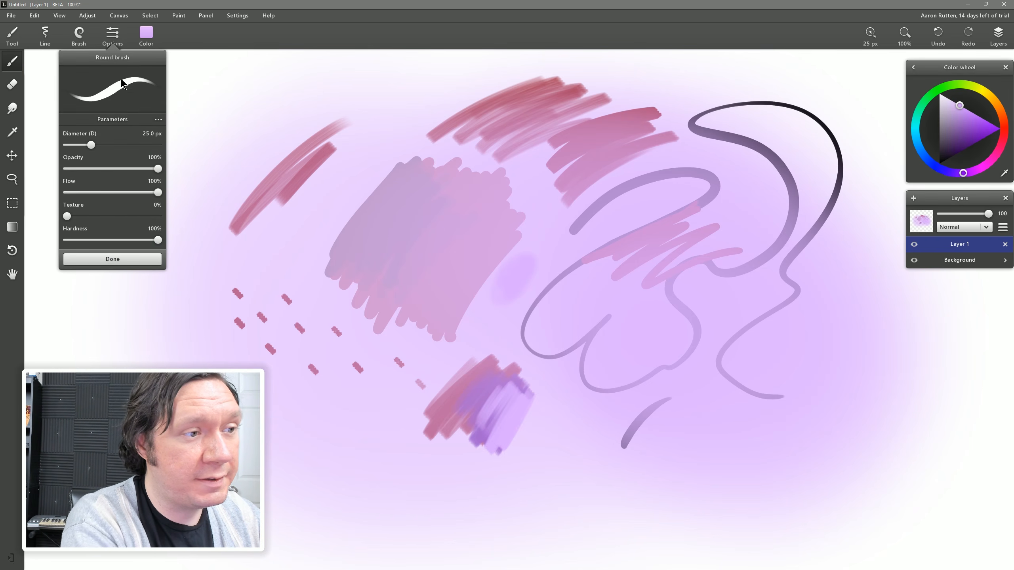
Try the Smudge tool on the slanted red strokes left of the marker patch, and undo the smudge and all lavender airbrushing.
click(13, 110)
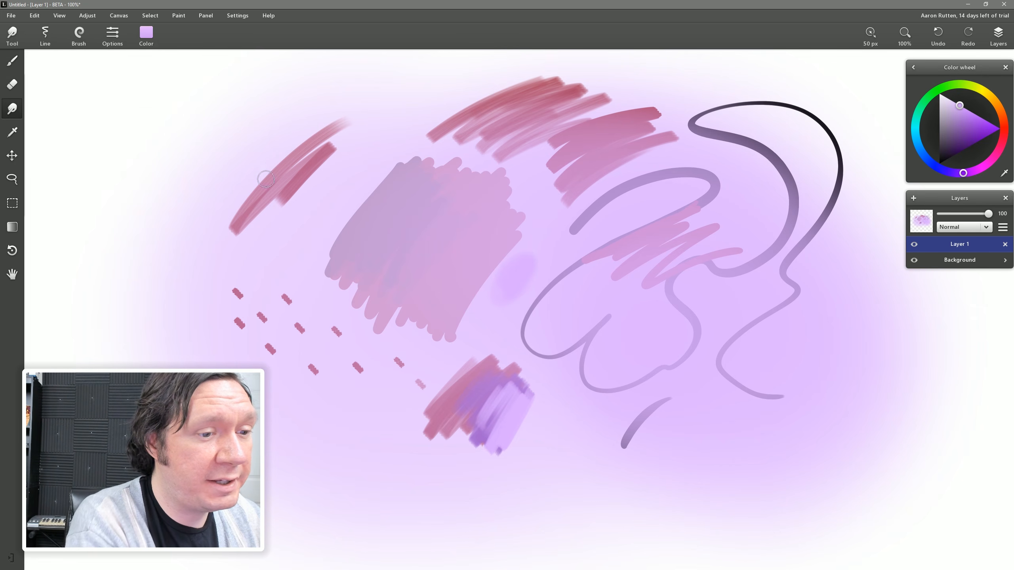
mouse_move(264, 177)
mouse_down()
mouse_move(275, 195)
mouse_move(285, 202)
mouse_move(310, 170)
mouse_up()
key(ctrl+z)
key(ctrl+z)
key(ctrl+z)
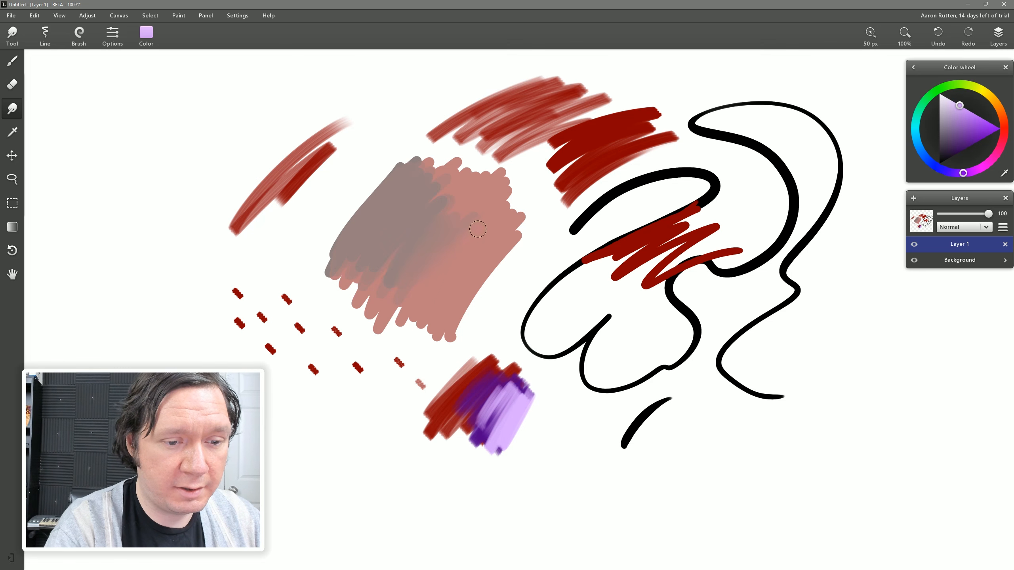
Soften the marker patch's right edge with Round smudge, and blend the red and purple patch and nearby dabs with Flat smudge.
mouse_move(478, 228)
mouse_down()
mouse_move(469, 306)
mouse_move(504, 267)
mouse_move(509, 274)
mouse_move(466, 305)
mouse_move(497, 262)
mouse_up()
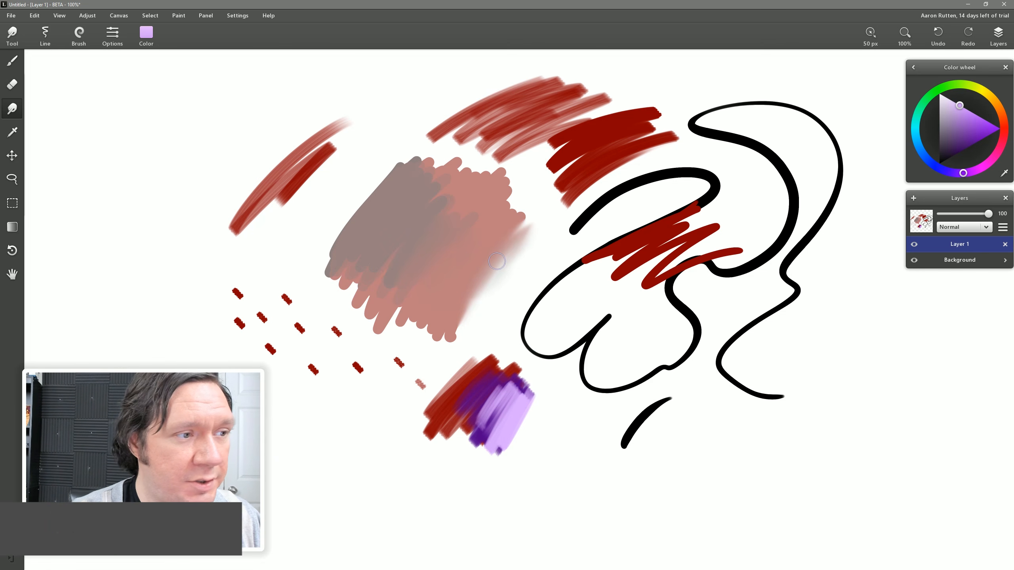
click(80, 40)
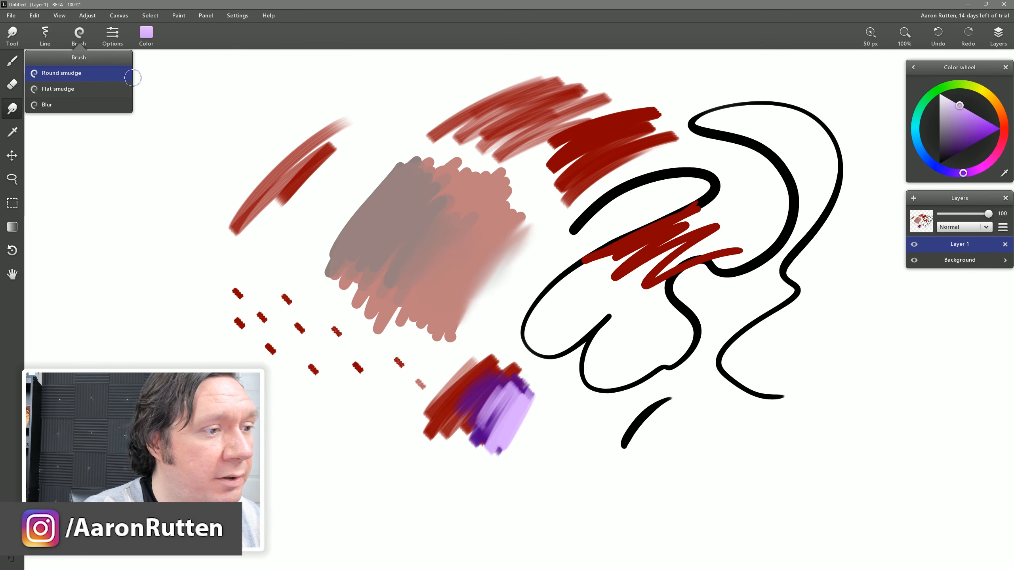
click(61, 87)
mouse_move(476, 363)
mouse_down()
mouse_move(470, 404)
mouse_move(545, 367)
mouse_move(515, 448)
mouse_move(507, 364)
mouse_move(414, 408)
mouse_move(427, 356)
mouse_move(388, 387)
mouse_move(446, 415)
mouse_move(442, 455)
mouse_move(489, 435)
mouse_up()
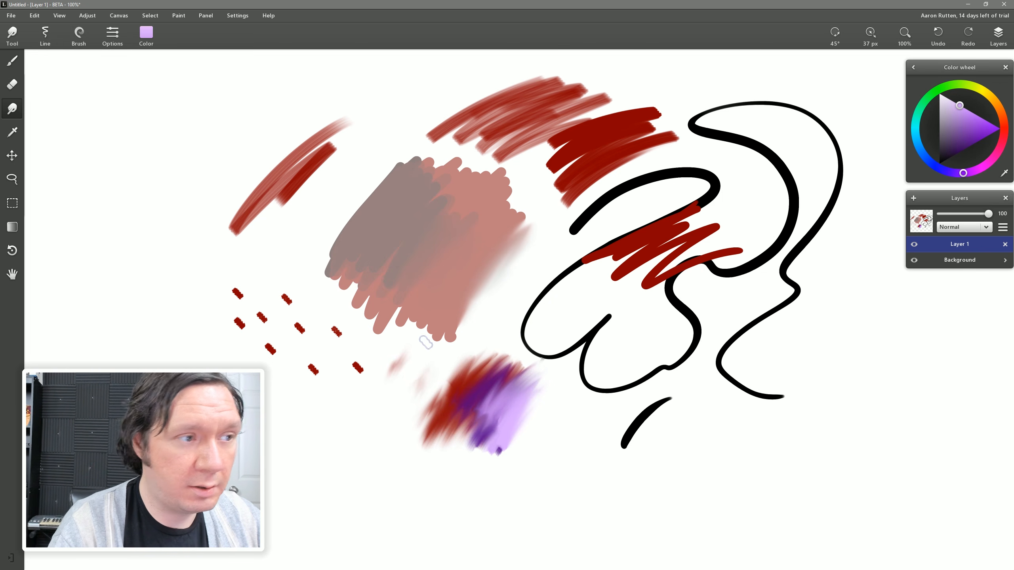
Blur the gray upper-left edge of the marker patch with the Blur brush, and switch back to Flat smudge.
click(80, 38)
click(59, 106)
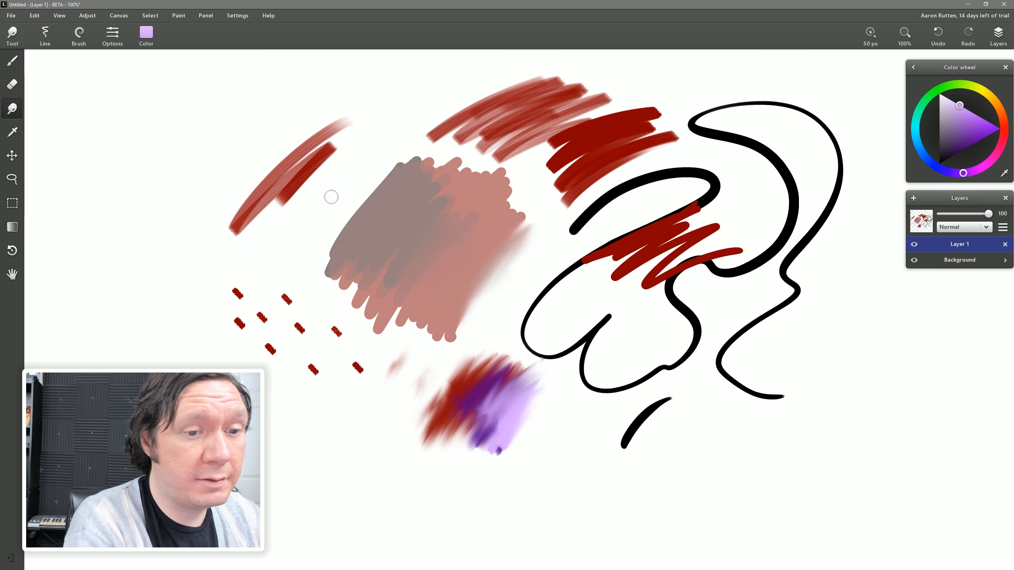
mouse_move(332, 196)
mouse_down()
mouse_move(399, 168)
mouse_move(459, 162)
mouse_move(411, 152)
mouse_up()
click(82, 46)
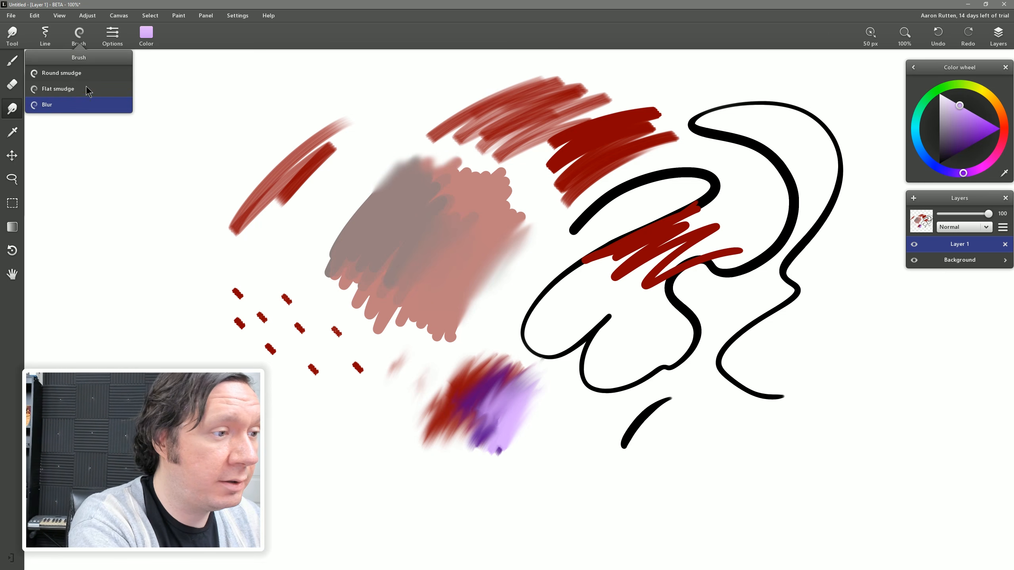
click(80, 92)
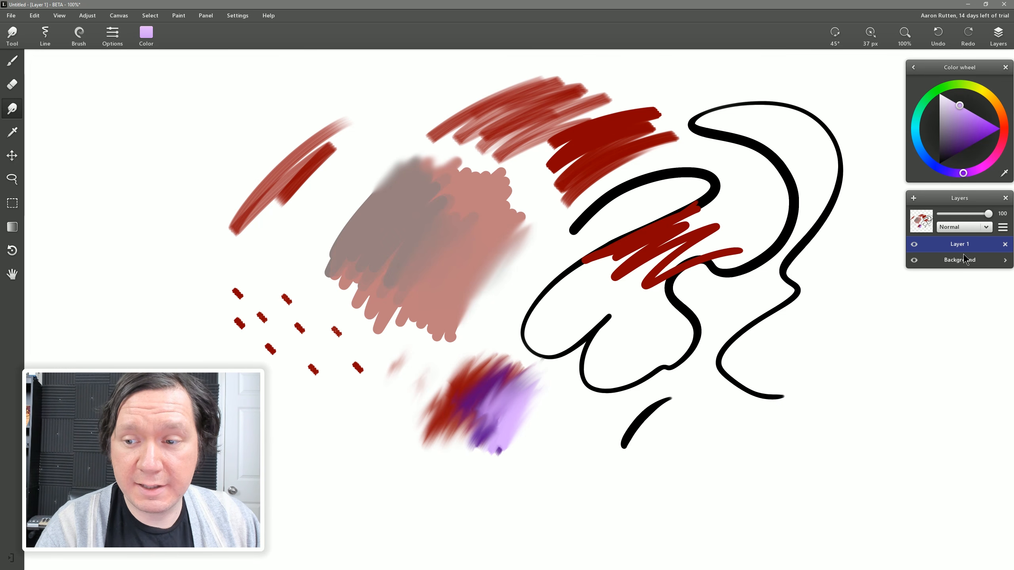
Review the available commands for Layer 1 and add a new layer above it.
click(1002, 228)
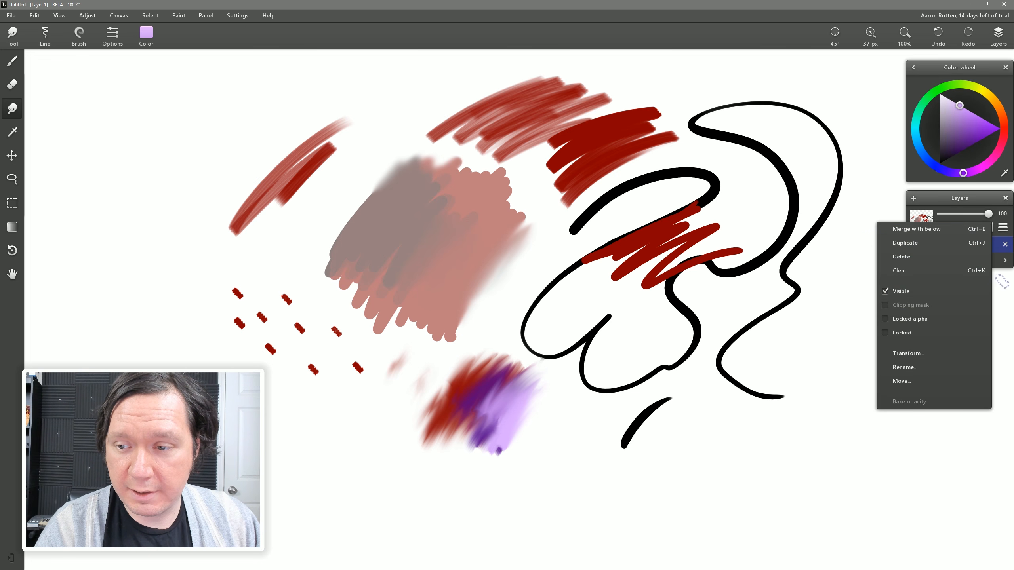
click(1003, 276)
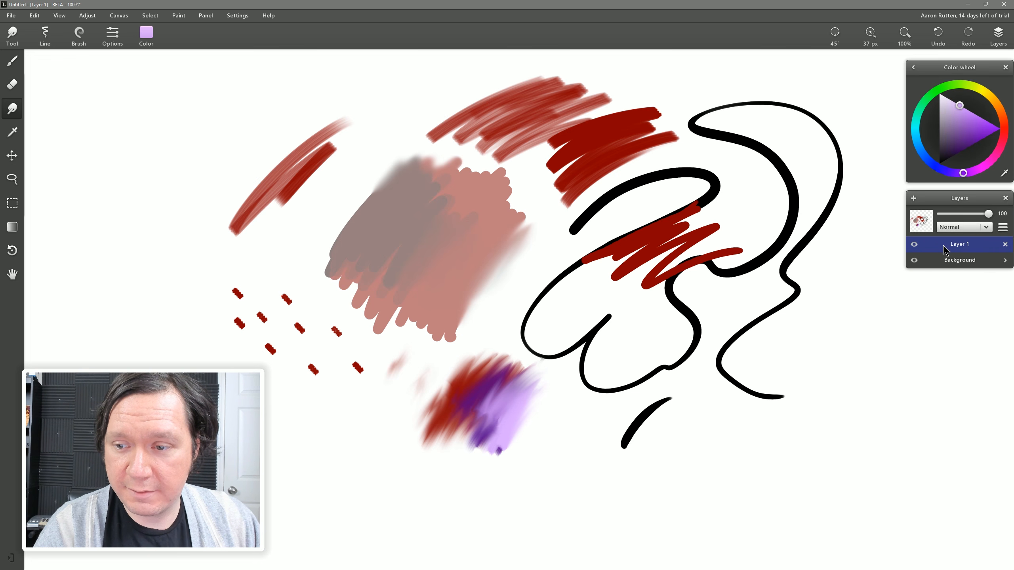
click(914, 199)
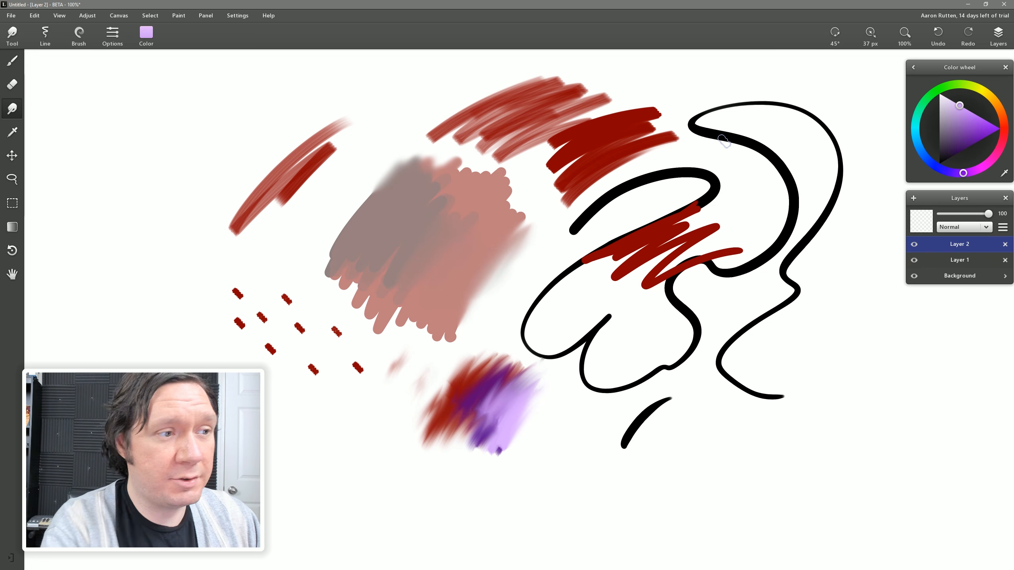
Return to the paint brush tool and choose the Flat brush.
click(80, 40)
click(17, 35)
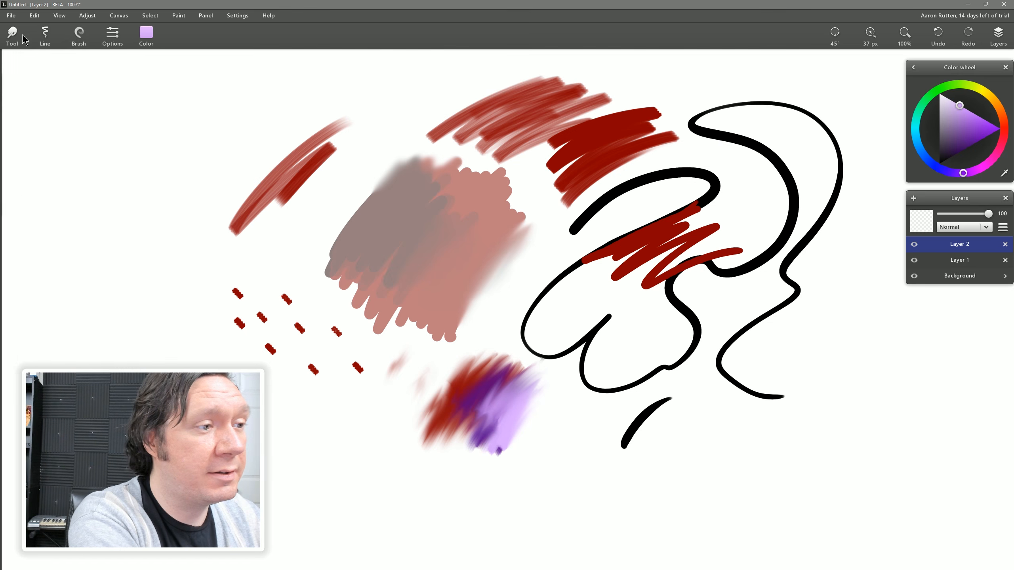
click(20, 36)
click(13, 63)
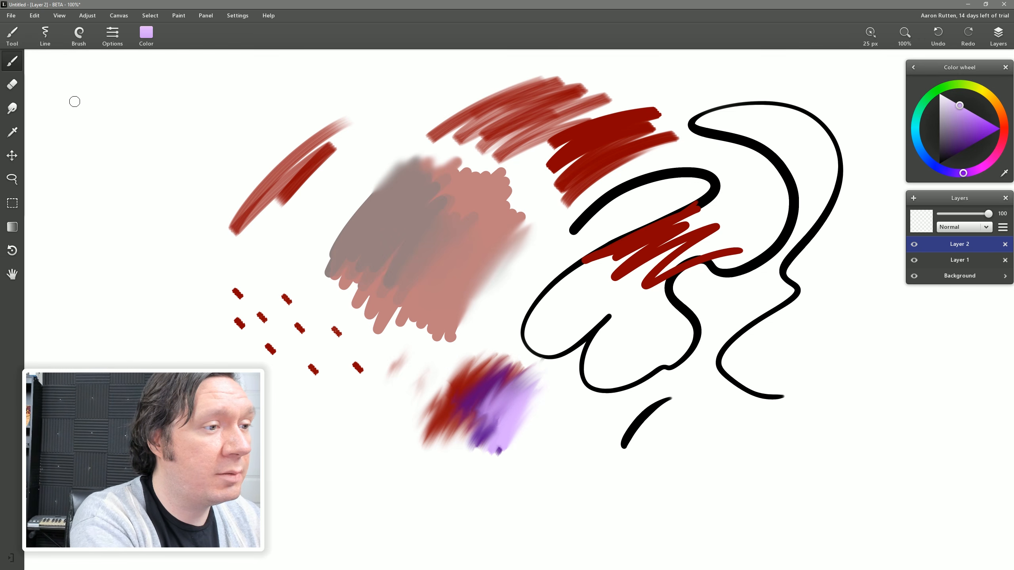
click(80, 40)
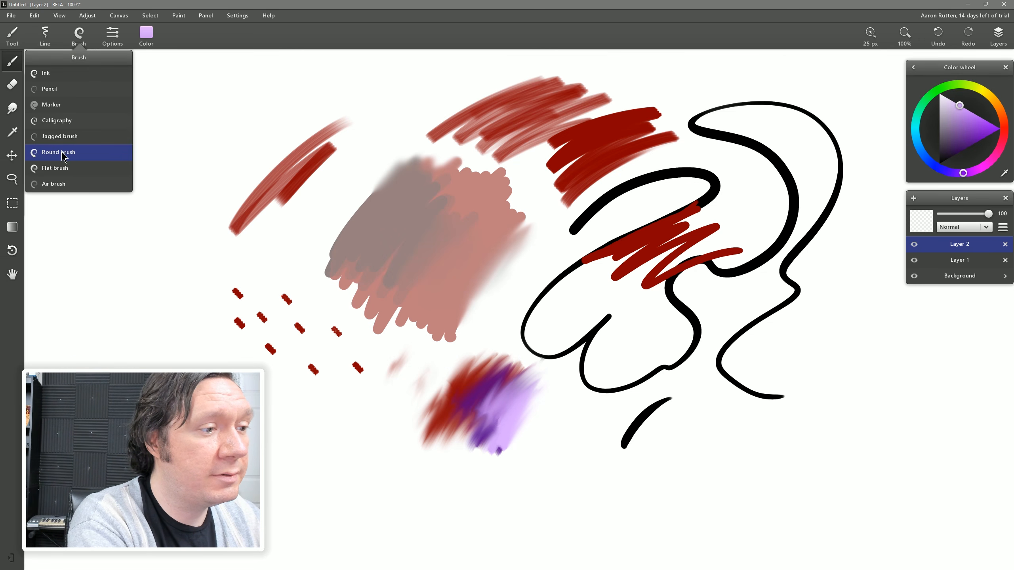
click(60, 169)
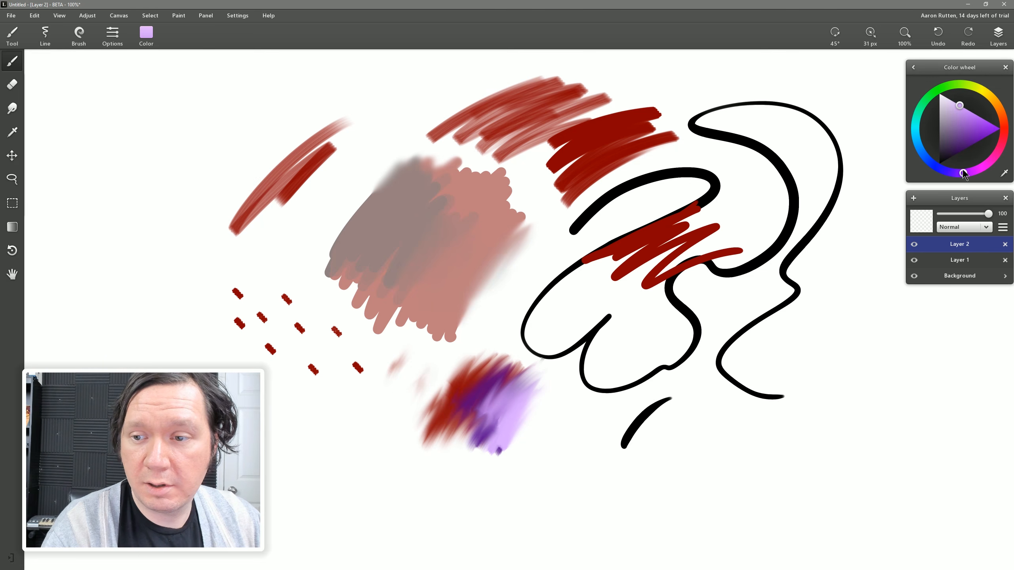
Paint a dense bright green patch over the right part of the marker patch, and a pure blue patch overlapping the green one's right side.
mouse_move(964, 174)
mouse_down()
mouse_move(938, 163)
mouse_move(980, 168)
mouse_up()
click(916, 136)
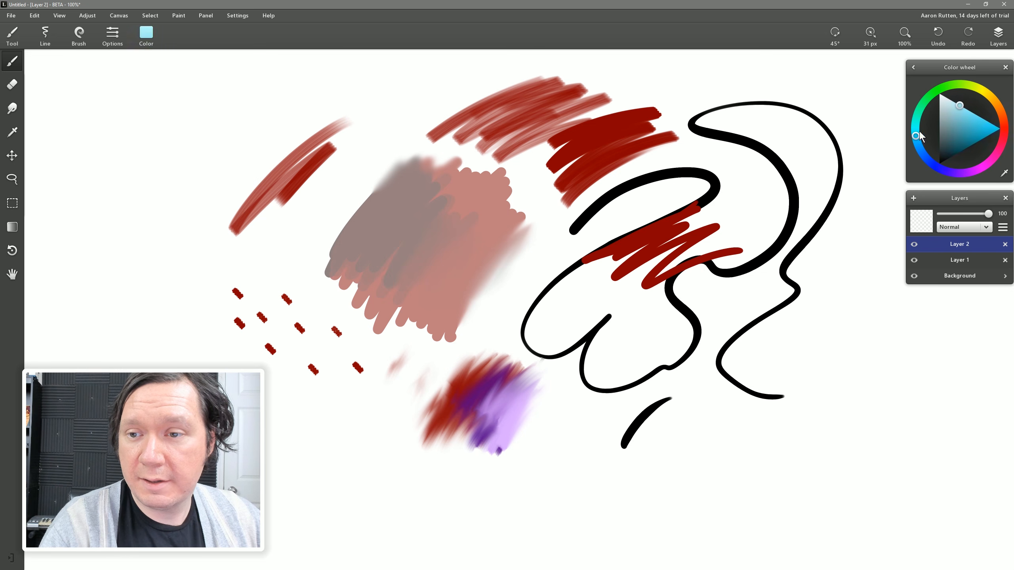
mouse_move(919, 136)
mouse_down()
mouse_move(935, 91)
mouse_move(1012, 130)
mouse_up()
mouse_move(543, 148)
mouse_down()
mouse_move(519, 136)
mouse_move(575, 200)
mouse_move(537, 245)
mouse_move(587, 211)
mouse_up()
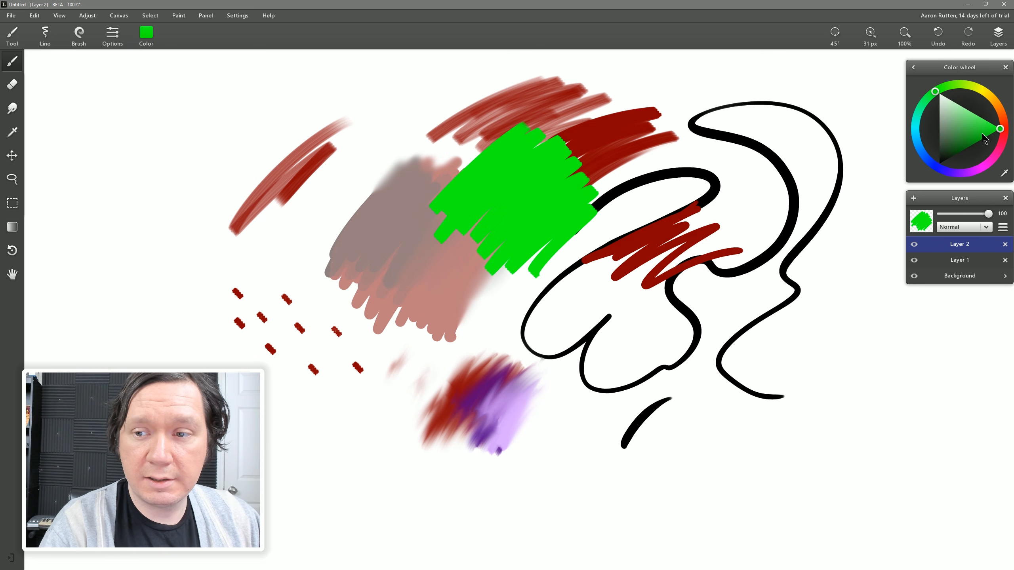
drag(966, 174, 942, 176)
mouse_move(637, 169)
mouse_down()
mouse_move(547, 228)
mouse_move(626, 256)
mouse_move(602, 230)
mouse_up()
Blend the edges of the green and blue patches with Flat smudge, and review the brush's parameters.
click(12, 108)
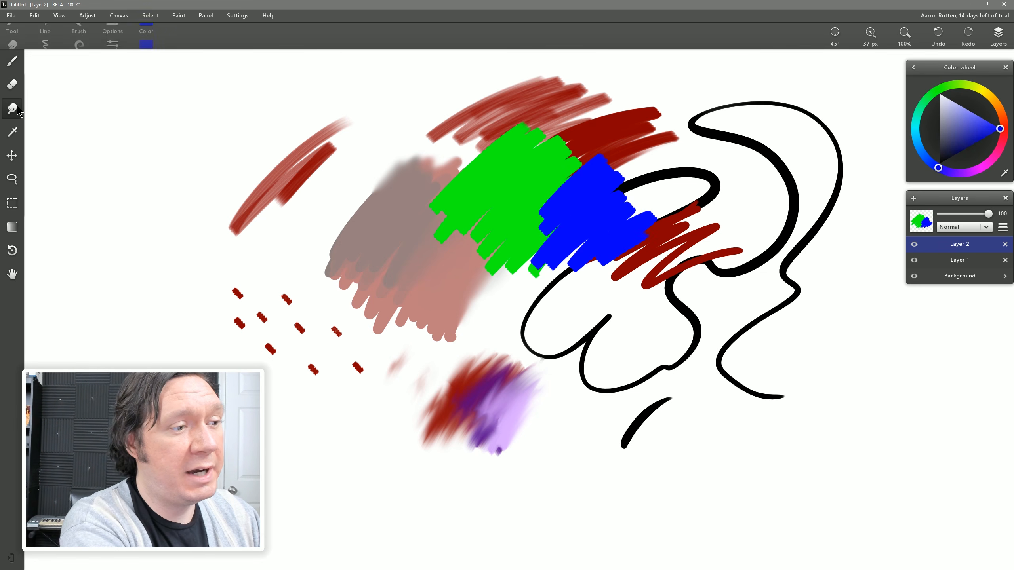
click(73, 43)
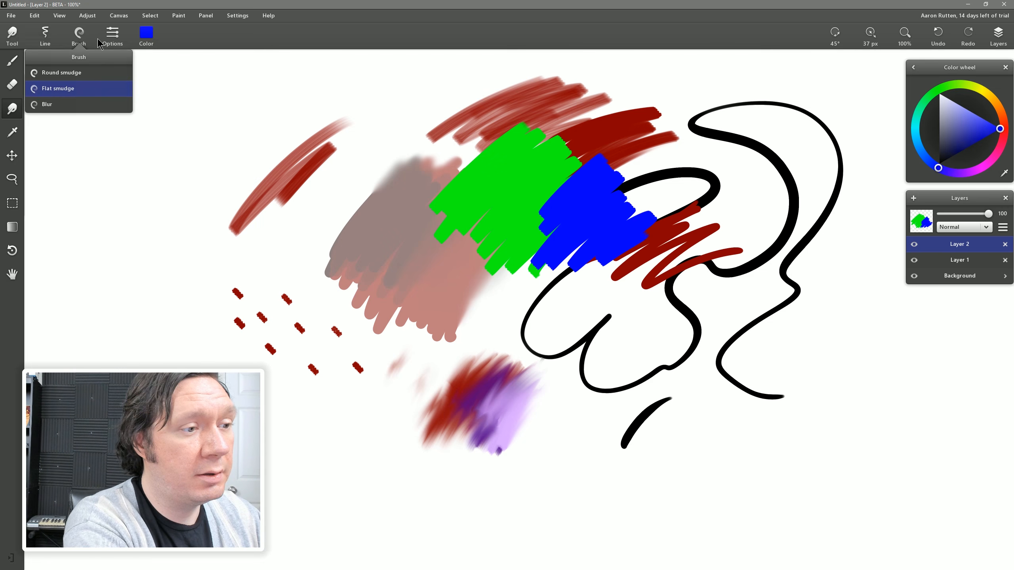
click(73, 88)
mouse_move(575, 155)
mouse_down()
mouse_move(610, 162)
mouse_move(638, 183)
mouse_move(565, 157)
mouse_move(586, 134)
mouse_move(538, 155)
mouse_move(555, 133)
mouse_move(533, 140)
mouse_move(528, 118)
mouse_move(478, 154)
mouse_move(477, 170)
mouse_move(501, 116)
mouse_move(484, 143)
mouse_up()
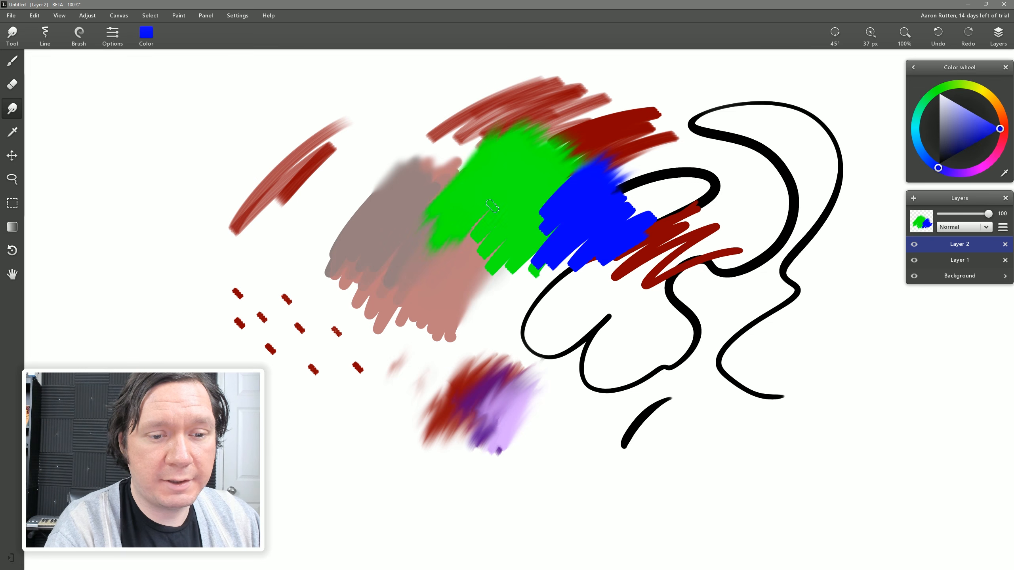
mouse_move(475, 281)
mouse_down()
mouse_move(512, 242)
mouse_move(505, 279)
mouse_up()
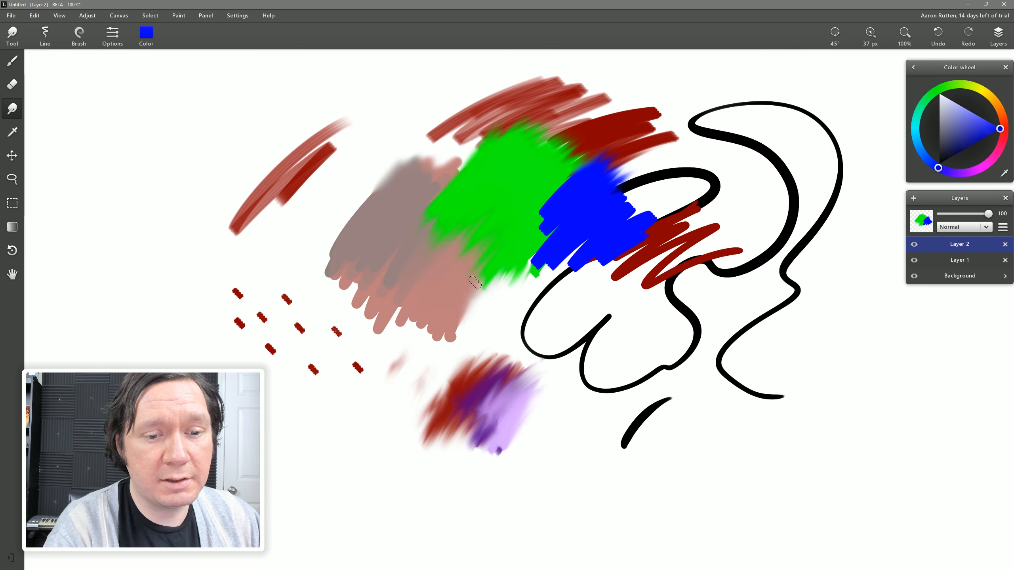
mouse_move(474, 282)
mouse_down()
mouse_move(503, 280)
mouse_move(559, 234)
mouse_move(535, 215)
mouse_move(543, 194)
mouse_move(567, 180)
mouse_move(569, 188)
mouse_move(587, 159)
mouse_move(605, 162)
mouse_move(598, 186)
mouse_move(645, 184)
mouse_move(641, 253)
mouse_move(601, 242)
mouse_move(555, 262)
mouse_move(669, 269)
mouse_up()
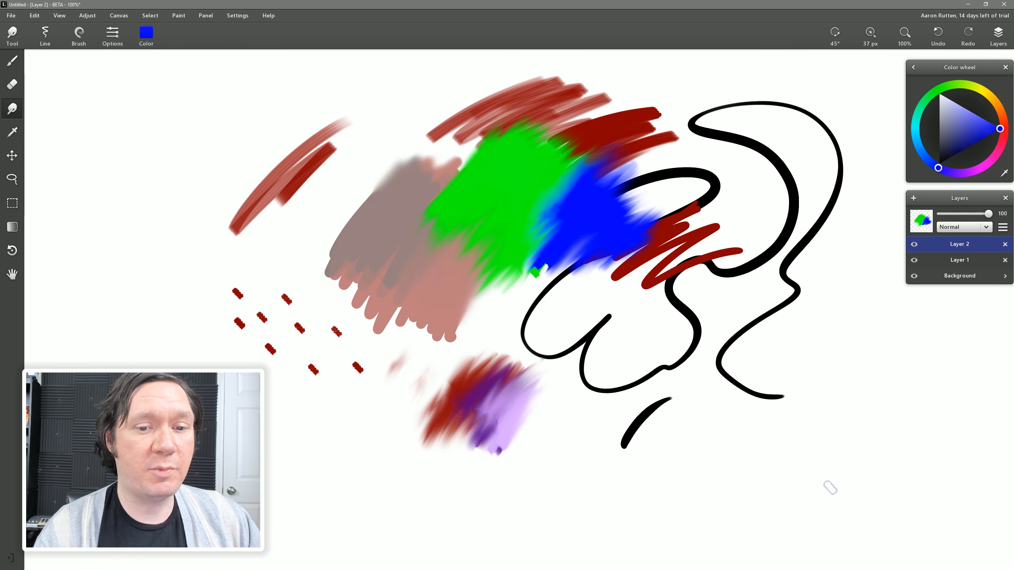
click(112, 39)
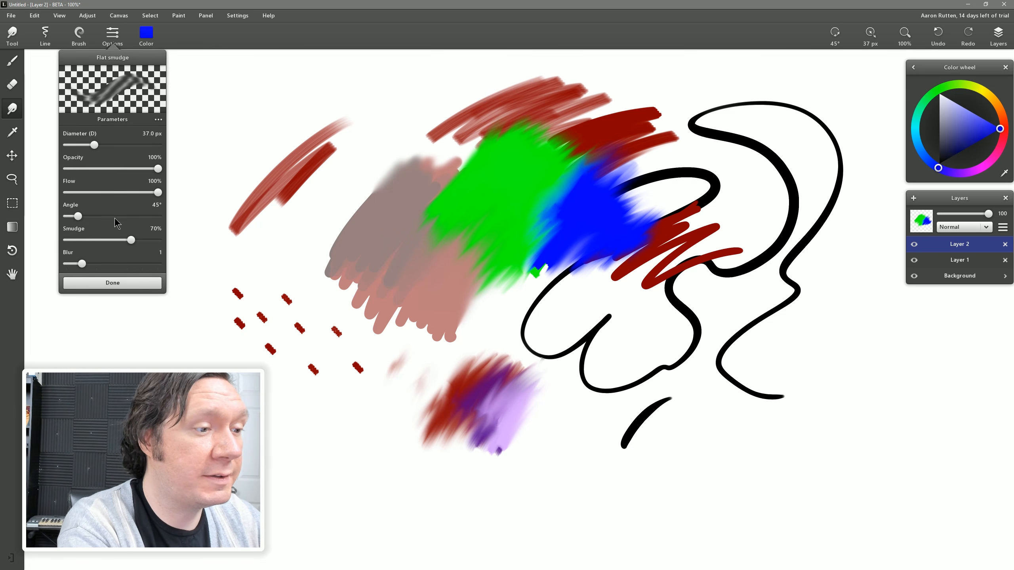
click(236, 119)
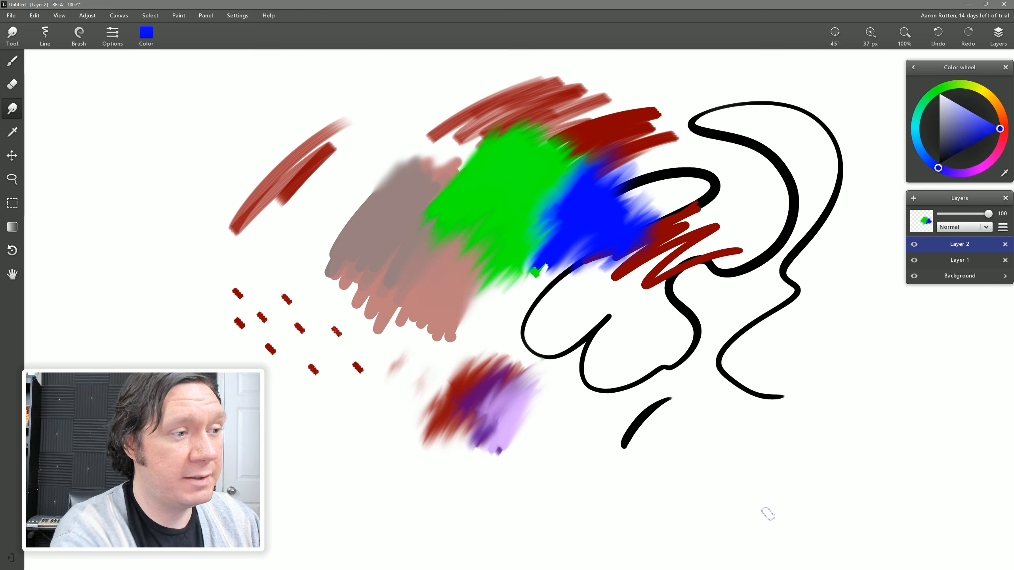
Erase the upper-left part of the green patch with the Hard eraser, and review the eraser types and options.
click(11, 84)
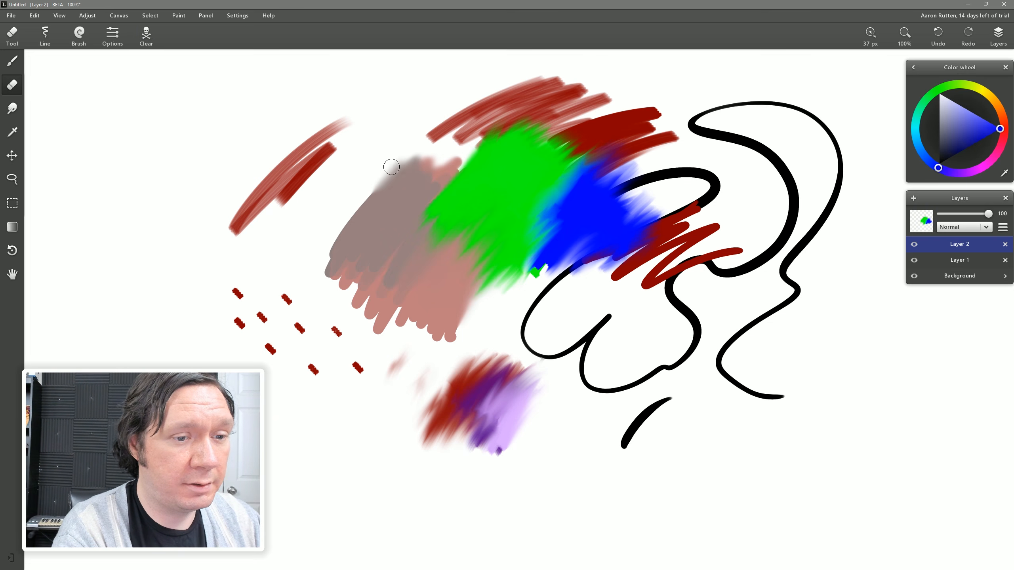
mouse_move(431, 211)
mouse_down()
mouse_move(476, 163)
mouse_move(484, 179)
mouse_move(498, 161)
mouse_up()
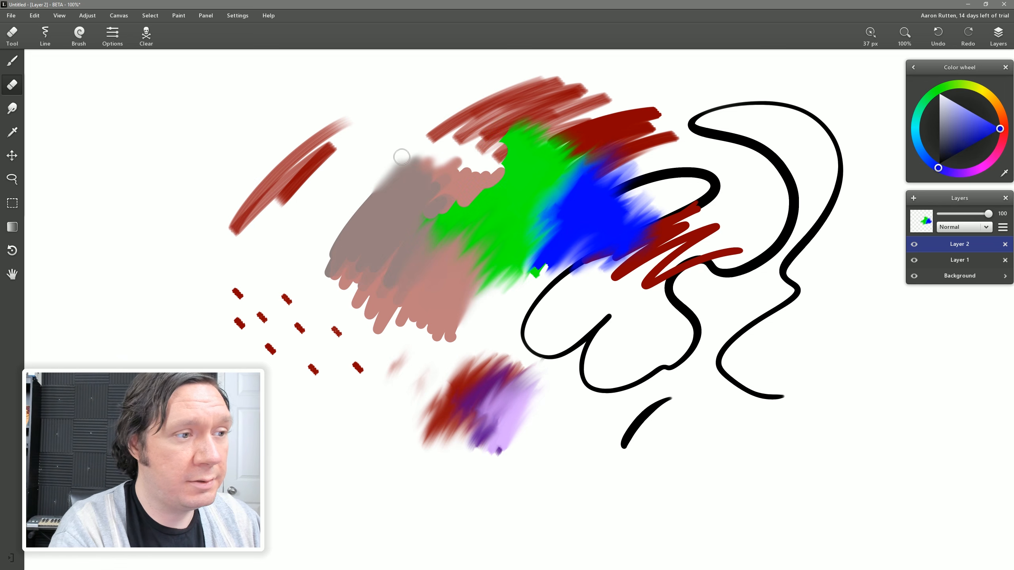
click(80, 35)
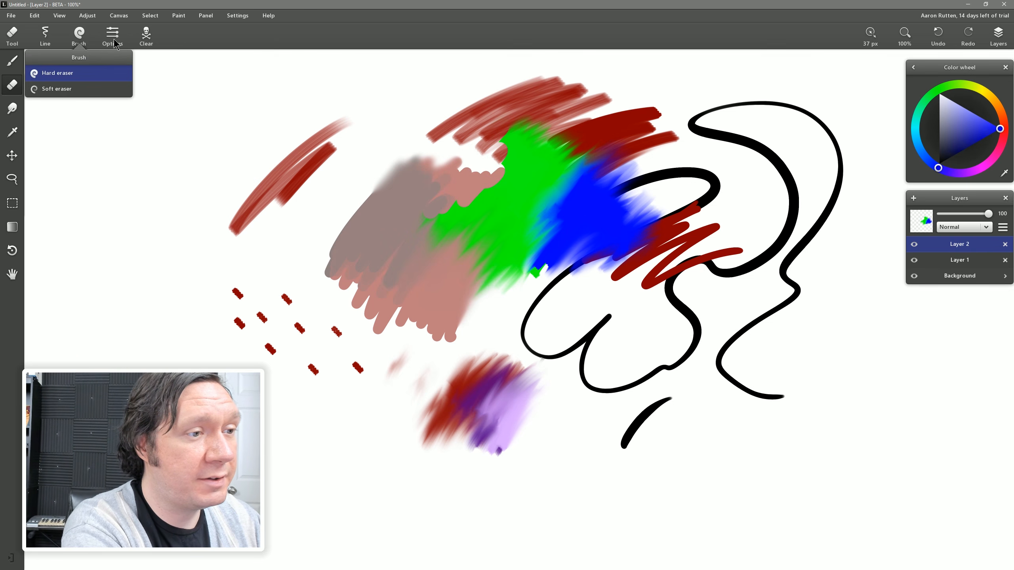
click(117, 39)
Clear all the green and blue paint from the active layer with Clear layer.
click(148, 37)
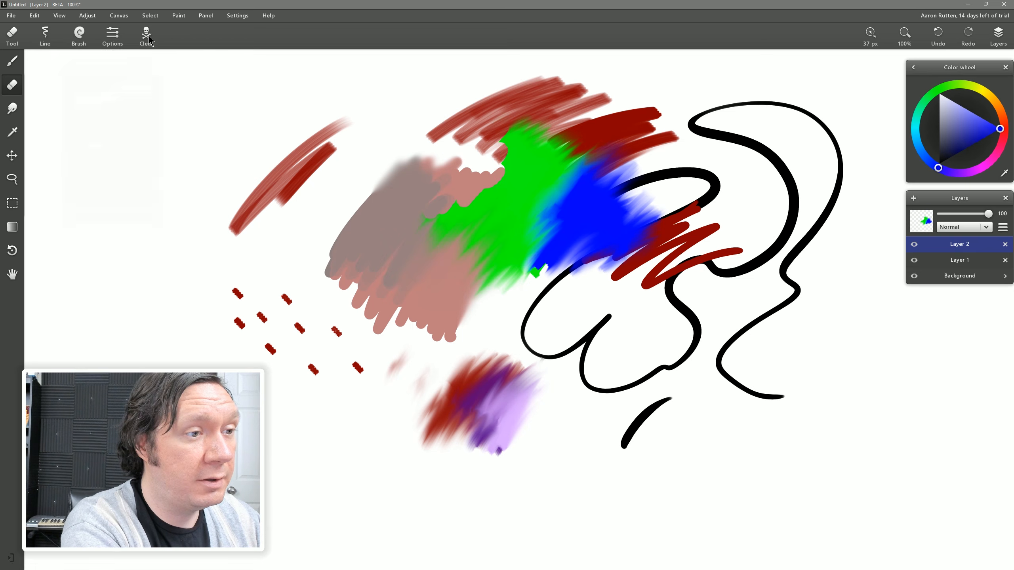
click(147, 37)
click(148, 38)
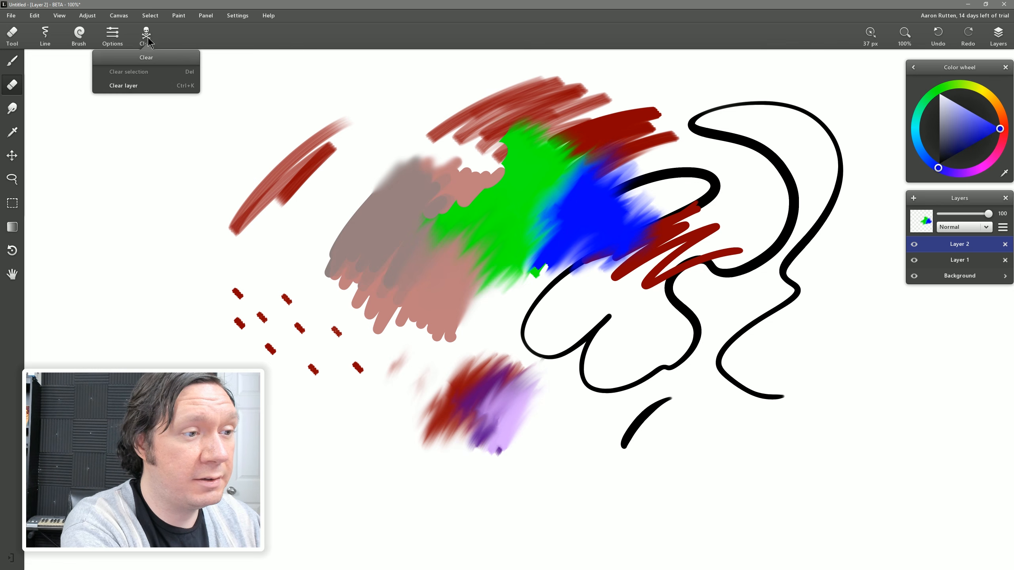
click(132, 86)
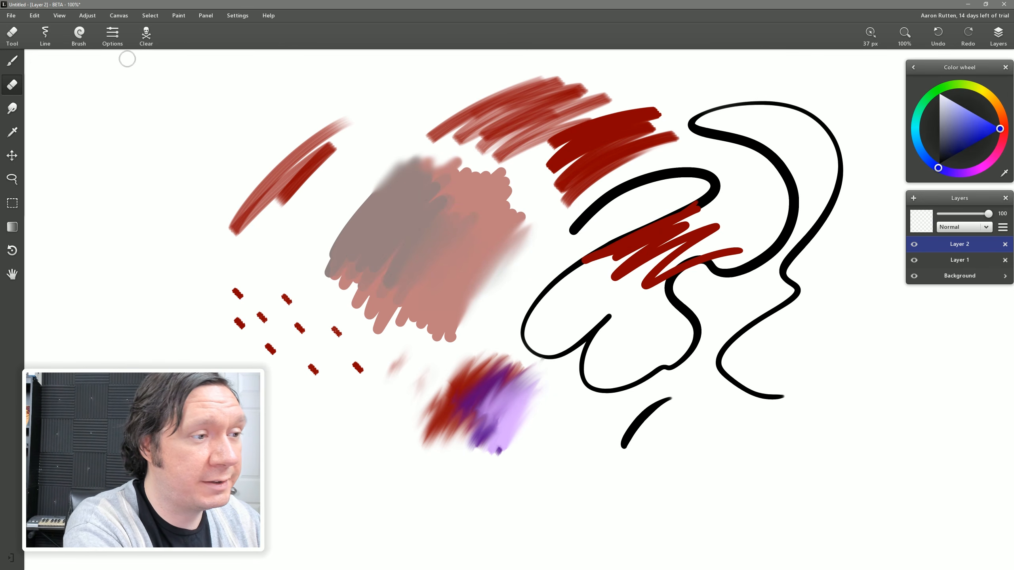
Review the color picker tool's sampling options and the available cursor styles.
click(13, 133)
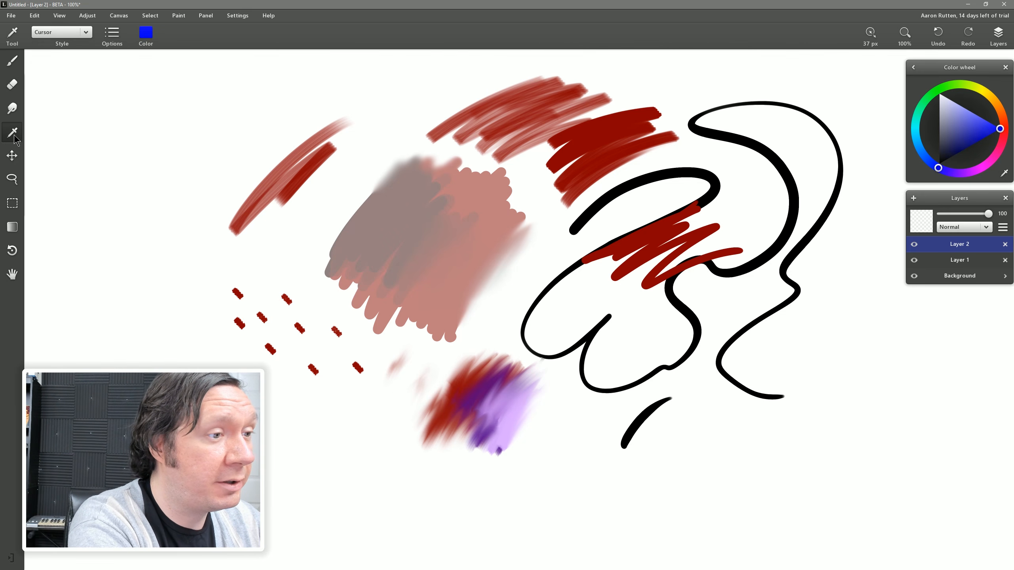
click(124, 40)
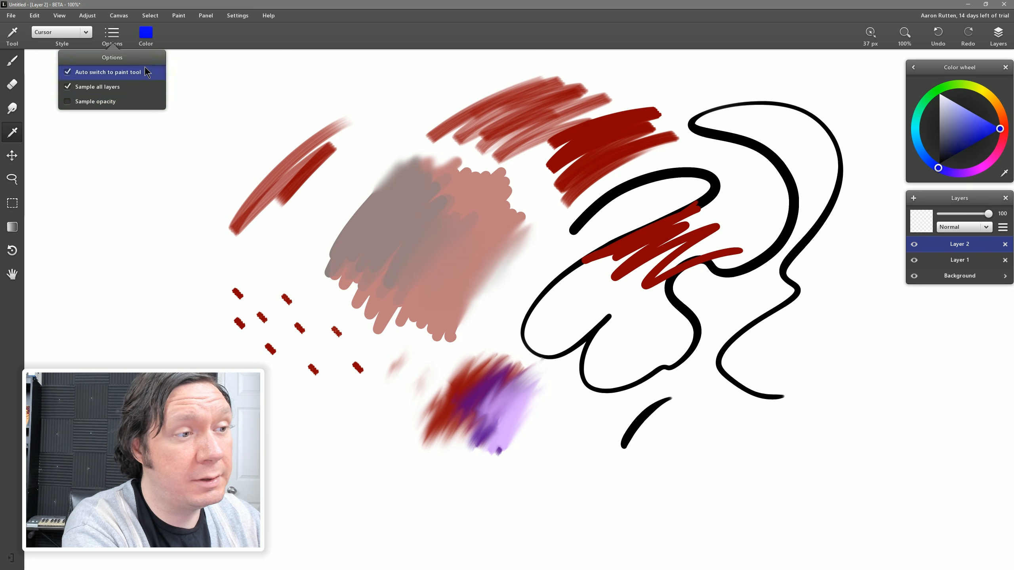
click(72, 31)
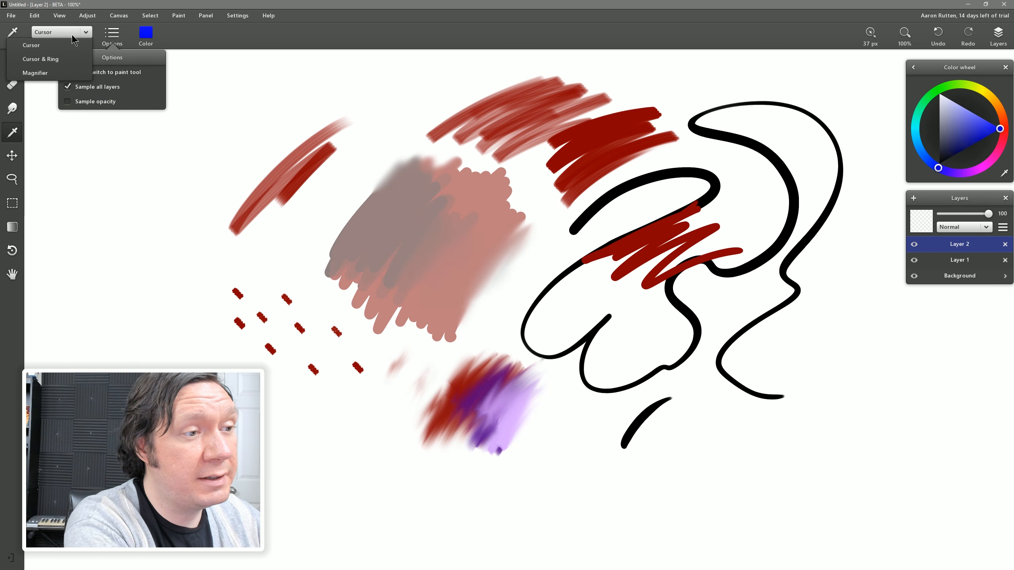
click(187, 35)
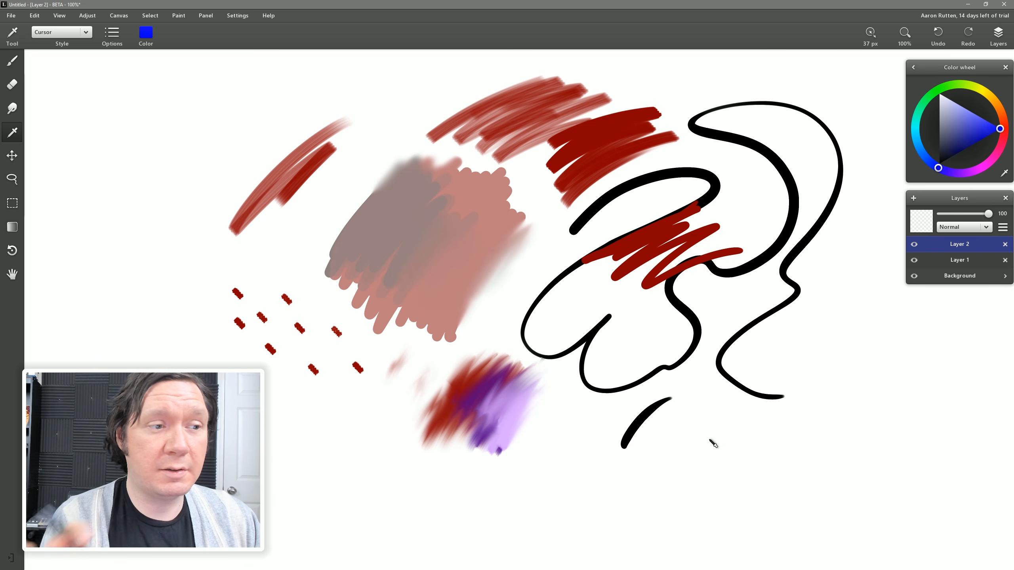
Delete Layer 2 and shift the Layer 1 artwork slightly left and down with the Move tool.
click(14, 159)
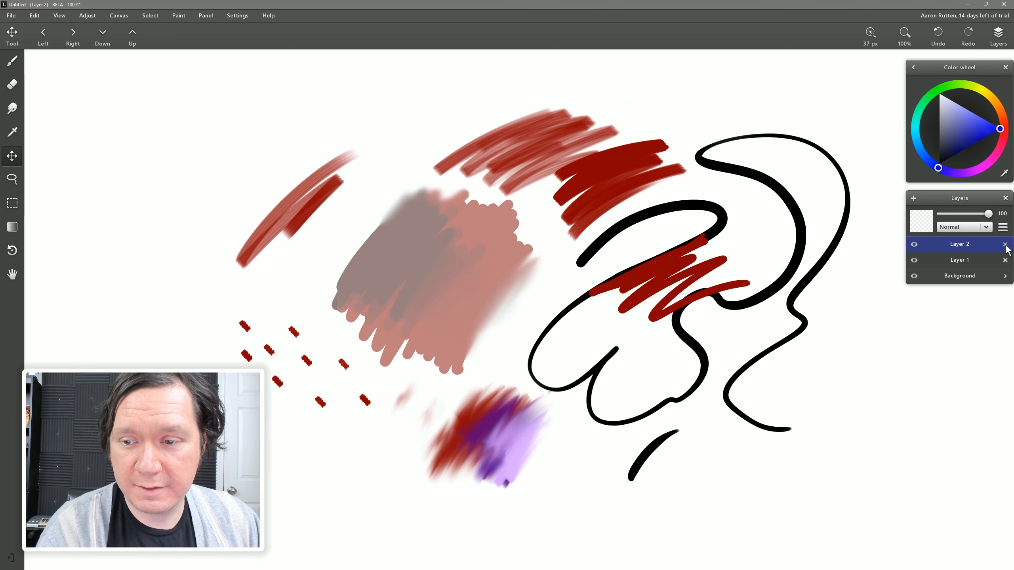
click(1005, 244)
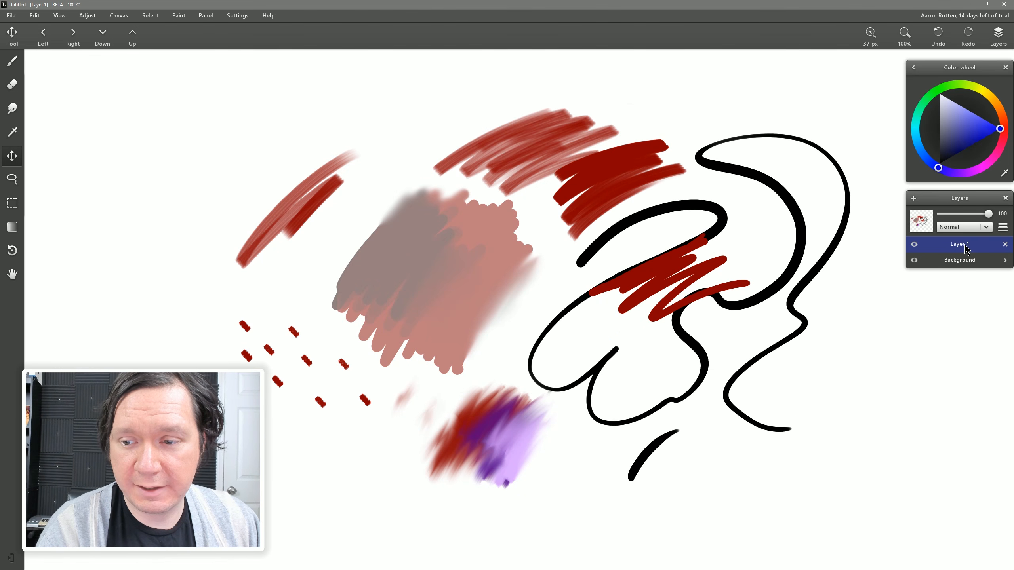
drag(643, 251, 603, 259)
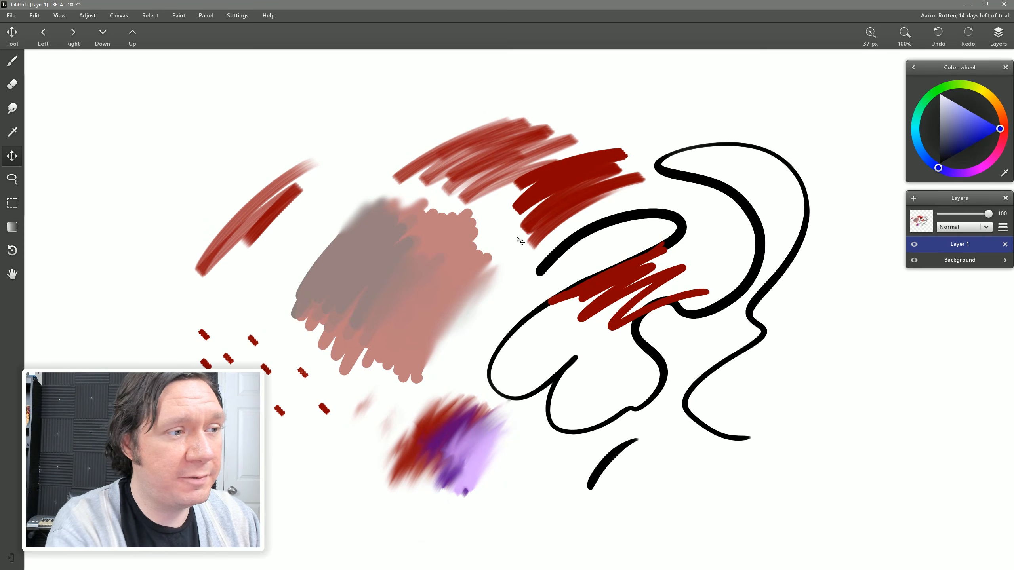
Nudge the Layer 1 artwork three increments left, and nudge it back right by the same amount.
click(40, 38)
click(44, 38)
click(49, 39)
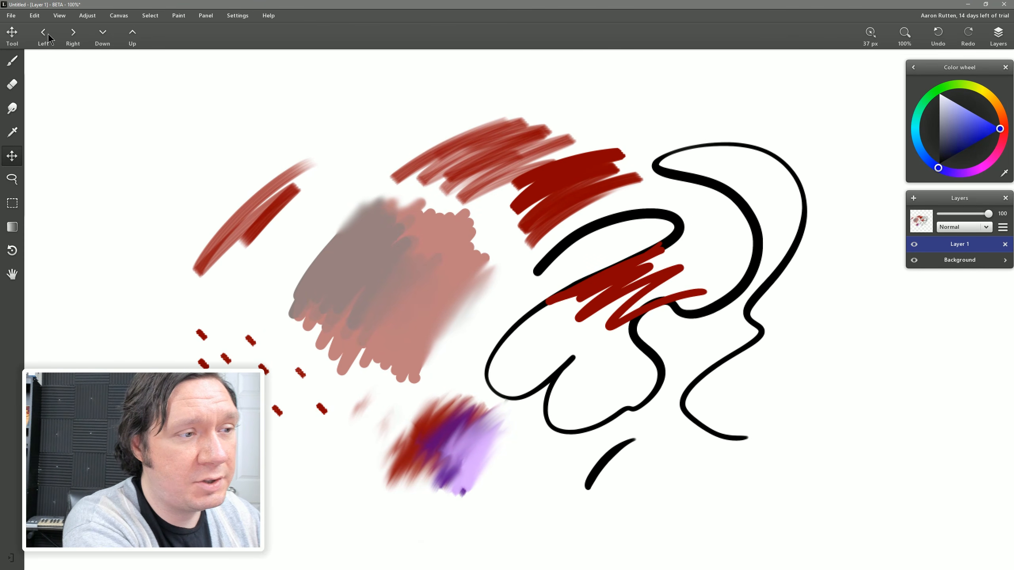
click(72, 33)
click(72, 35)
click(72, 35)
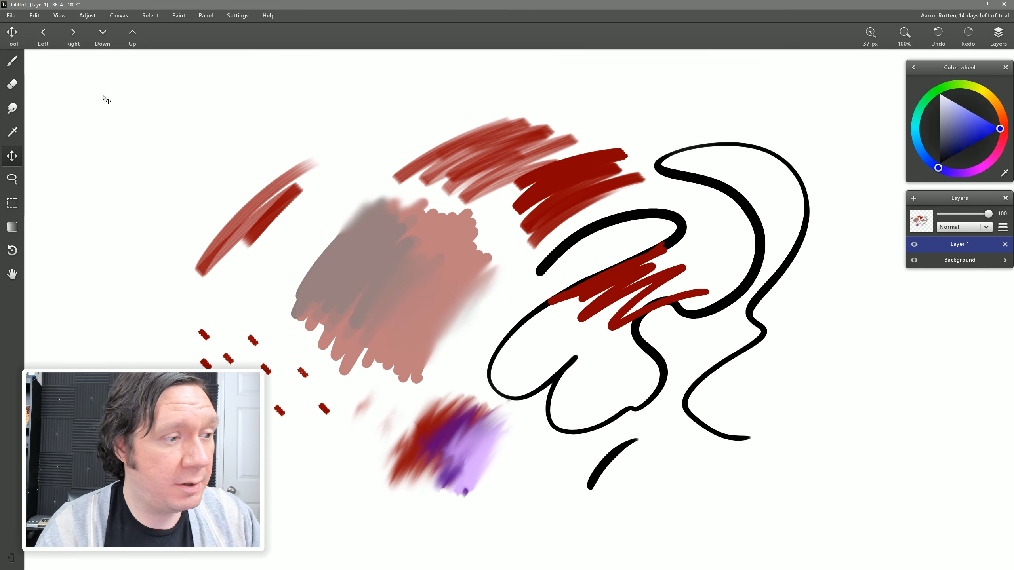
Review the lasso selection tool's styles, its New, Add and Sub behaviors, and its fill and deselect options.
click(11, 183)
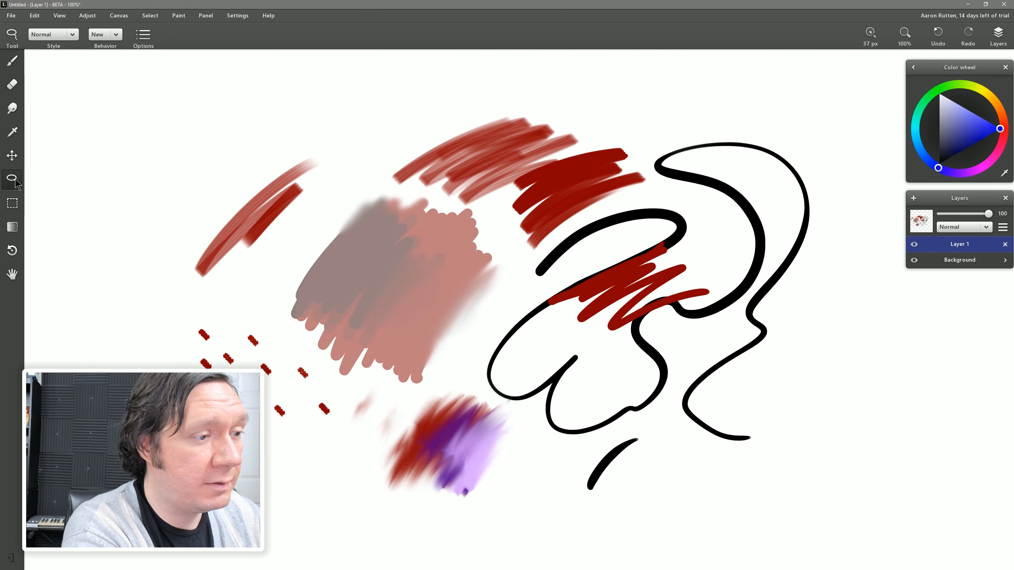
click(72, 32)
click(60, 34)
click(111, 32)
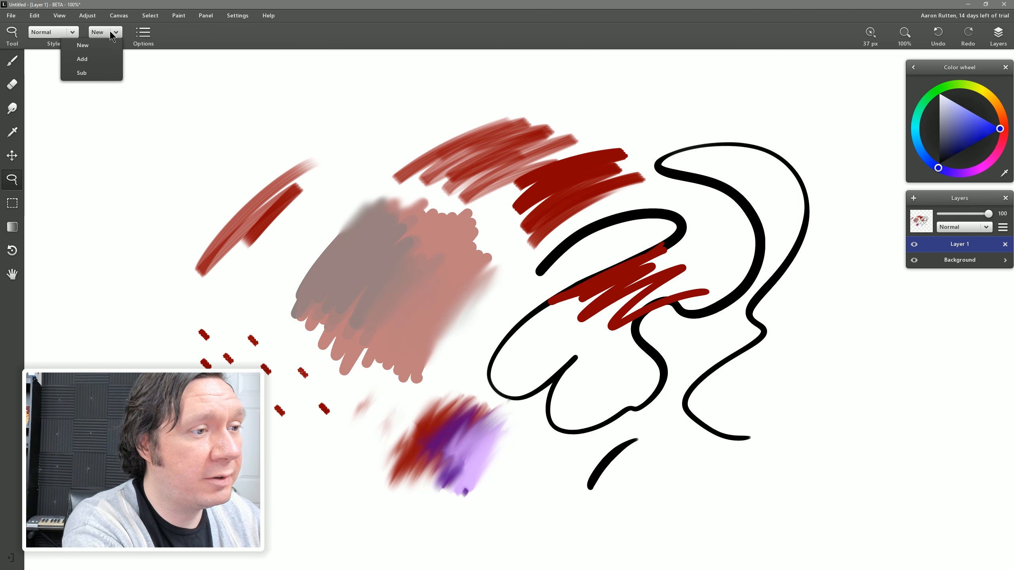
click(110, 36)
click(142, 34)
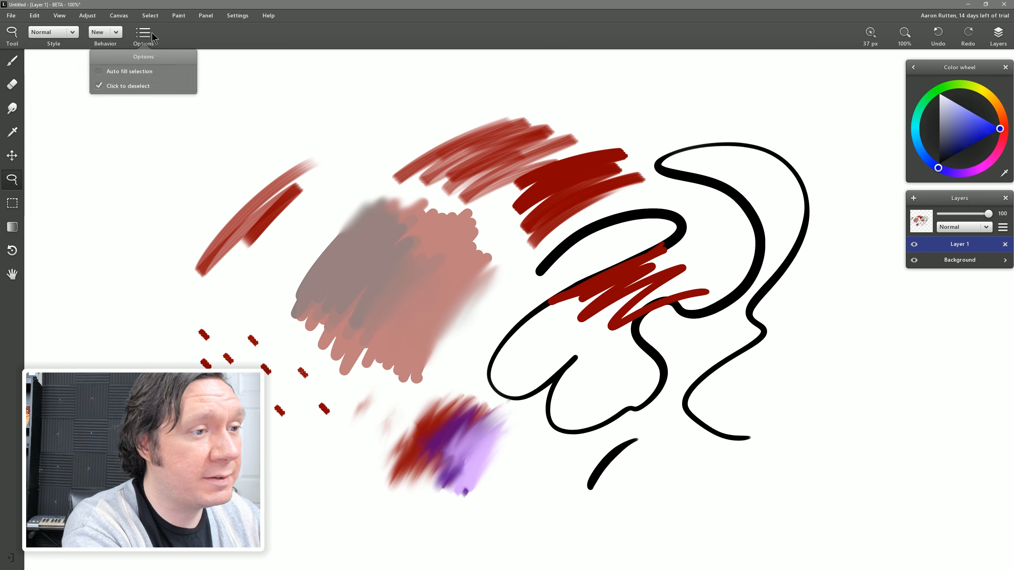
click(176, 39)
Lasso a rounded area about 601 × 557 px over the central strokes, and move its contents slightly down.
mouse_move(465, 410)
mouse_down()
mouse_move(622, 248)
mouse_move(474, 164)
mouse_up()
drag(547, 367, 563, 213)
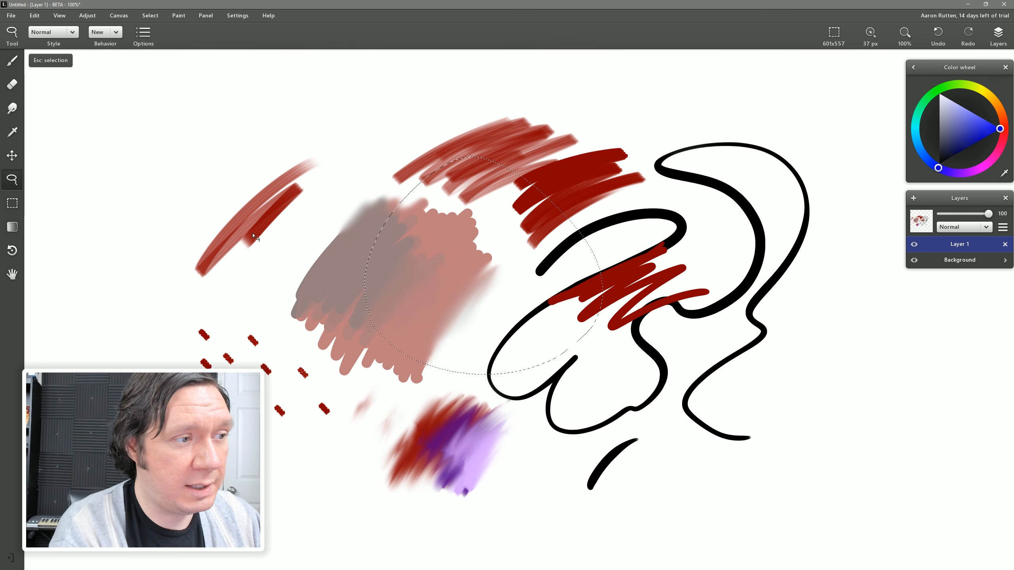
click(14, 158)
mouse_move(437, 275)
mouse_down()
mouse_move(464, 290)
mouse_move(448, 285)
mouse_up()
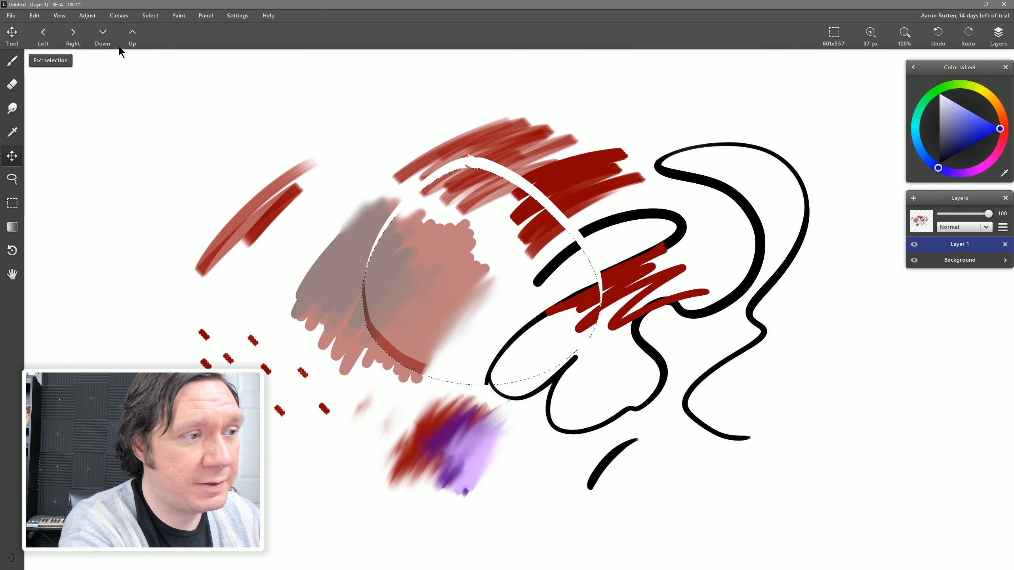
Shrink the selected rounded piece of artwork with Free transform, bringing its upper-right corner inward.
click(35, 17)
mouse_move(59, 21)
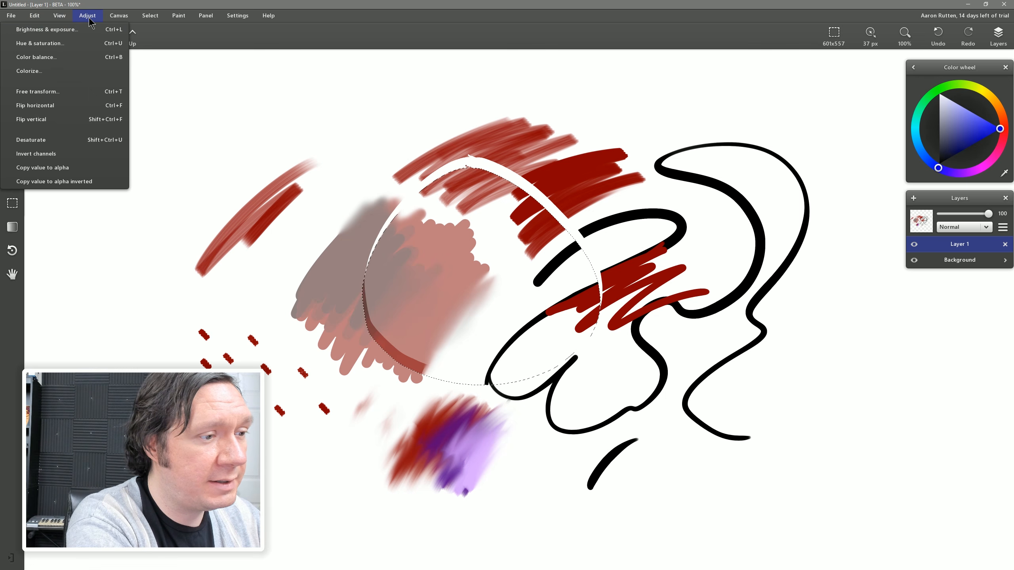
click(65, 93)
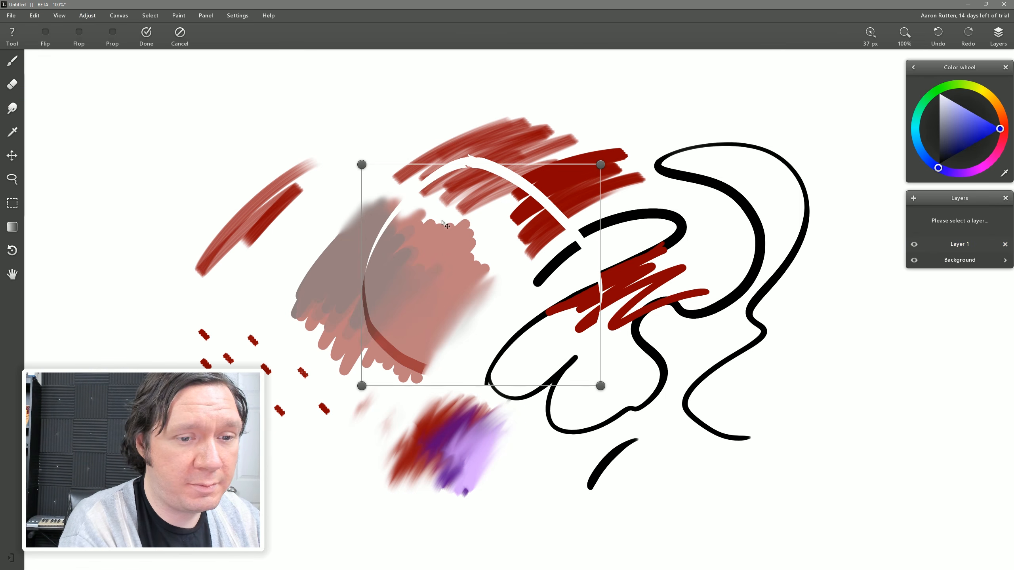
drag(600, 164, 564, 199)
Try a Rectangle-style selection over the central strokes, and deselect it.
click(12, 203)
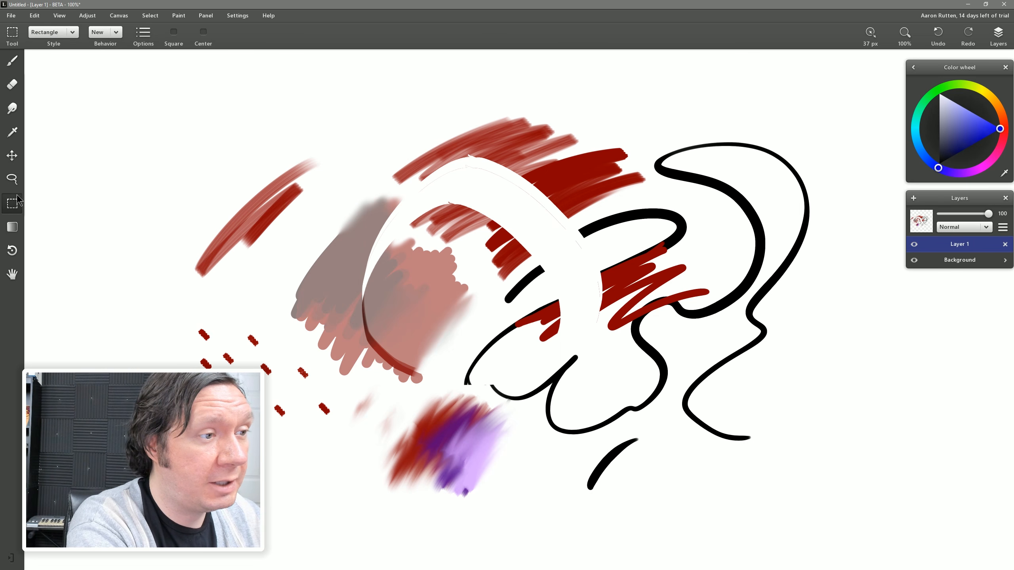
click(57, 33)
click(65, 46)
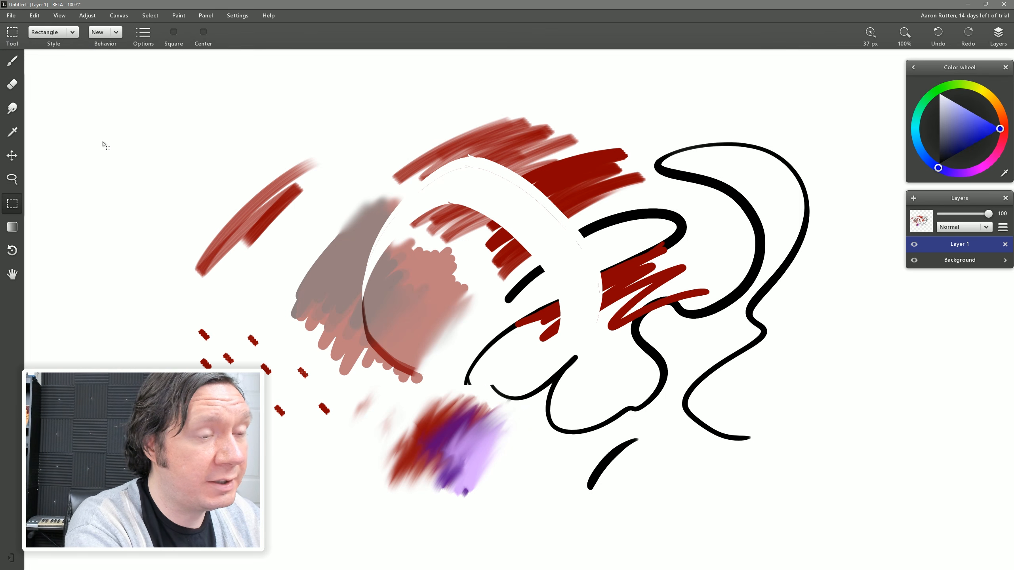
drag(446, 245, 470, 265)
key(Escape)
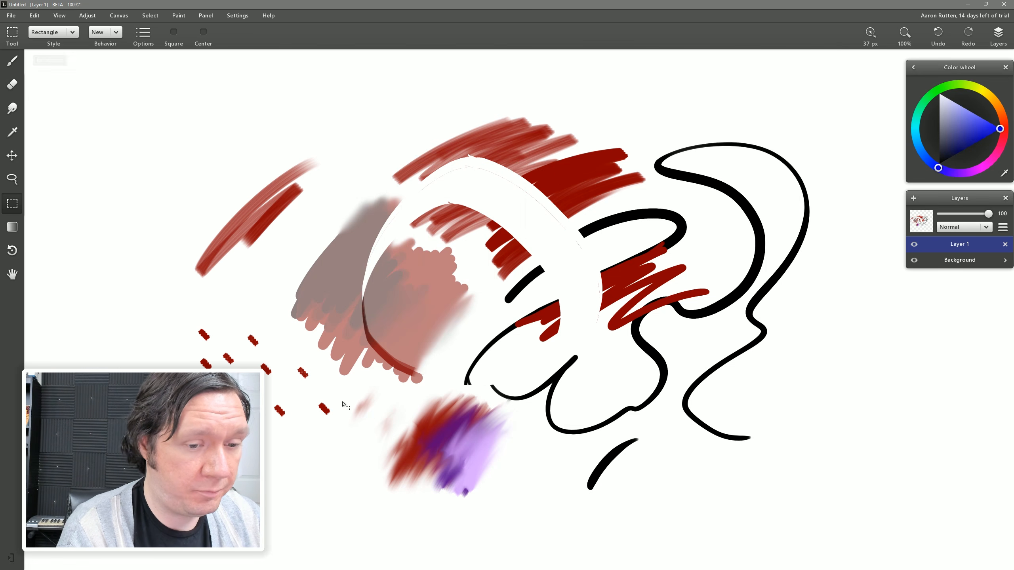
Set up the Gradient tool with the Linear style and the Color to transparent behavior.
click(13, 229)
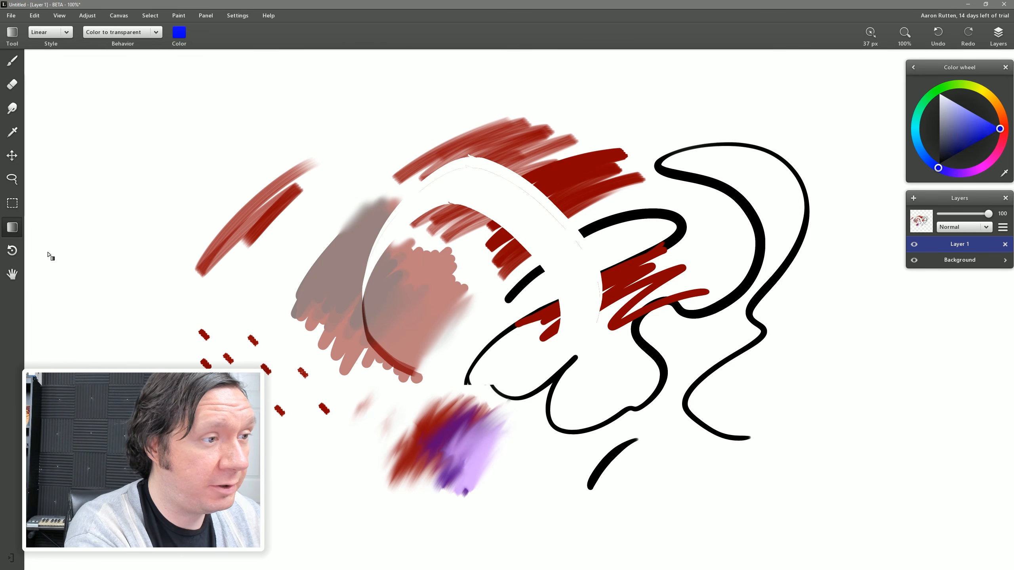
click(135, 34)
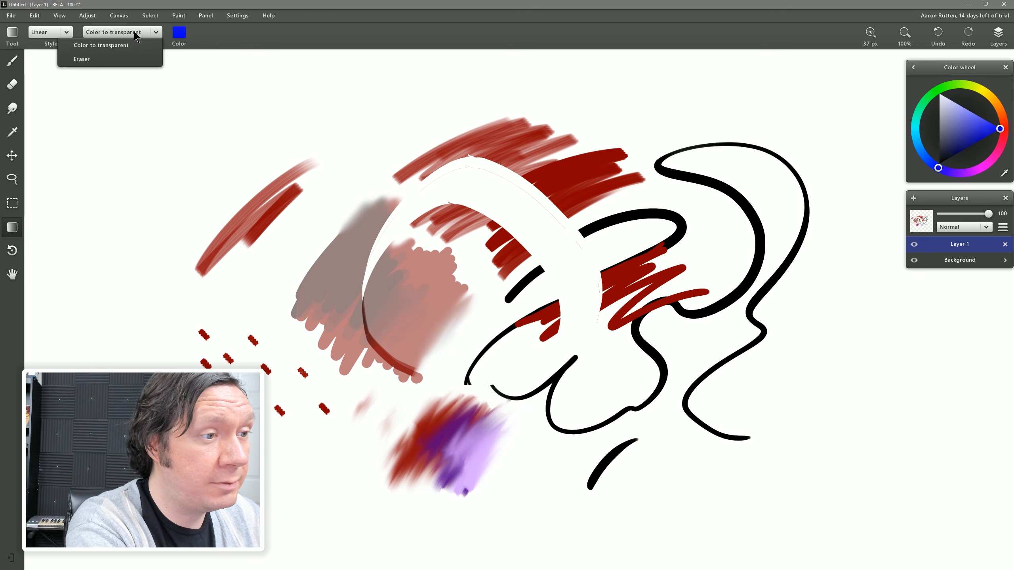
click(125, 47)
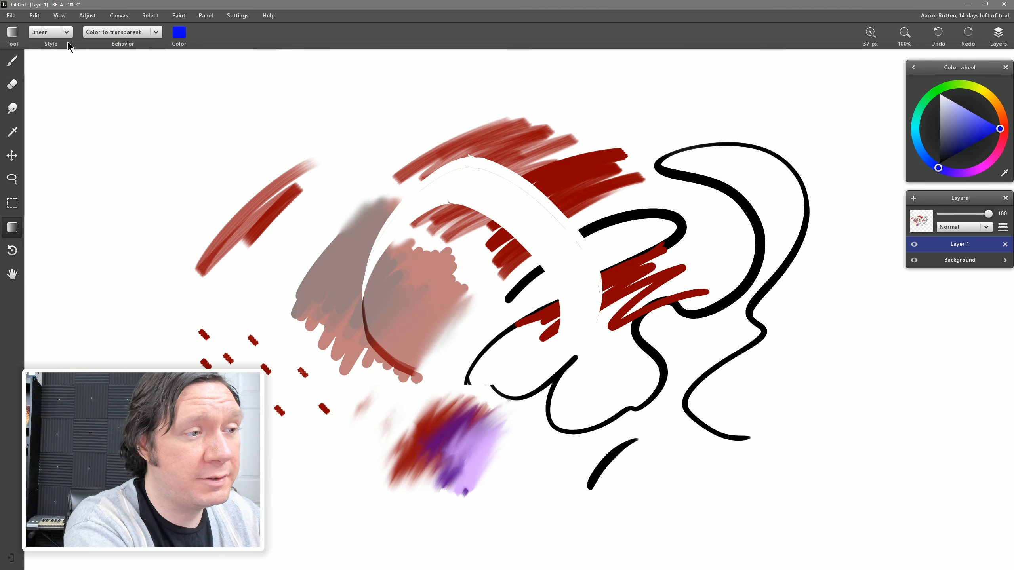
click(59, 32)
click(51, 48)
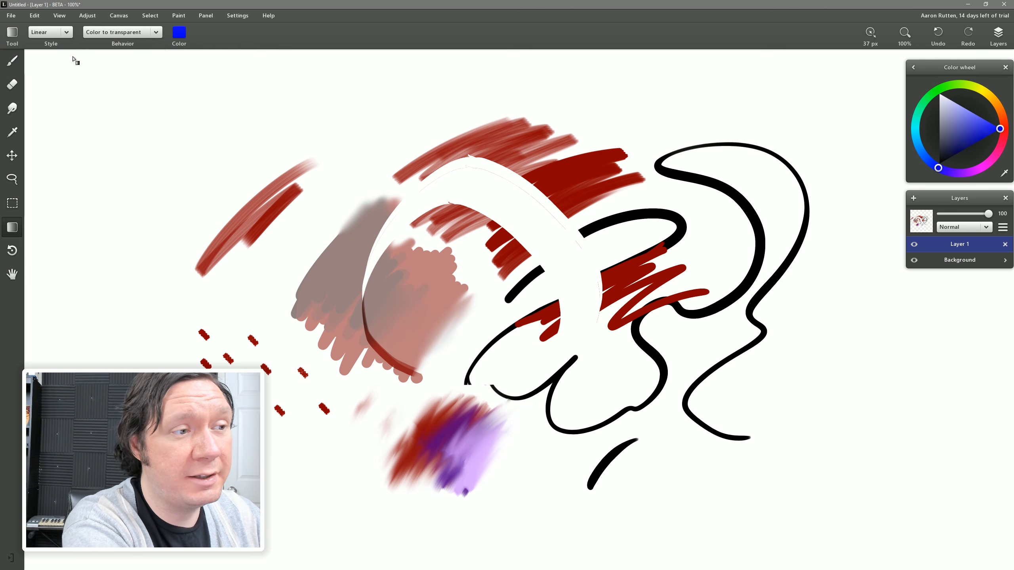
Select a rectangular area about 1939 × 1224 px enclosing the whole artwork.
click(287, 287)
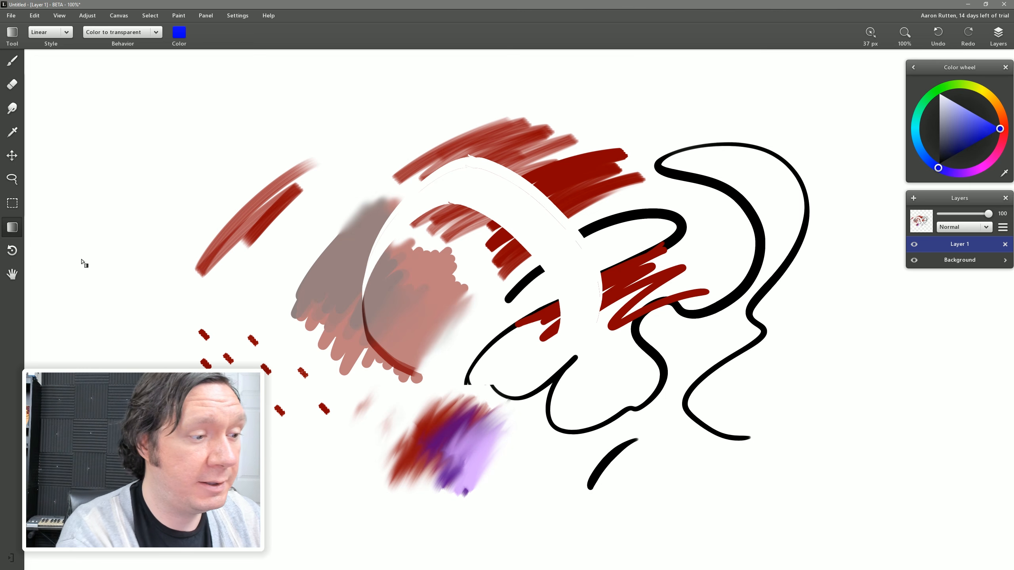
drag(591, 254, 404, 412)
drag(625, 269, 415, 420)
drag(620, 286, 446, 400)
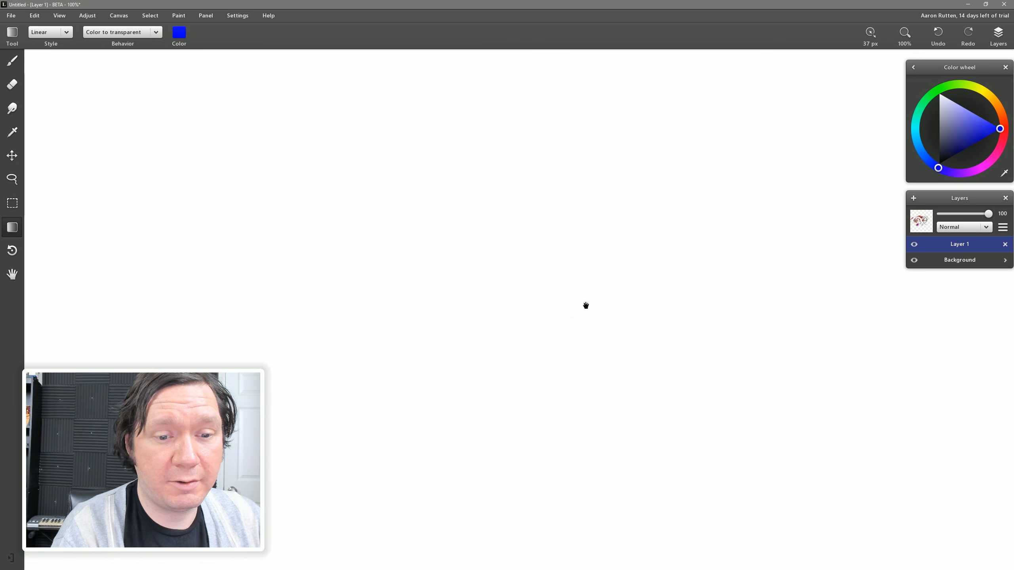
drag(495, 340, 739, 168)
drag(492, 351, 700, 172)
drag(543, 332, 581, 310)
click(12, 203)
drag(113, 68, 882, 553)
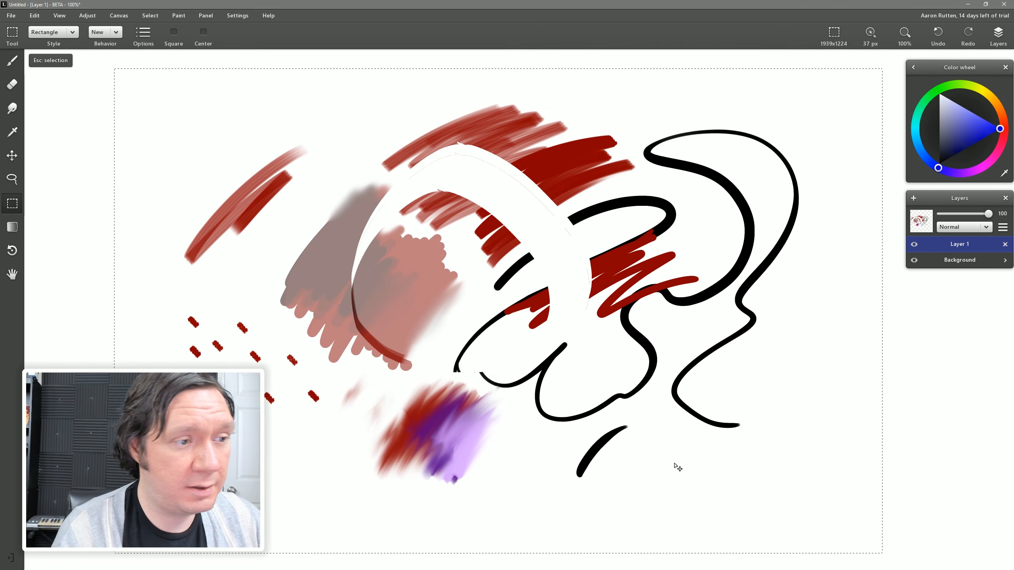
Fill the rectangular selection with a linear blue-to-transparent gradient fading from its left side toward the right.
click(11, 228)
drag(110, 203, 222, 168)
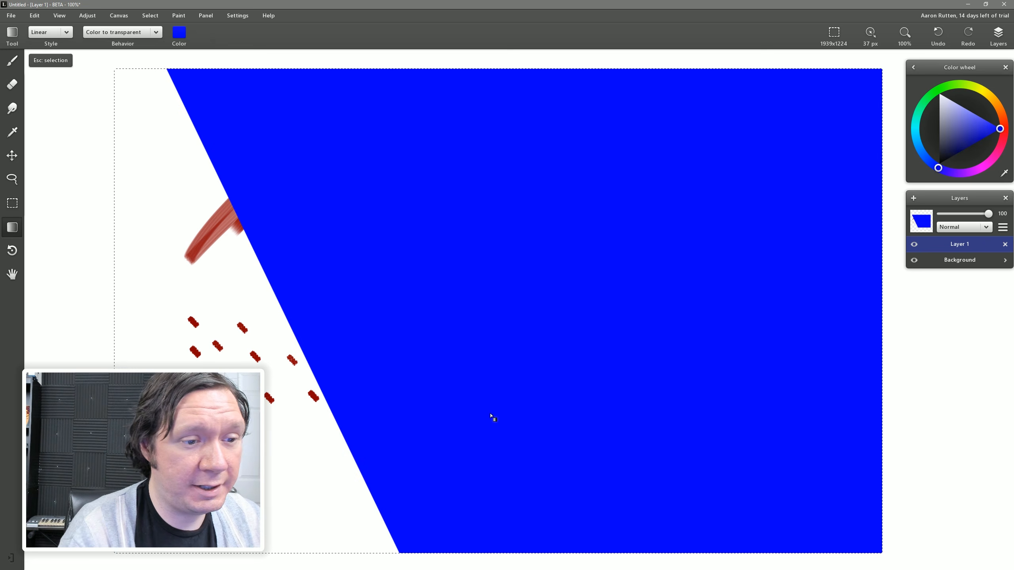
key(ctrl+z)
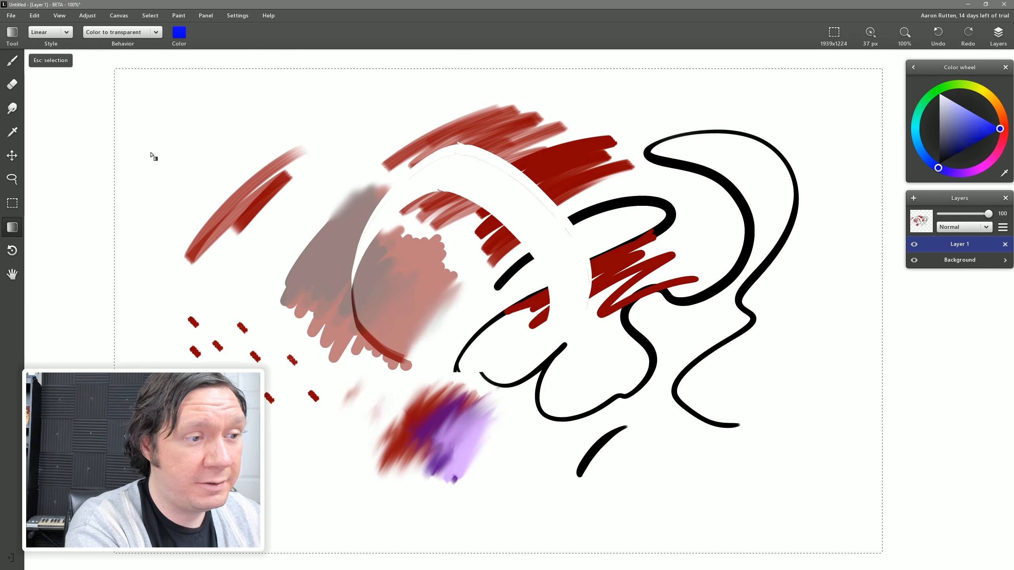
drag(149, 161, 679, 222)
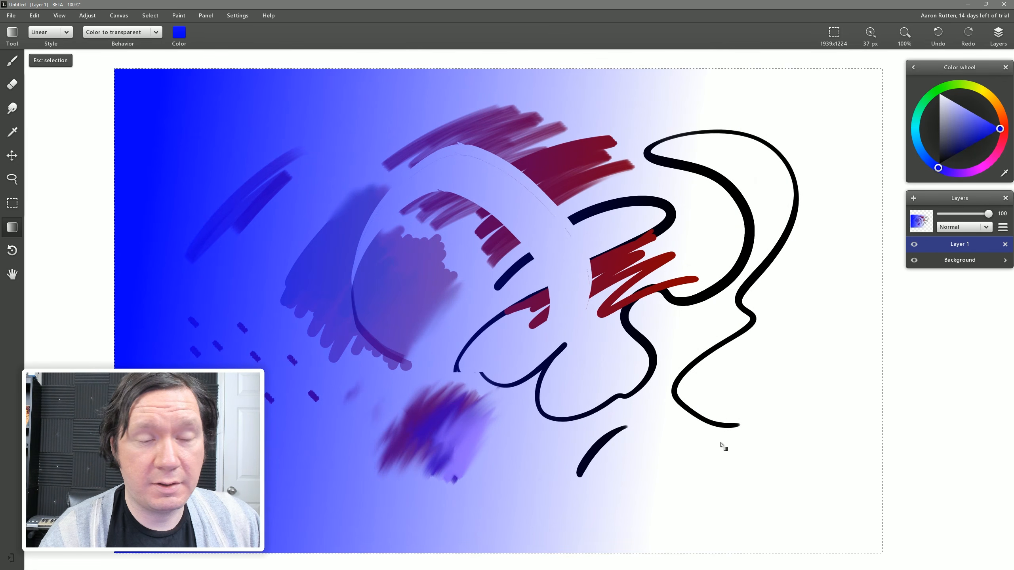
Overlay a diagonal magenta-to-transparent gradient from the selection's upper-left corner toward its center, and deselect the area.
click(178, 33)
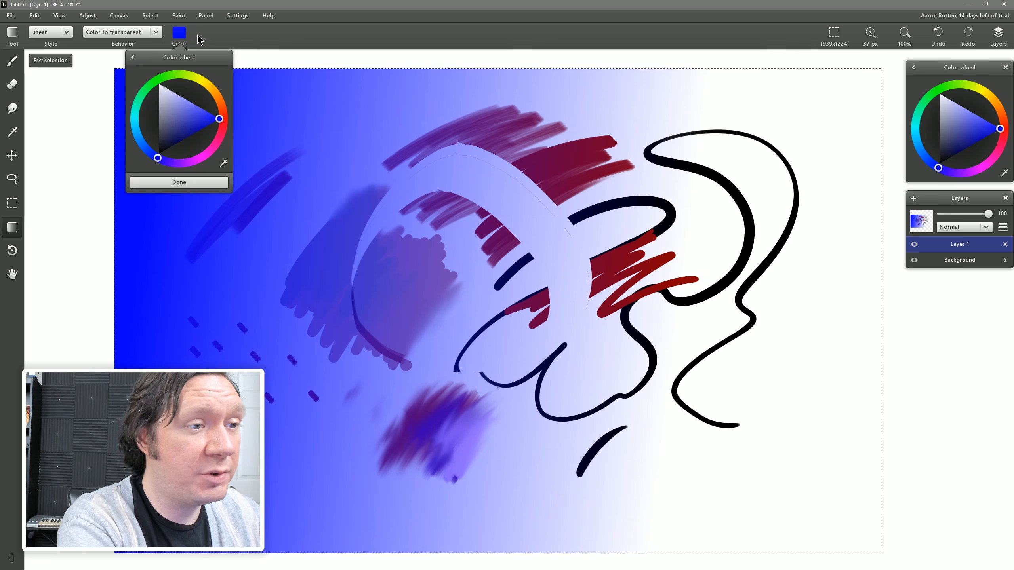
click(206, 154)
click(243, 189)
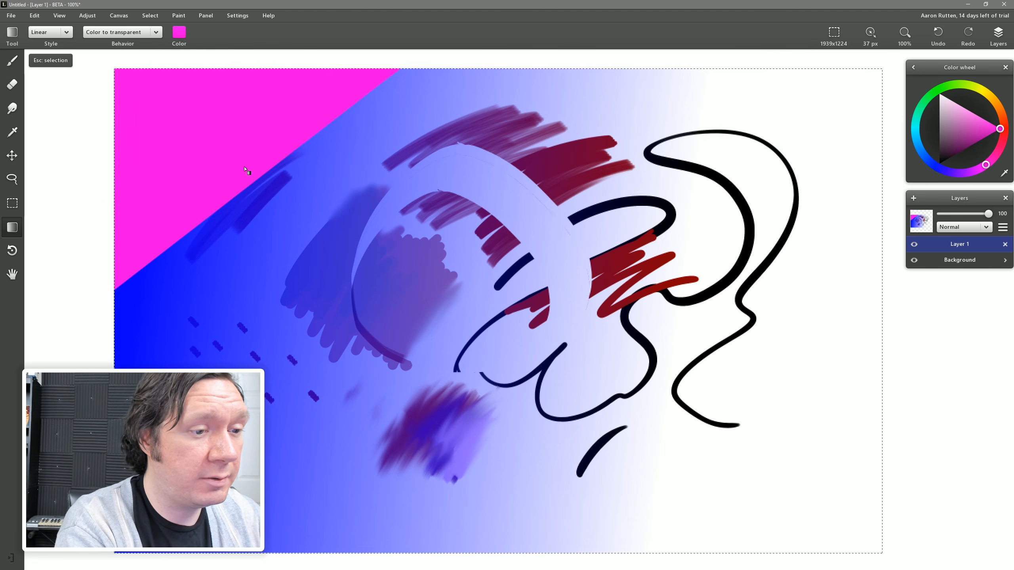
drag(142, 108, 544, 384)
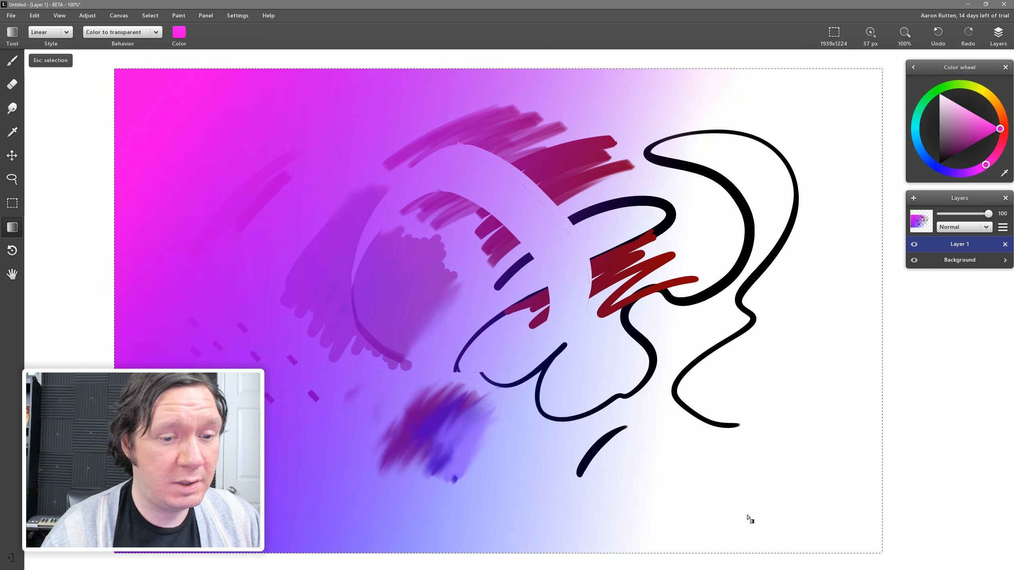
key(Escape)
Try rotating the canvas freehand, return it to angle 0, and pan it slightly with the Hand tool.
click(22, 254)
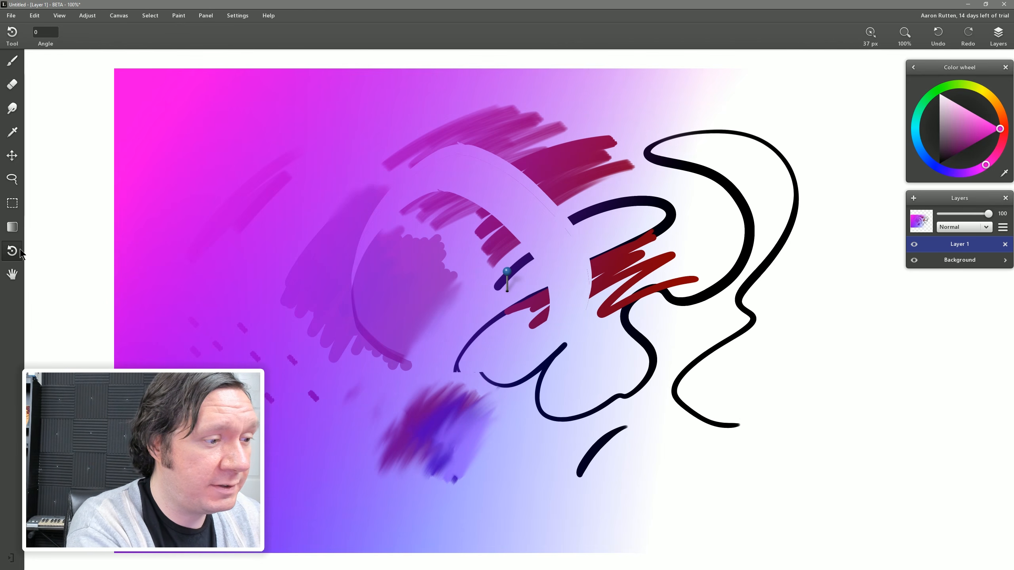
drag(93, 231, 259, 356)
drag(419, 297, 424, 260)
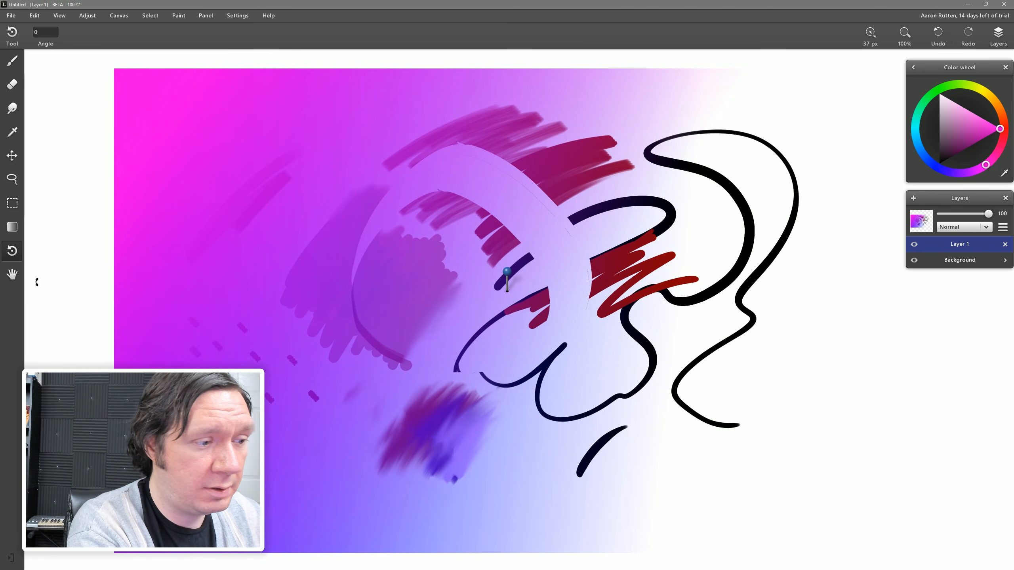
click(12, 274)
mouse_move(419, 343)
mouse_down()
mouse_move(425, 306)
mouse_move(446, 346)
mouse_move(405, 354)
mouse_move(430, 301)
mouse_move(443, 339)
mouse_move(425, 330)
mouse_up()
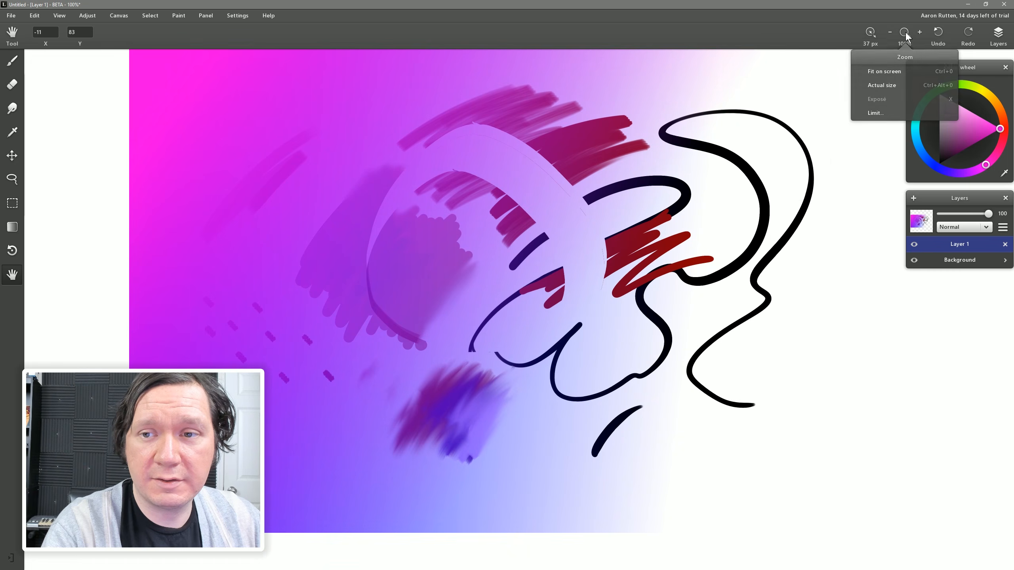
Try zooming the canvas out to 50% and back in to 100%, and pan the artwork slightly.
click(891, 34)
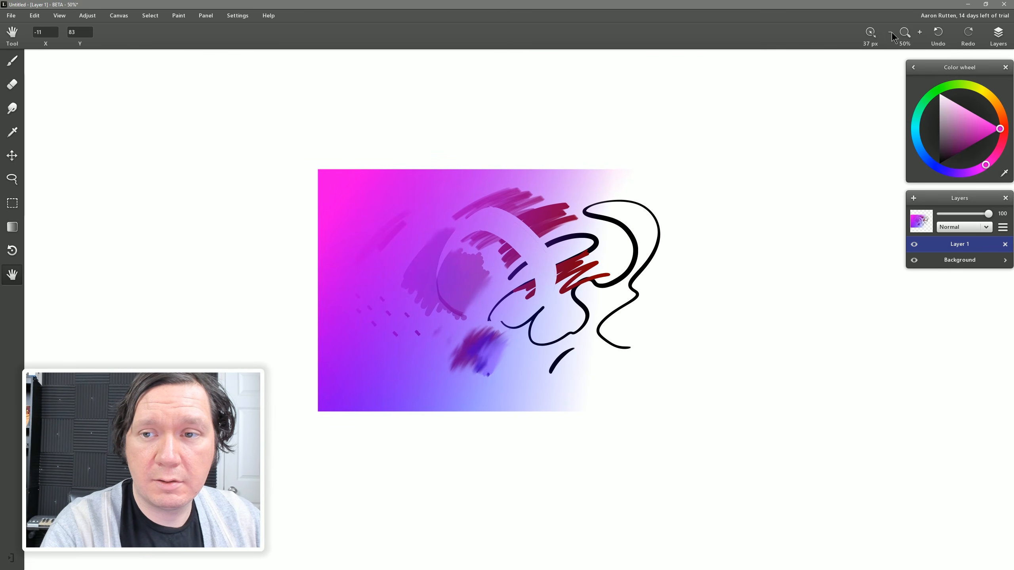
click(919, 32)
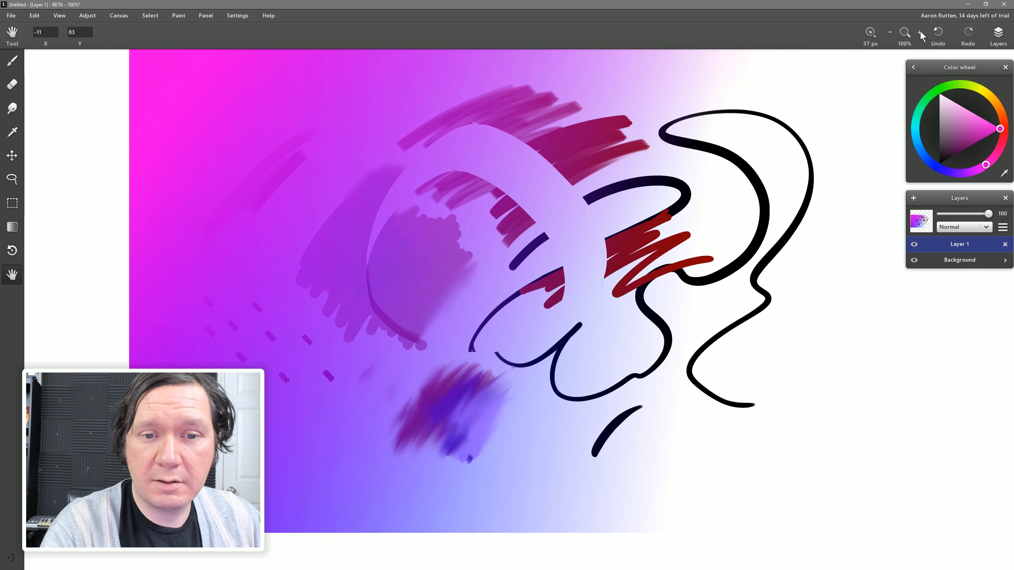
click(920, 32)
click(891, 33)
click(891, 33)
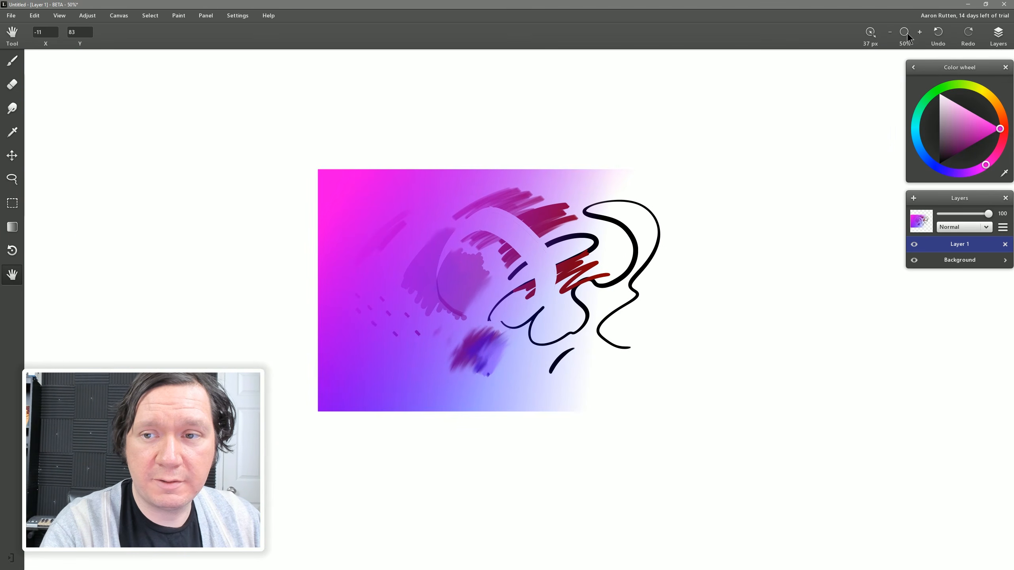
click(906, 33)
mouse_move(905, 36)
mouse_down()
mouse_move(913, 32)
mouse_move(878, 37)
mouse_move(911, 37)
mouse_move(882, 38)
mouse_move(893, 40)
mouse_up()
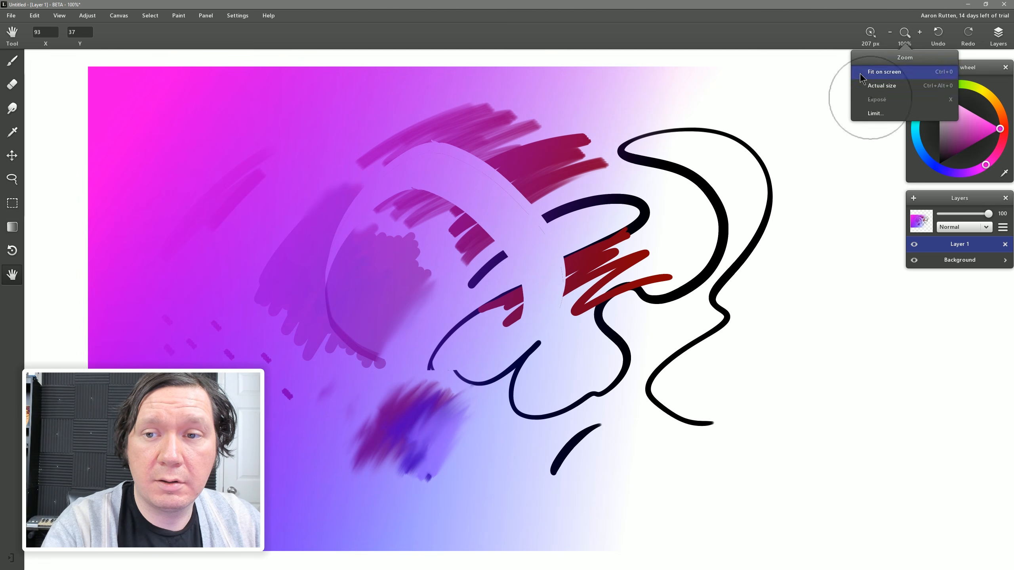
mouse_move(795, 154)
mouse_down()
mouse_move(795, 174)
mouse_move(778, 192)
mouse_move(781, 165)
mouse_move(792, 164)
mouse_up()
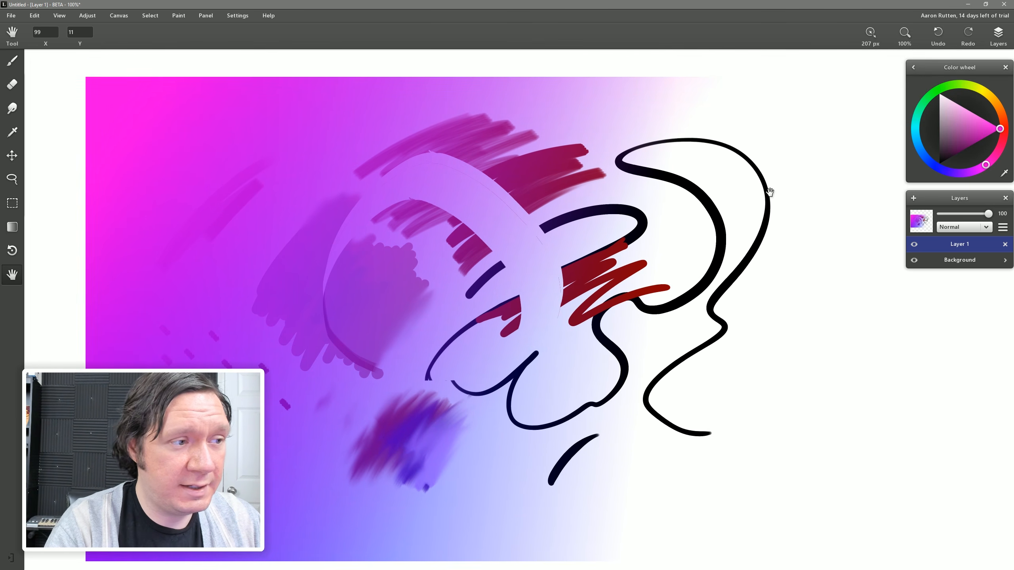
Switch to the Brush with black and paint a zigzag stroke in the white area beside the curved line art.
click(12, 63)
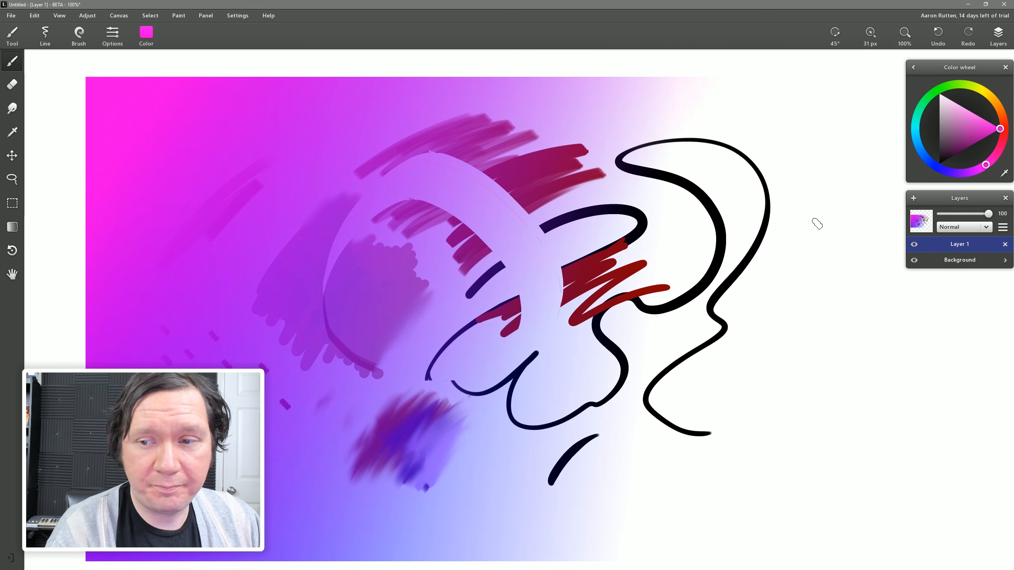
click(941, 163)
drag(755, 305, 800, 362)
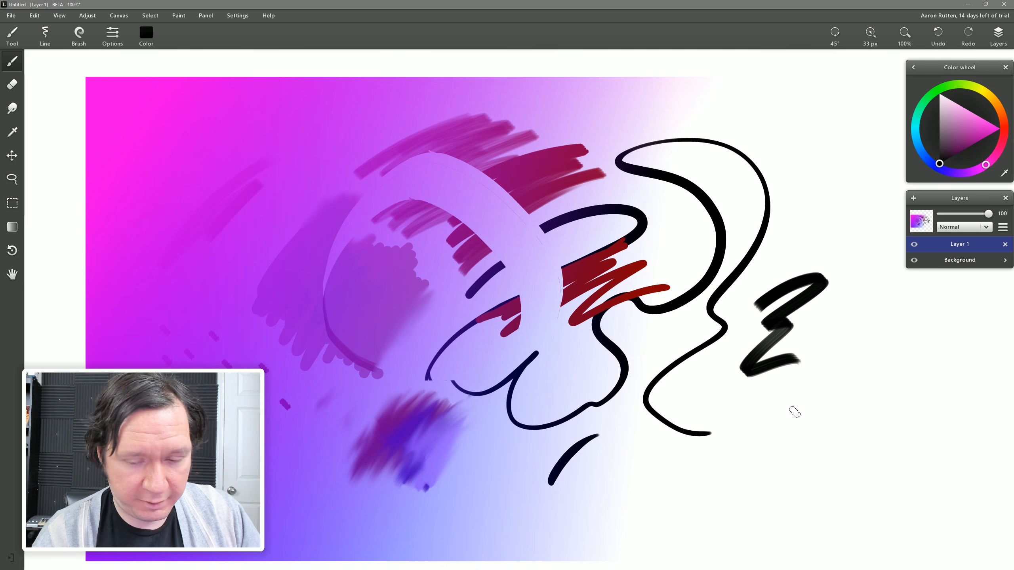
Paint straight black strokes around the zigzag: two vertical ones crossed by a horizontal one, and another horizontal one through the zigzag.
drag(790, 383, 792, 438)
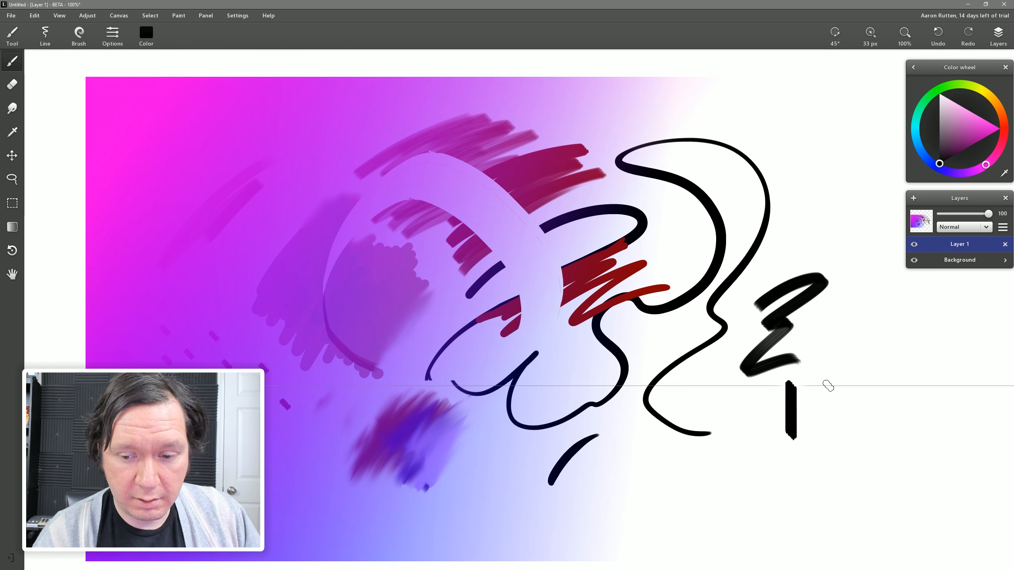
mouse_move(747, 404)
mouse_down()
mouse_move(810, 405)
mouse_move(728, 405)
mouse_up()
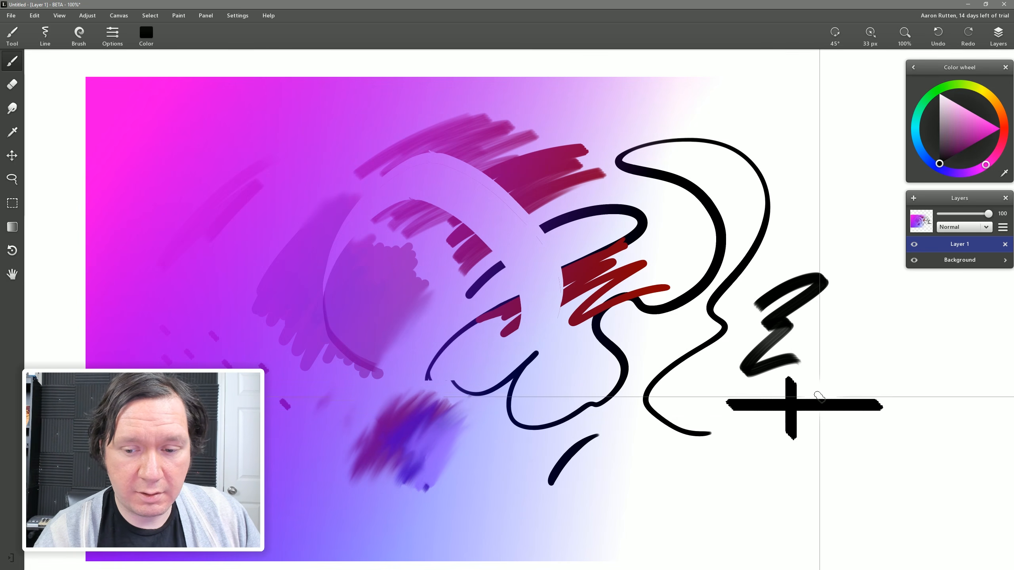
drag(825, 374, 828, 454)
drag(851, 329, 749, 330)
drag(750, 330, 872, 331)
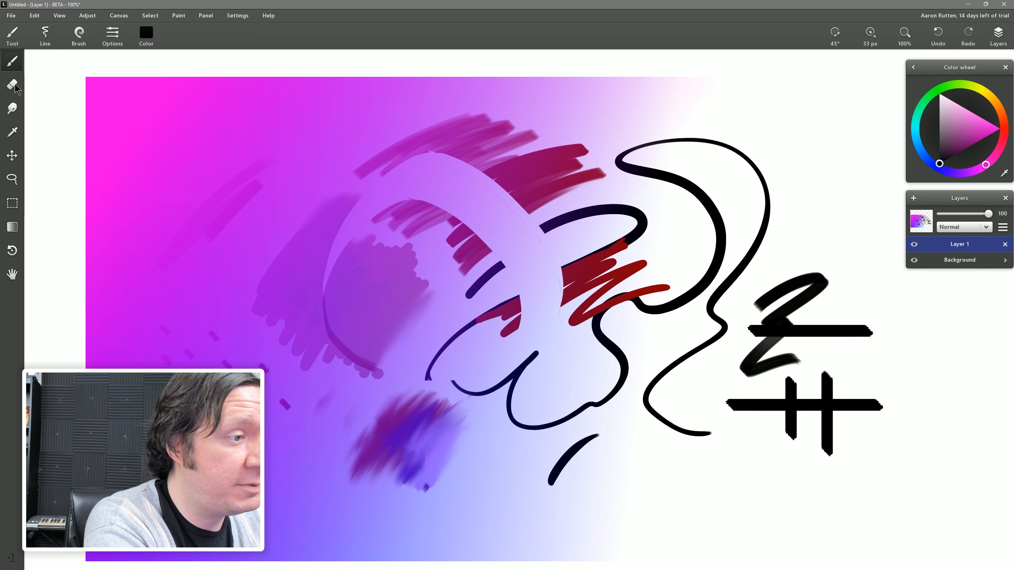
Try the Ellipse line guide and replace it with the Perspective guide.
click(45, 38)
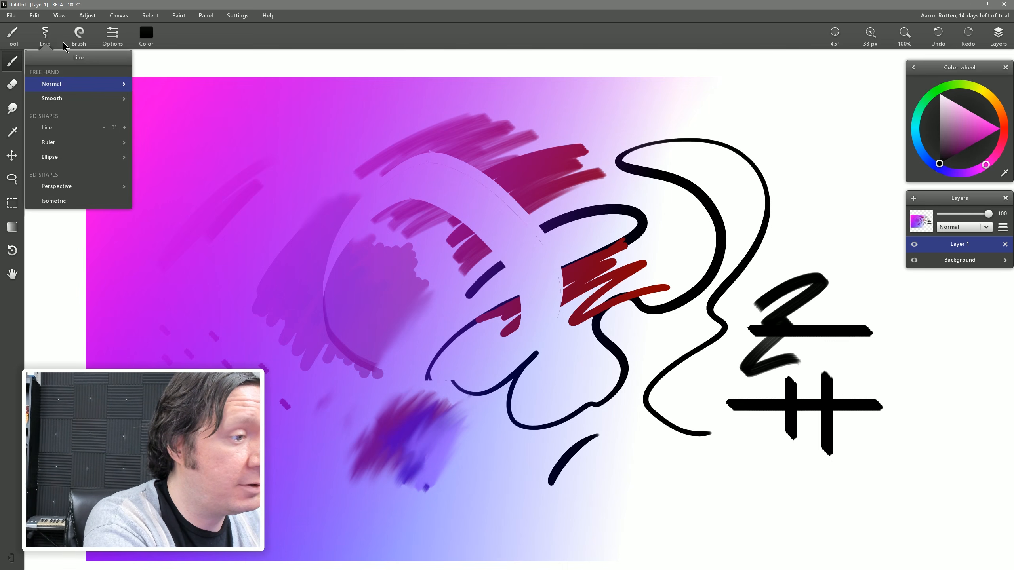
click(60, 160)
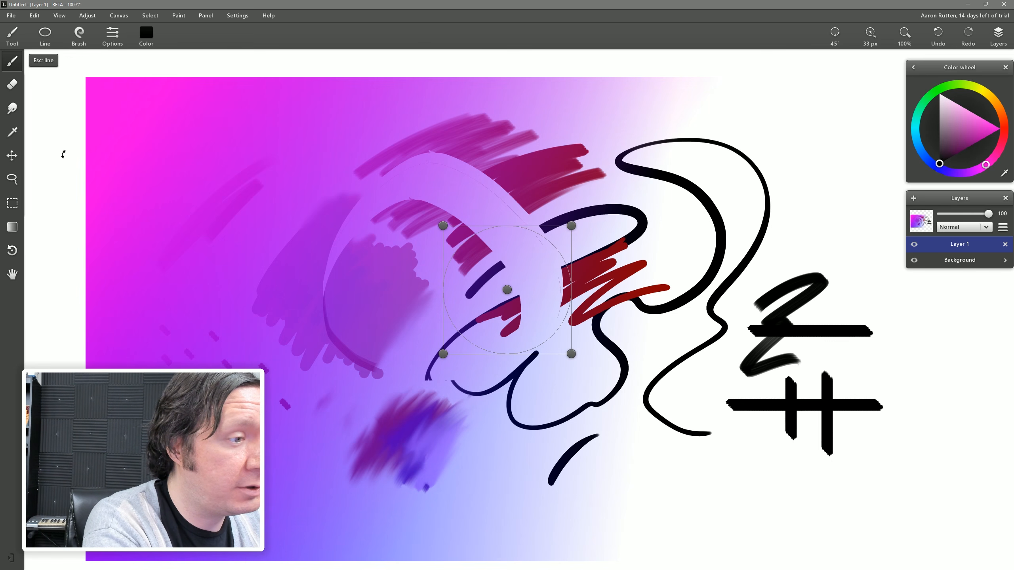
click(48, 40)
click(62, 187)
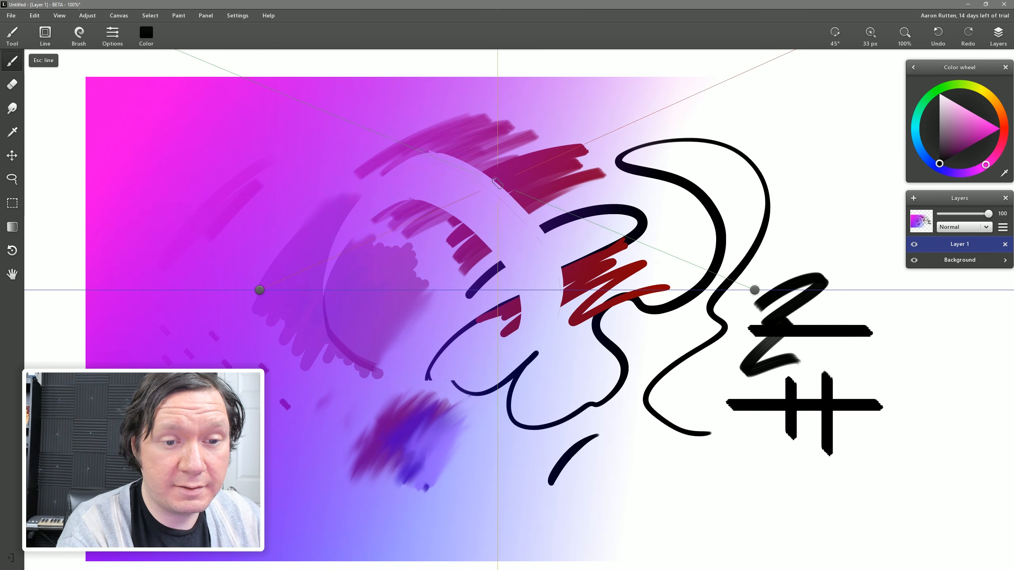
Paint one vertical black stroke and several straight strokes aligned to the two vanishing points, mostly below the horizon line.
mouse_move(497, 179)
mouse_down()
mouse_move(515, 331)
mouse_move(495, 425)
mouse_up()
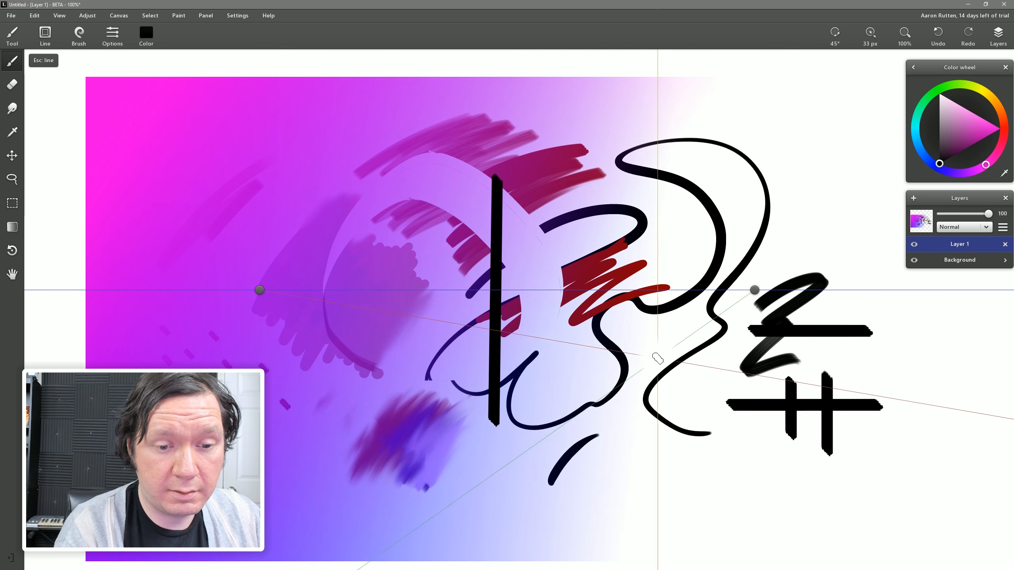
drag(439, 517, 656, 362)
drag(603, 345, 367, 429)
drag(638, 317, 353, 379)
drag(273, 333, 537, 312)
drag(285, 282, 630, 290)
drag(333, 305, 671, 393)
drag(427, 297, 684, 318)
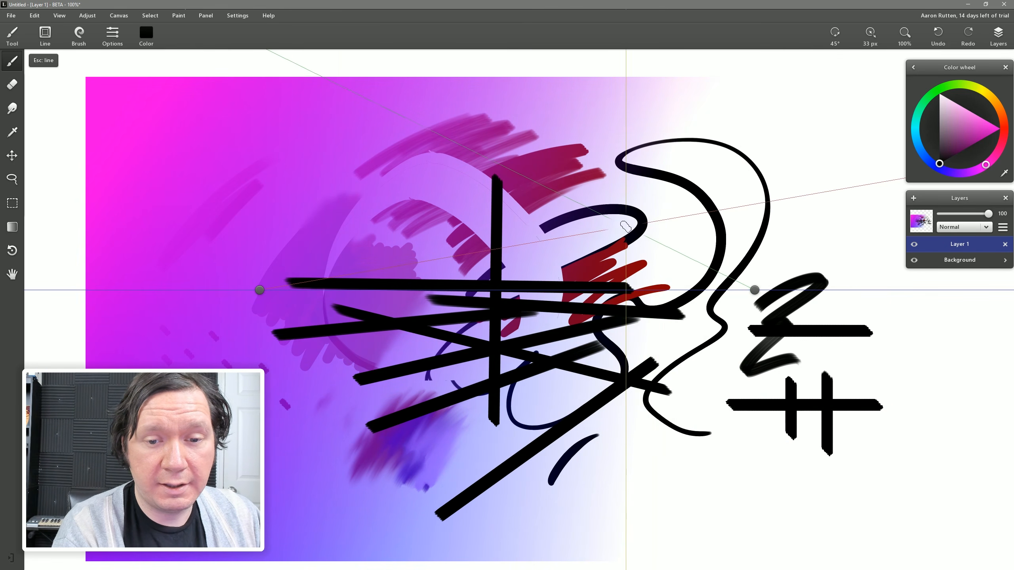
Paint long straight strokes above the horizon that converge on the two vanishing points.
drag(716, 262, 375, 138)
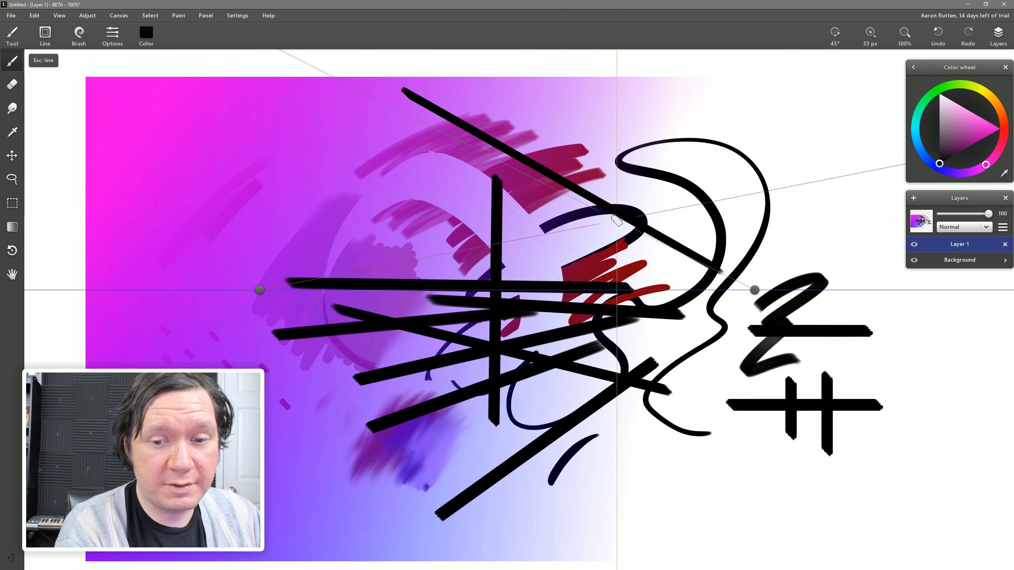
drag(714, 275, 340, 196)
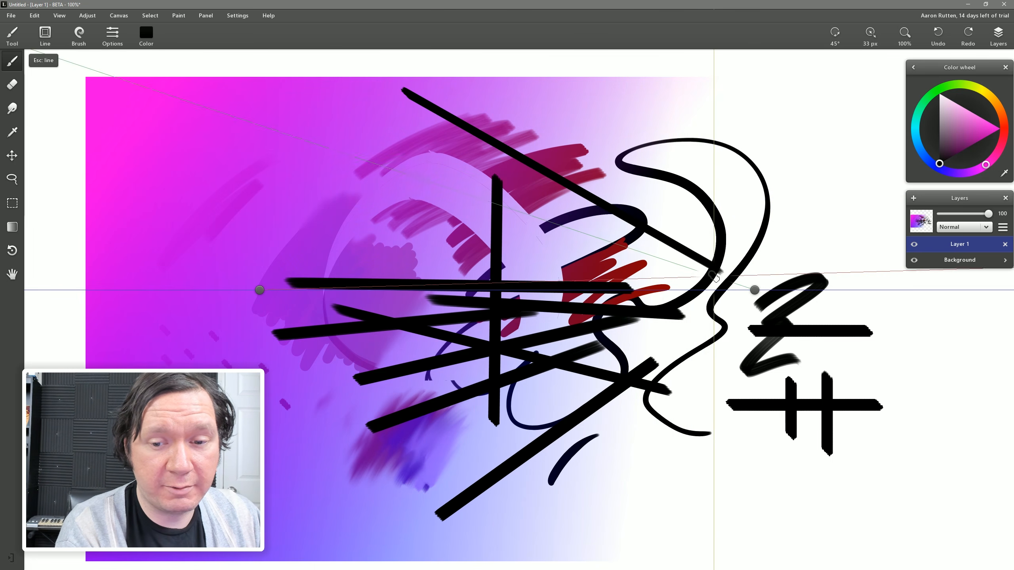
drag(716, 276, 302, 152)
drag(284, 274, 618, 86)
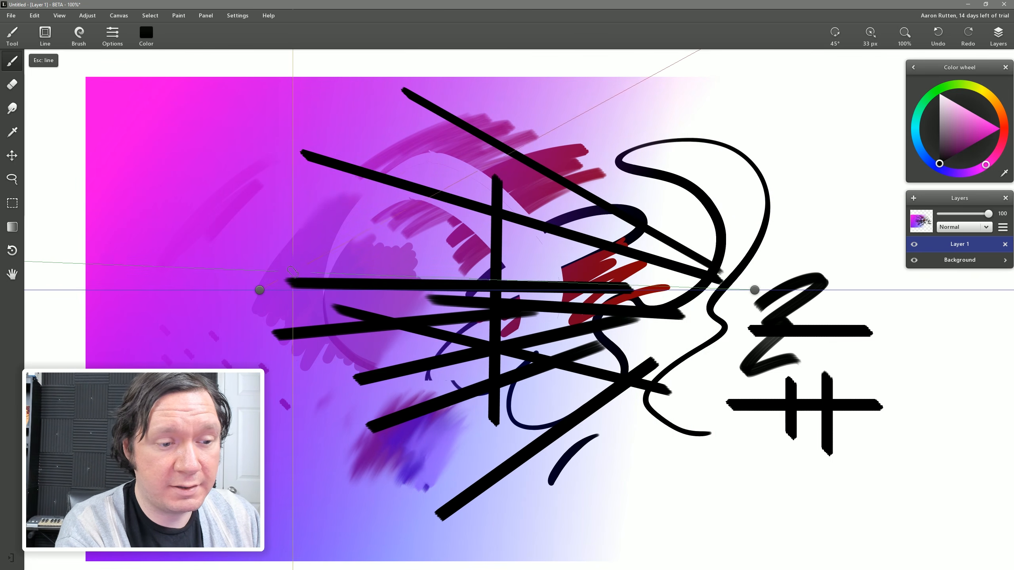
Paint two black circles with the Ellipse guide, and add three diagonal strokes with the Isometric guide.
drag(439, 239, 551, 352)
drag(730, 96, 842, 211)
drag(595, 466, 728, 390)
drag(630, 475, 751, 413)
drag(643, 393, 824, 487)
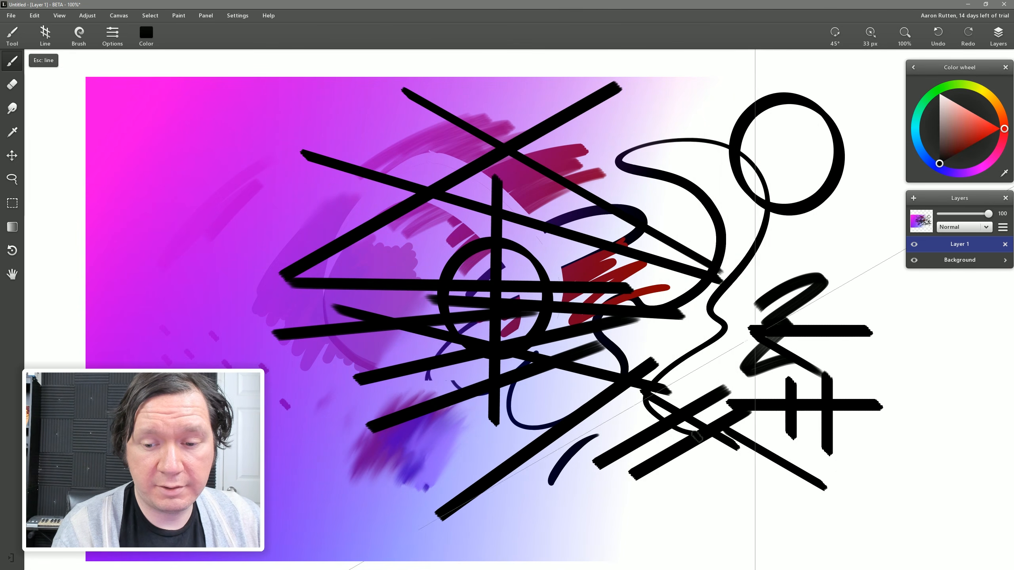
Paint more isometric strokes, both vertical and diagonal, between the upper circle and the crossed lines.
drag(630, 410, 795, 320)
drag(635, 340, 799, 246)
drag(737, 208, 739, 324)
drag(776, 202, 776, 324)
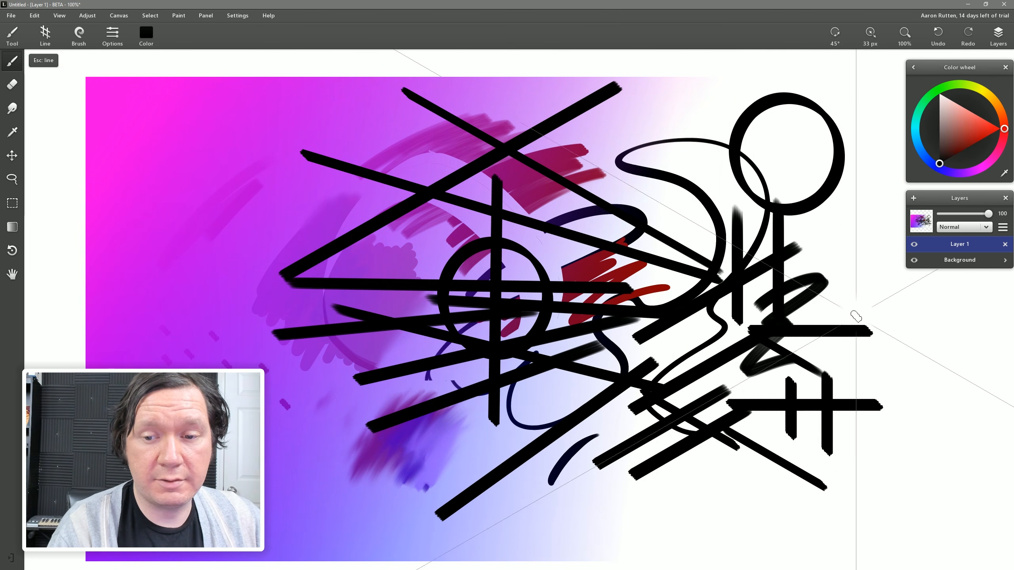
drag(807, 229, 952, 316)
drag(784, 259, 913, 333)
mouse_move(930, 281)
mouse_down()
mouse_move(803, 355)
mouse_move(934, 307)
mouse_up()
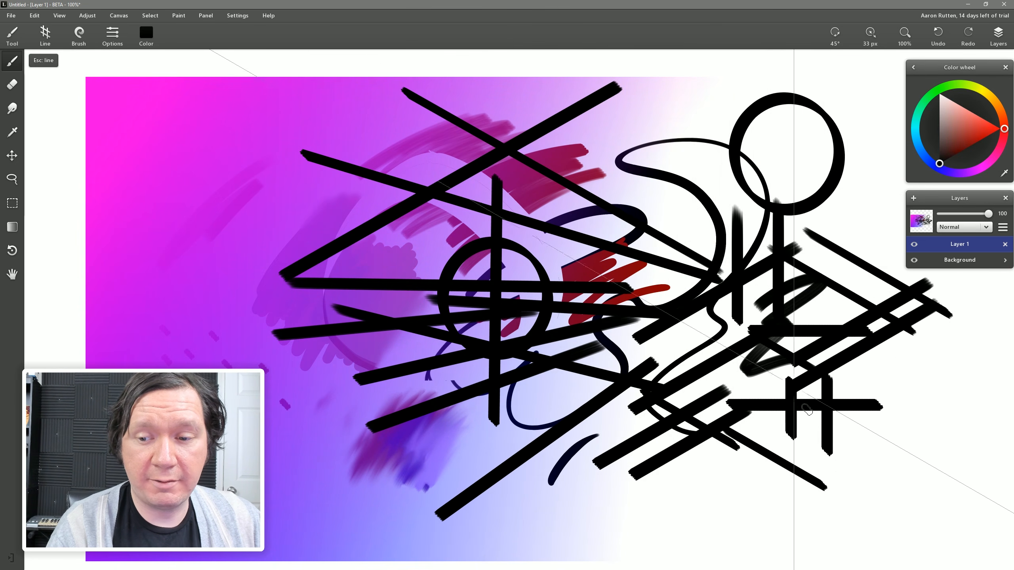
Add further isometric diagonals across the canvas, clear the whole of Layer 1, and remove the selection.
drag(794, 431, 936, 349)
drag(844, 467, 950, 411)
drag(128, 234, 365, 374)
drag(846, 465, 666, 569)
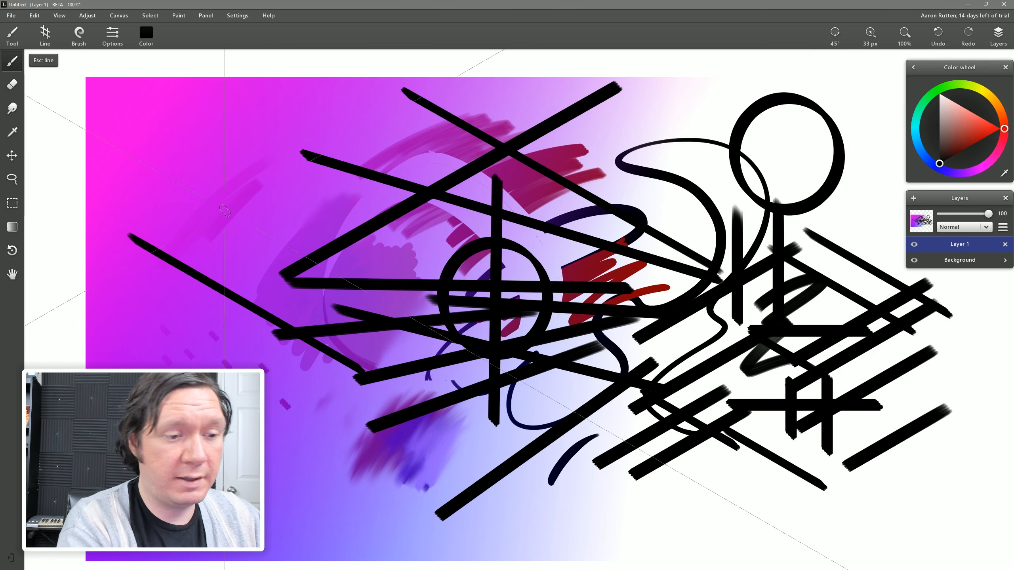
drag(216, 201, 369, 296)
drag(816, 460, 624, 569)
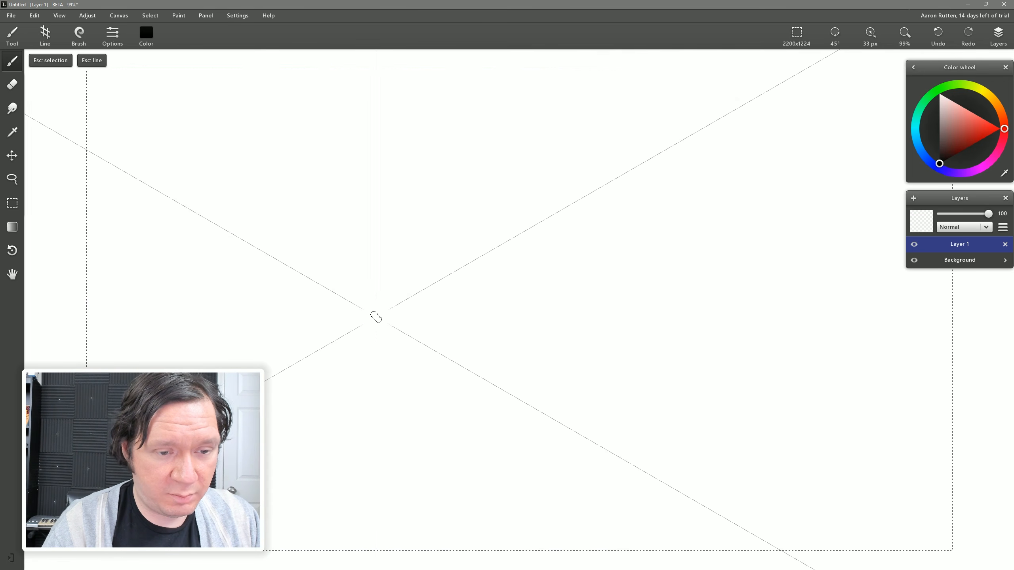
key(Escape)
Draw a black isometric parallelogram on the empty canvas as the base of a box, redoing one misplaced edge.
drag(423, 247, 663, 388)
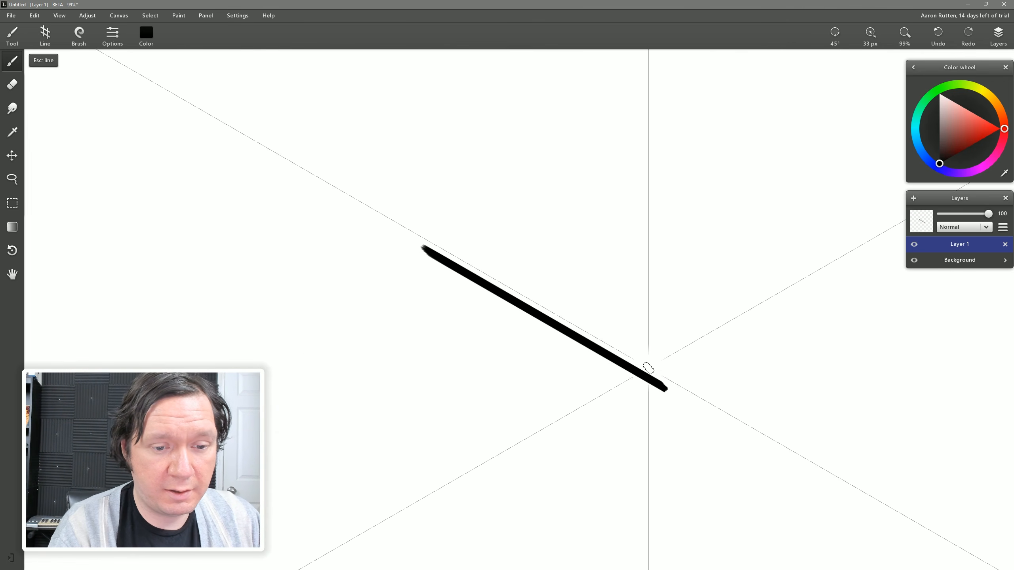
mouse_move(423, 246)
mouse_down()
mouse_move(589, 120)
mouse_move(602, 156)
mouse_move(770, 254)
mouse_up()
drag(663, 386, 753, 279)
key(ctrl+z)
drag(663, 387, 814, 299)
mouse_move(770, 253)
mouse_down()
mouse_move(826, 286)
mouse_move(793, 305)
mouse_up()
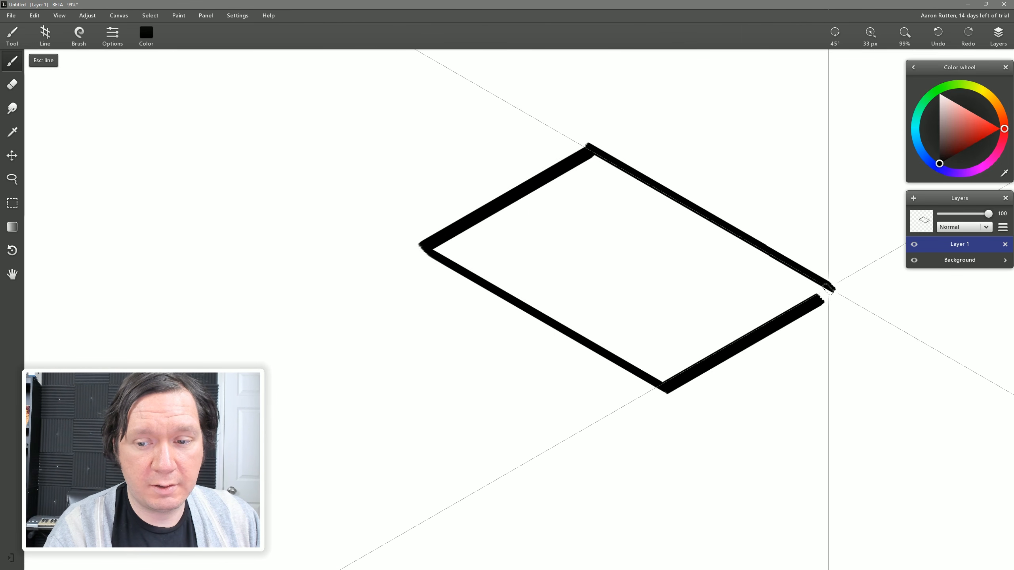
Draw a vertical edge upward from each of the four corners of the isometric base.
drag(423, 245, 423, 99)
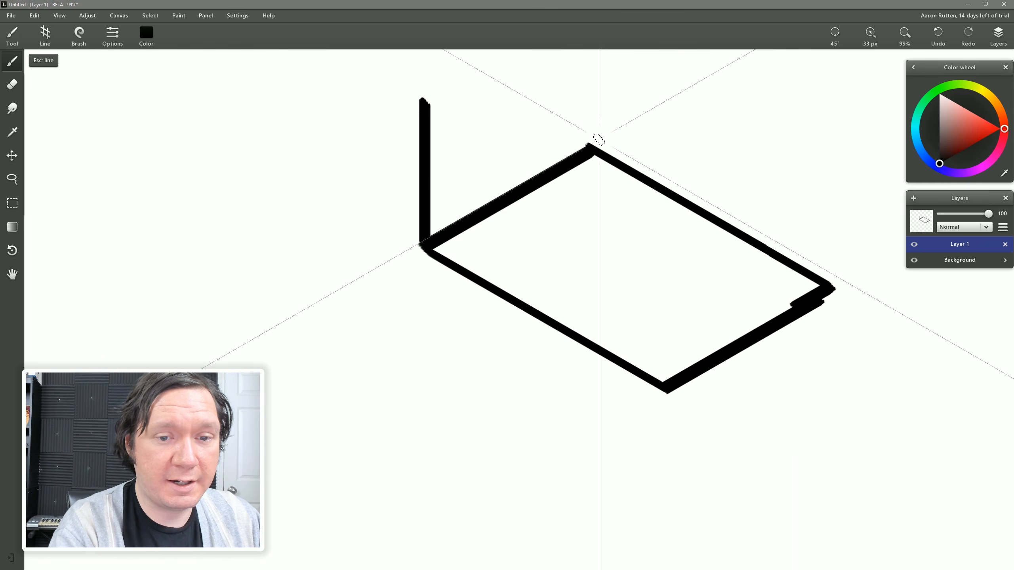
drag(587, 149, 585, 65)
drag(658, 383, 662, 138)
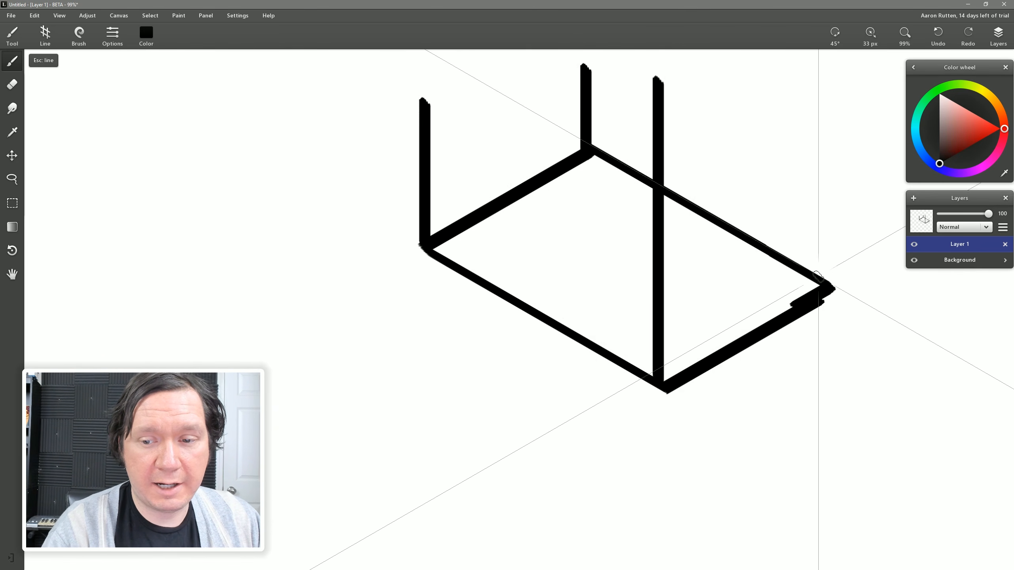
drag(825, 287, 825, 91)
Draw a second, smaller isometric parallelogram below and to the left of the first box.
mouse_move(382, 306)
mouse_down()
mouse_move(549, 404)
mouse_move(267, 373)
mouse_up()
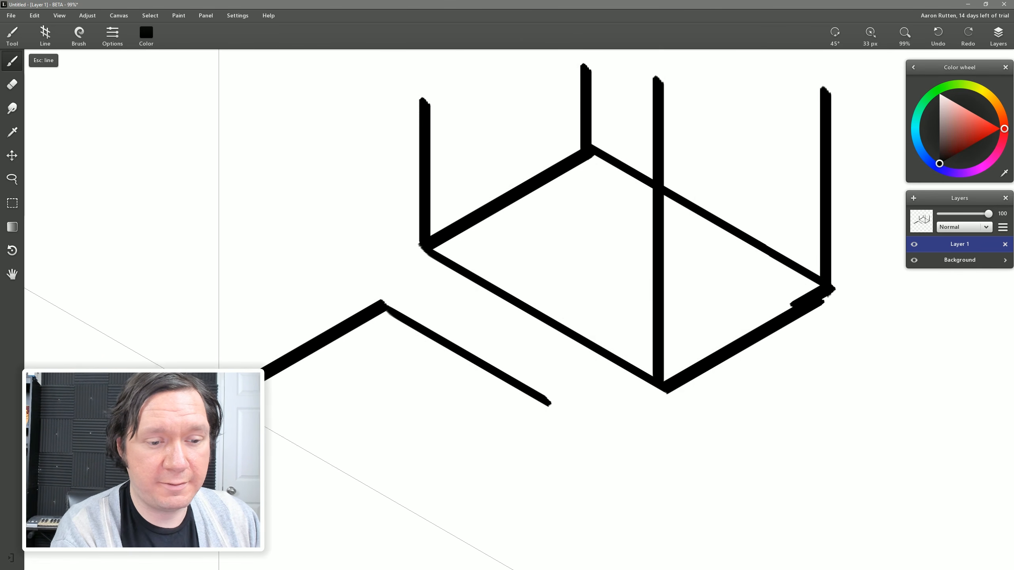
drag(549, 403, 361, 508)
drag(265, 433, 373, 502)
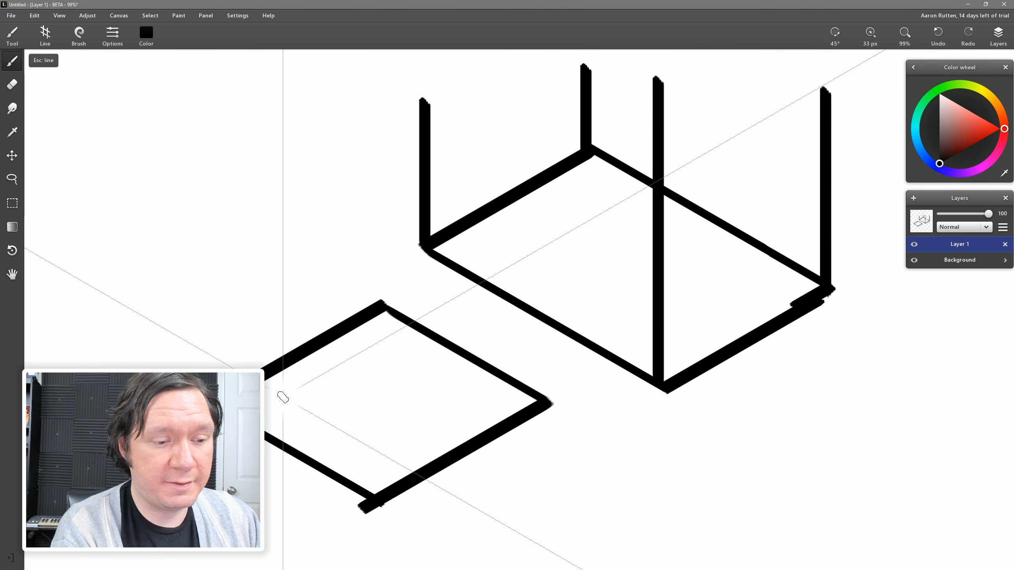
Build an isometric box over the smaller parallelogram with vertical edges, a top face and side edges.
drag(268, 398, 382, 464)
drag(264, 374, 264, 258)
drag(380, 463, 377, 255)
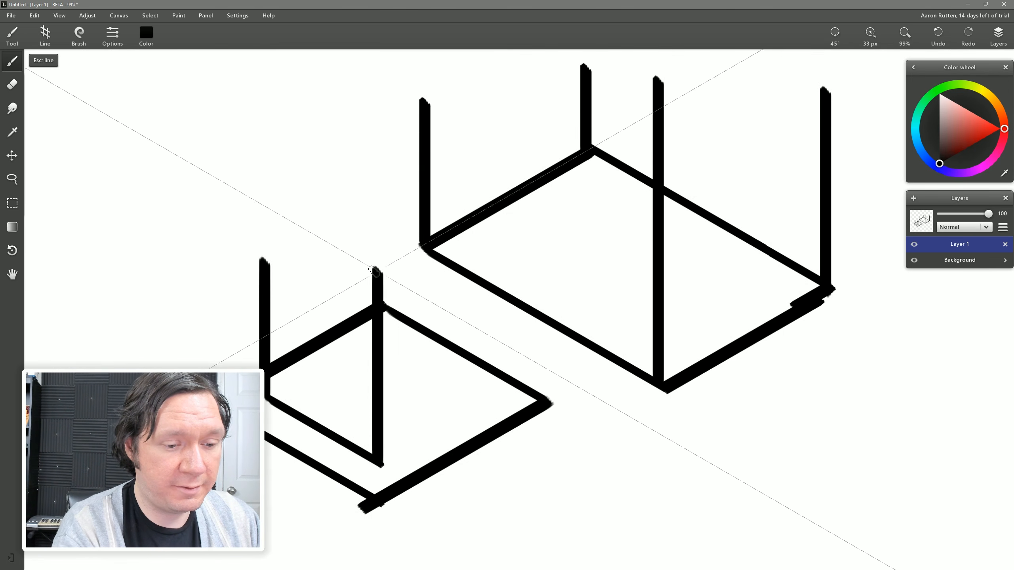
mouse_move(274, 326)
mouse_down()
mouse_move(274, 262)
mouse_move(384, 332)
mouse_up()
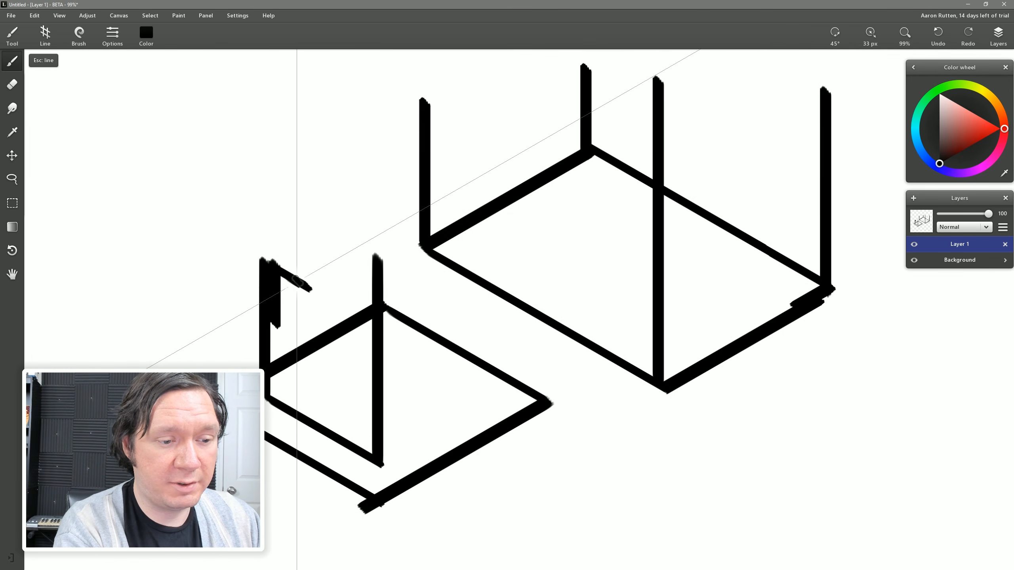
mouse_move(266, 262)
mouse_down()
mouse_move(389, 193)
mouse_move(484, 260)
mouse_move(384, 339)
mouse_up()
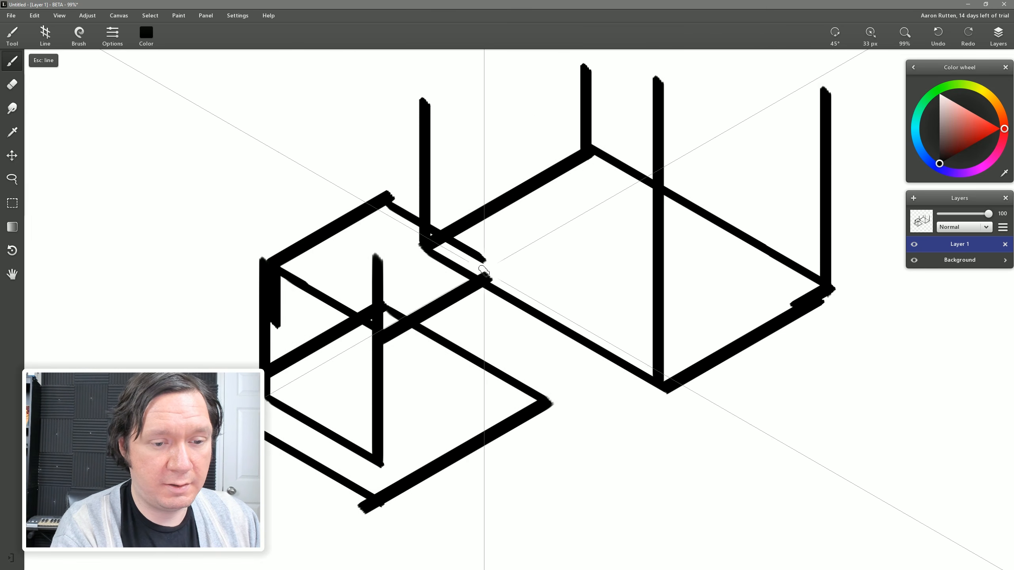
mouse_move(477, 262)
mouse_down()
mouse_move(490, 404)
mouse_move(505, 390)
mouse_up()
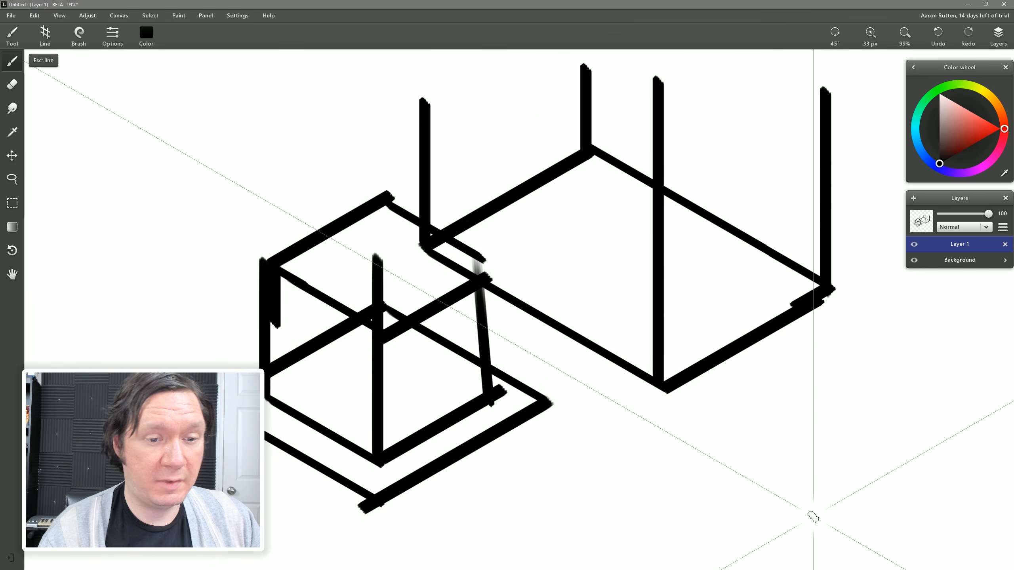
Erase the whole isometric drawing and trace a thick black circle with the Ellipse line guide.
key(ctrl+a)
key(Delete)
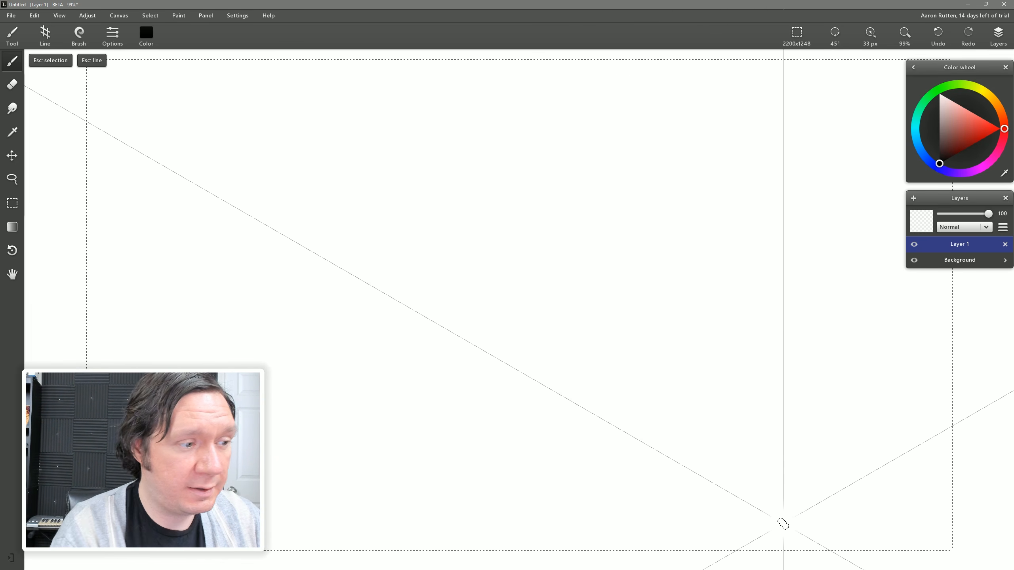
click(44, 37)
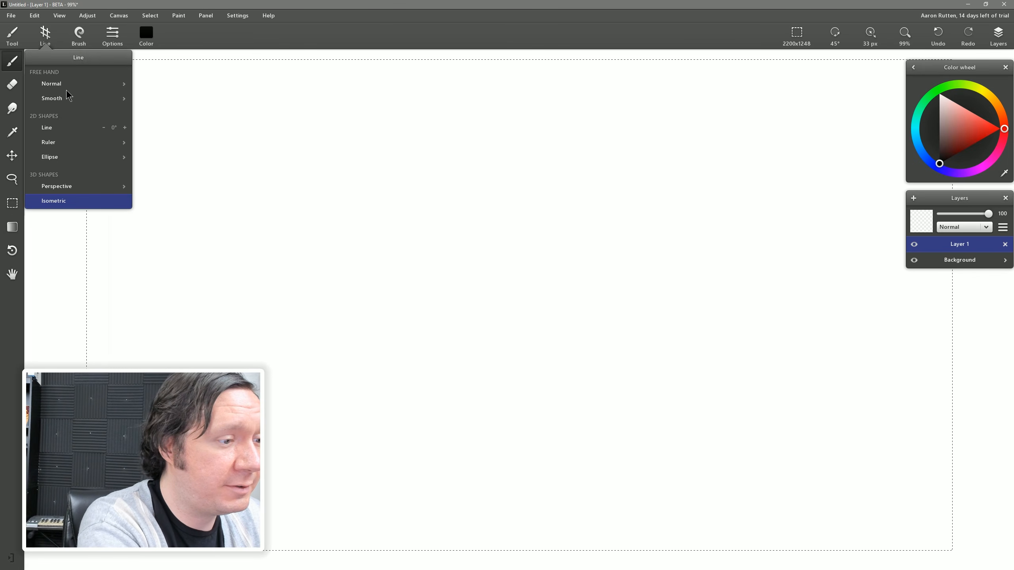
click(52, 156)
drag(684, 407, 637, 426)
mouse_move(676, 361)
mouse_down()
mouse_move(656, 437)
mouse_move(730, 384)
mouse_move(743, 444)
mouse_up()
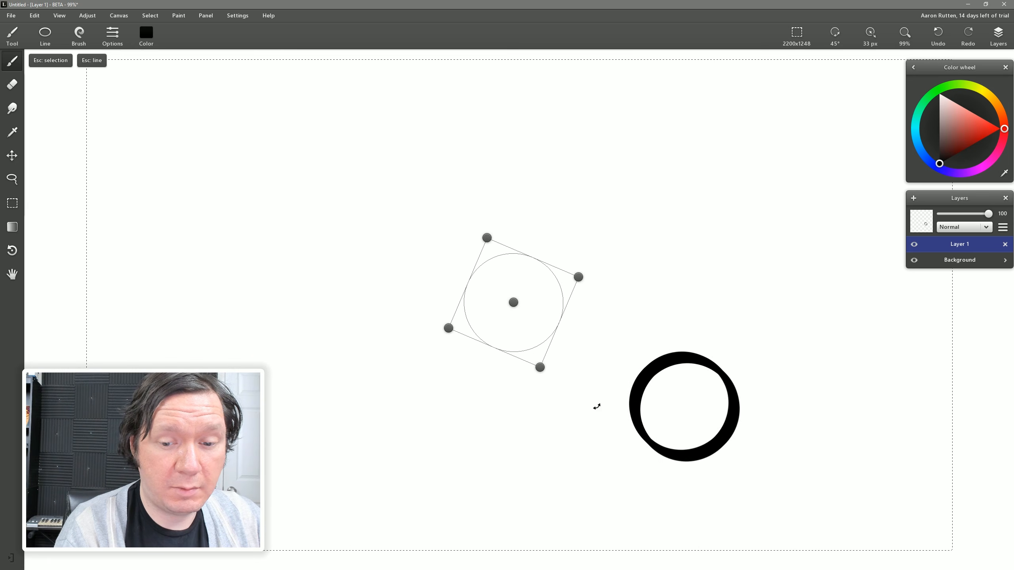
Try to scale the black circle by a corner of its transform box.
click(34, 16)
mouse_move(60, 16)
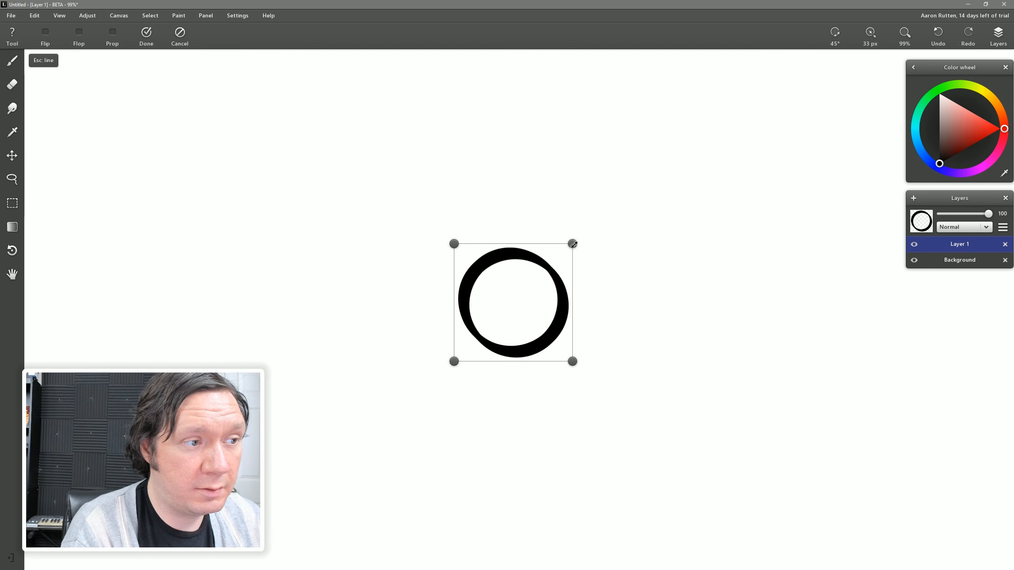
drag(574, 245, 615, 241)
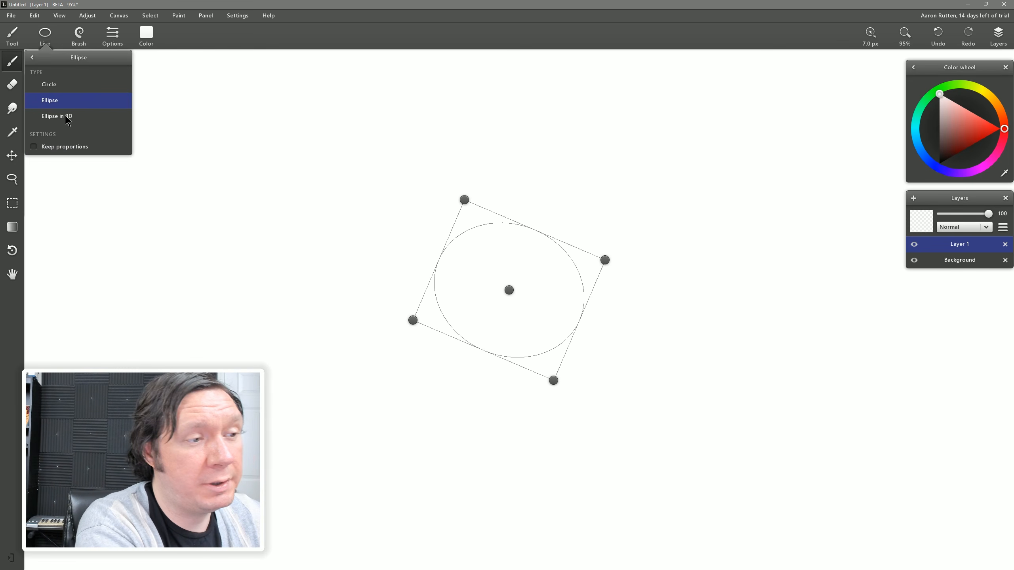
Switch the guide to Ellipse in 3D and reposition its corners into a tall, narrow frame.
click(62, 117)
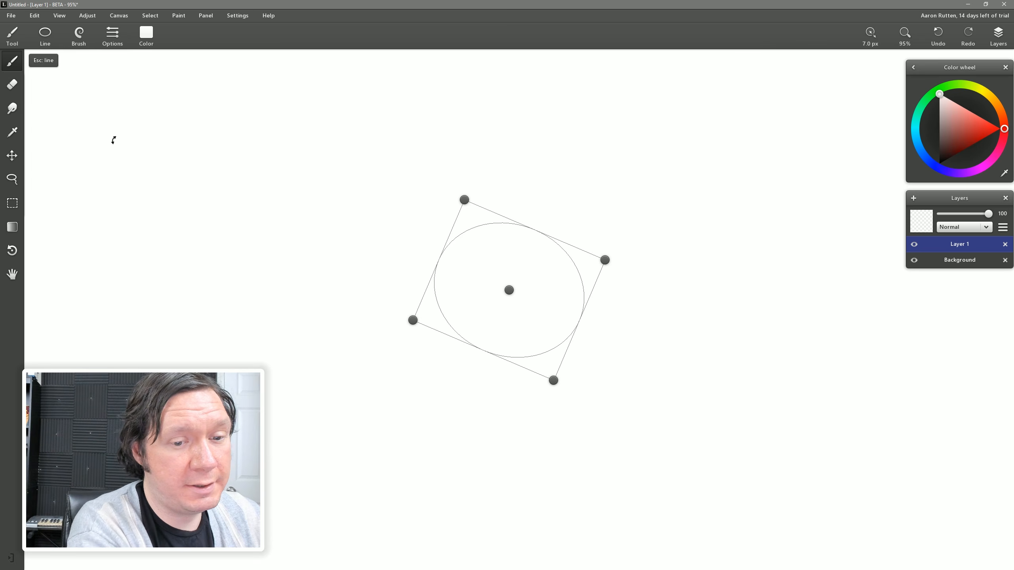
drag(605, 260, 567, 222)
mouse_move(553, 380)
mouse_down()
mouse_move(578, 358)
mouse_move(555, 378)
mouse_up()
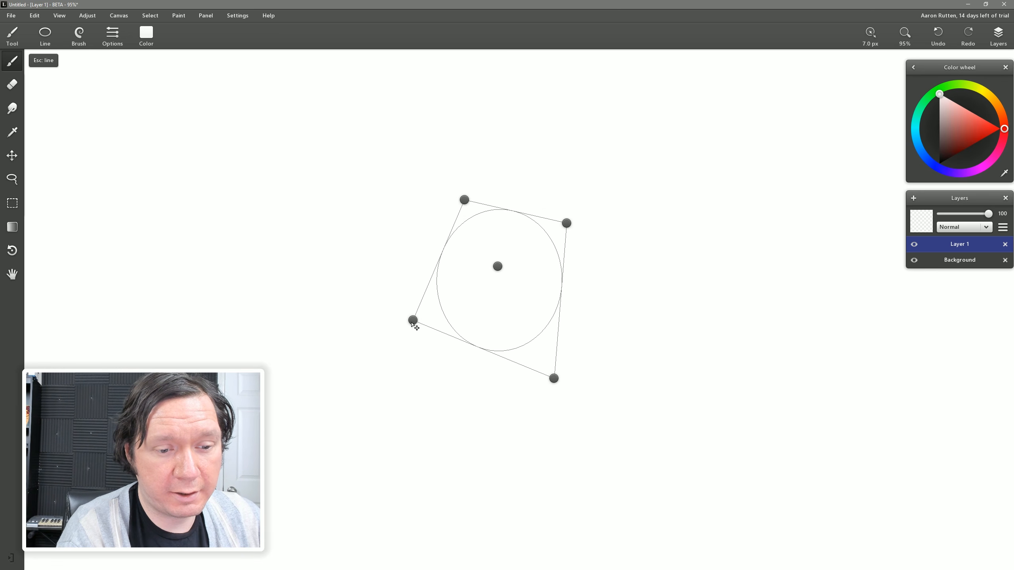
drag(412, 320, 441, 361)
drag(567, 224, 582, 209)
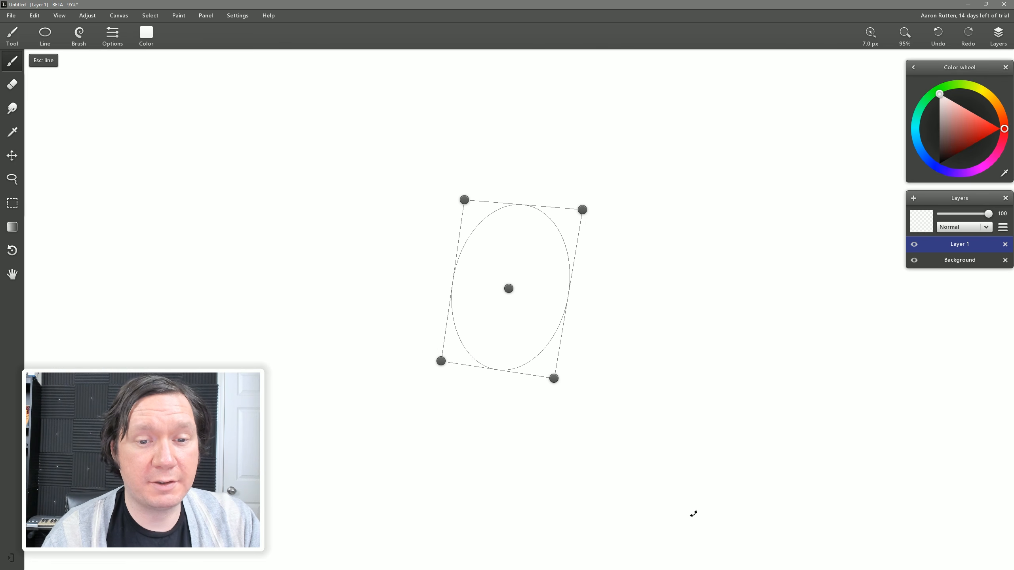
Refine the corners of the 3D ellipse guide and trace it with a thin black outline.
drag(583, 210, 580, 215)
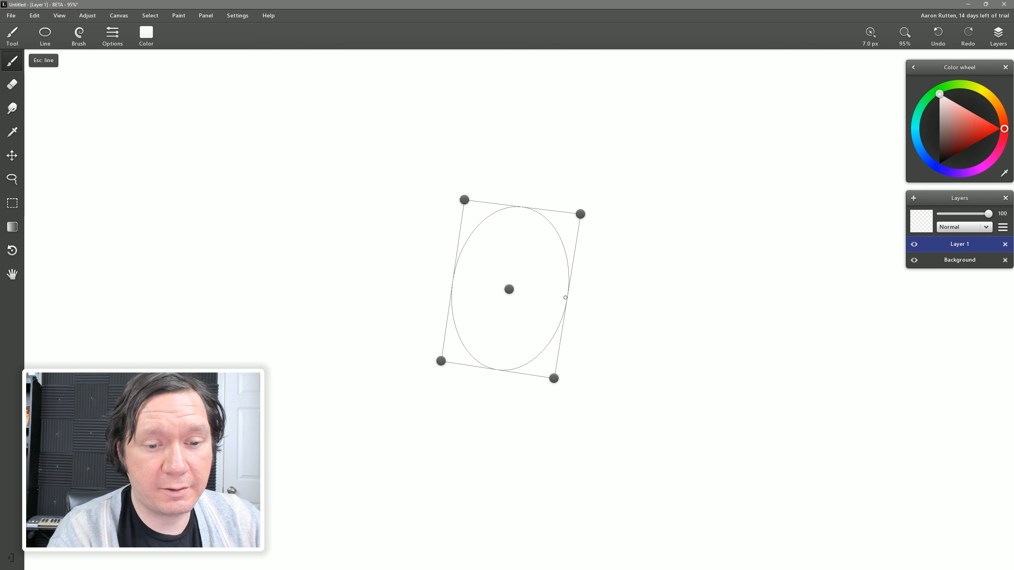
mouse_move(558, 383)
mouse_down()
mouse_move(578, 375)
mouse_move(561, 378)
mouse_move(570, 377)
mouse_up()
drag(441, 361, 471, 379)
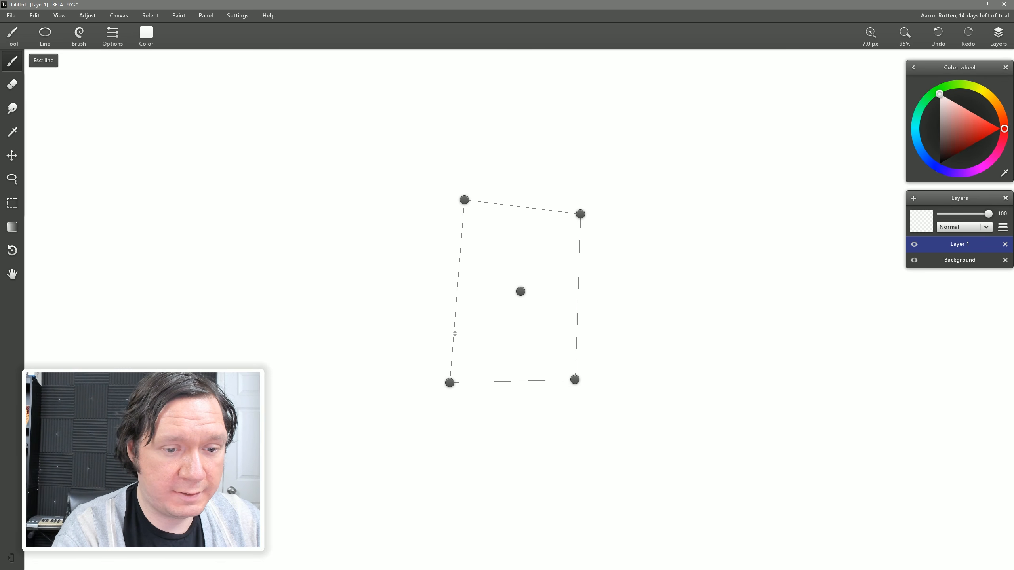
click(941, 161)
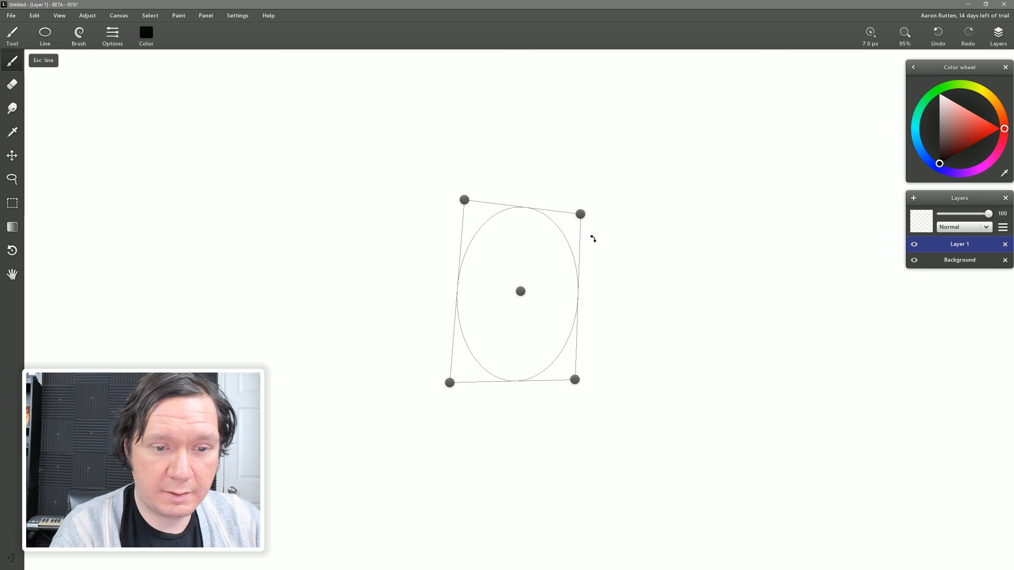
mouse_move(465, 250)
mouse_down()
mouse_move(590, 286)
mouse_move(465, 325)
mouse_move(466, 250)
mouse_up()
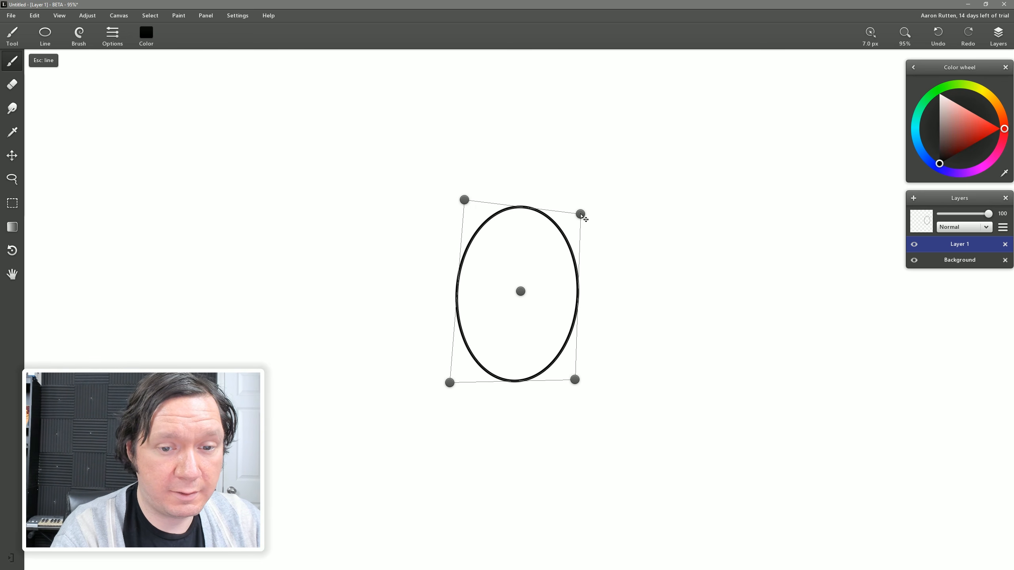
Pull all four guide corners slightly inward and trace a second black ellipse inside the first.
drag(580, 215, 568, 227)
drag(464, 200, 474, 217)
mouse_move(451, 383)
mouse_down()
mouse_move(471, 361)
mouse_move(462, 366)
mouse_up()
drag(574, 380, 560, 369)
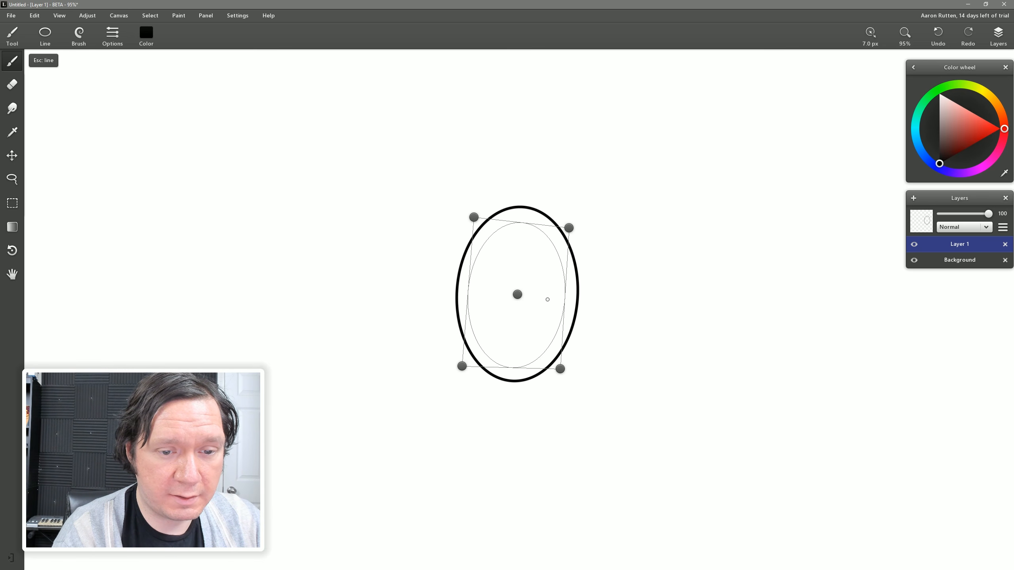
mouse_move(505, 226)
mouse_down()
mouse_move(513, 367)
mouse_move(551, 229)
mouse_move(506, 224)
mouse_up()
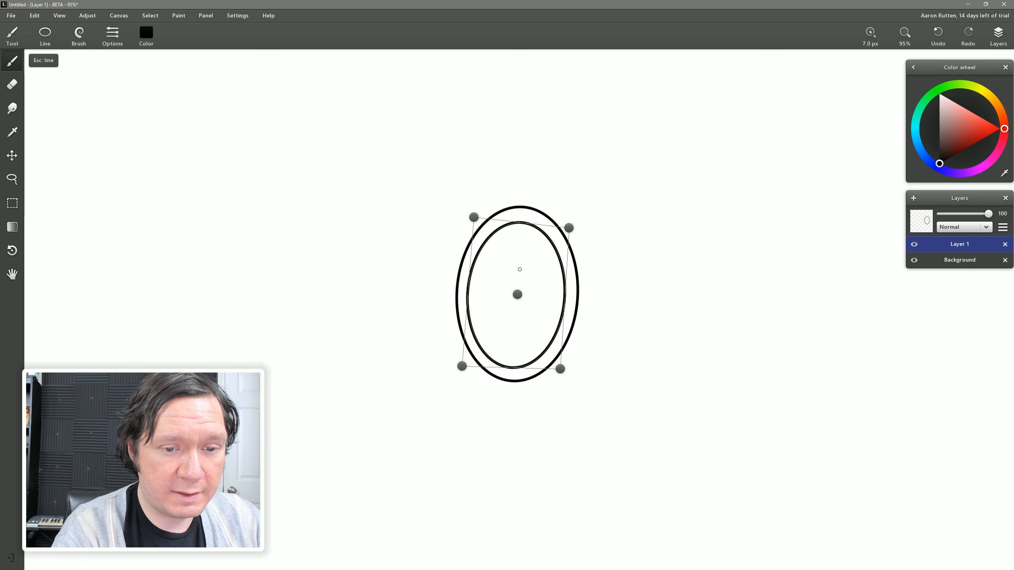
Shrink the 3D ellipse guide further toward the centre and trace a third, smallest black ellipse.
drag(570, 228, 550, 260)
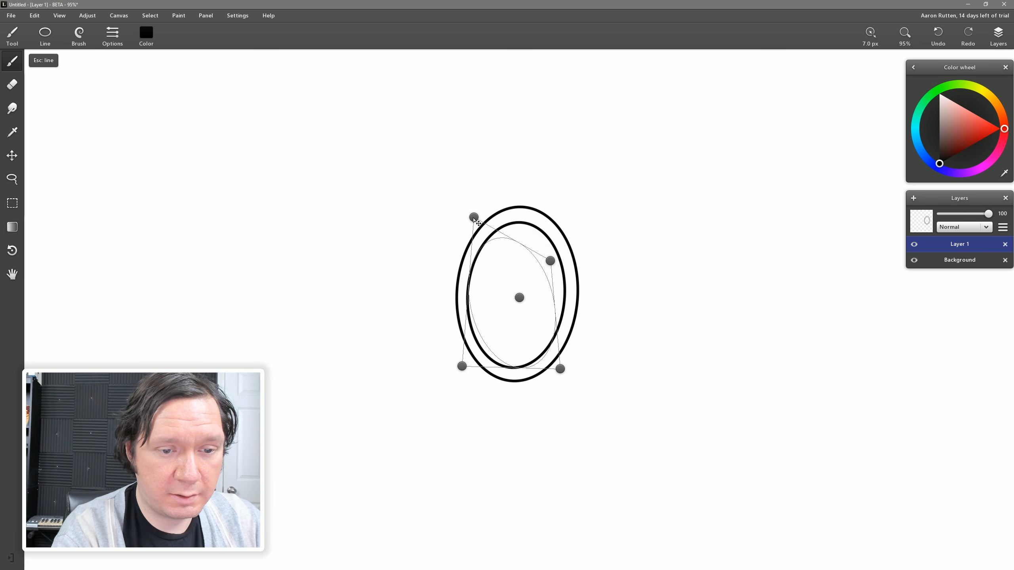
drag(474, 217, 490, 246)
drag(560, 369, 550, 342)
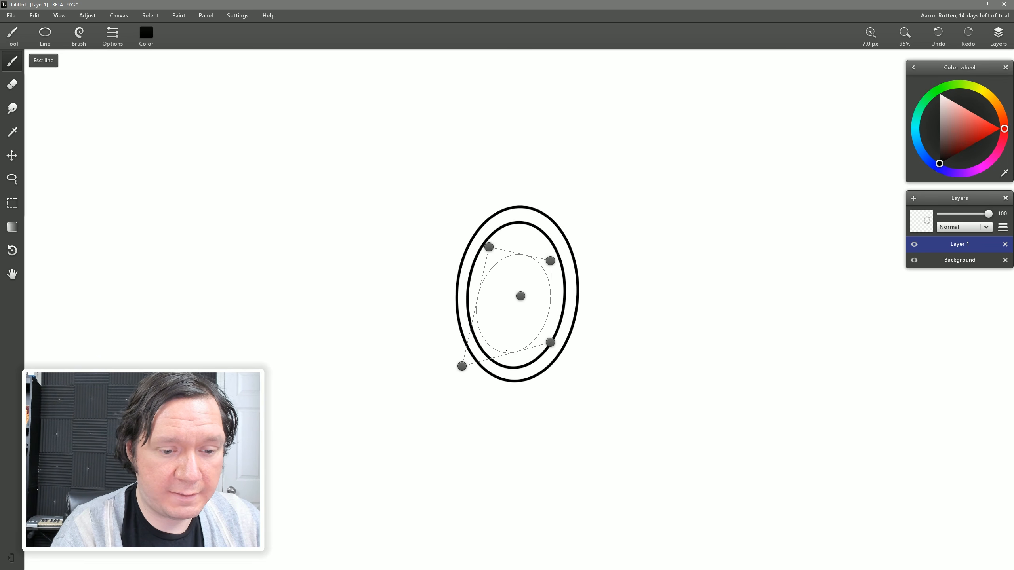
drag(461, 366, 477, 349)
mouse_move(551, 261)
mouse_down()
mouse_move(541, 267)
mouse_move(548, 260)
mouse_up()
drag(489, 247, 492, 248)
drag(477, 348, 480, 343)
drag(550, 342, 548, 339)
mouse_move(548, 261)
mouse_down()
mouse_move(493, 279)
mouse_move(519, 331)
mouse_move(507, 280)
mouse_up()
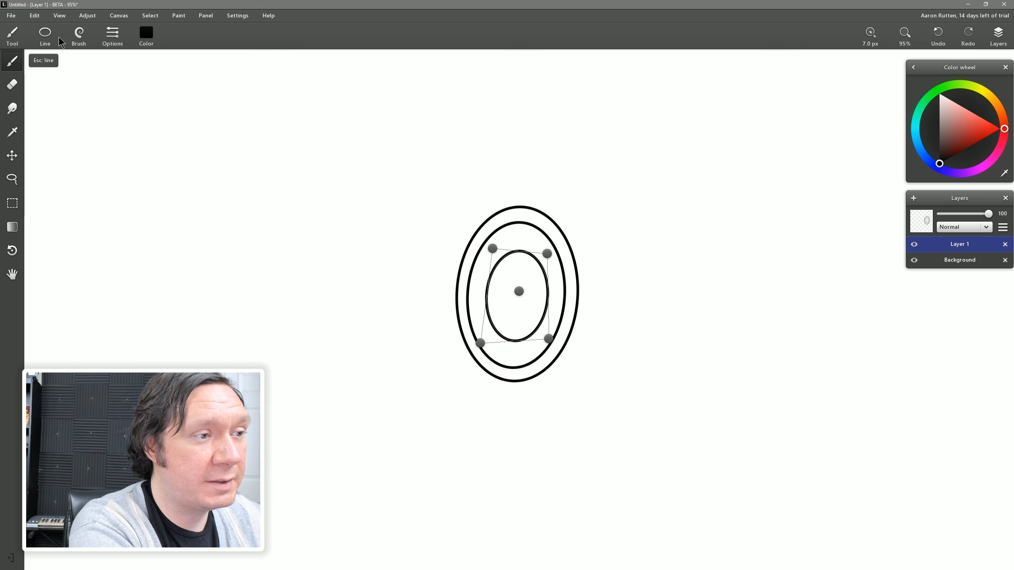
Check which file types Save as offers and close the dialog without saving.
click(35, 16)
mouse_move(17, 18)
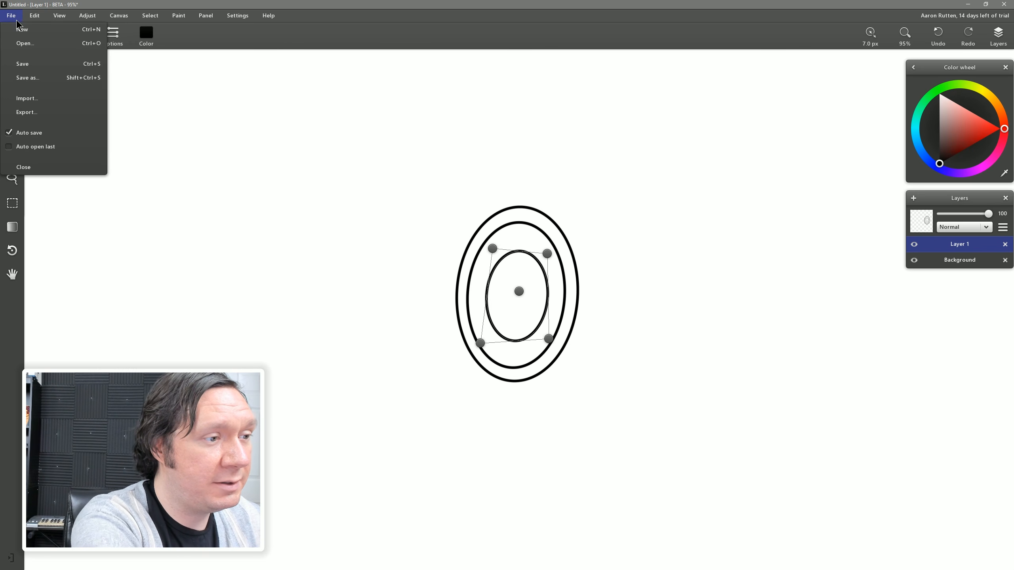
click(40, 78)
click(220, 264)
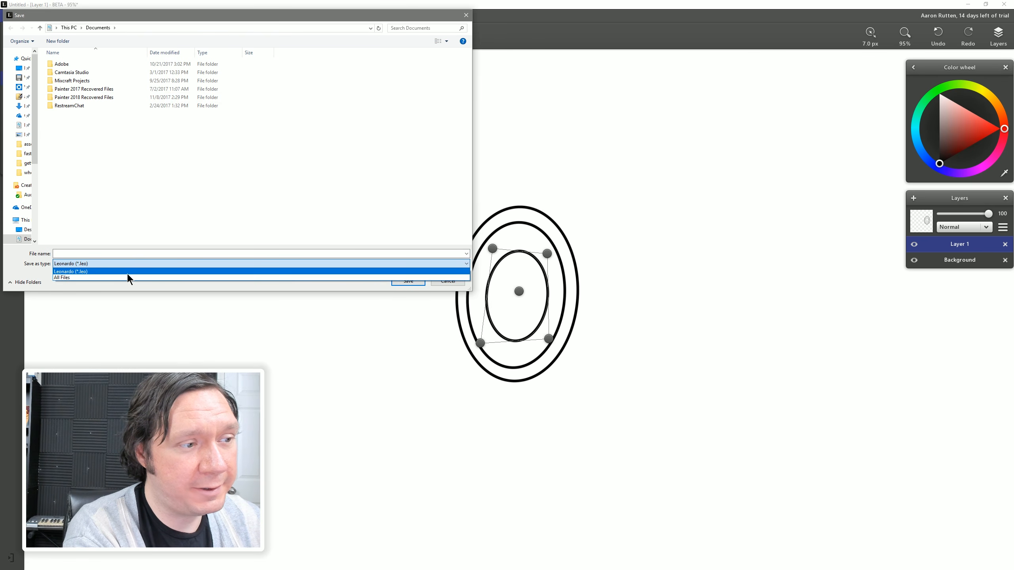
click(443, 283)
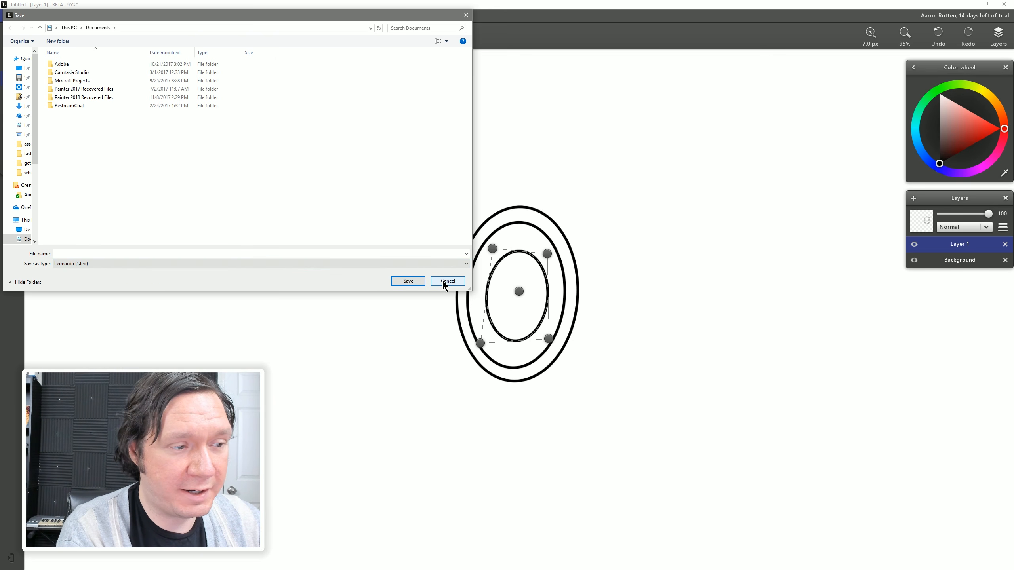
click(442, 281)
Start an export, frame a 628 by 680 region around the three ellipses and view the JPEG quality option.
click(12, 16)
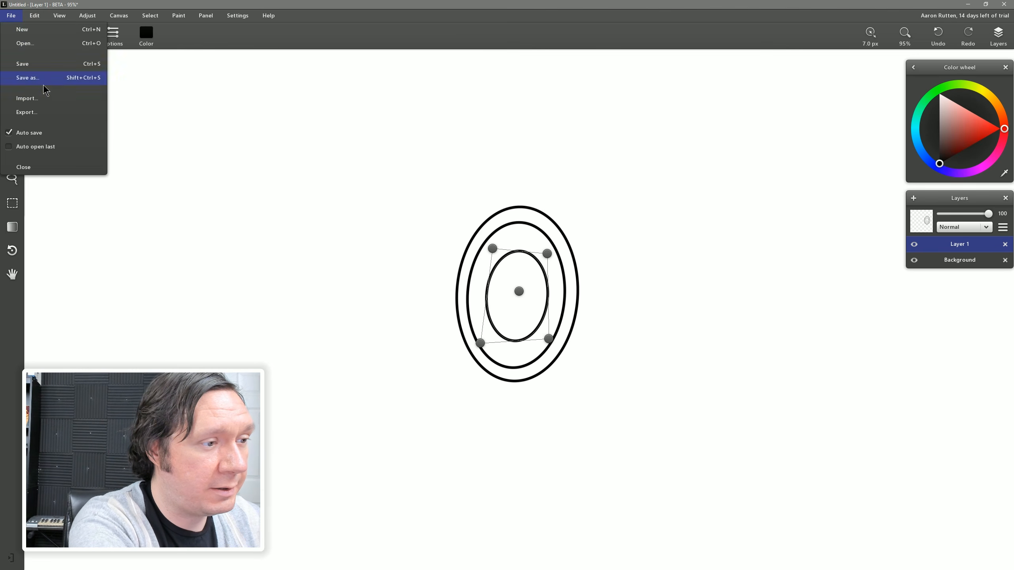
click(25, 112)
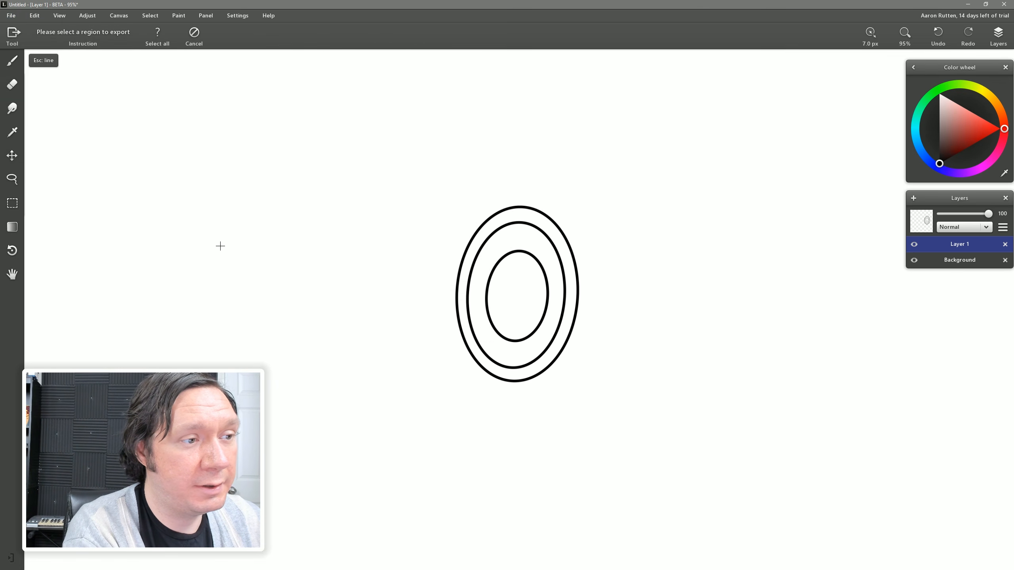
drag(412, 179, 649, 434)
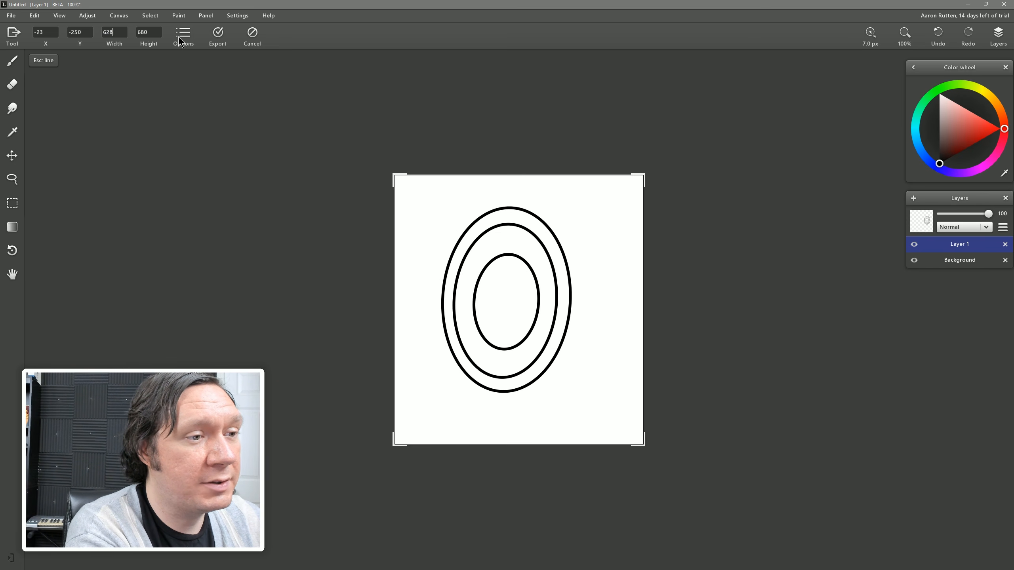
click(192, 42)
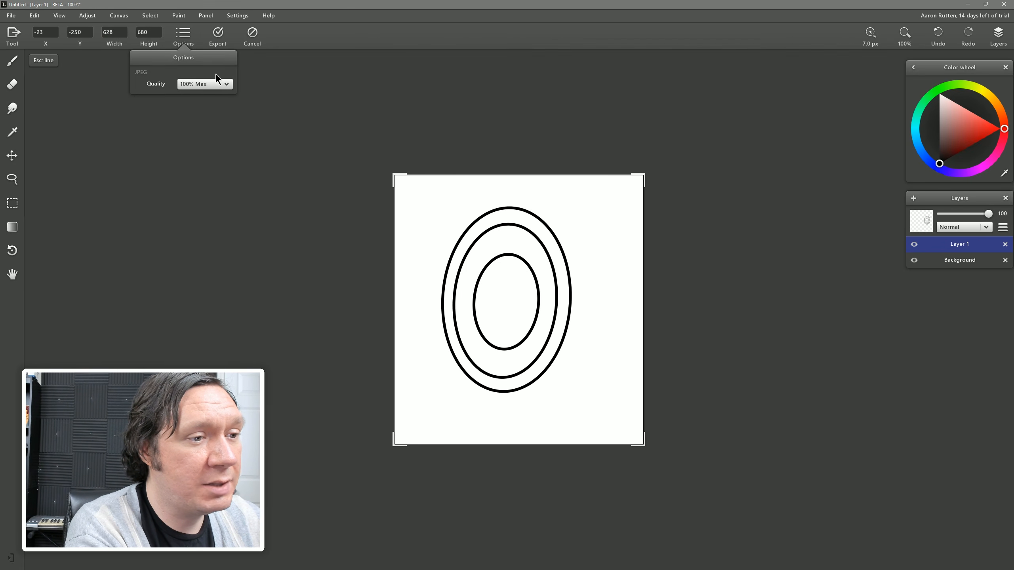
click(255, 66)
Check the image formats available in the Export dialog and cancel the export.
click(219, 38)
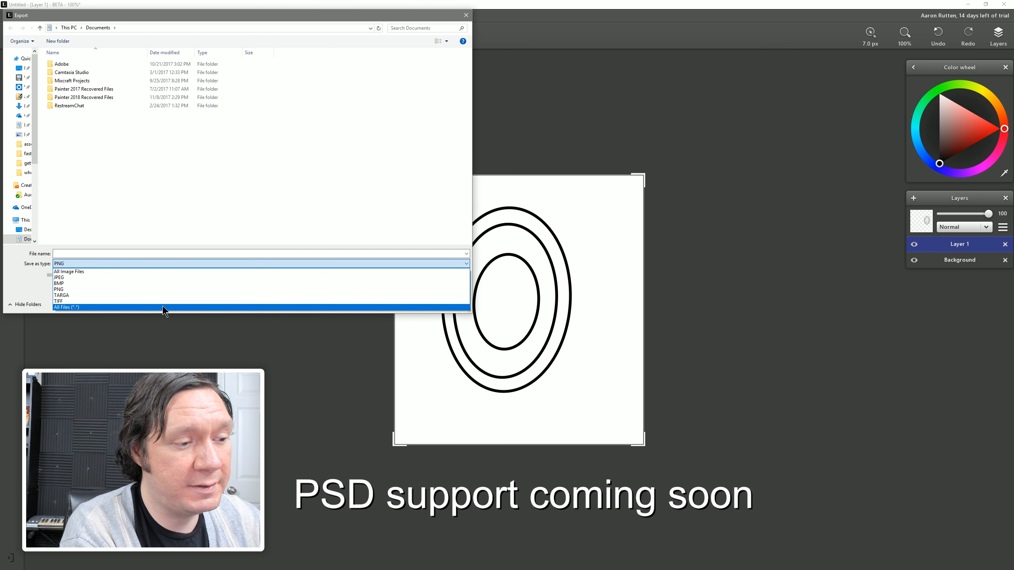
click(319, 217)
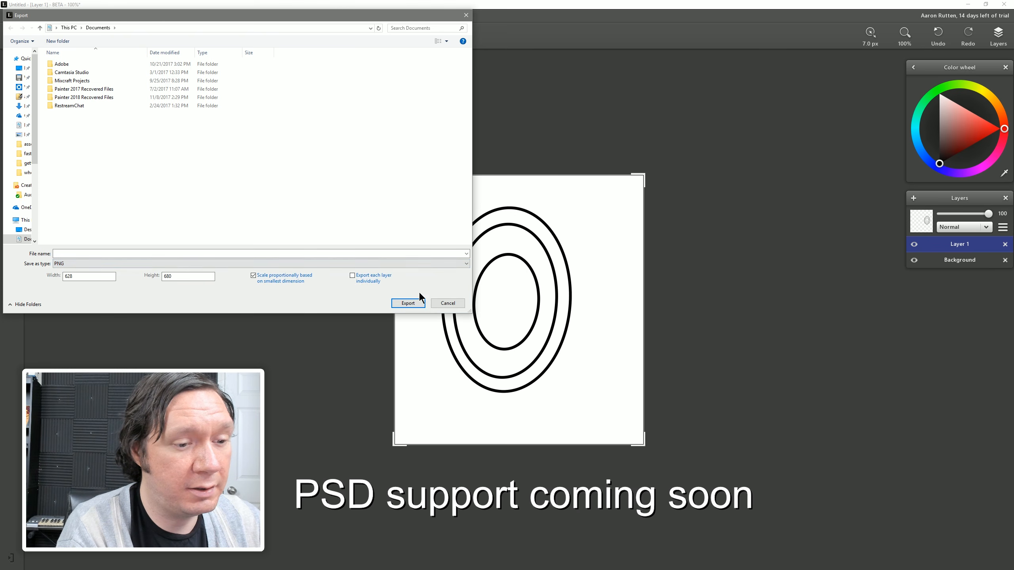
key(Escape)
Look over the available file and editing commands and leave the export mode.
click(10, 15)
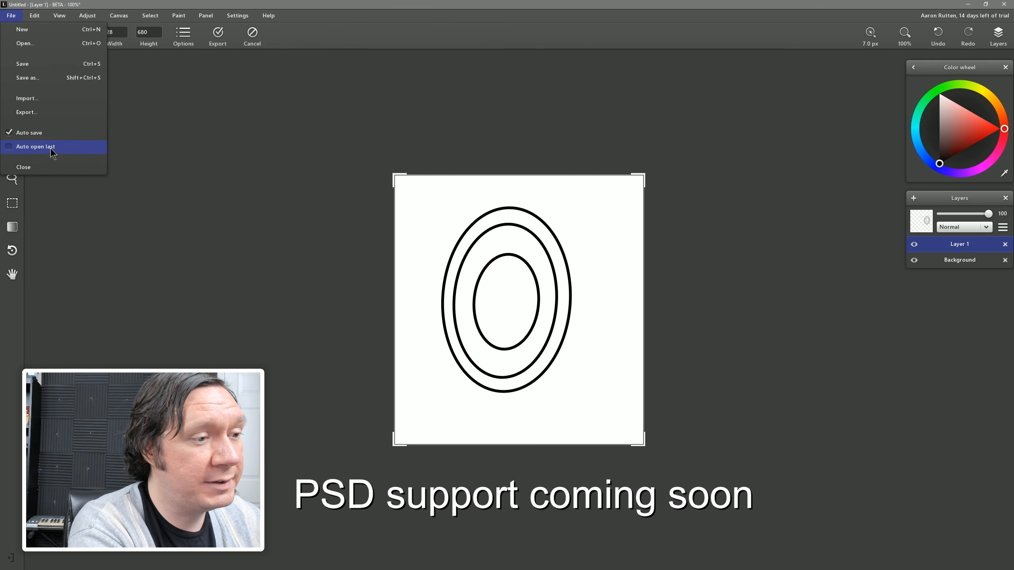
mouse_move(36, 17)
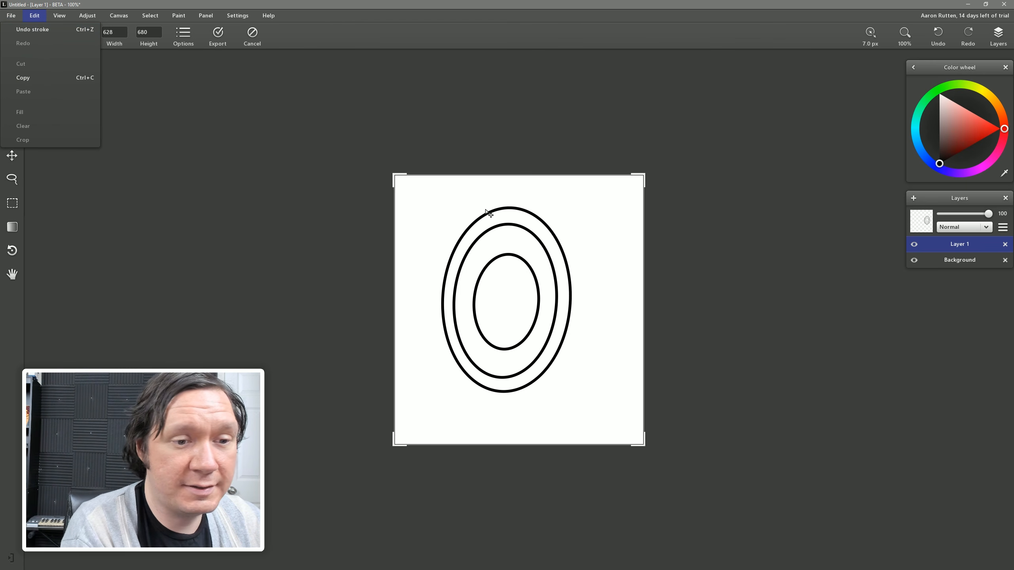
click(951, 245)
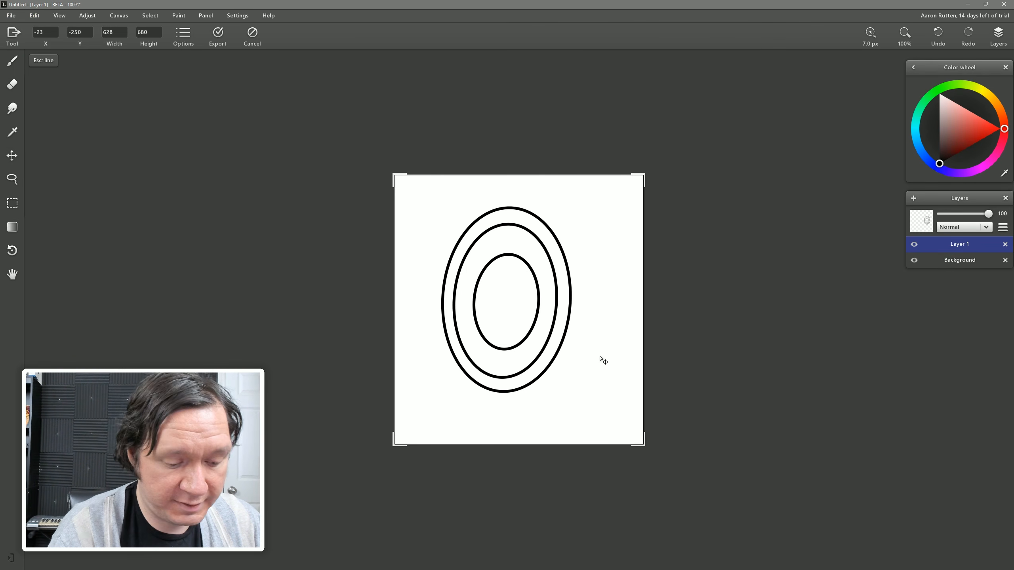
key(Return)
Select a 408 by 122 px band across the ellipses, copy it onto two new layers and deselect.
drag(448, 269, 600, 312)
key(ctrl+j)
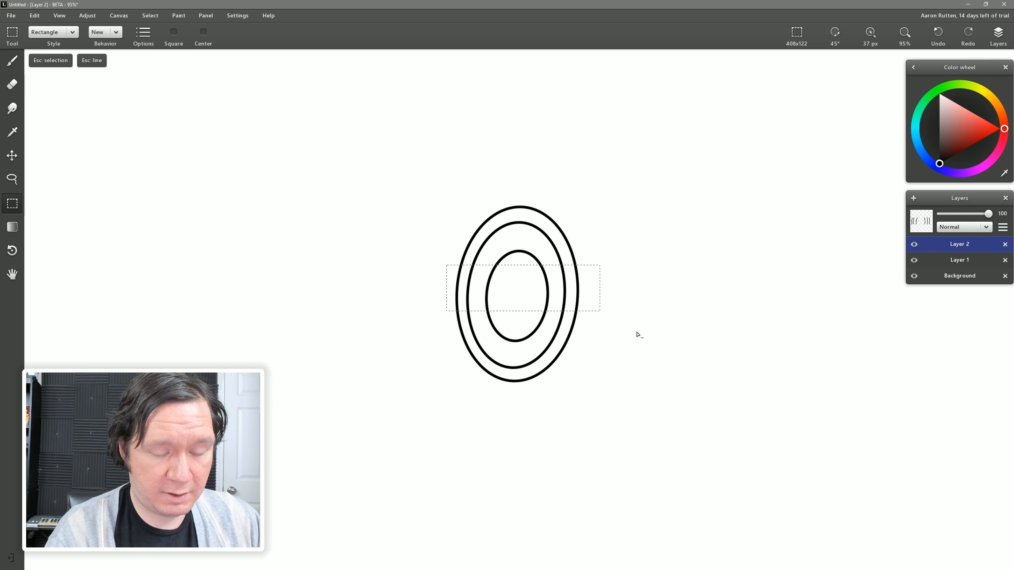
key(Delete)
mouse_move(636, 328)
mouse_down()
mouse_move(534, 413)
mouse_move(621, 321)
mouse_up()
key(ctrl+v)
key(Return)
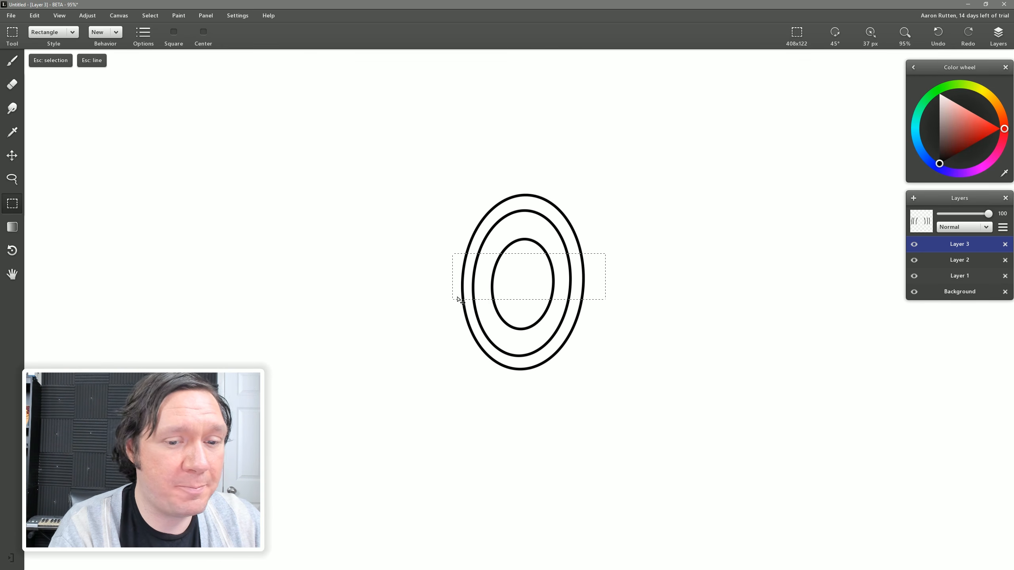
key(ctrl+d)
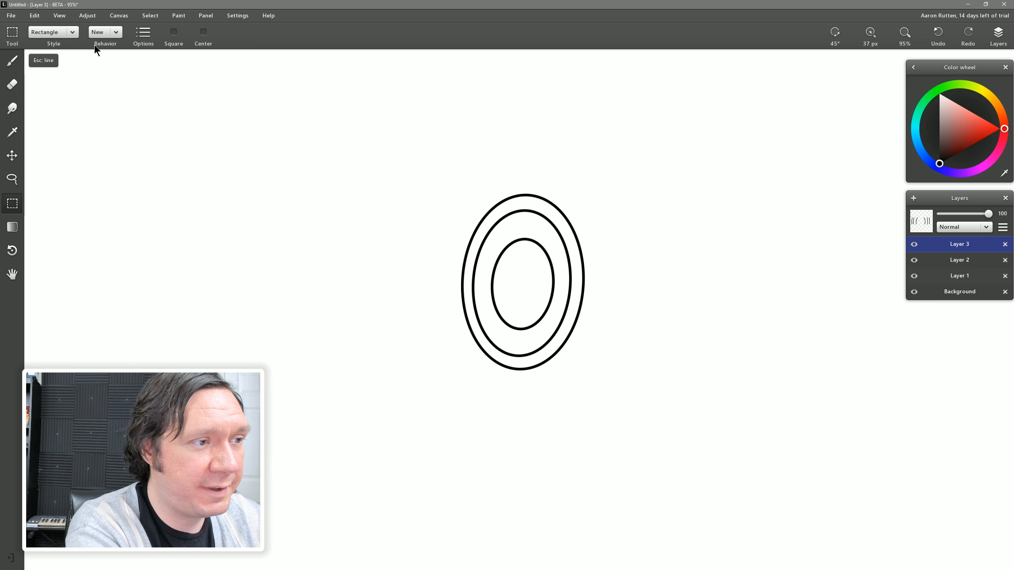
Review the editing and view commands and turn on colour proofing.
click(35, 16)
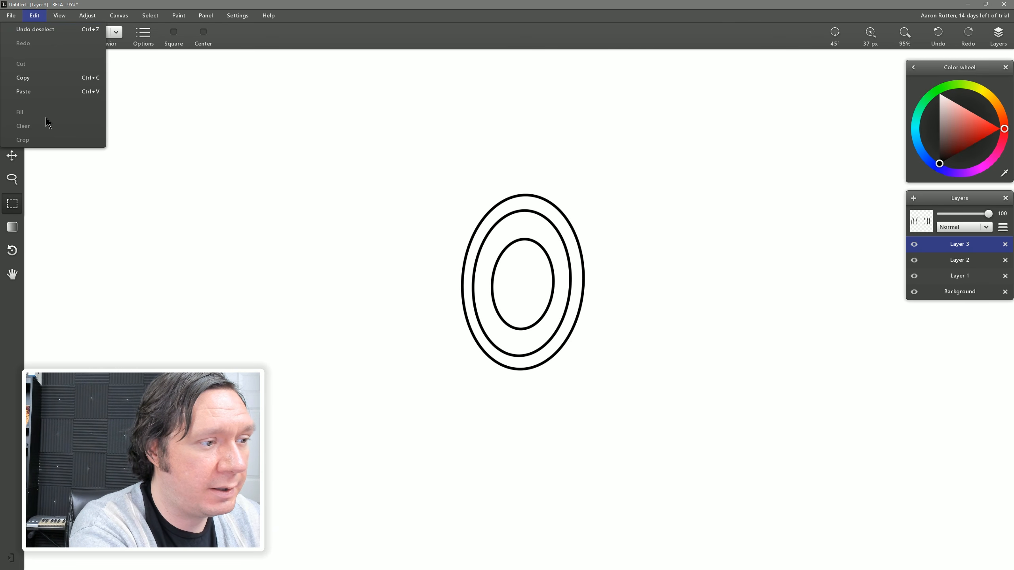
mouse_move(60, 16)
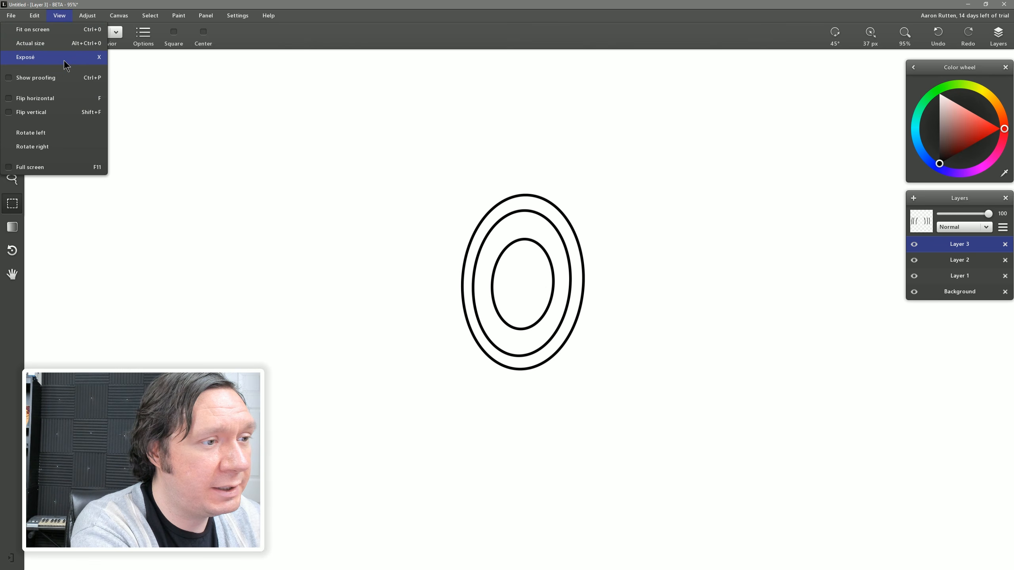
click(80, 81)
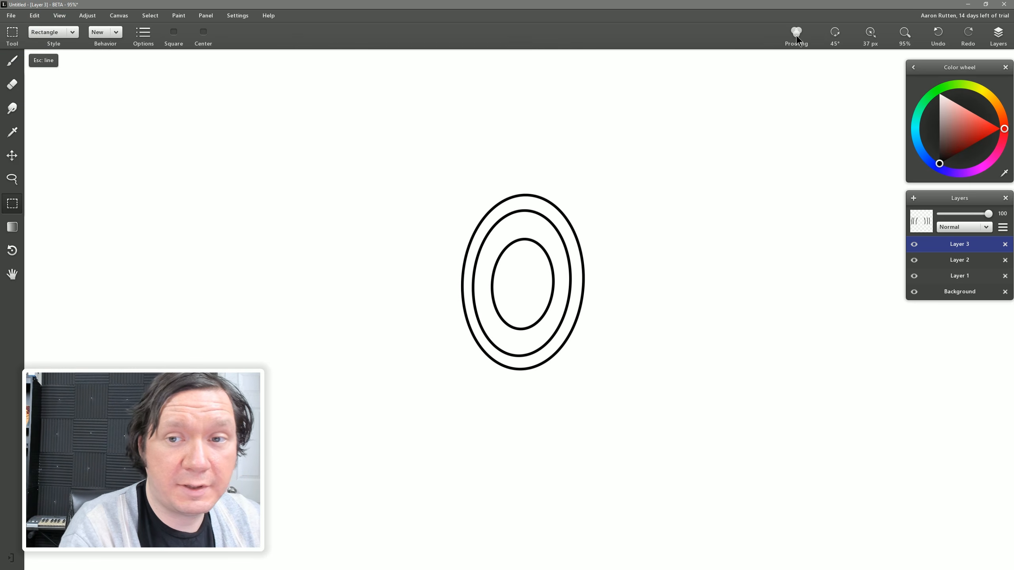
Look over the channel choices for colour proofing and turn proofing off.
click(797, 35)
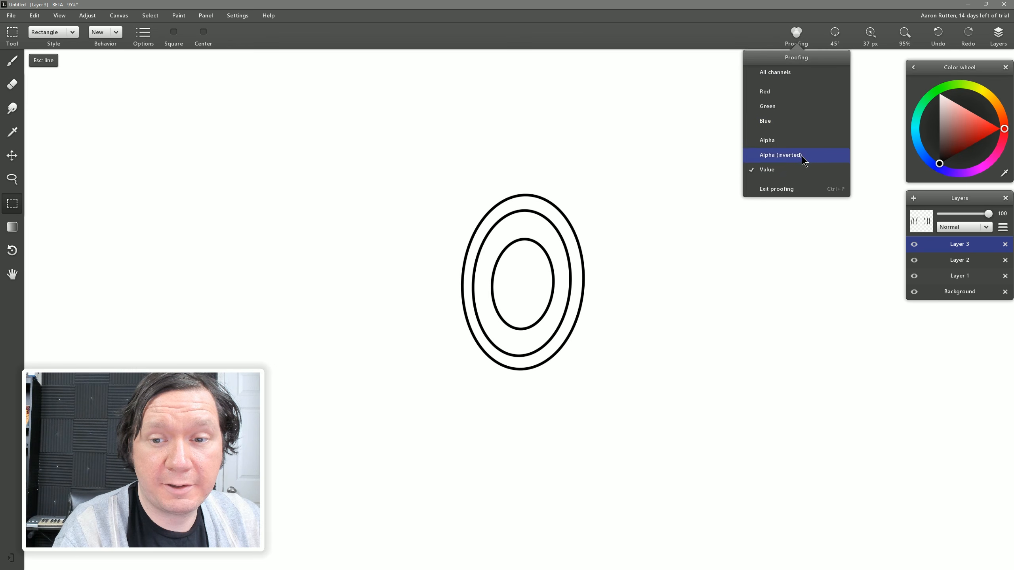
click(36, 16)
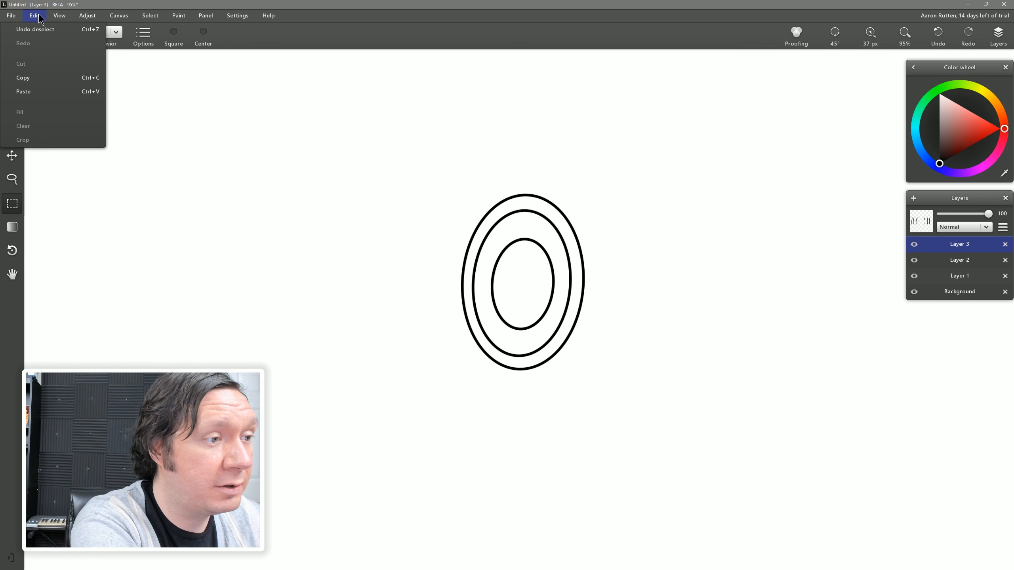
mouse_move(57, 17)
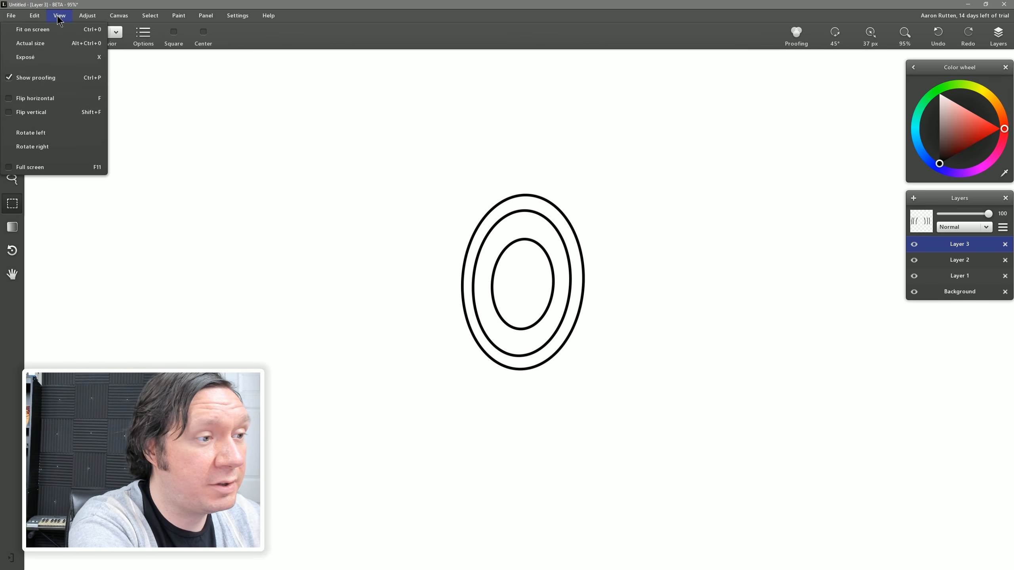
click(33, 78)
Mirror the canvas view horizontally back and forth, leaving it flipped.
click(62, 18)
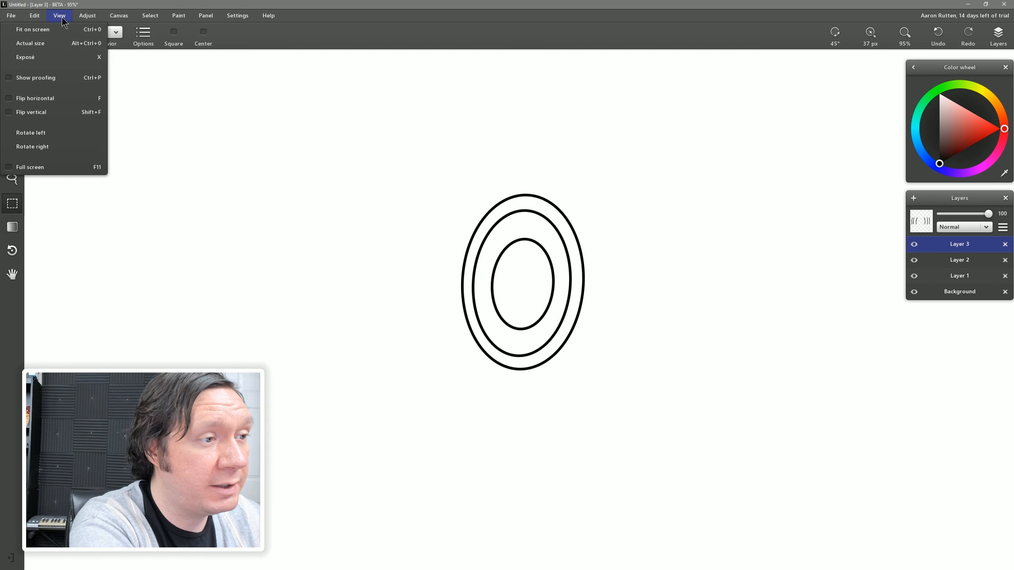
click(66, 102)
key(h)
key(h)
key(h)
key(h)
key(h)
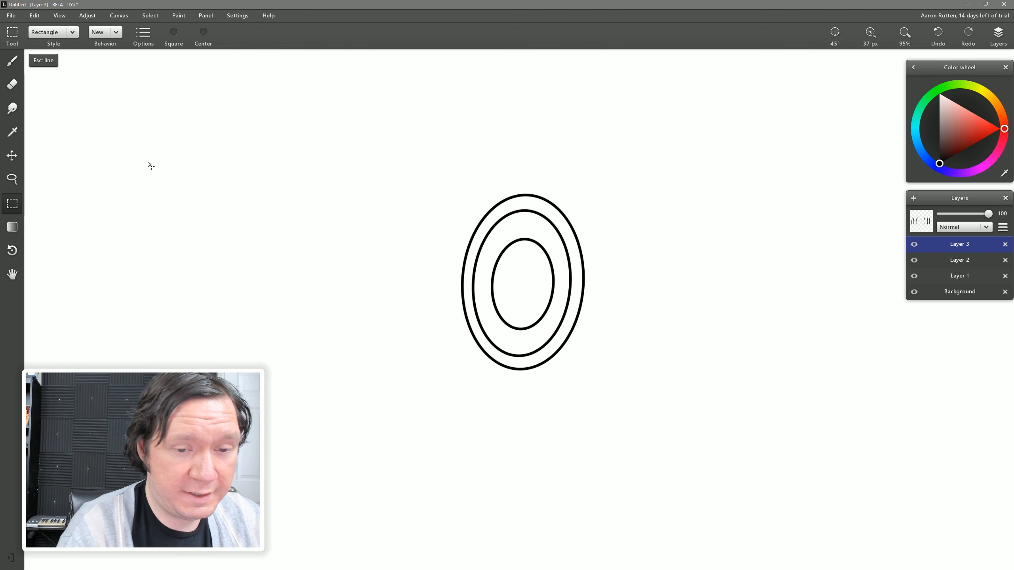
key(f)
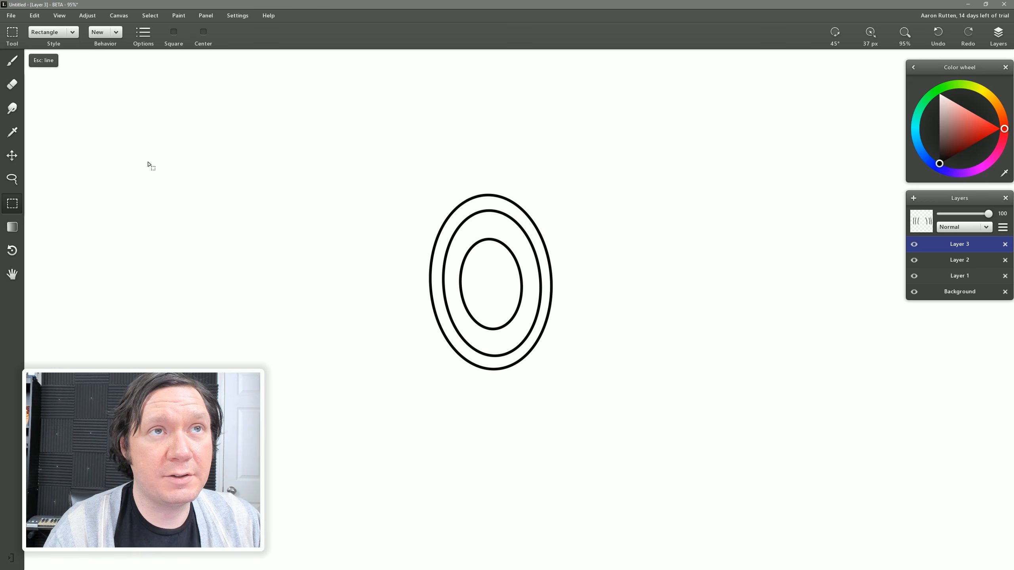
key(f)
key(f)
Switch to full screen and move the color wheel panel slightly higher, away from the Layers panel.
click(59, 15)
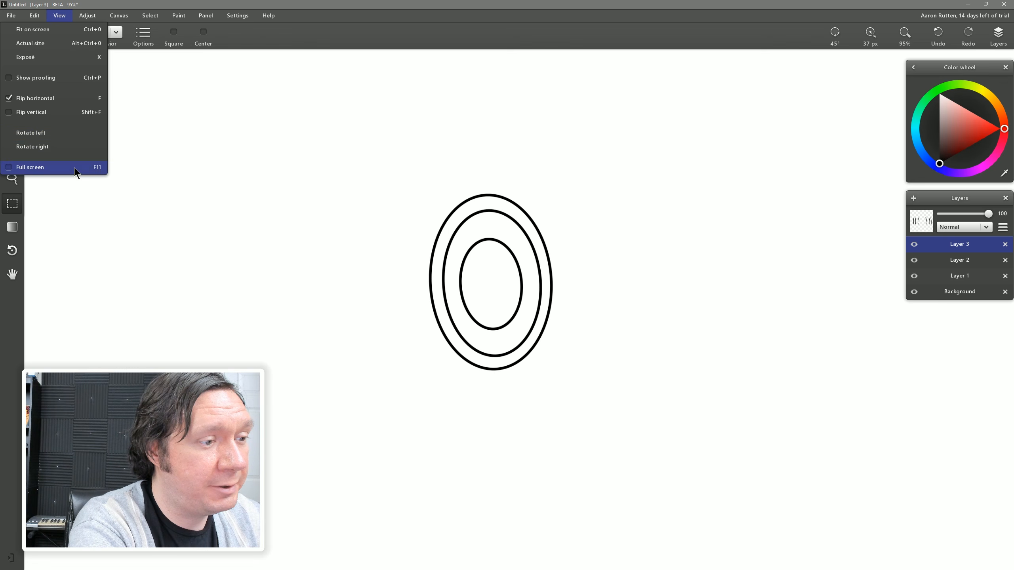
click(77, 171)
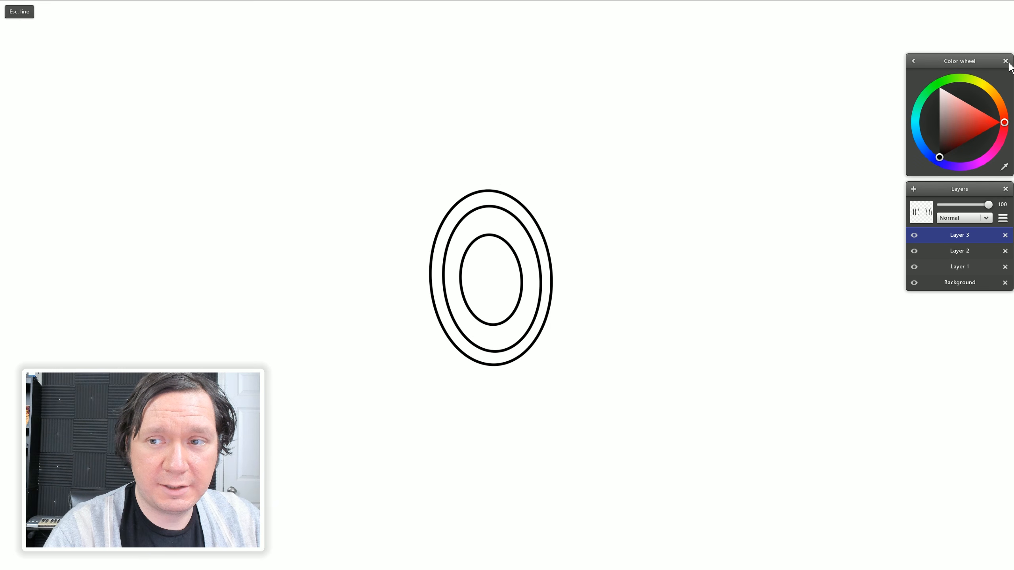
drag(931, 61, 979, 52)
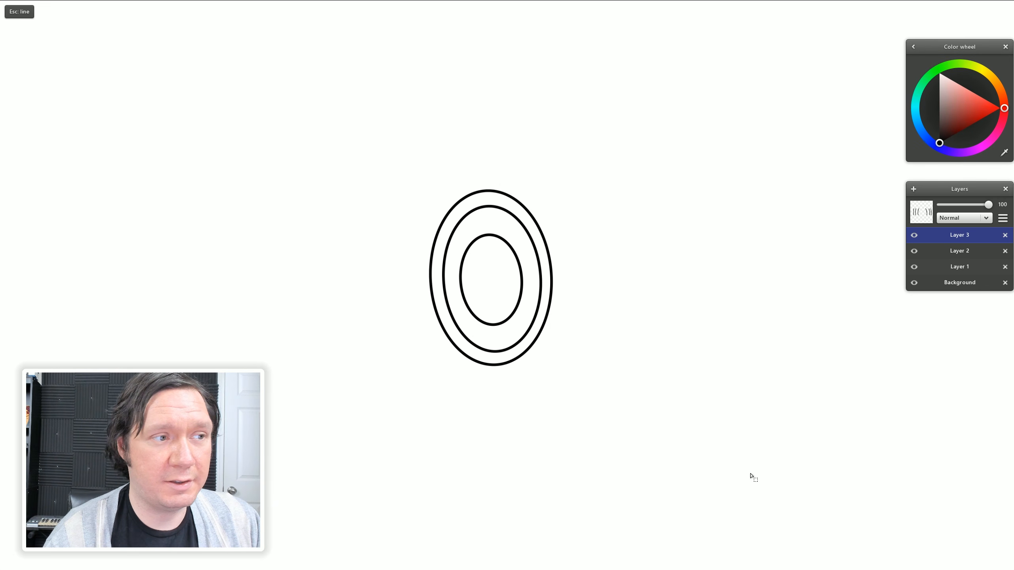
Reveal the hidden tool strip and menu bar in full screen and return to the normal window.
mouse_move(1, 290)
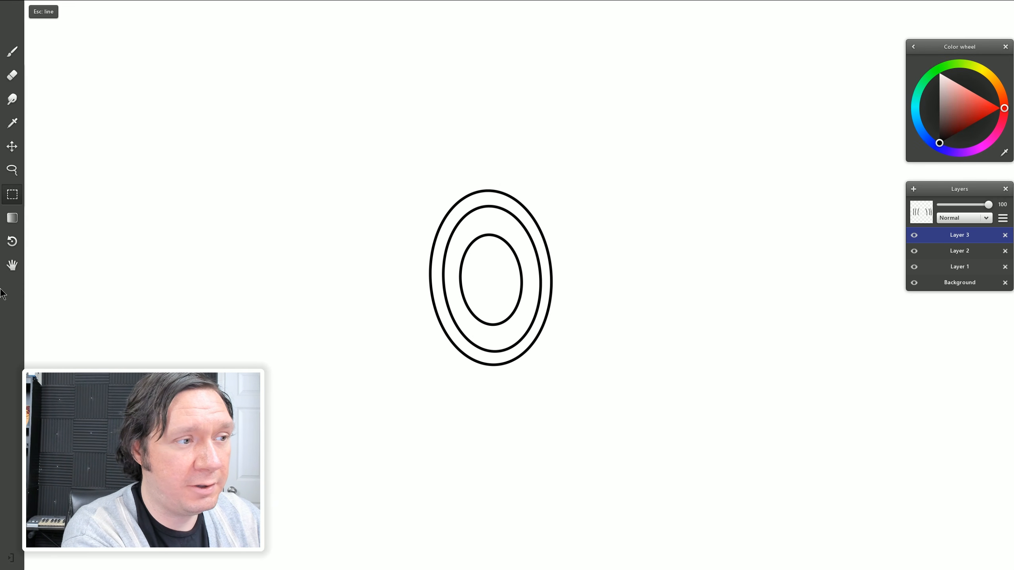
mouse_move(201, 5)
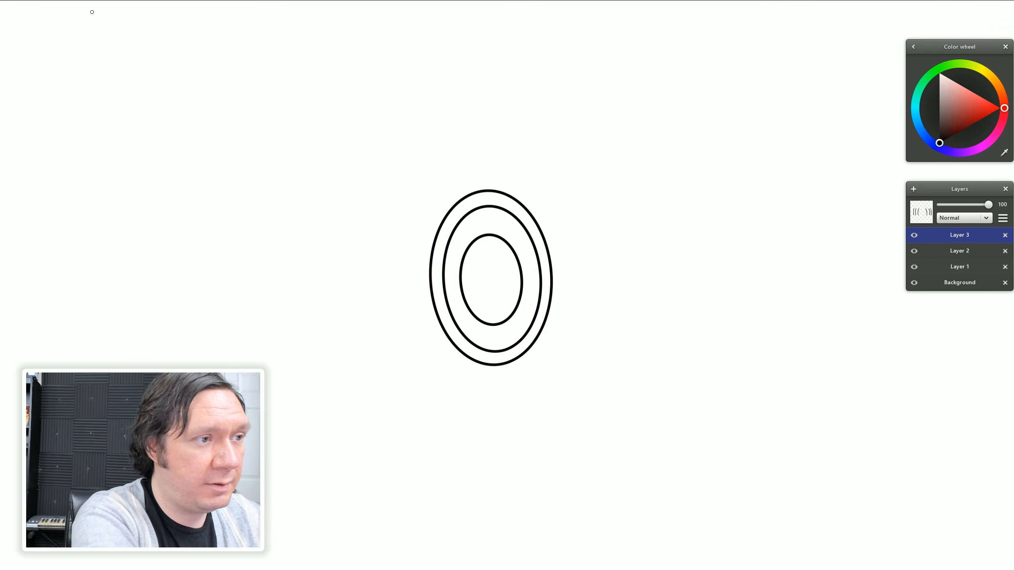
mouse_move(87, 5)
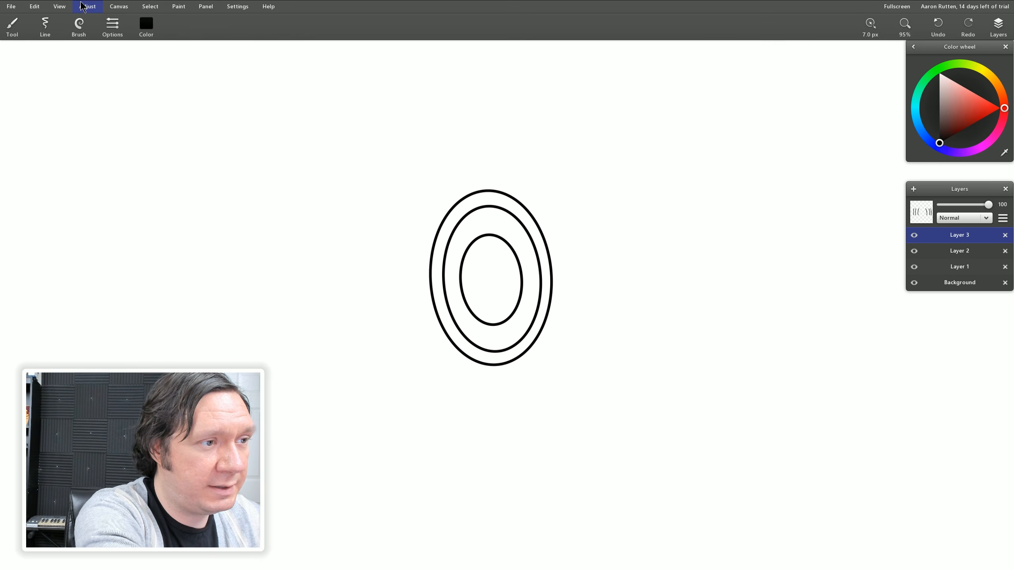
click(60, 7)
click(50, 156)
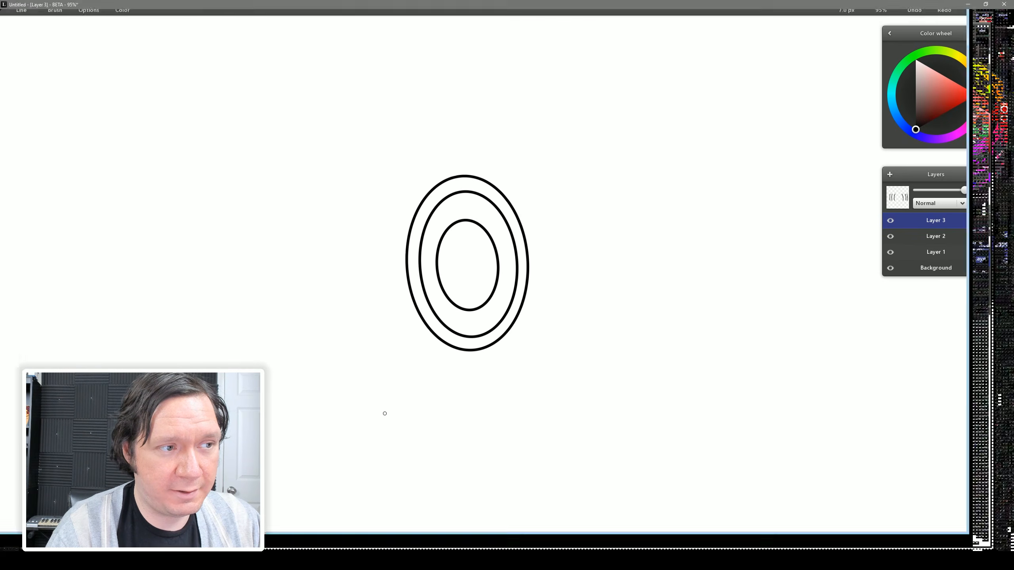
Review the adjustment commands and give the canvas a 1945 by 1283 px frame at X -708, Y -535.
click(88, 16)
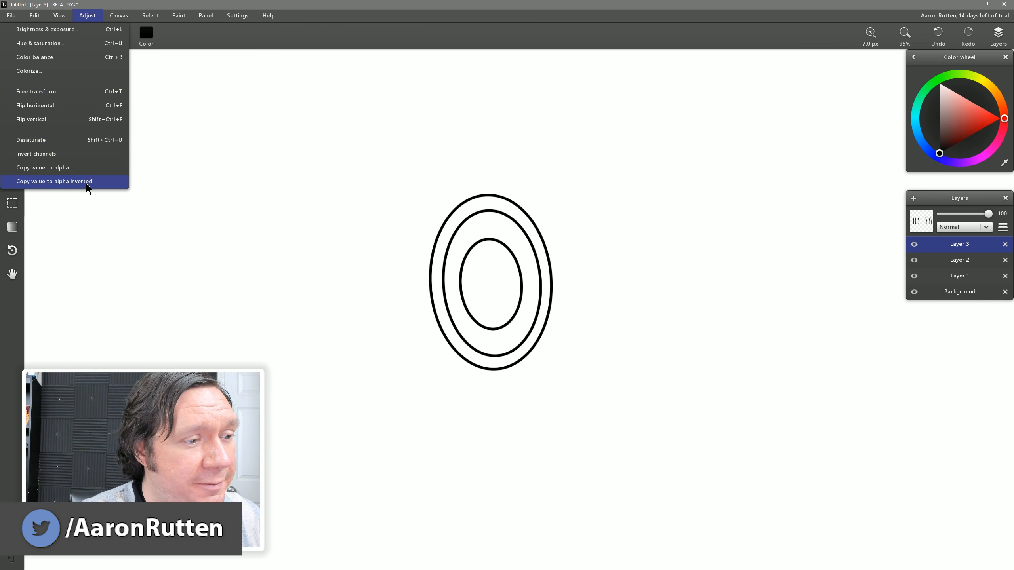
mouse_move(121, 20)
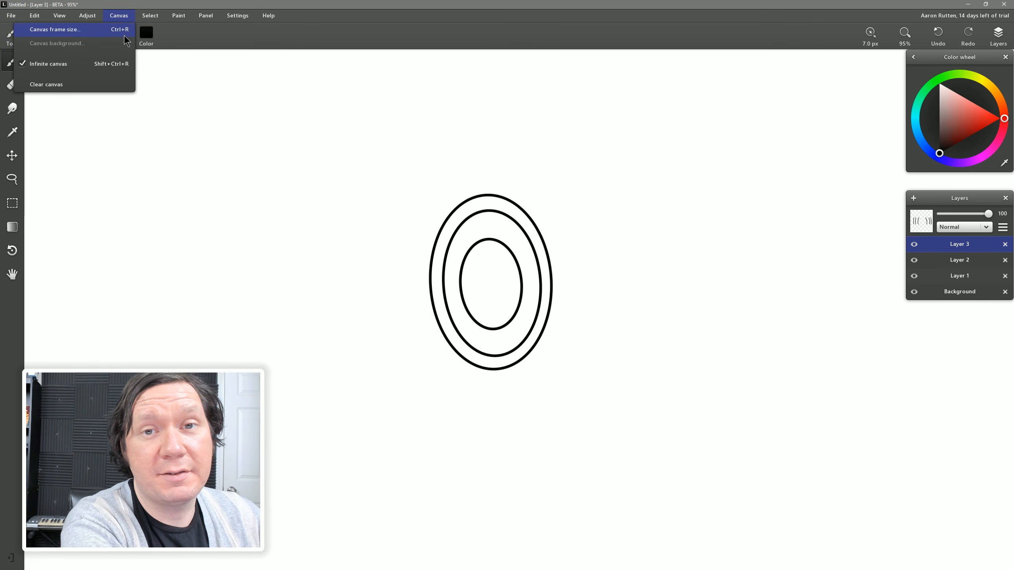
click(122, 31)
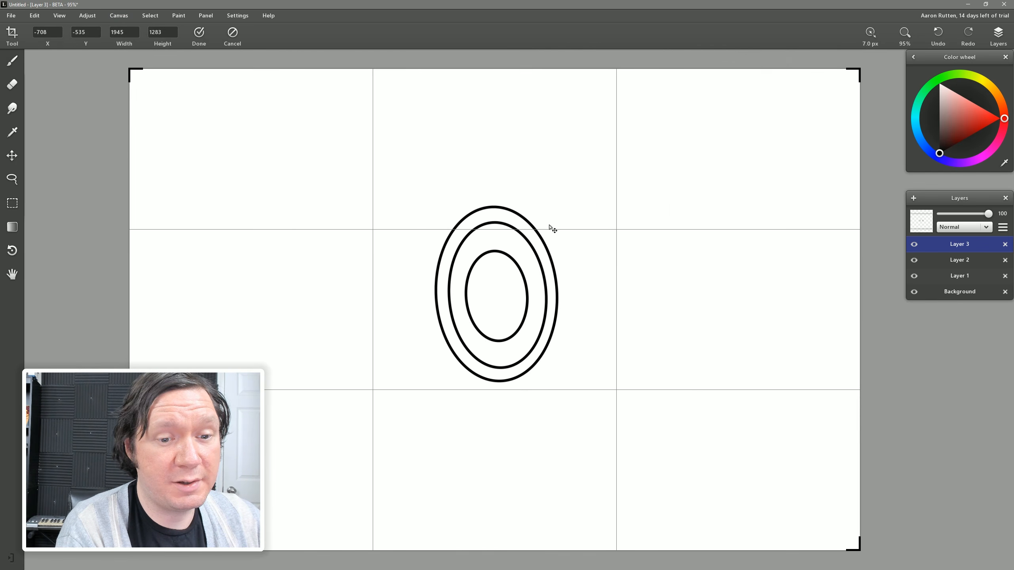
click(198, 34)
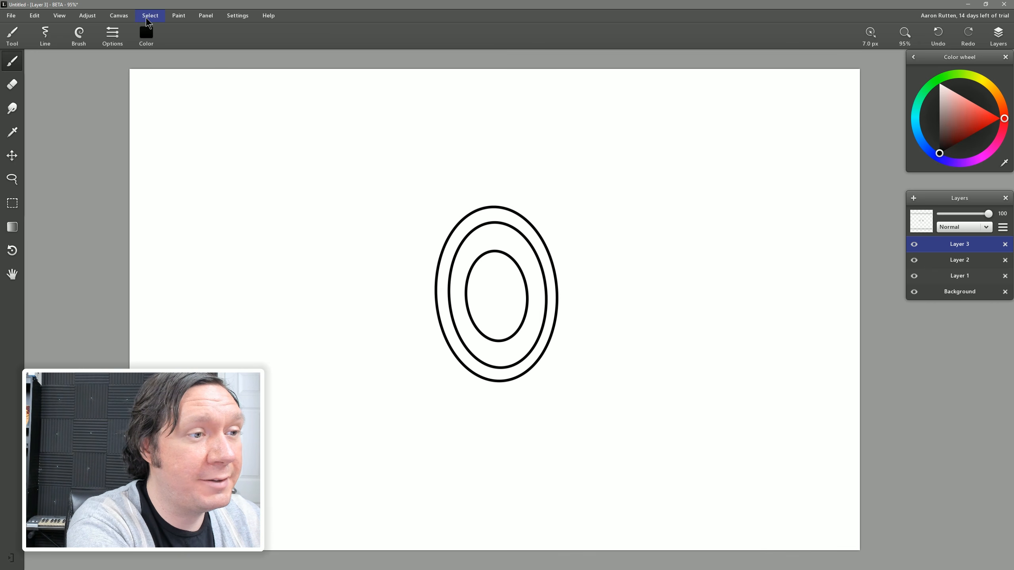
Pick a medium red and paint a slanted patch beside the ellipses with the 33 px brush angled at 45°.
click(148, 17)
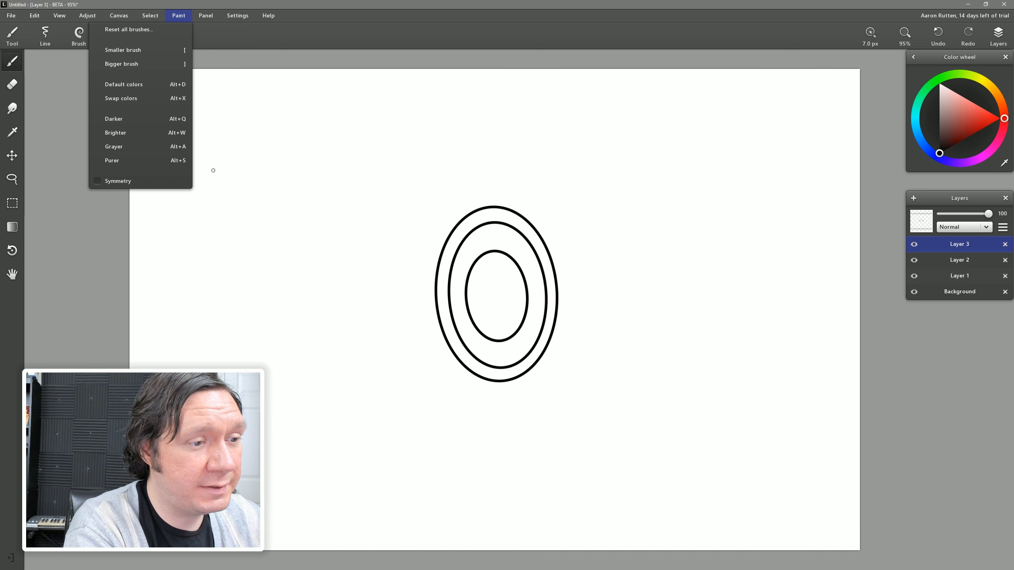
mouse_move(965, 134)
mouse_down()
mouse_move(984, 131)
mouse_move(977, 119)
mouse_up()
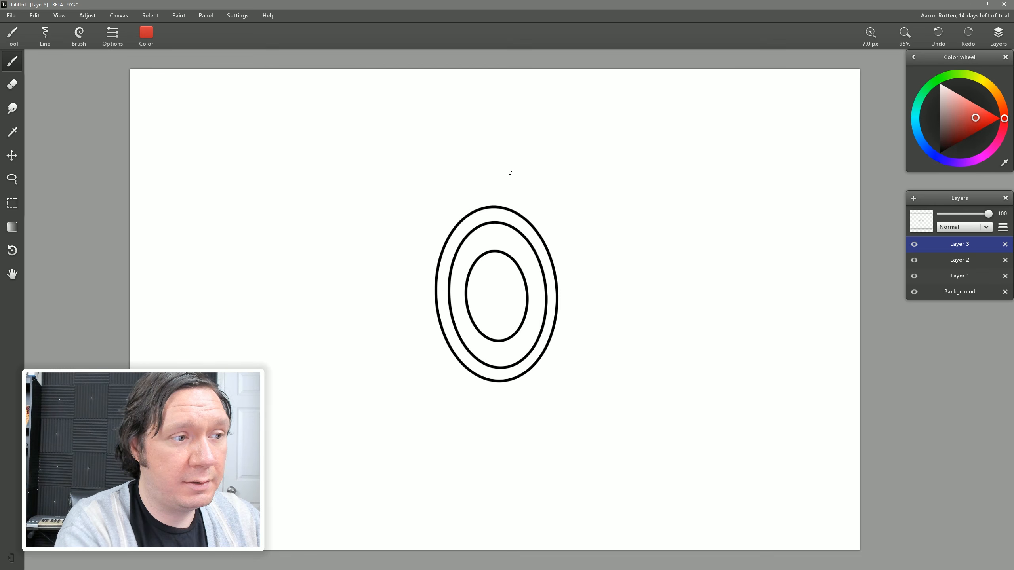
click(78, 34)
click(66, 166)
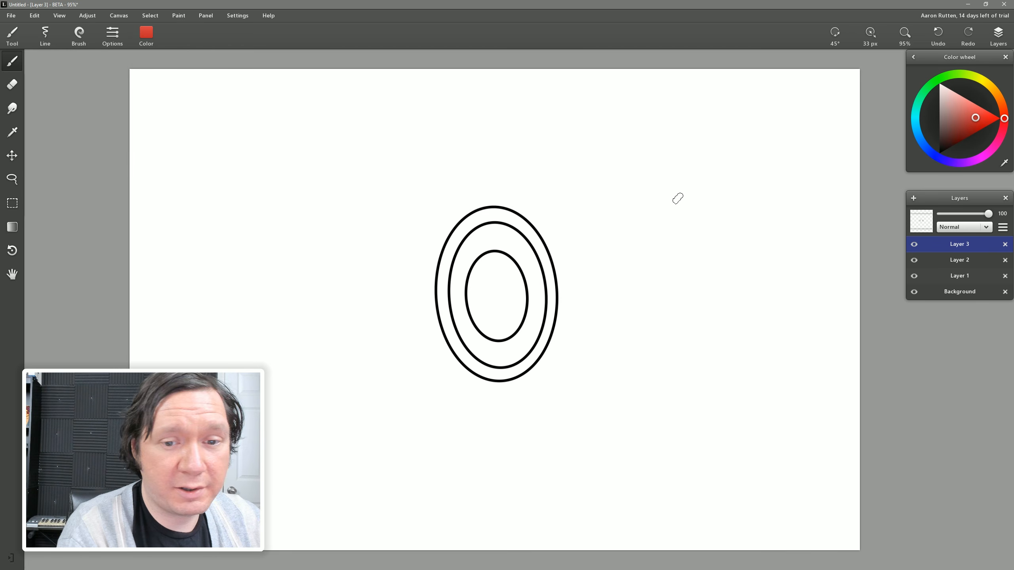
mouse_move(677, 199)
mouse_down()
mouse_move(612, 232)
mouse_move(606, 244)
mouse_move(694, 228)
mouse_move(649, 251)
mouse_up()
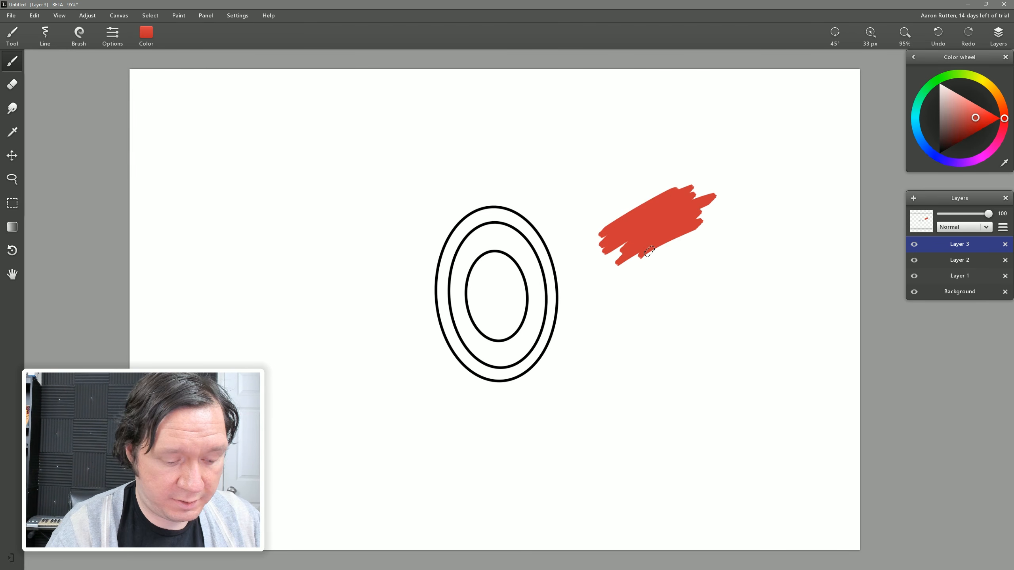
Extend the red patch diagonally downward with bands of colour, making the paint colour darker step by step.
click(178, 17)
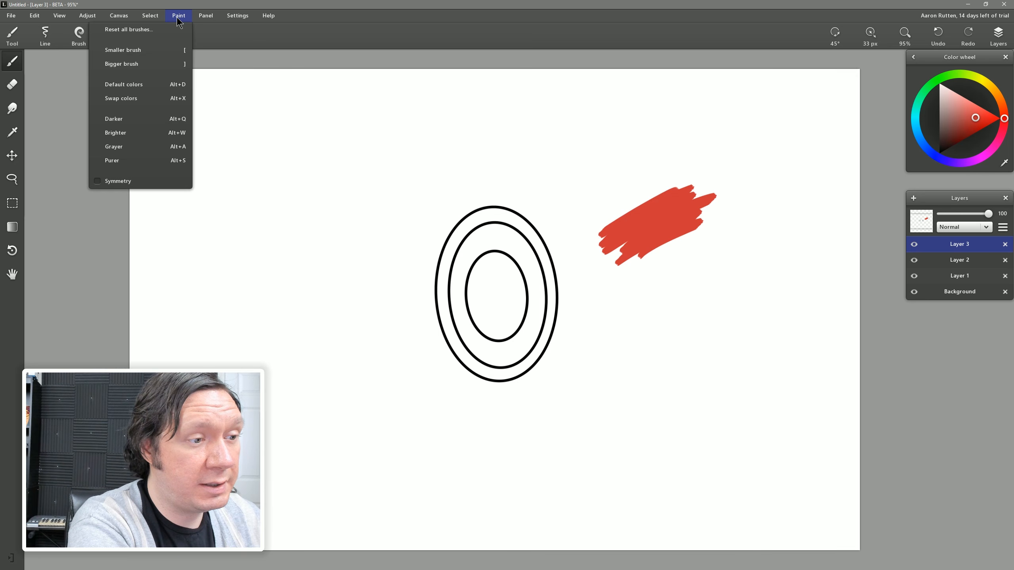
click(315, 17)
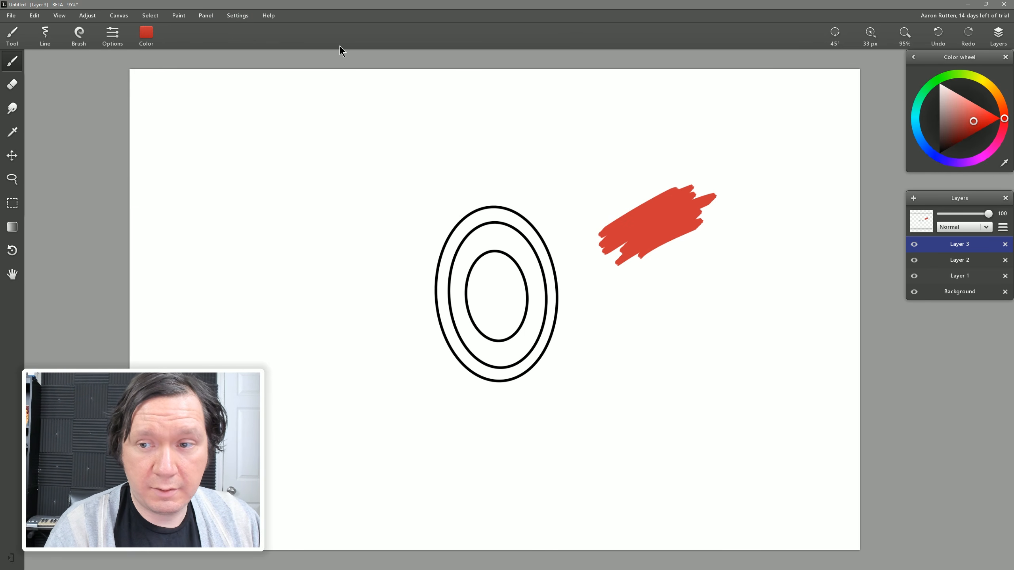
mouse_move(691, 233)
mouse_down()
mouse_move(661, 257)
mouse_move(670, 263)
mouse_move(705, 257)
mouse_move(684, 281)
mouse_move(711, 267)
mouse_move(684, 285)
mouse_move(727, 271)
mouse_move(691, 303)
mouse_move(725, 286)
mouse_move(683, 312)
mouse_move(732, 285)
mouse_move(714, 308)
mouse_move(740, 305)
mouse_move(718, 343)
mouse_move(757, 321)
mouse_move(718, 360)
mouse_move(764, 340)
mouse_up()
key(k)
key(k)
key(k)
key(k)
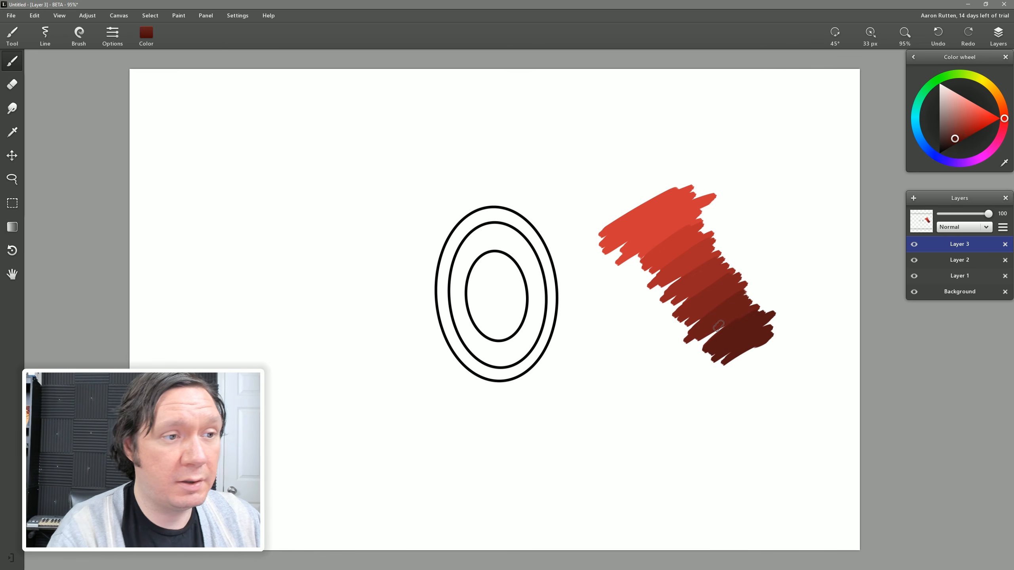
Continue the diagonal strip below the darkest band, making the paint colour brighter step by step.
click(179, 16)
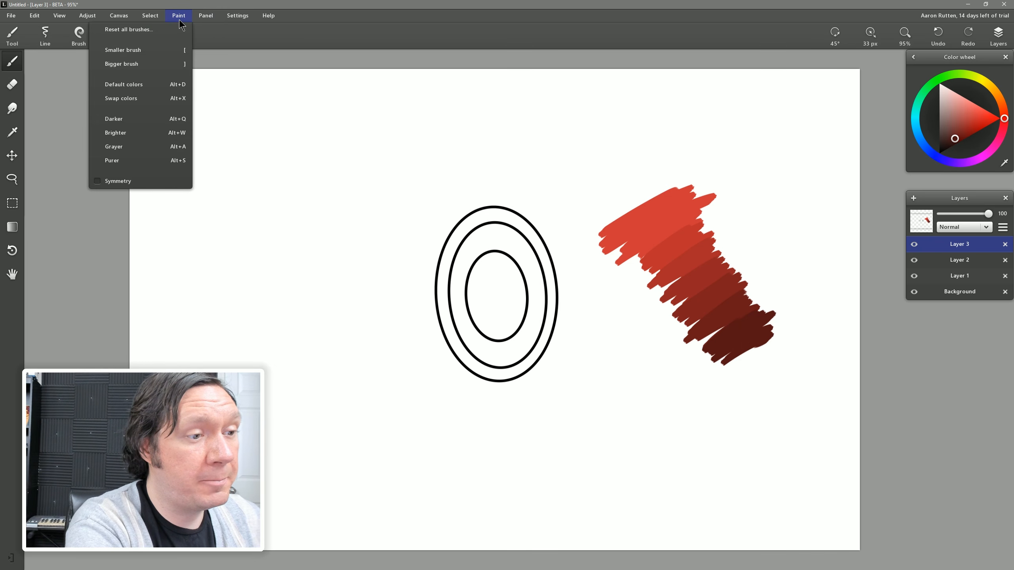
click(179, 17)
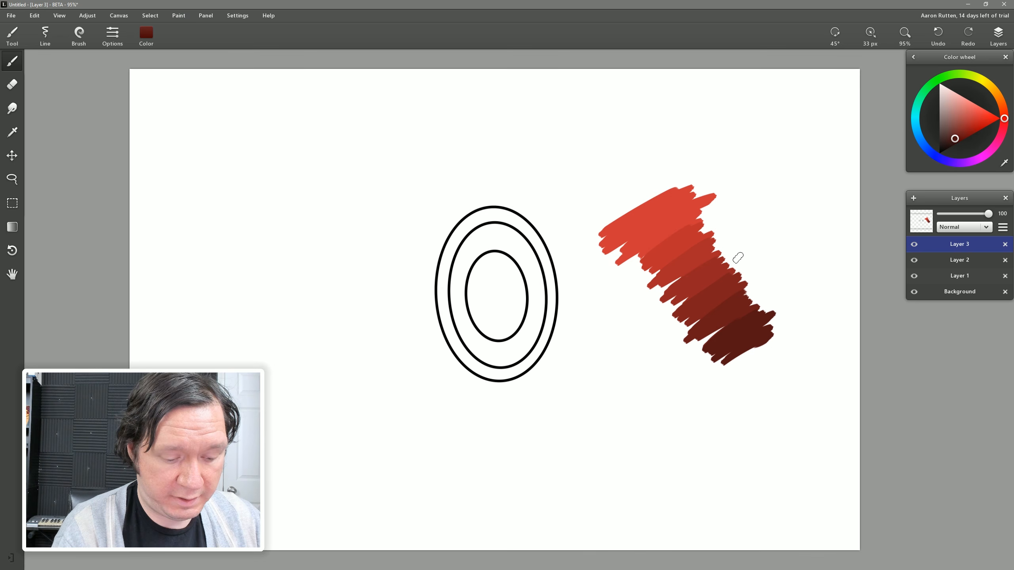
key(l)
mouse_move(754, 352)
mouse_down()
mouse_move(740, 360)
mouse_move(771, 361)
mouse_move(760, 381)
mouse_move(794, 380)
mouse_move(782, 394)
mouse_move(802, 396)
mouse_move(770, 407)
mouse_move(816, 387)
mouse_move(808, 428)
mouse_up()
key(l)
key(l)
key(l)
key(l)
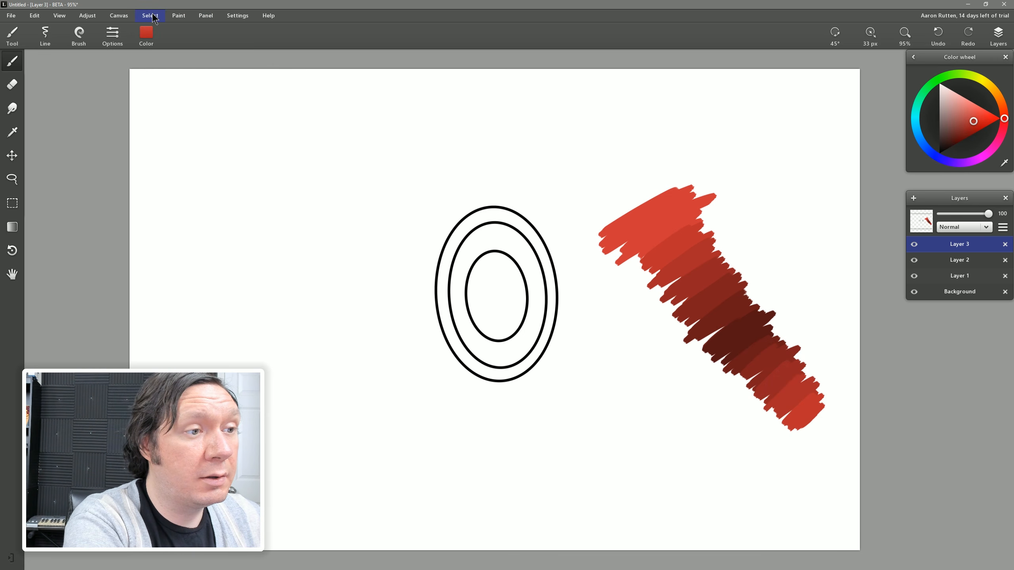
Continue the strip down from its bright end with bands of red, making the colour grayer step by step.
click(178, 16)
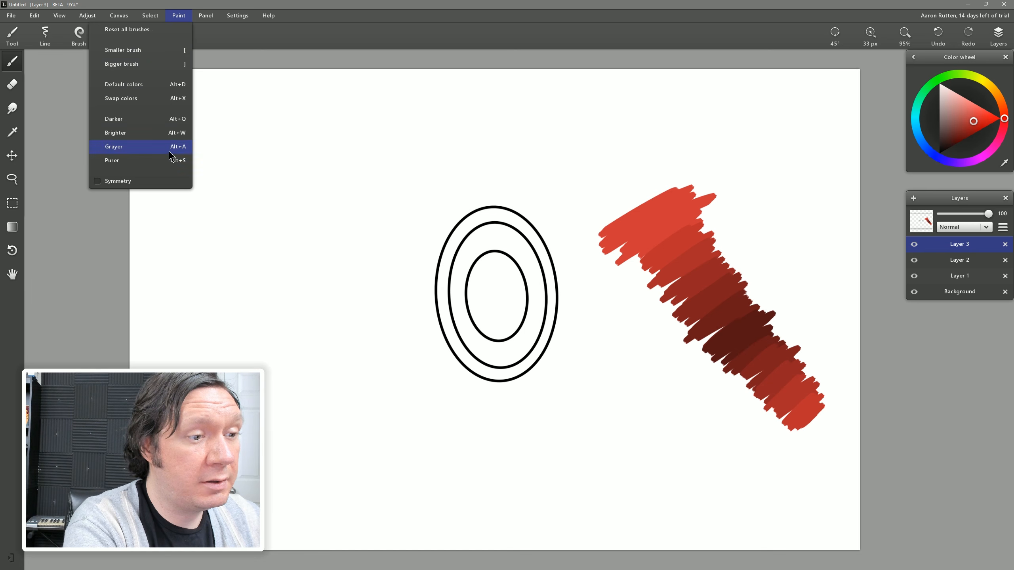
click(742, 167)
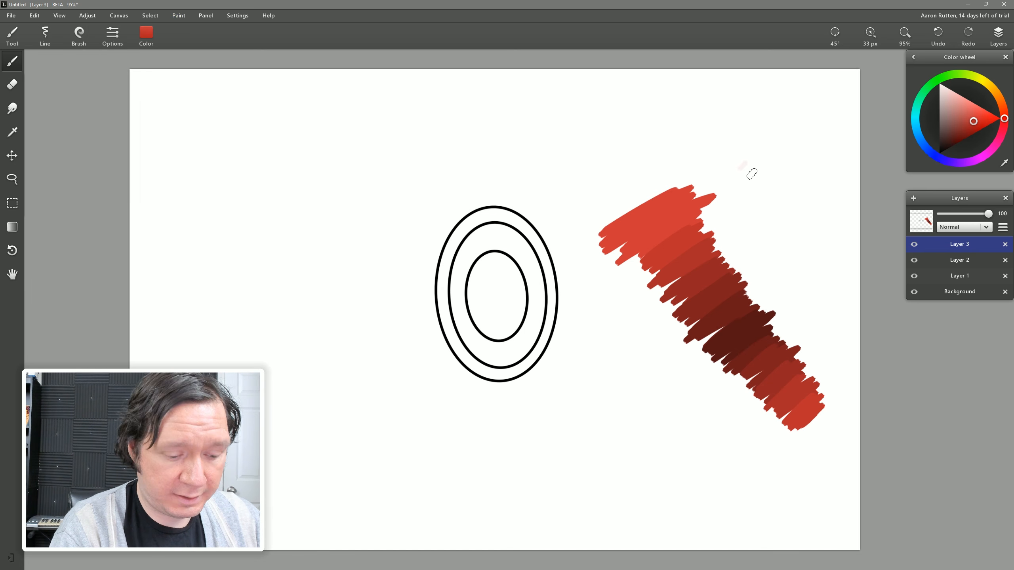
key(alt+Left)
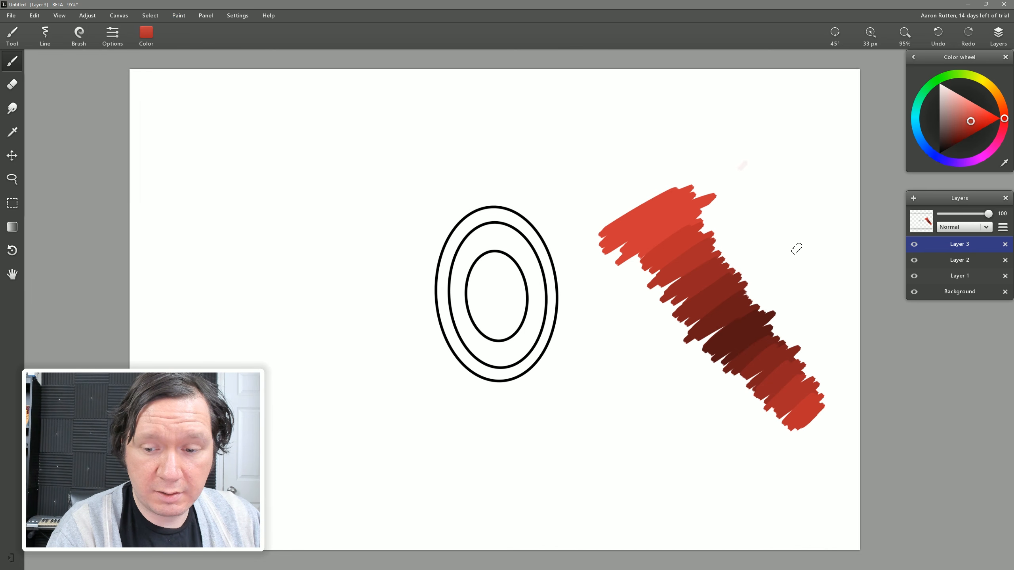
mouse_move(818, 418)
mouse_down()
mouse_move(794, 432)
mouse_move(826, 425)
mouse_move(782, 450)
mouse_move(823, 451)
mouse_move(774, 477)
mouse_move(811, 481)
mouse_move(780, 497)
mouse_move(783, 473)
mouse_up()
key(alt+Left)
key(alt+Left)
key(alt+Left)
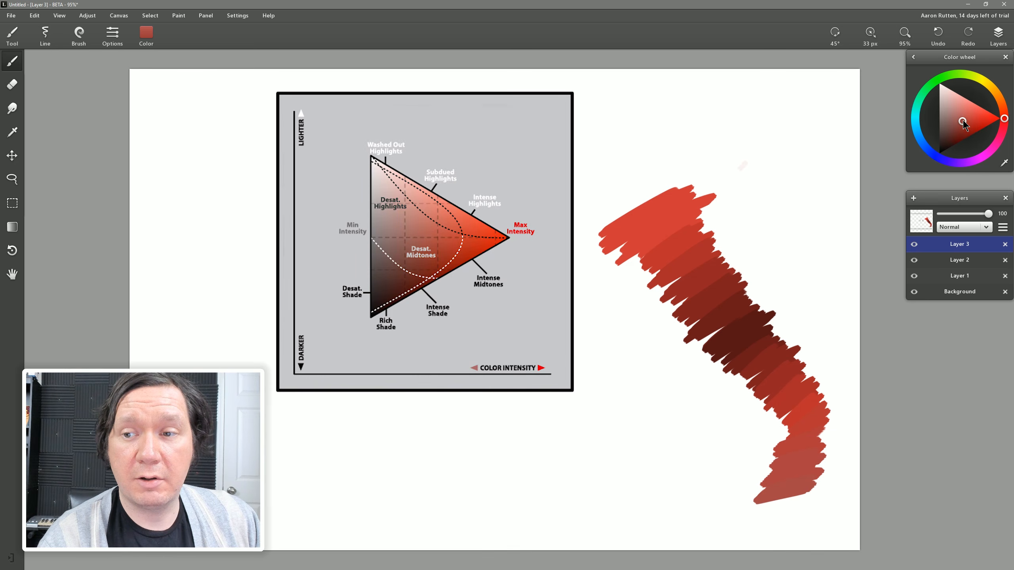
Check the panel and paint commands, and continue the strip toward the lower middle of the canvas with progressively purer reds.
click(205, 15)
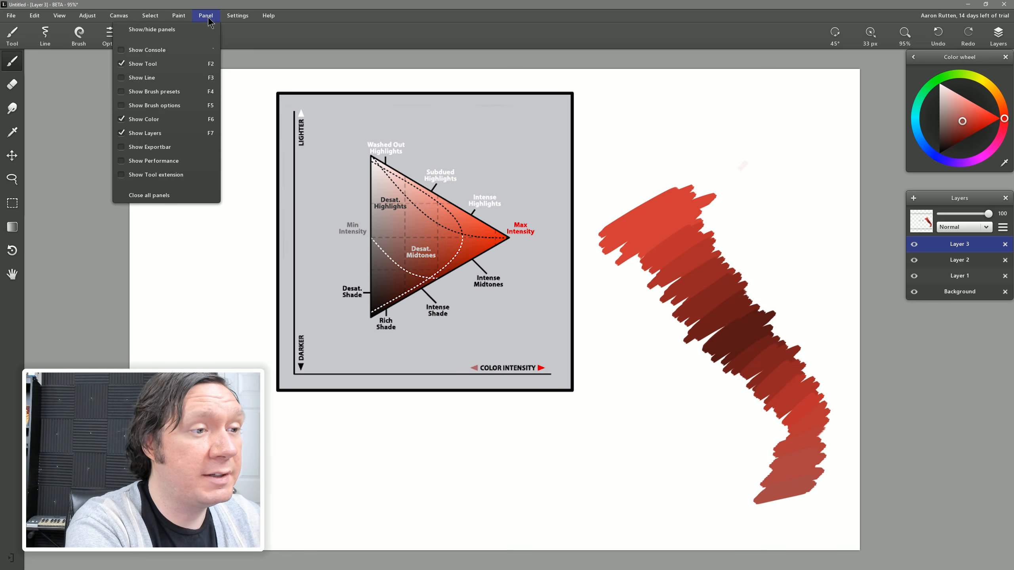
mouse_move(177, 18)
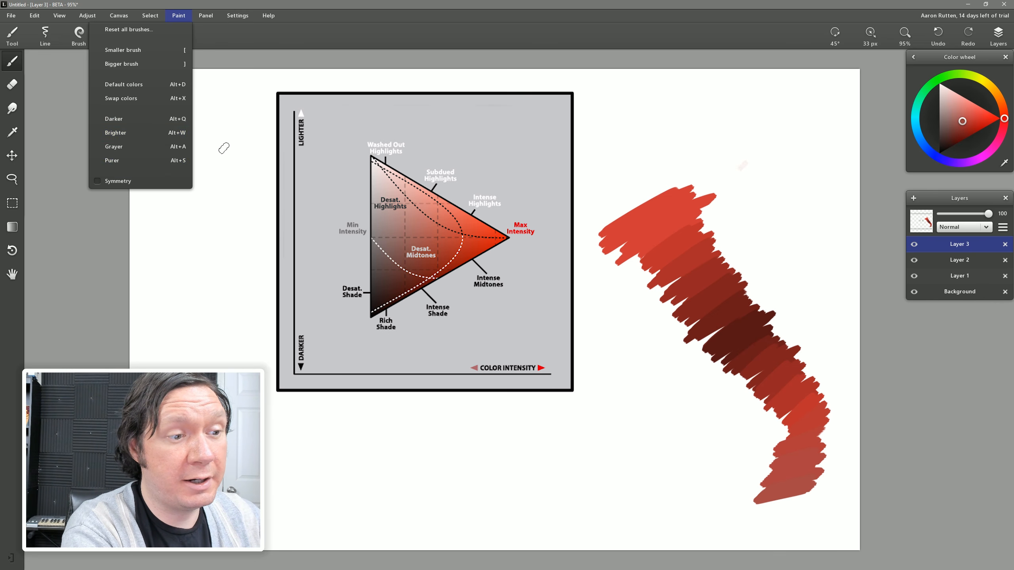
click(774, 504)
mouse_move(790, 501)
mouse_down()
mouse_move(730, 502)
mouse_move(742, 513)
mouse_move(697, 494)
mouse_move(701, 507)
mouse_move(635, 495)
mouse_move(603, 477)
mouse_move(617, 497)
mouse_move(563, 482)
mouse_up()
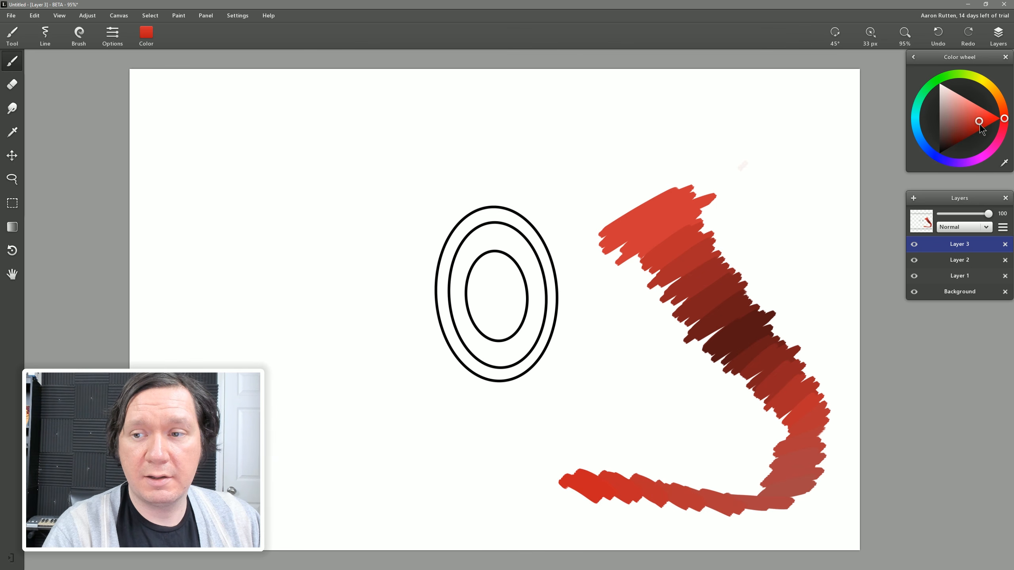
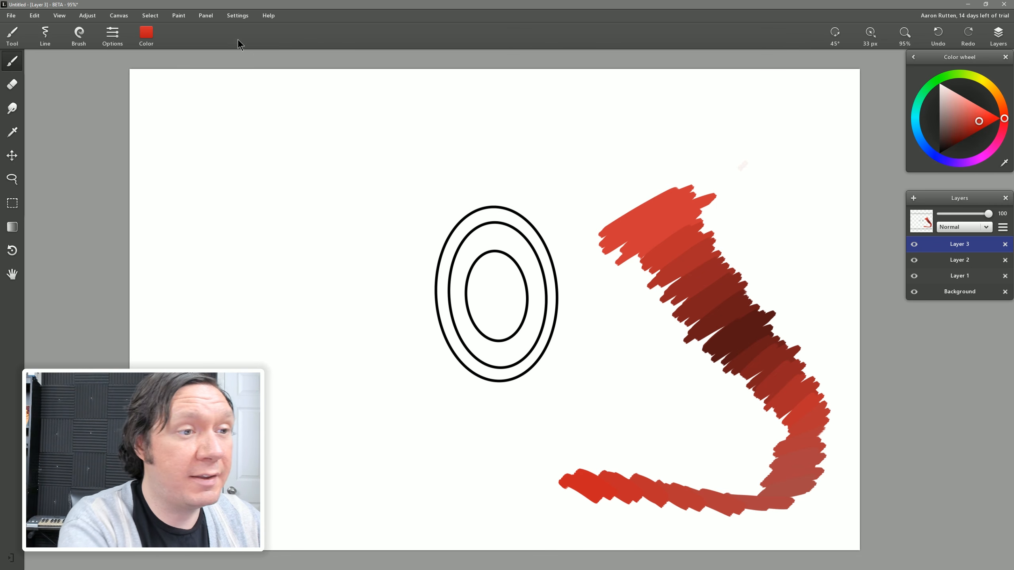
Turn on vertical symmetry, lengthen the axis by moving its upper handle up, and paint mirrored wavy red strokes around the ovals.
click(207, 17)
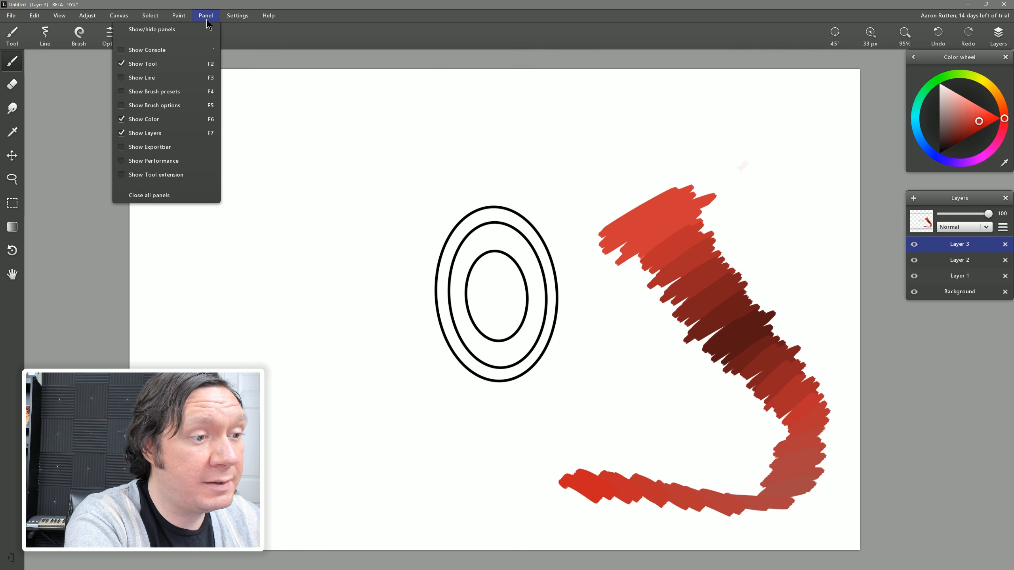
click(105, 182)
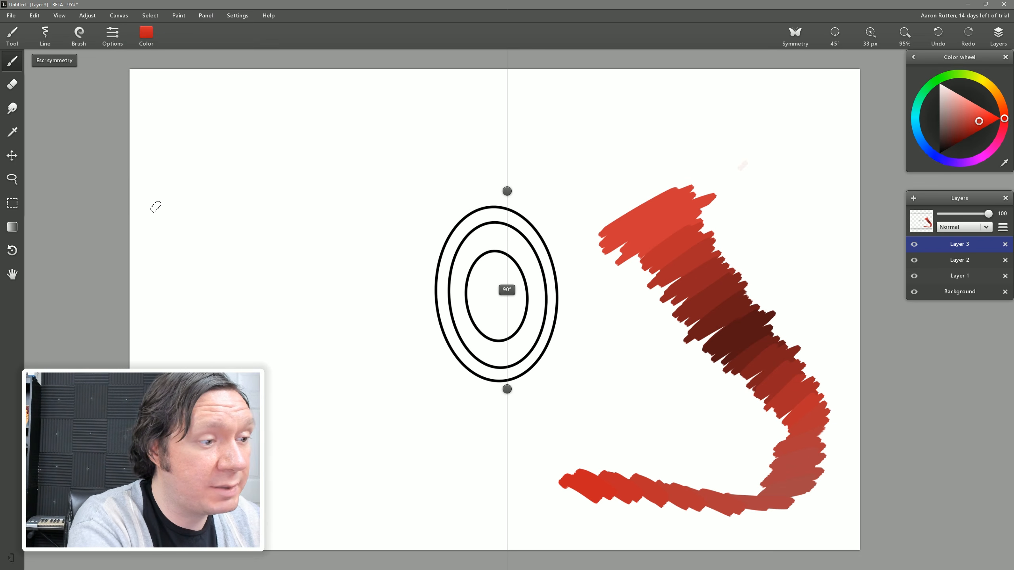
drag(508, 193, 510, 160)
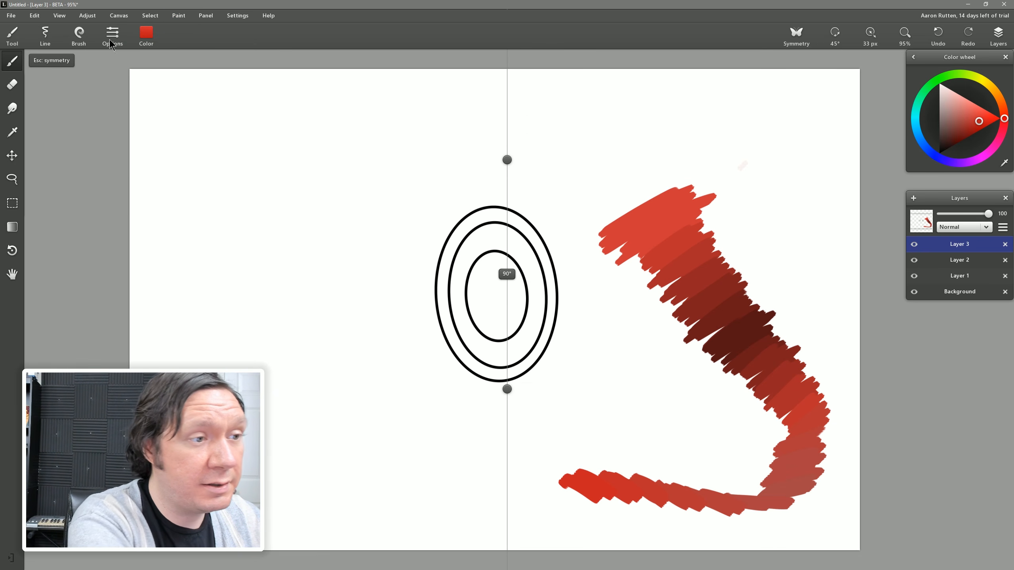
click(796, 35)
click(474, 179)
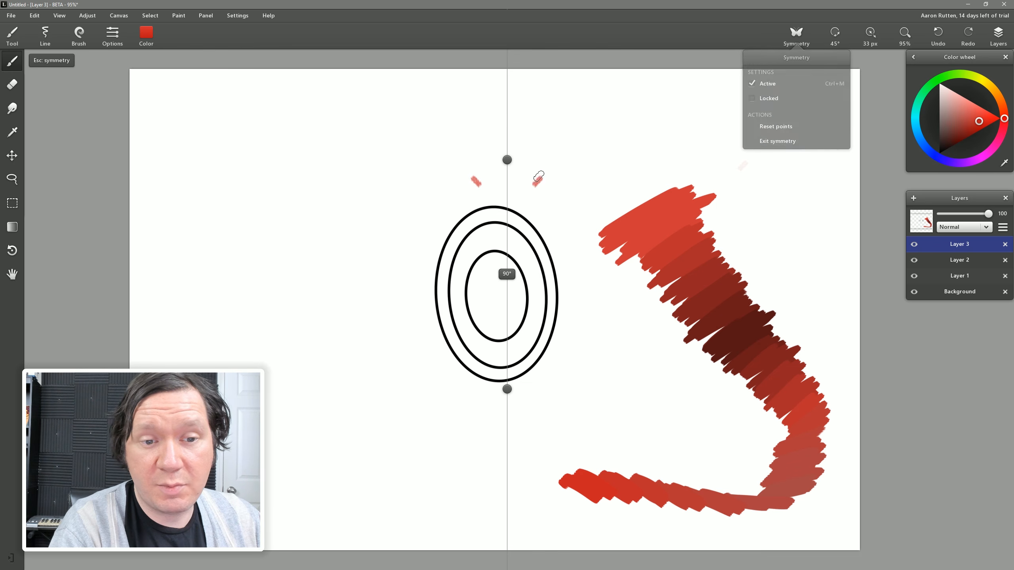
mouse_move(495, 154)
mouse_down()
mouse_move(430, 223)
mouse_move(405, 288)
mouse_move(426, 368)
mouse_move(459, 354)
mouse_move(455, 430)
mouse_move(476, 453)
mouse_move(490, 432)
mouse_move(504, 474)
mouse_up()
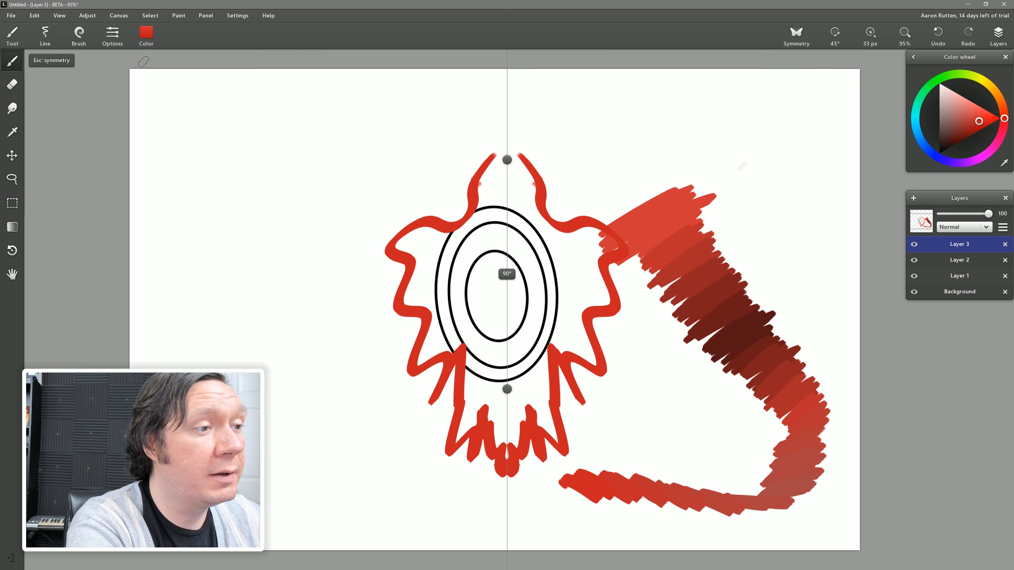
Check the console and close it, and show the line options.
click(207, 16)
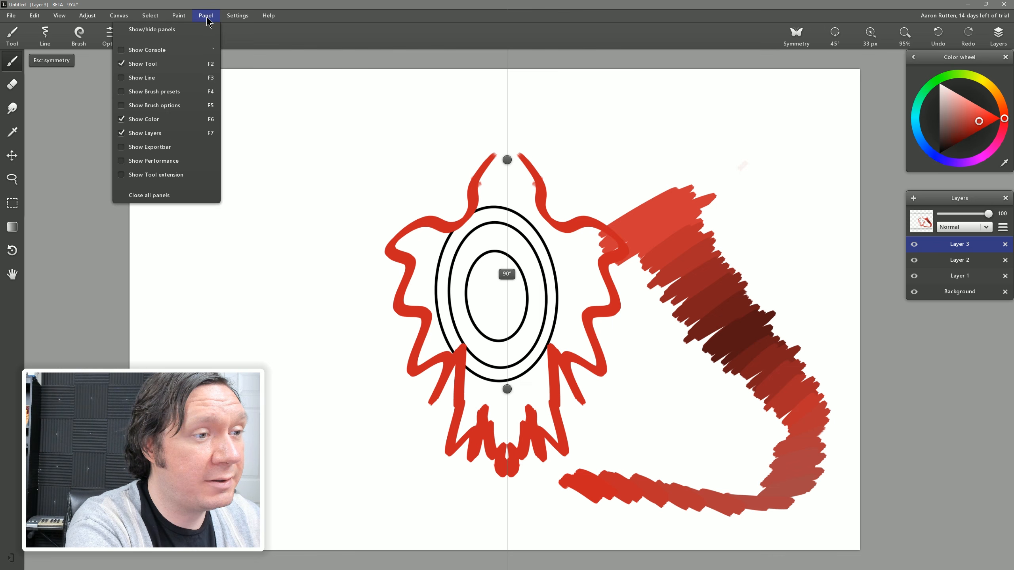
click(137, 56)
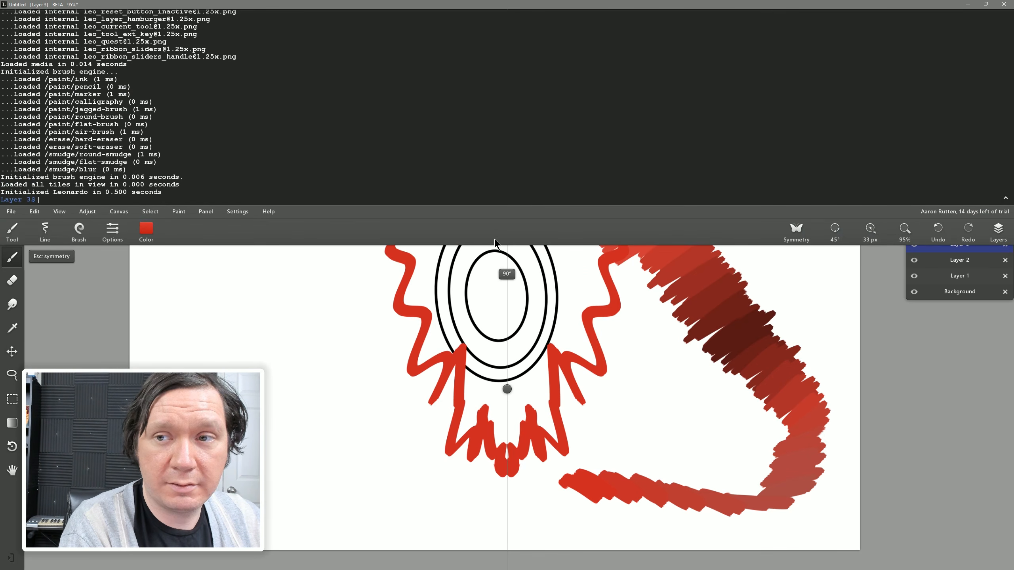
click(1006, 198)
key(l)
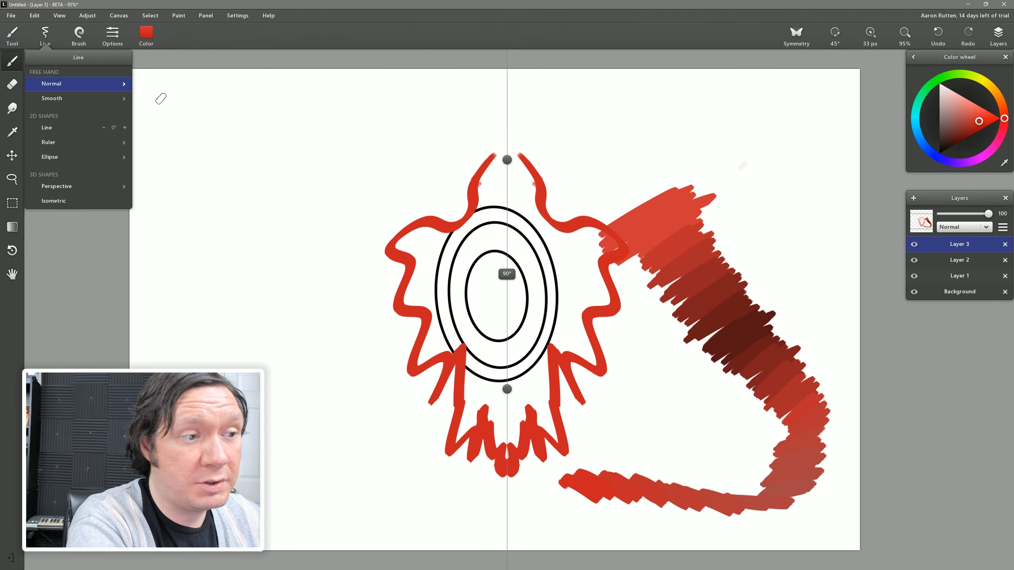
Show the Performance panel beside the drawing and paint dense mirrored red strokes across the ovals.
click(207, 17)
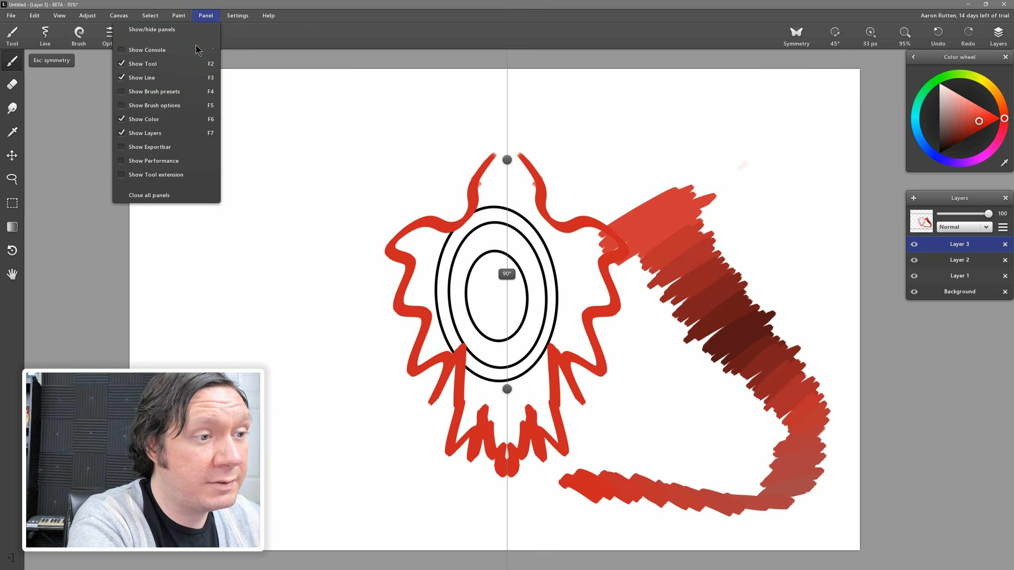
click(169, 161)
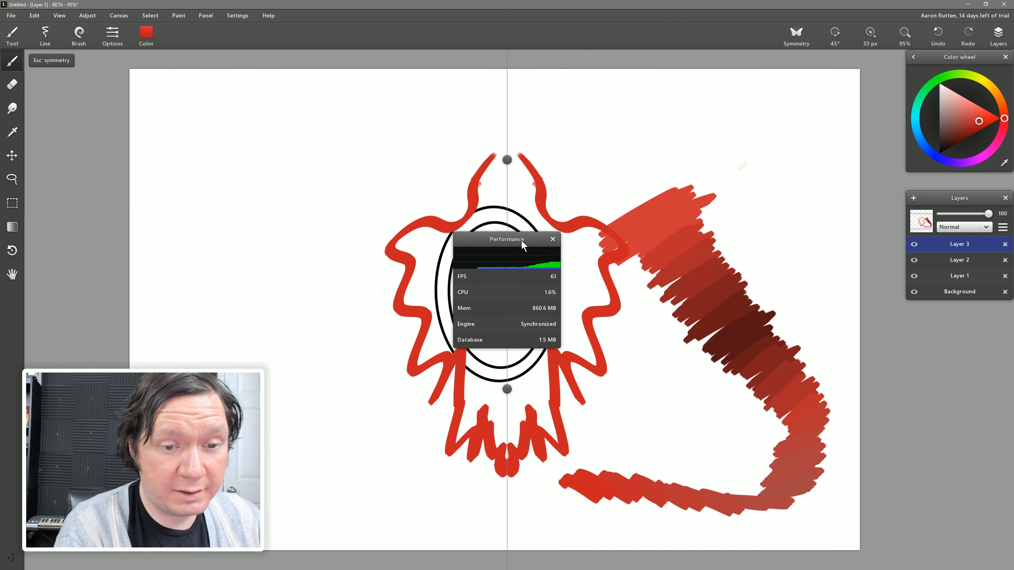
drag(520, 239, 119, 148)
mouse_move(375, 151)
mouse_down()
mouse_move(398, 154)
mouse_move(302, 300)
mouse_move(390, 234)
mouse_move(492, 194)
mouse_move(365, 389)
mouse_move(393, 413)
mouse_move(567, 348)
mouse_move(400, 343)
mouse_move(429, 195)
mouse_move(525, 123)
mouse_move(507, 182)
mouse_move(360, 345)
mouse_move(389, 354)
mouse_up()
Smudge the upper part of the mirrored red strokes, and enlarge the smudge brush to 1000 px.
key(s)
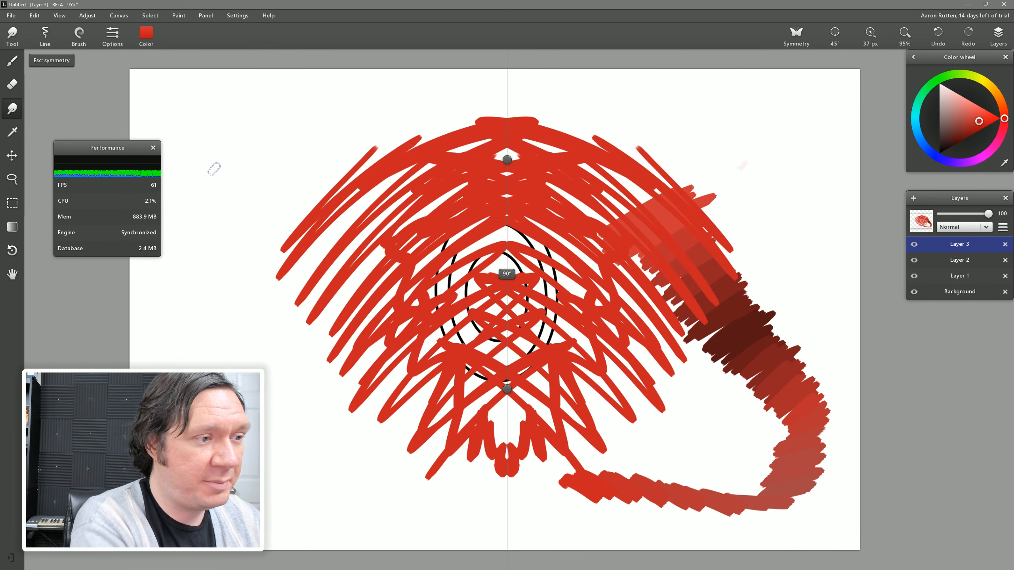
mouse_move(454, 188)
mouse_down()
mouse_move(490, 175)
mouse_move(481, 271)
mouse_move(510, 359)
mouse_up()
key(bracketright)
key(bracketright)
key(bracketright)
key(bracketright)
key(bracketright)
key(bracketright)
key(bracketright)
key(bracketright)
key(bracketright)
key(bracketright)
key(bracketright)
key(bracketright)
key(bracketright)
key(bracketright)
key(bracketright)
key(bracketright)
key(bracketright)
key(bracketright)
key(bracketright)
key(bracketright)
key(bracketright)
key(bracketright)
key(bracketright)
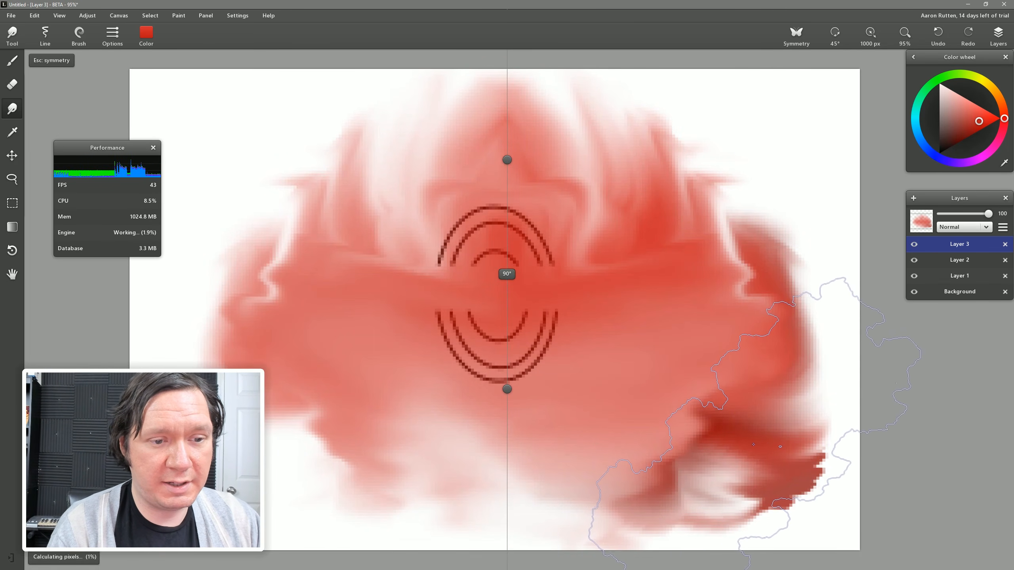
Try smearing the whole painting with the 1000 px smudge brush, and undo the smears.
key(ctrl+z)
mouse_move(490, 301)
mouse_down()
mouse_move(380, 251)
mouse_move(411, 331)
mouse_move(547, 403)
mouse_move(581, 346)
mouse_up()
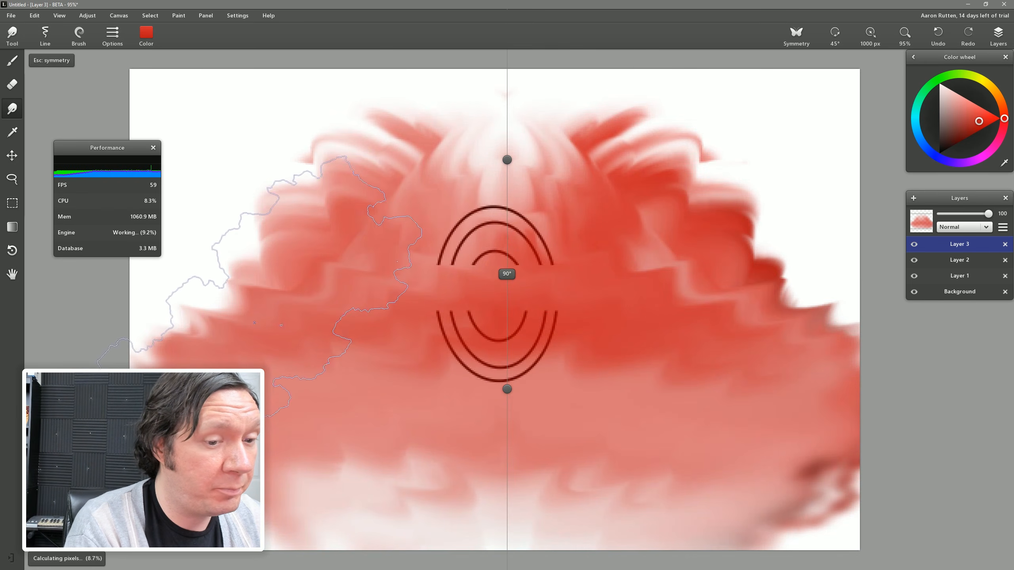
key(ctrl+z)
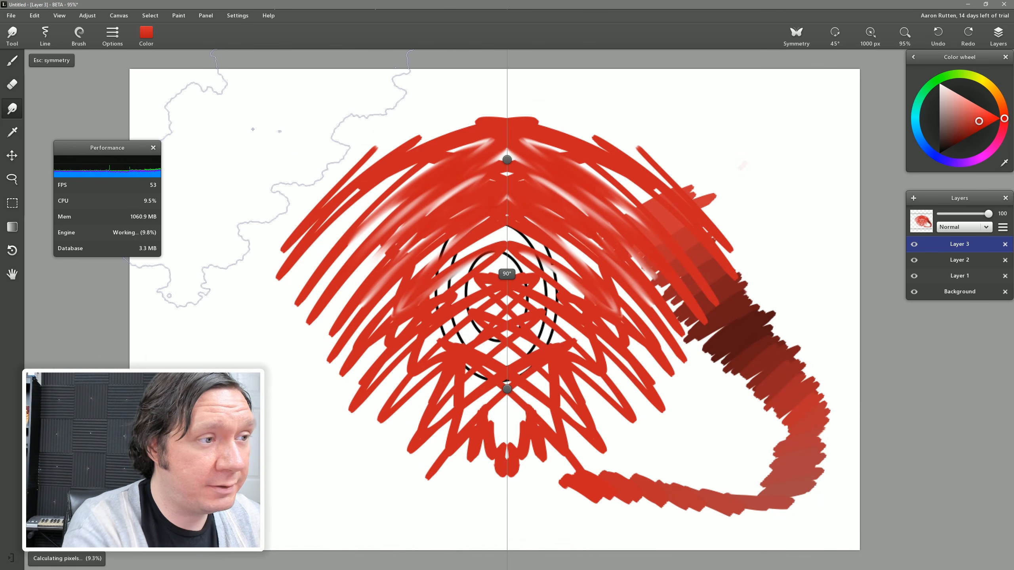
Start a new blank painting.
click(11, 15)
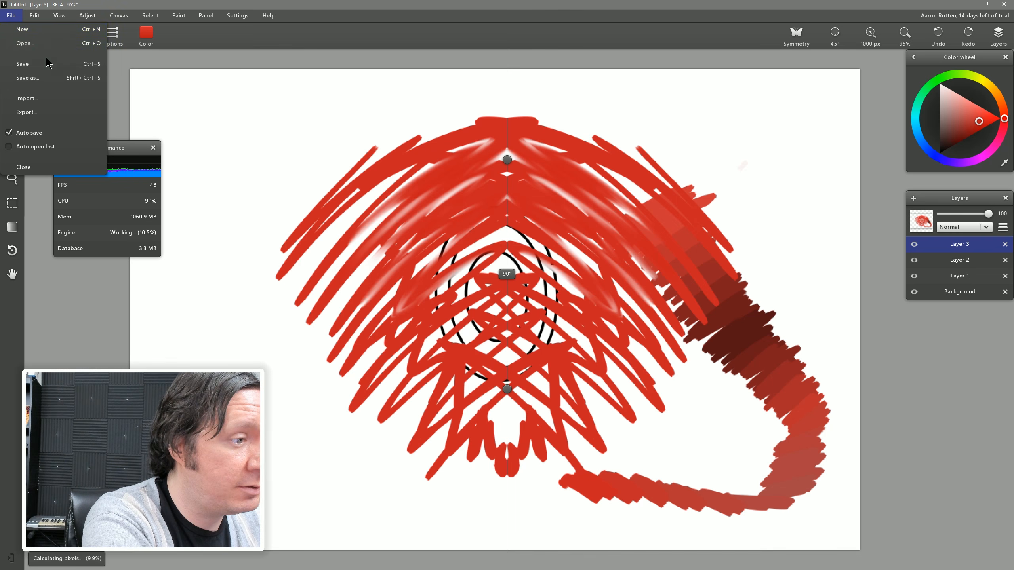
click(44, 42)
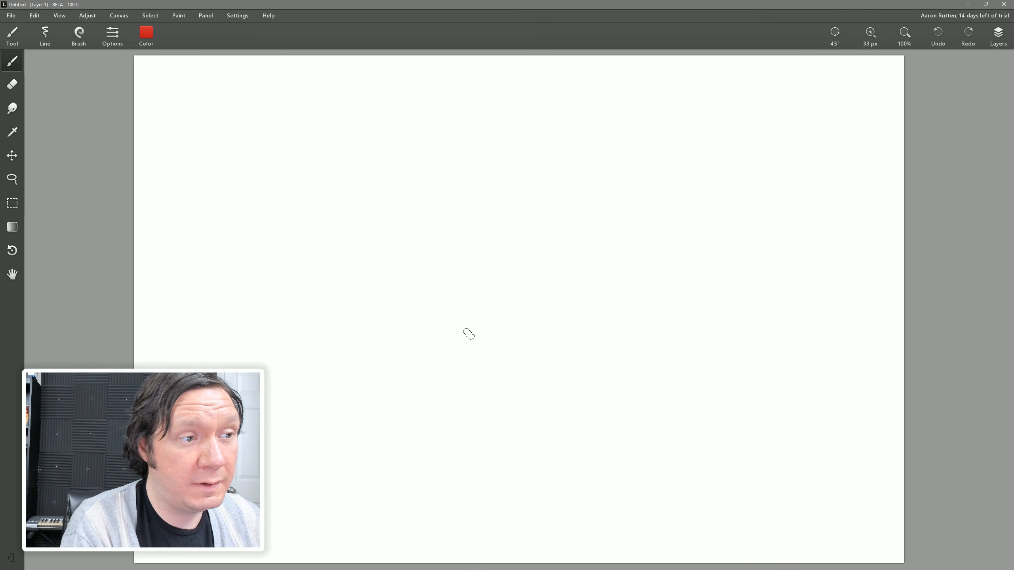
click(120, 16)
click(56, 30)
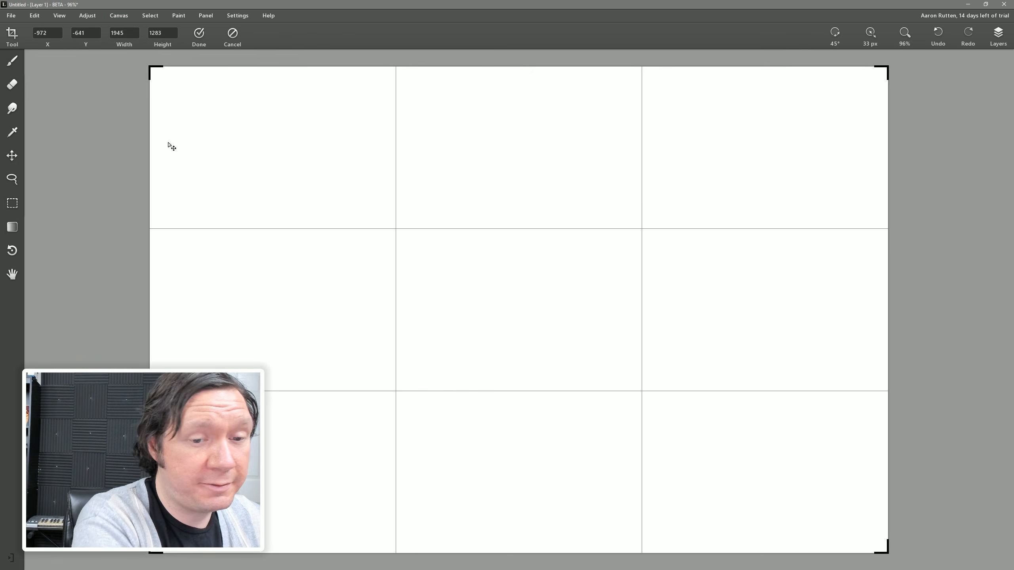
drag(134, 27, 107, 34)
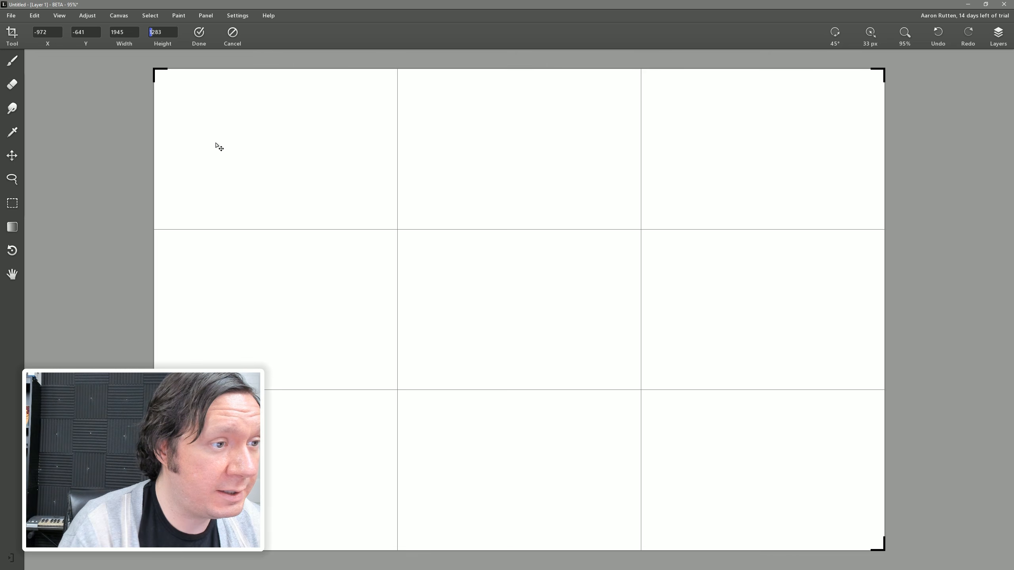
click(164, 30)
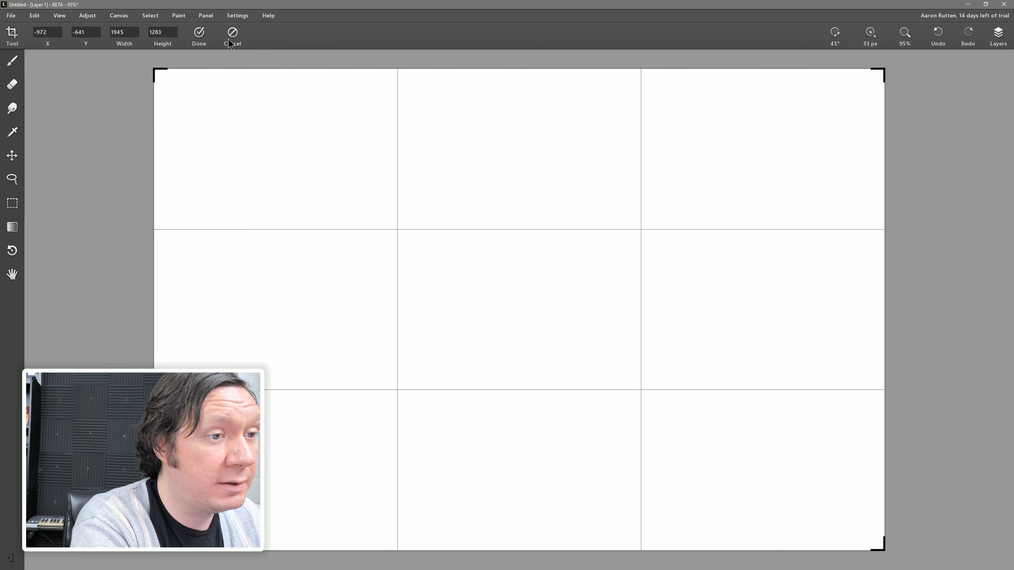
click(120, 16)
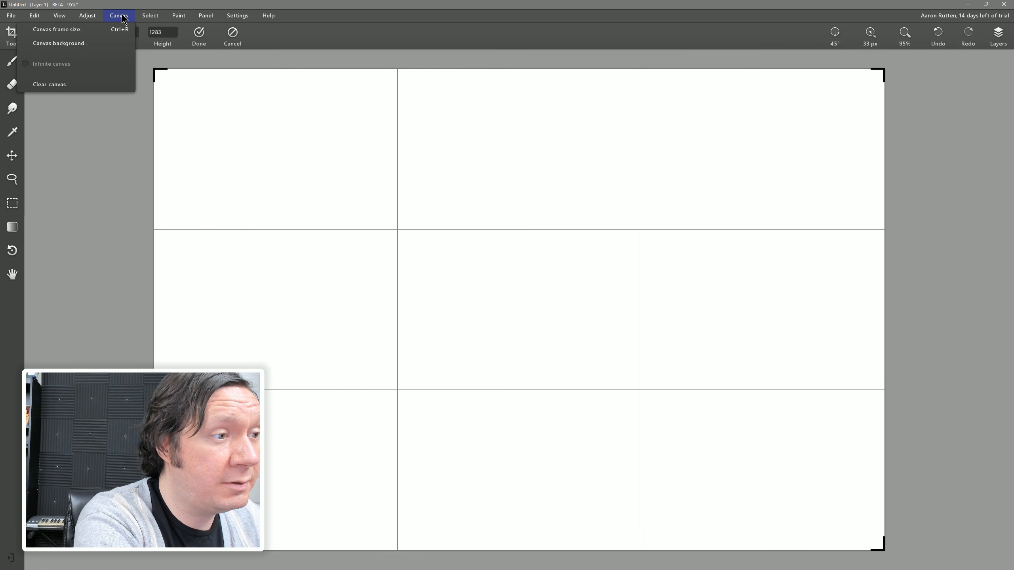
click(55, 63)
click(234, 39)
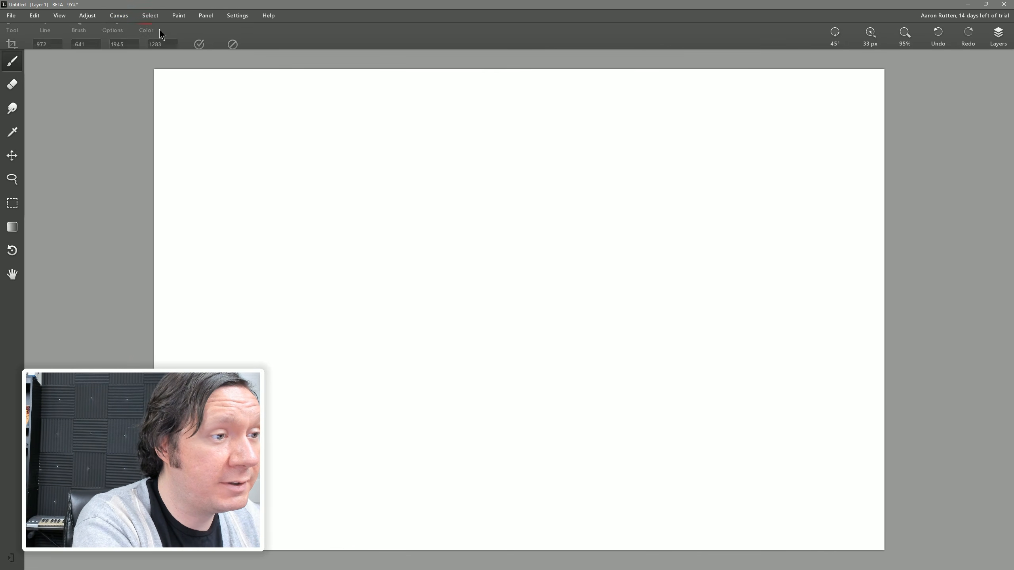
Make the canvas infinite and scribble broad red zigzag strokes across it at 50% zoom.
click(124, 18)
click(70, 66)
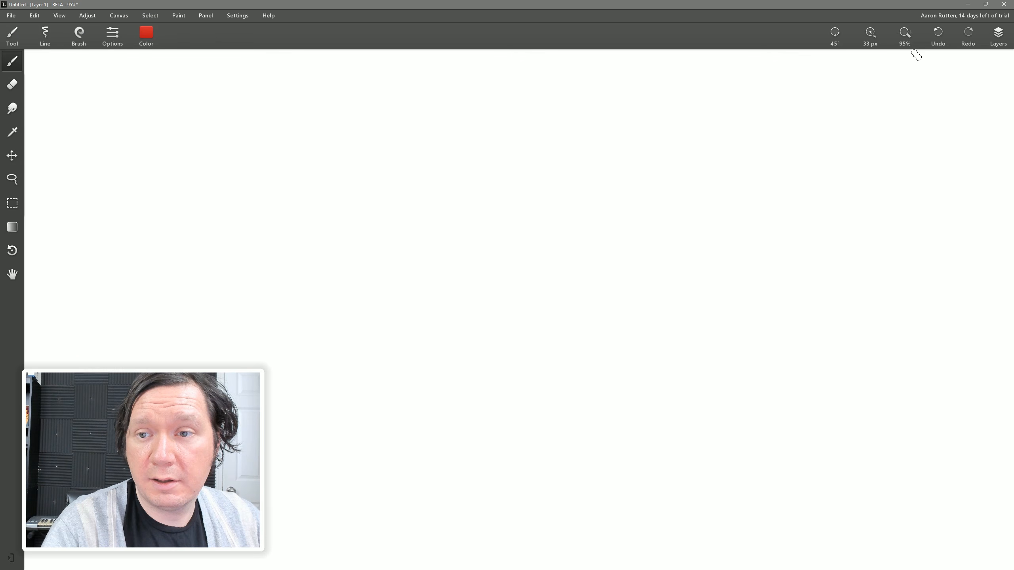
click(911, 37)
click(891, 32)
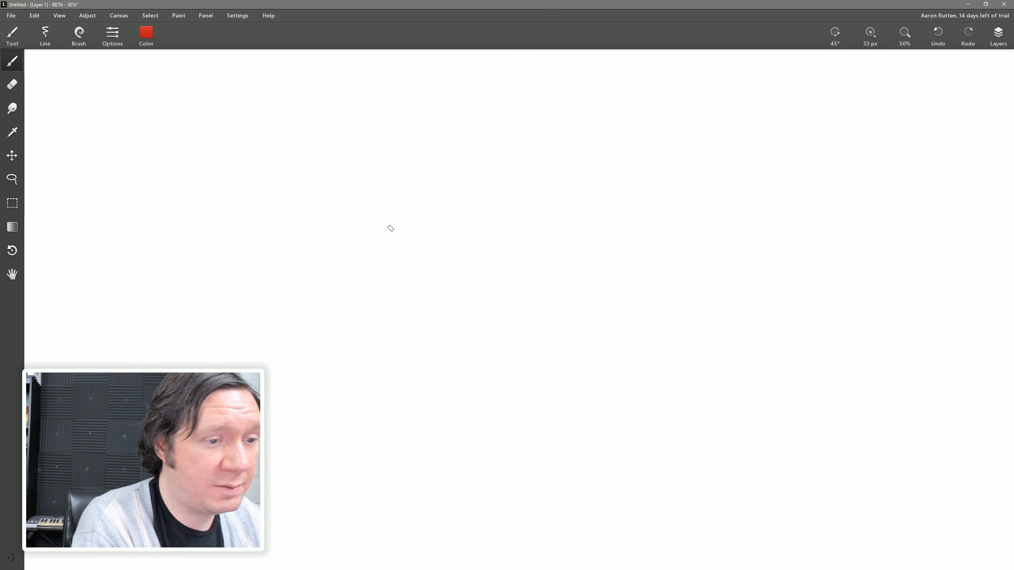
mouse_move(471, 222)
mouse_down()
mouse_move(377, 286)
mouse_move(505, 234)
mouse_move(517, 276)
mouse_move(486, 419)
mouse_move(659, 280)
mouse_move(437, 170)
mouse_move(545, 181)
mouse_move(747, 313)
mouse_move(682, 424)
mouse_up()
Show the Performance panel beside the scribble and smear the red strokes with the 1000 px smudge brush.
click(206, 16)
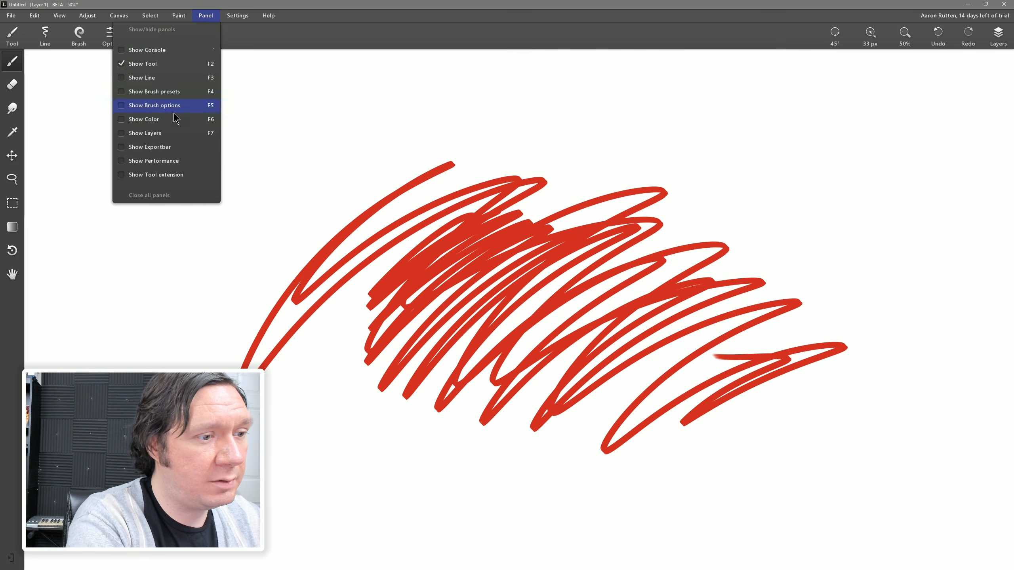
click(129, 160)
drag(504, 240, 224, 132)
click(12, 108)
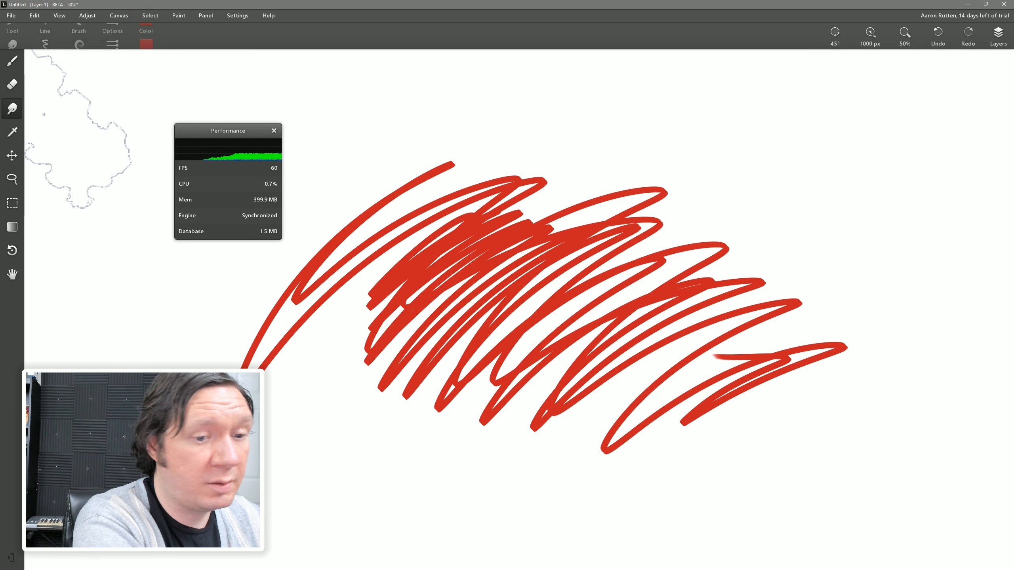
mouse_move(389, 170)
mouse_down()
mouse_move(519, 259)
mouse_move(693, 218)
mouse_move(414, 211)
mouse_move(730, 435)
mouse_move(720, 204)
mouse_move(421, 337)
mouse_move(814, 487)
mouse_move(883, 480)
mouse_up()
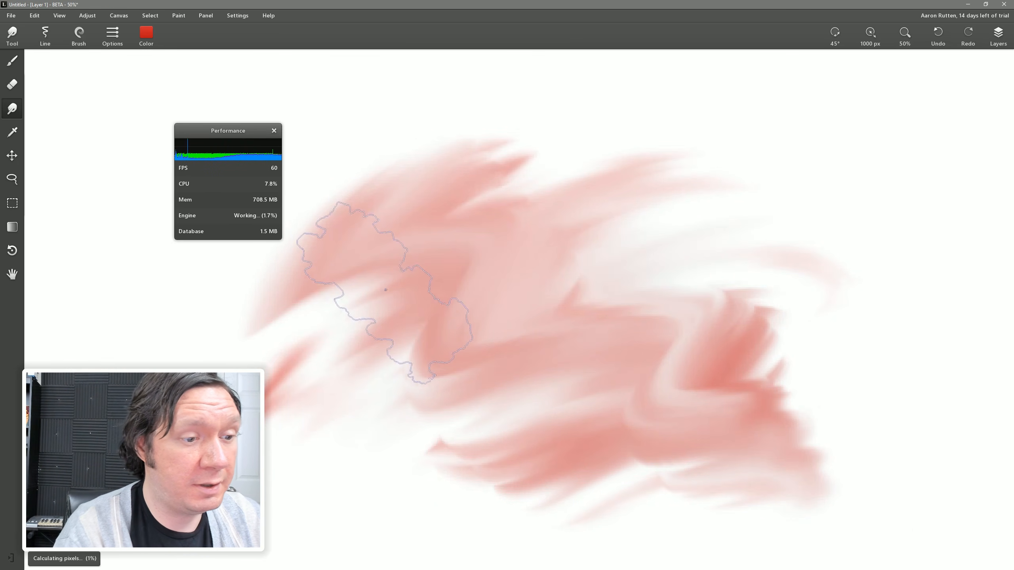
Paint large soft red strokes over the smudged area with the air brush at 1000 px.
click(11, 60)
click(79, 35)
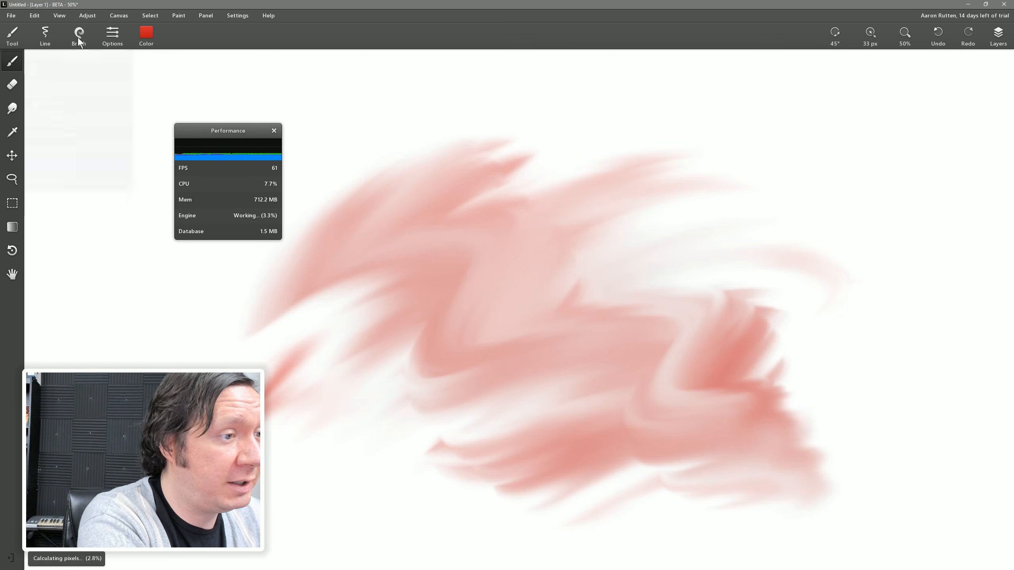
click(57, 185)
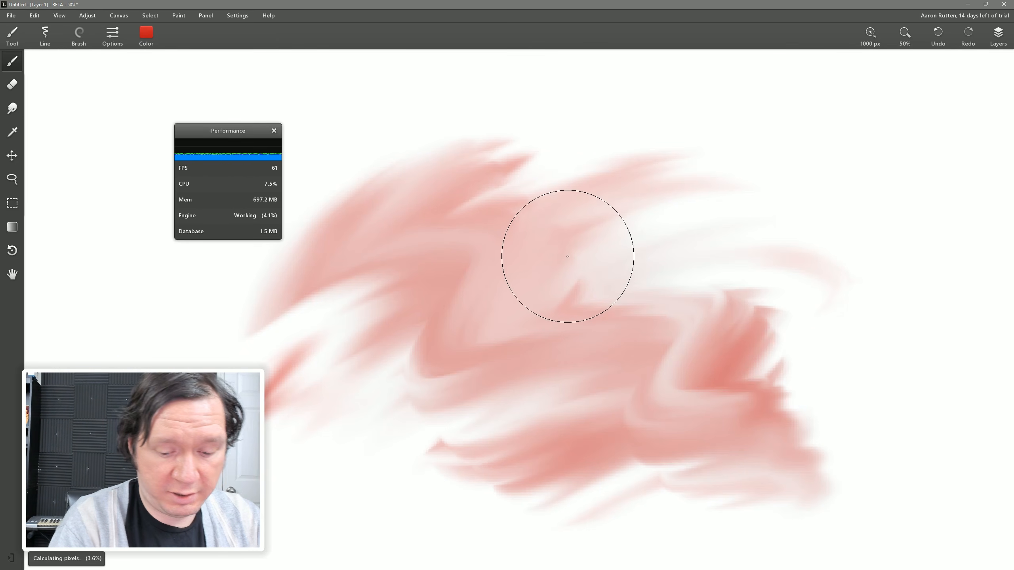
mouse_move(762, 203)
mouse_down()
mouse_move(355, 237)
mouse_move(516, 526)
mouse_move(799, 559)
mouse_move(790, 74)
mouse_up()
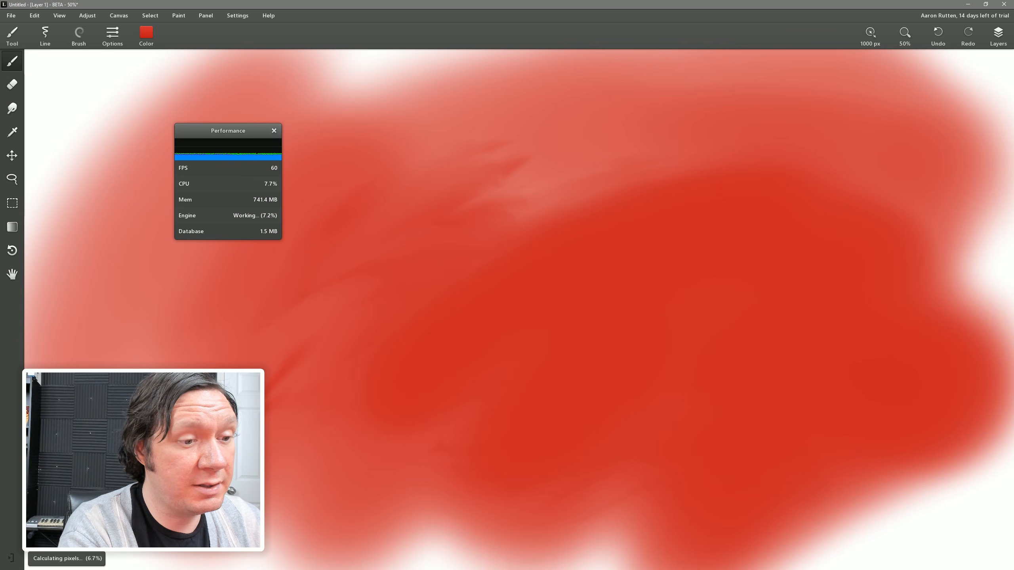
Close the Performance panel and show the tool extension with the modifier keys.
click(274, 131)
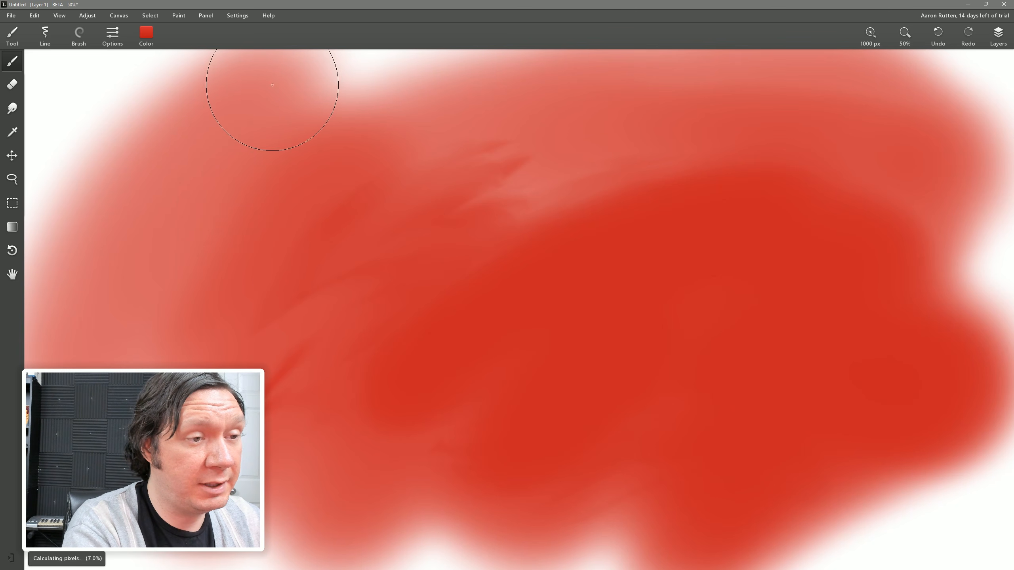
click(236, 16)
mouse_move(215, 16)
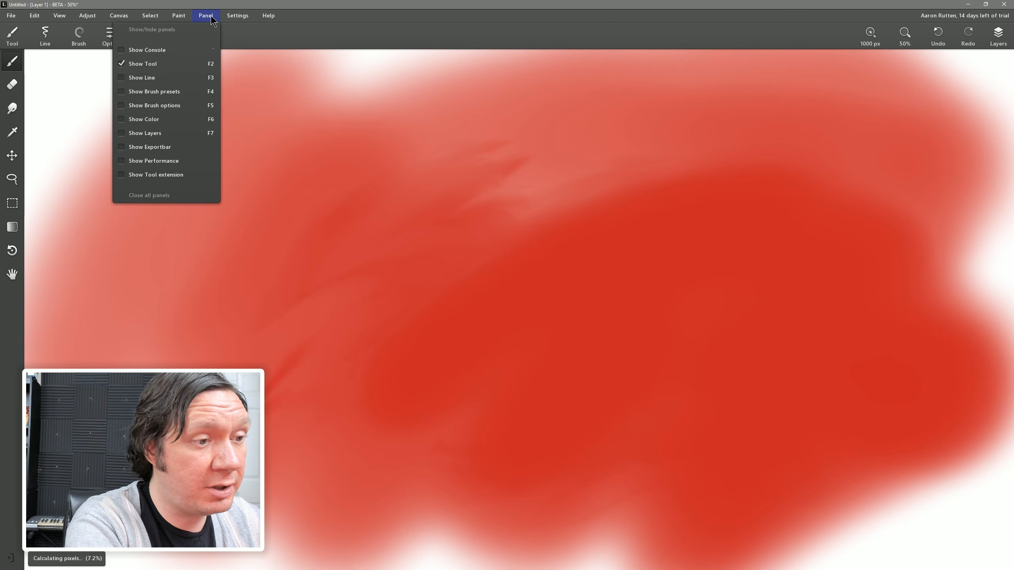
click(122, 176)
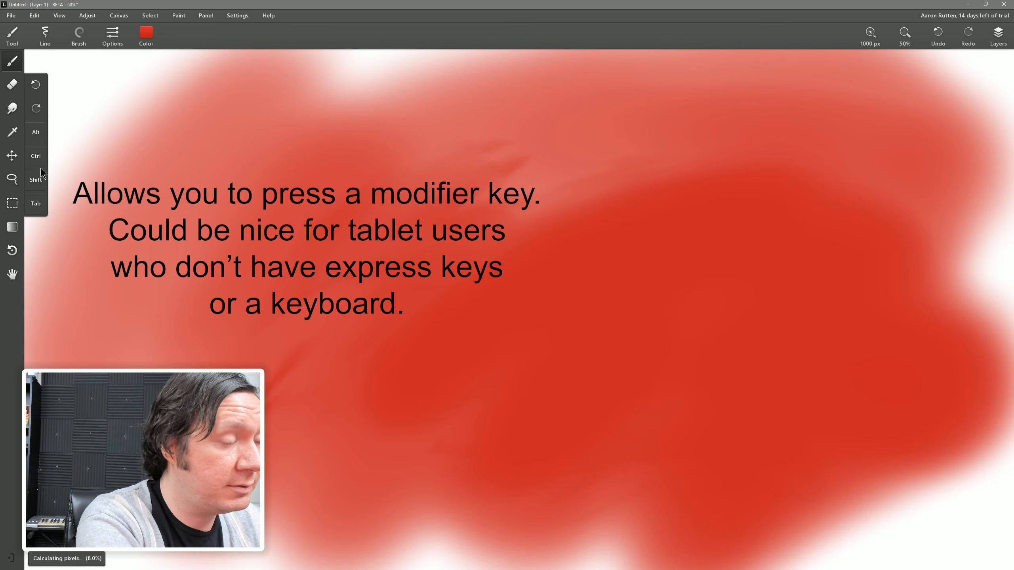
Set the user interface size to 100% and close Leonardo to restart it.
click(239, 15)
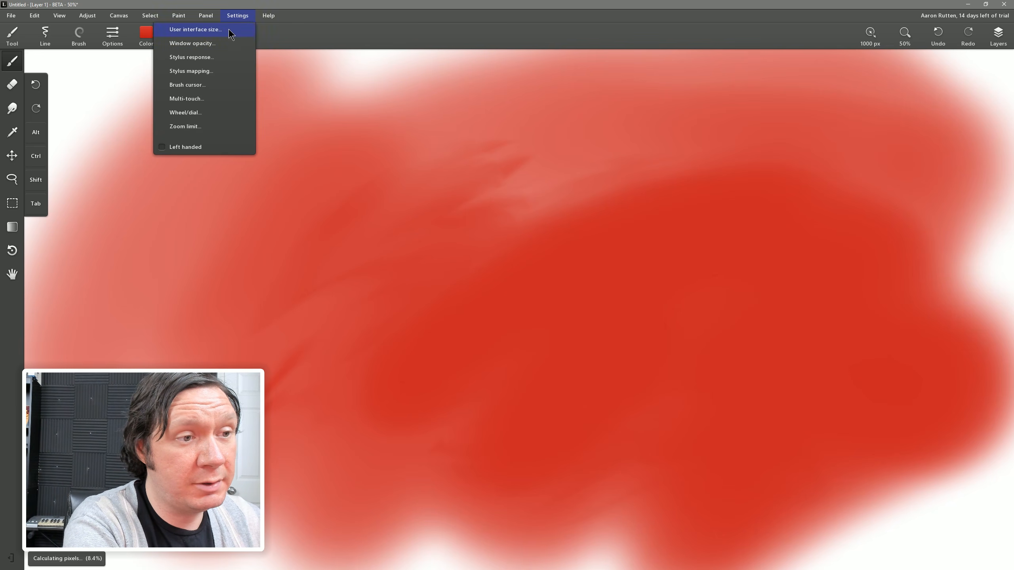
click(229, 32)
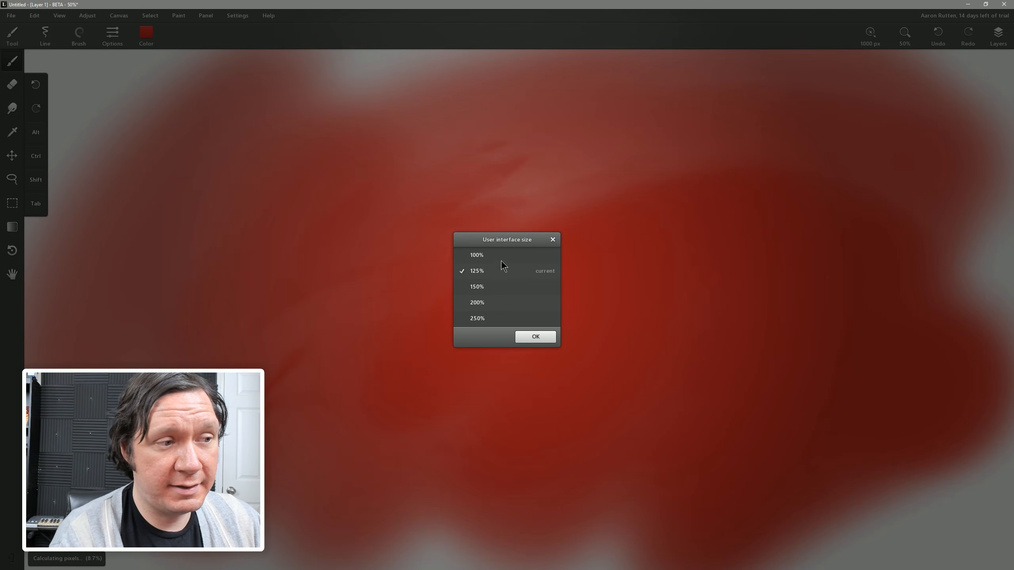
click(480, 256)
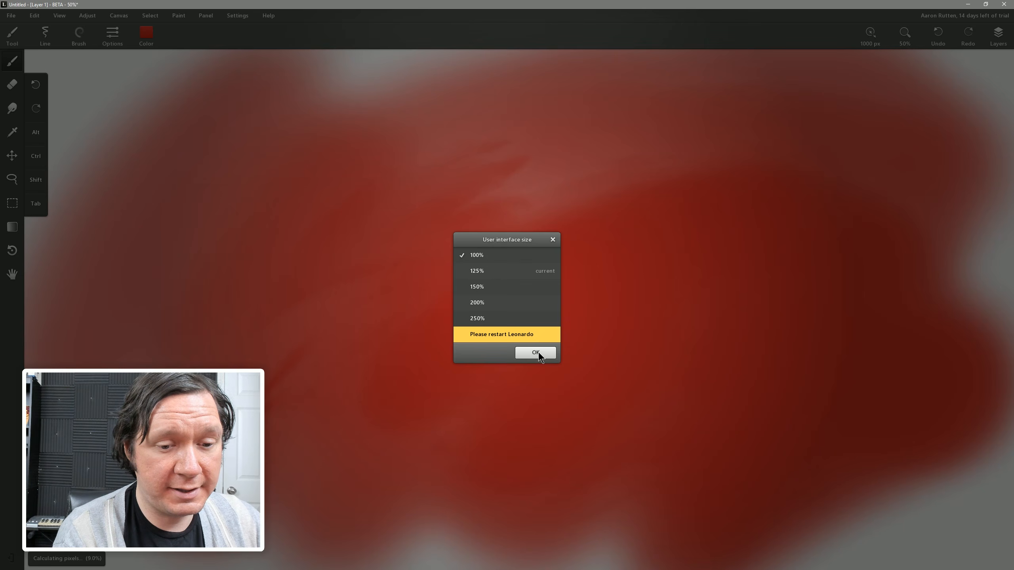
click(535, 352)
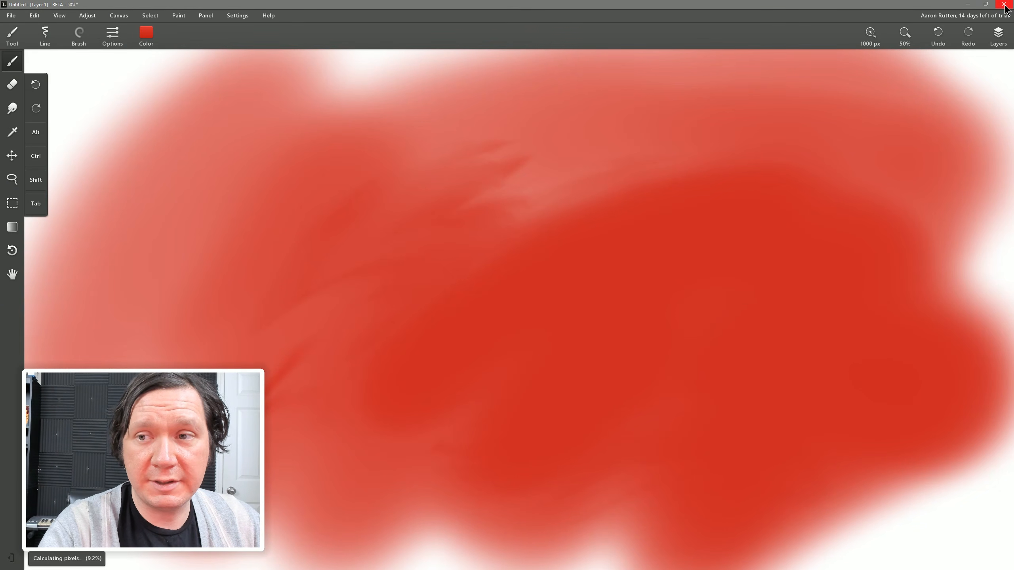
click(1003, 4)
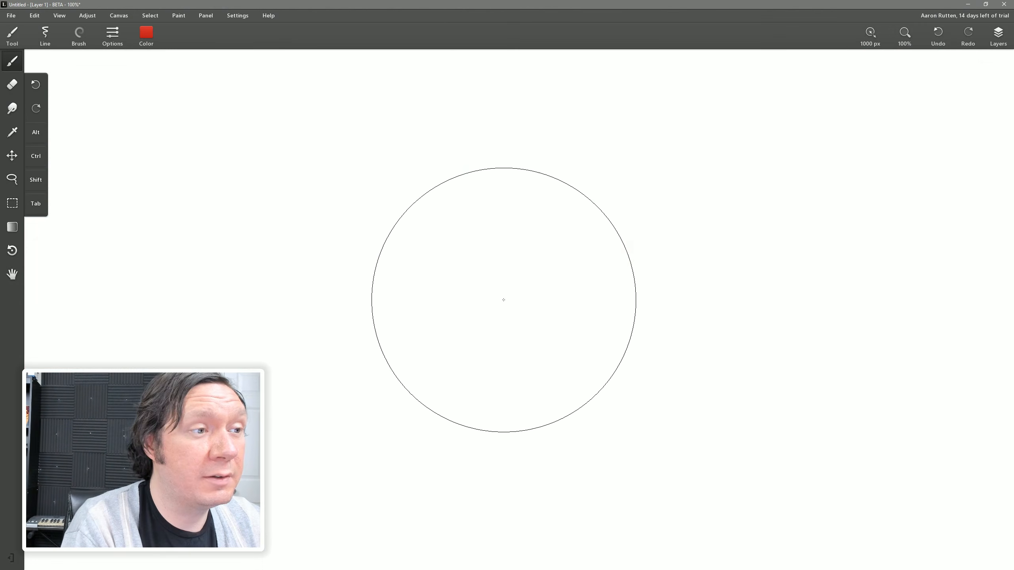
Set the user interface size to 250% and restart Leonardo.
click(241, 18)
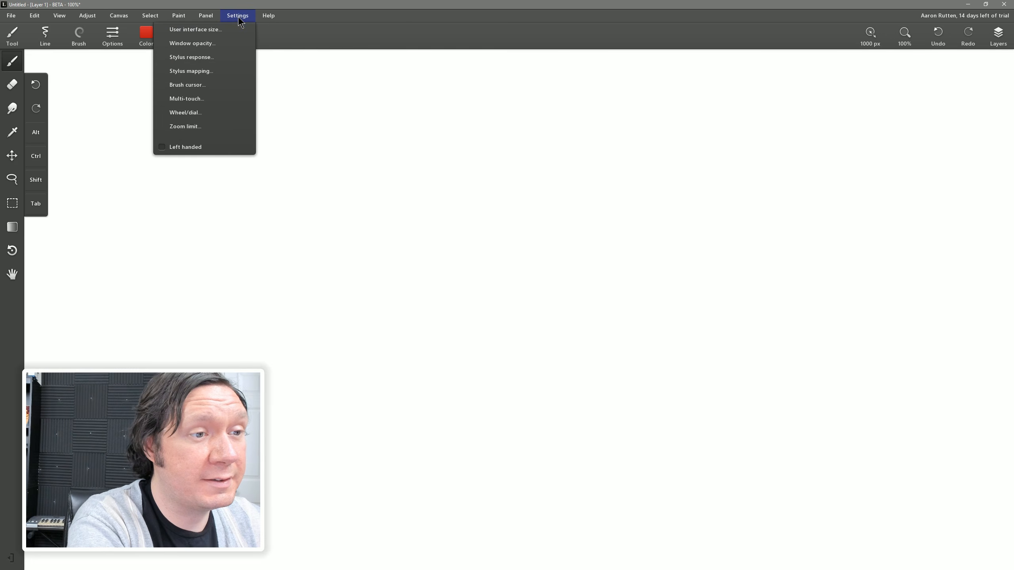
click(236, 31)
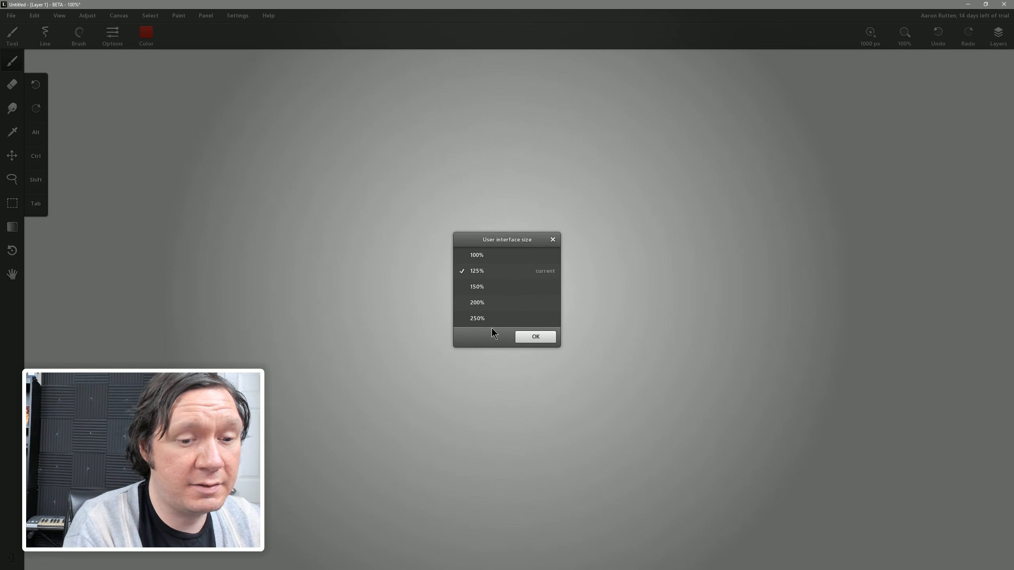
click(473, 318)
click(536, 352)
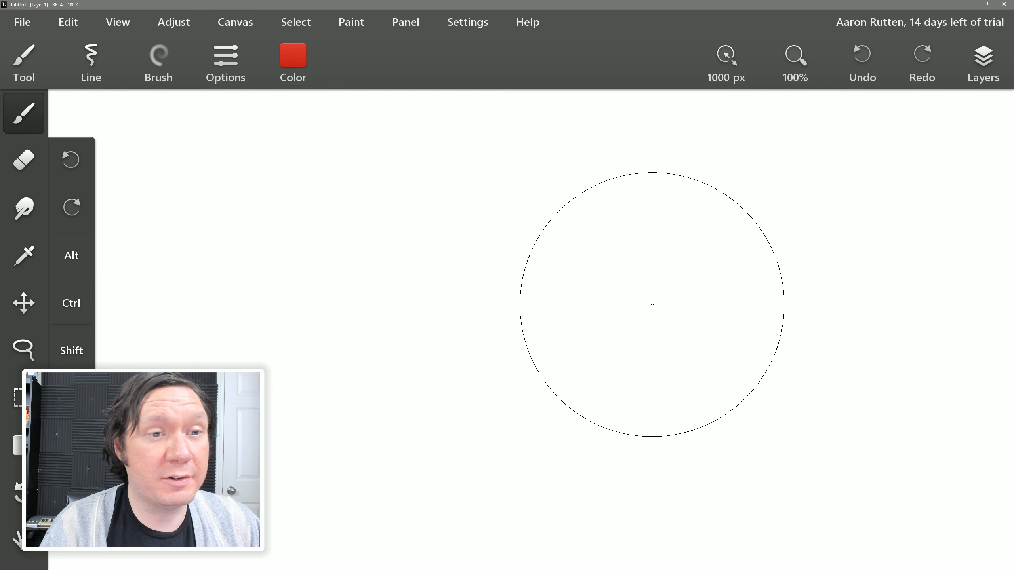
Set the user interface size to 100% and restart Leonardo.
click(452, 28)
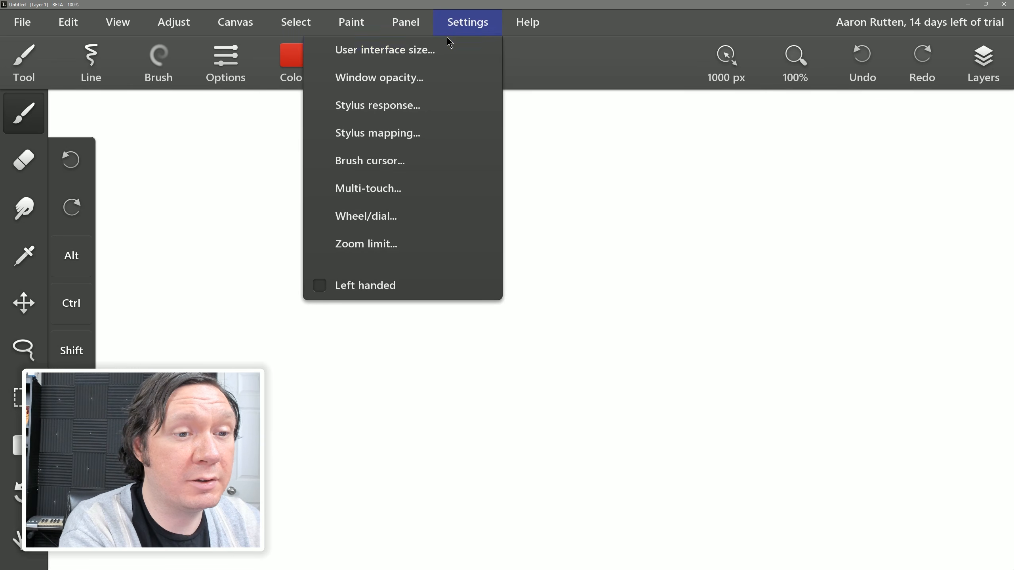
click(408, 52)
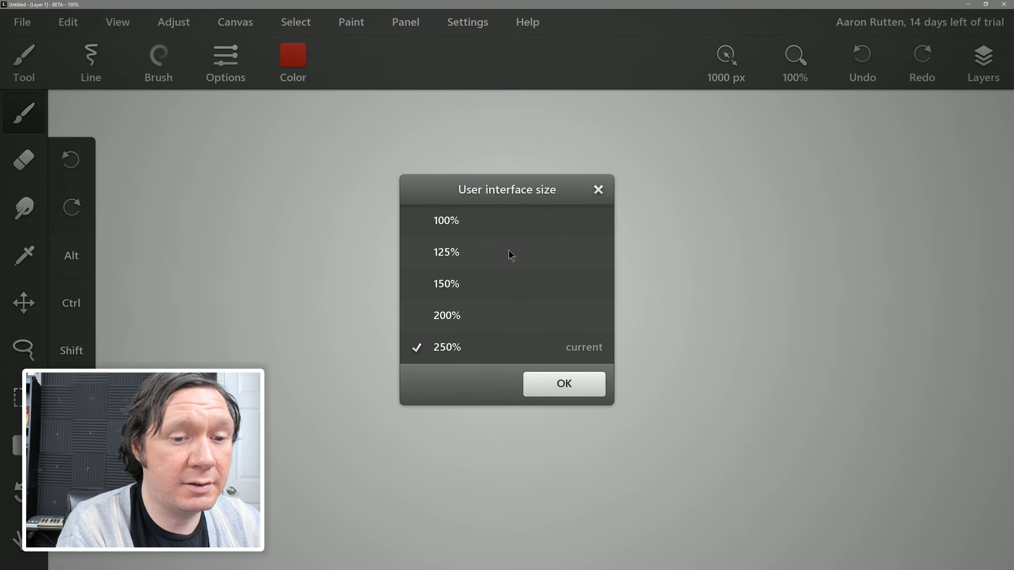
click(450, 228)
click(561, 416)
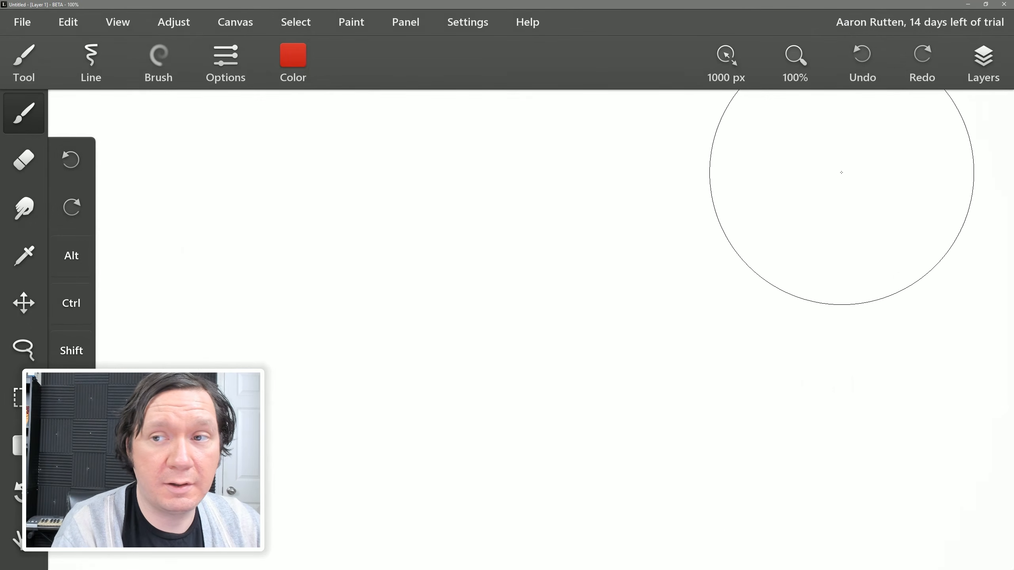
Try a lower window opacity, then return the opacity to 100% and confirm.
click(202, 16)
click(188, 42)
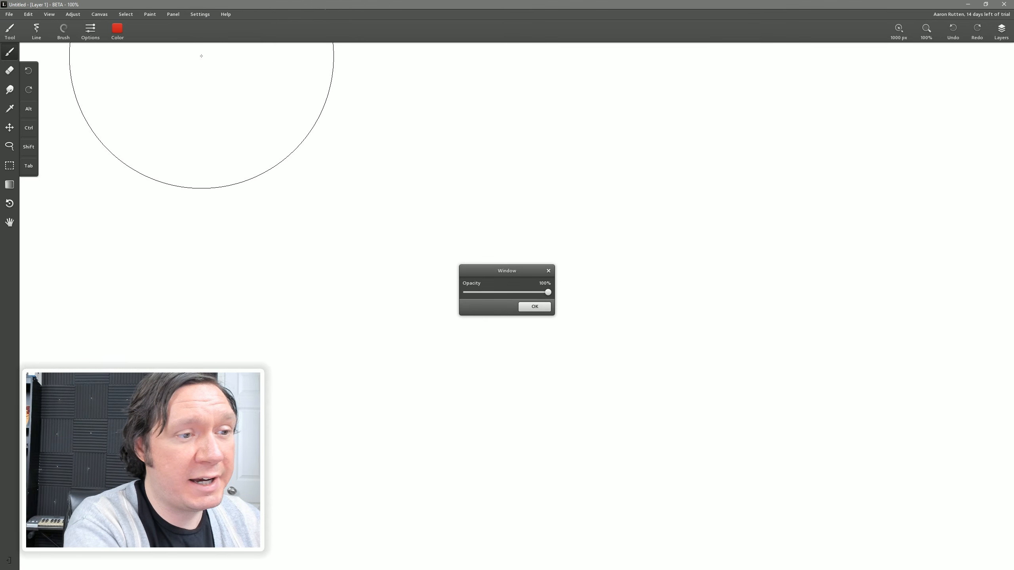
mouse_move(496, 293)
mouse_down()
mouse_move(482, 294)
mouse_move(549, 293)
mouse_up()
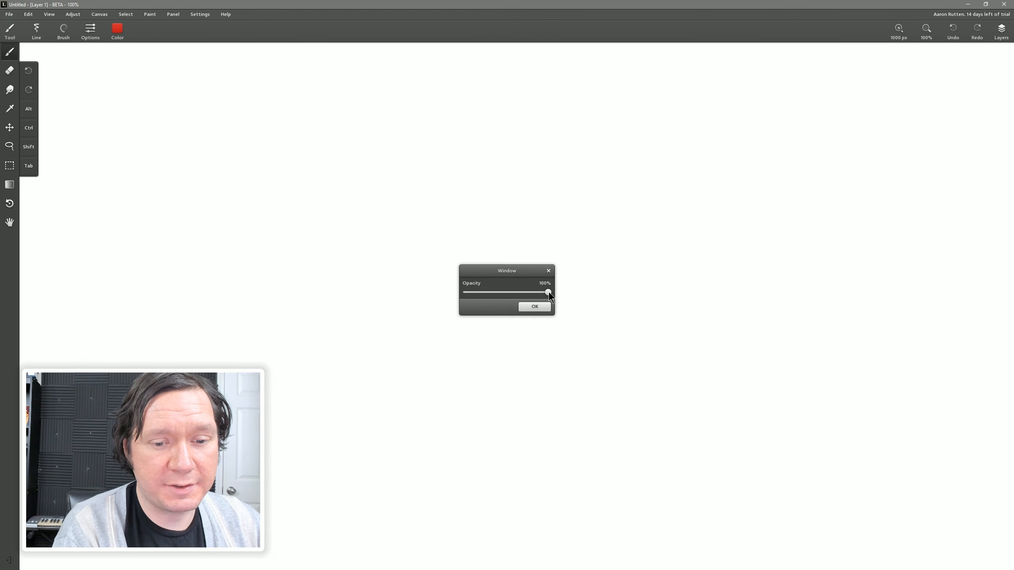
click(535, 306)
Examine the stylus response setting and the available stylus mapping modes.
click(200, 15)
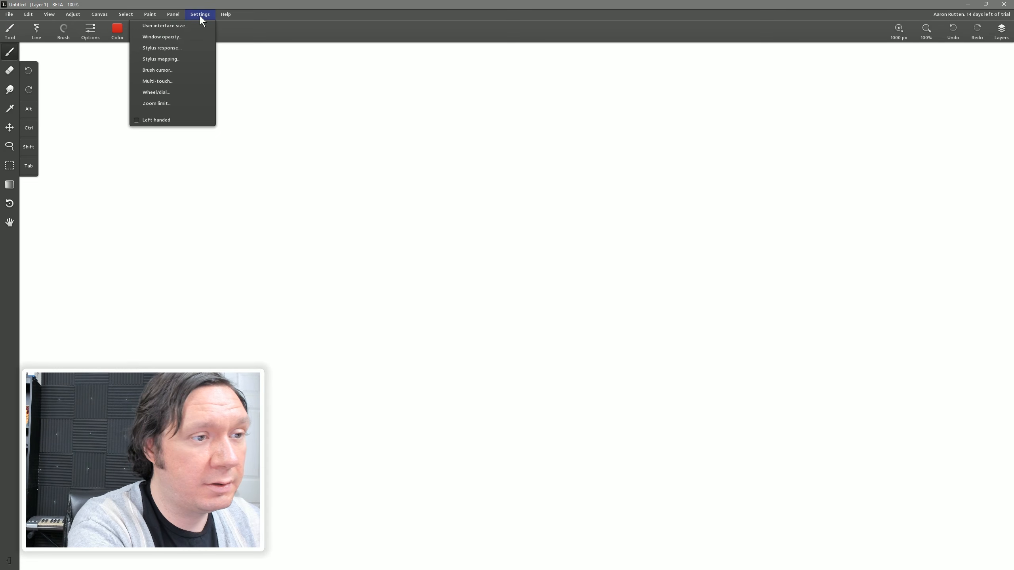
click(196, 48)
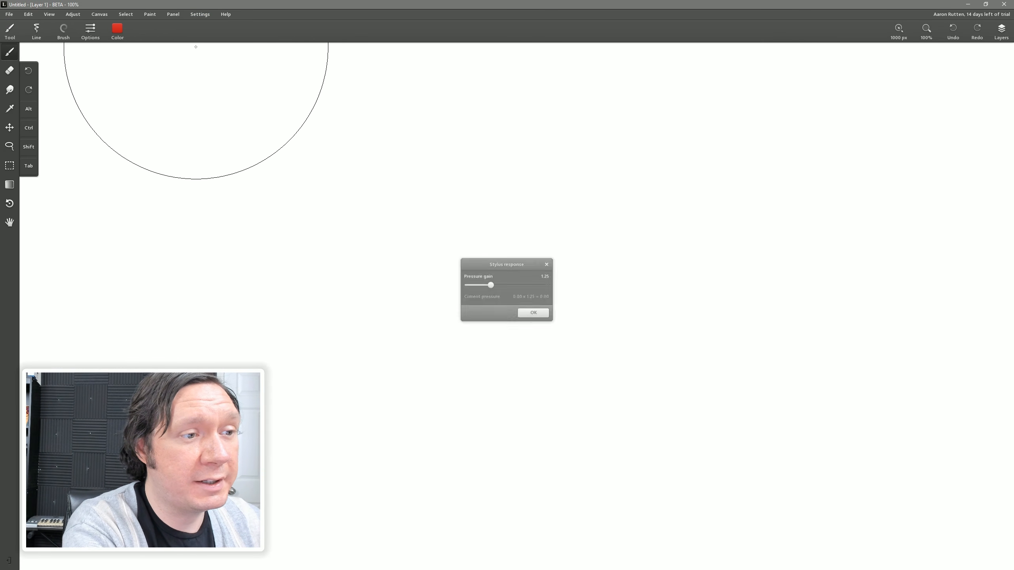
click(533, 314)
click(202, 16)
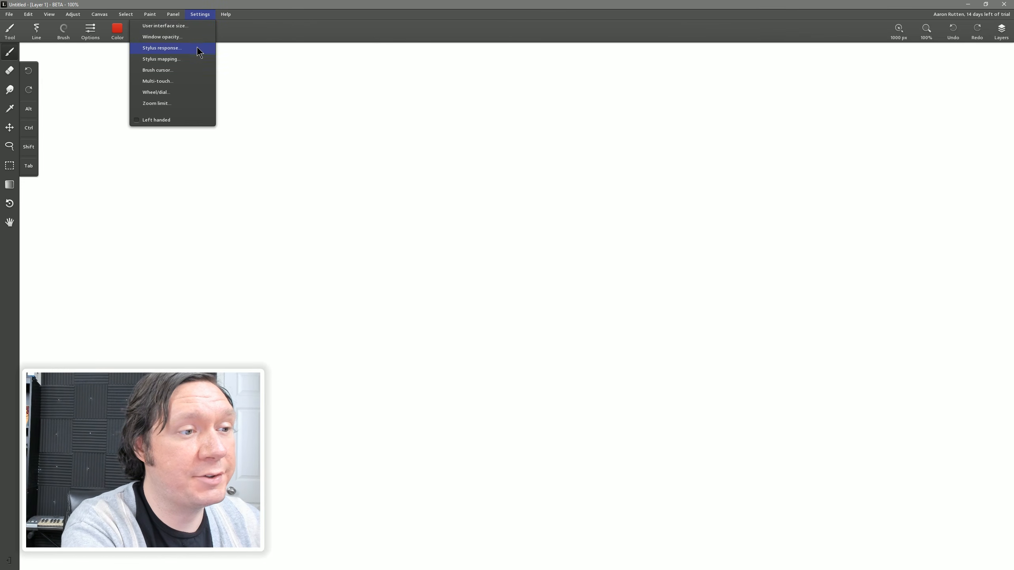
click(188, 59)
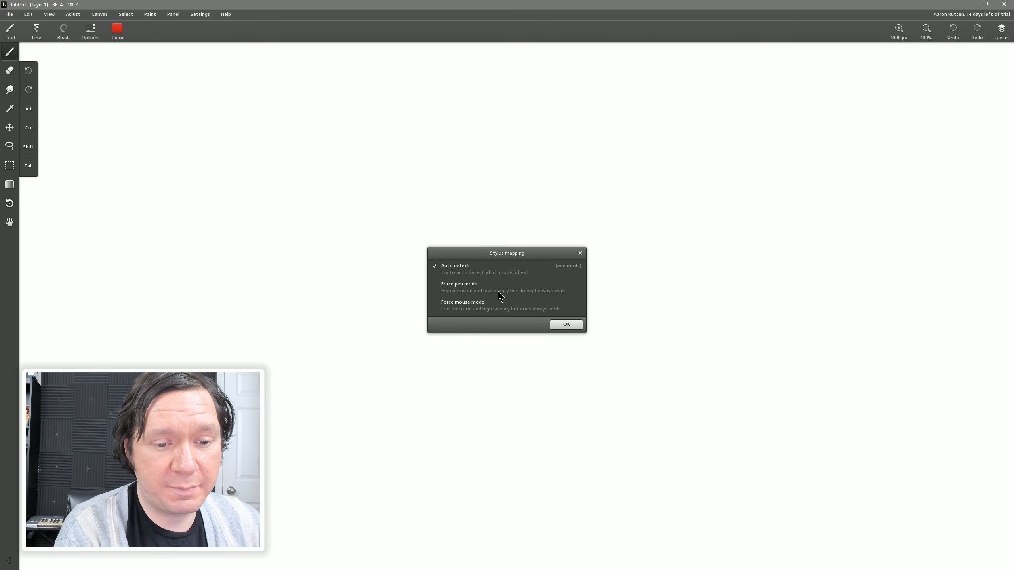
click(580, 254)
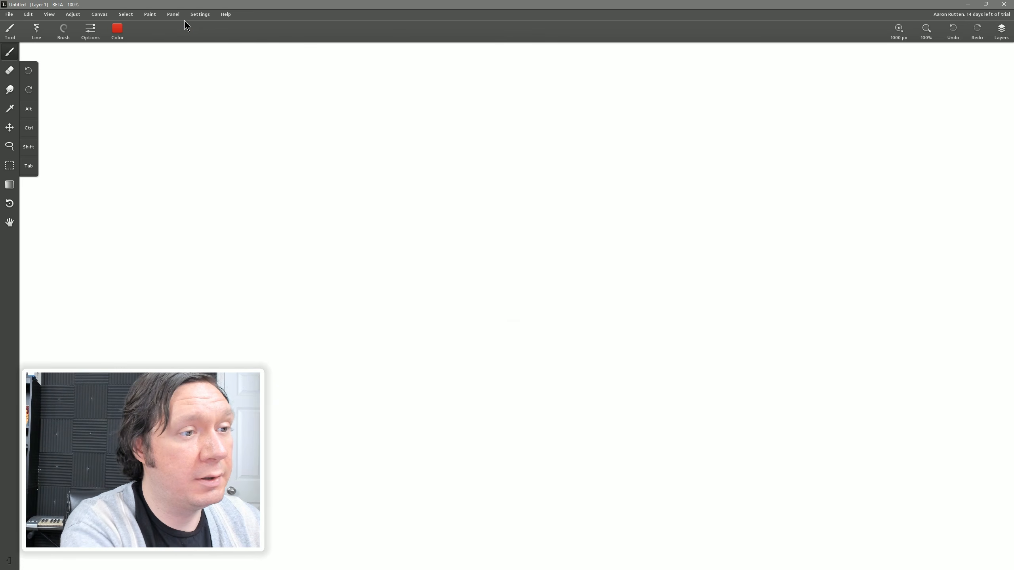
Examine the brush cursor options for painting, erasing and smudging.
click(199, 15)
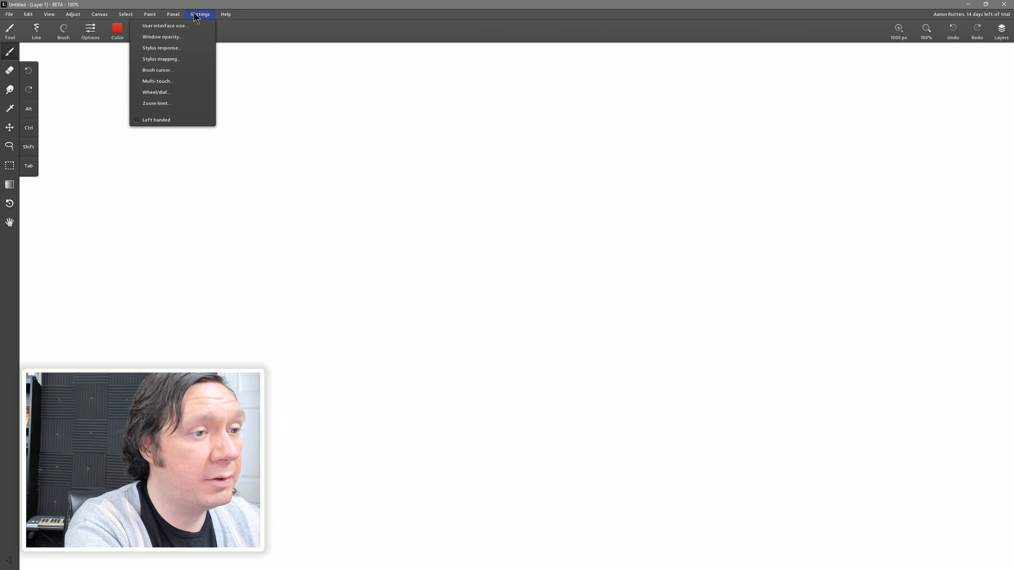
click(188, 70)
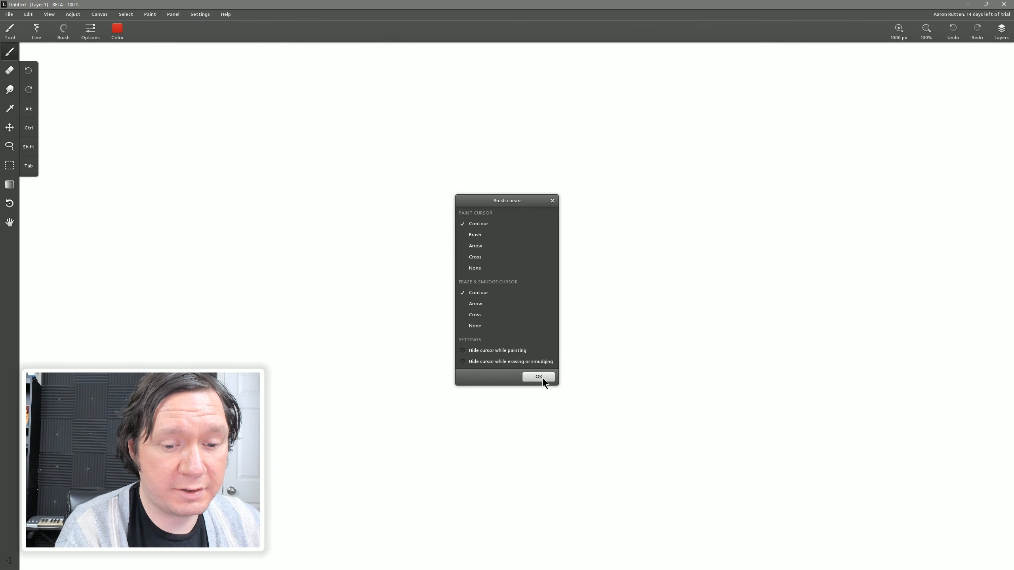
click(539, 377)
Scribble red zigzag strokes across the canvas with the Normal freehand line and a 7 px brush, and select all of them.
click(36, 31)
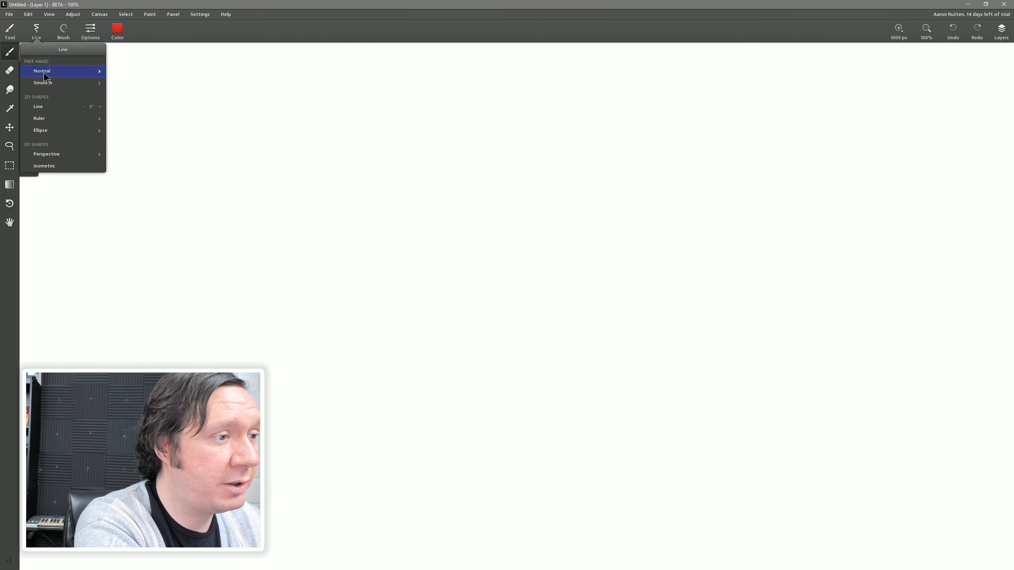
click(44, 74)
click(63, 30)
click(58, 65)
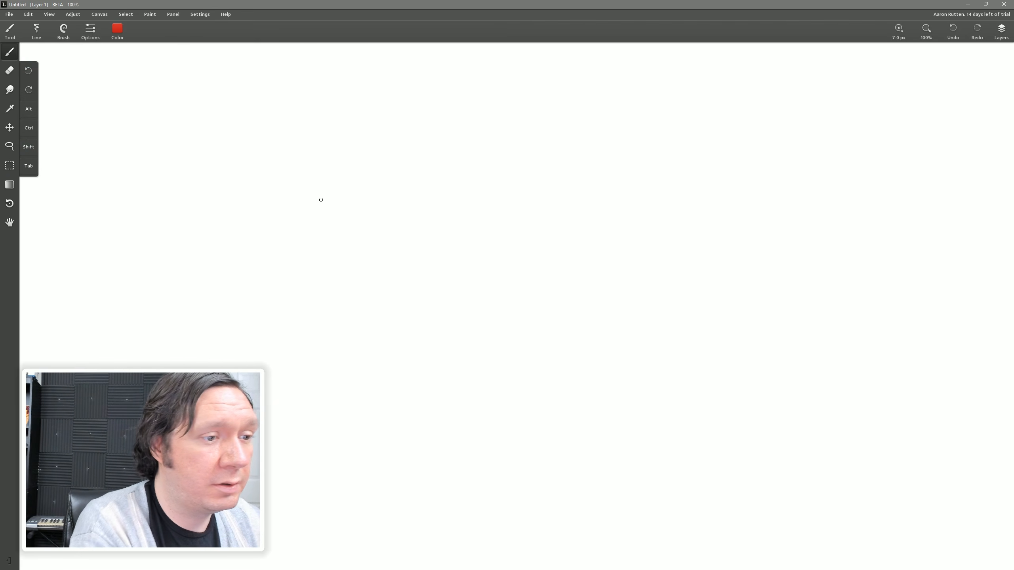
mouse_move(356, 262)
mouse_down()
mouse_move(456, 213)
mouse_move(456, 266)
mouse_move(511, 298)
mouse_up()
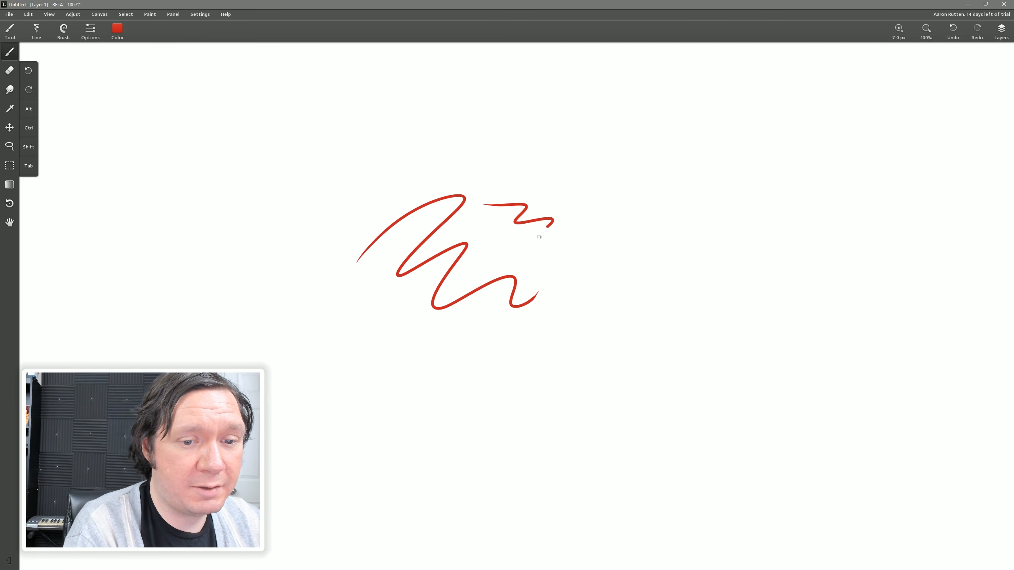
key(ctrl+a)
Set the paint cursor to Brush and scribble more red zigzags beside the first ones, clearing the selection.
click(201, 15)
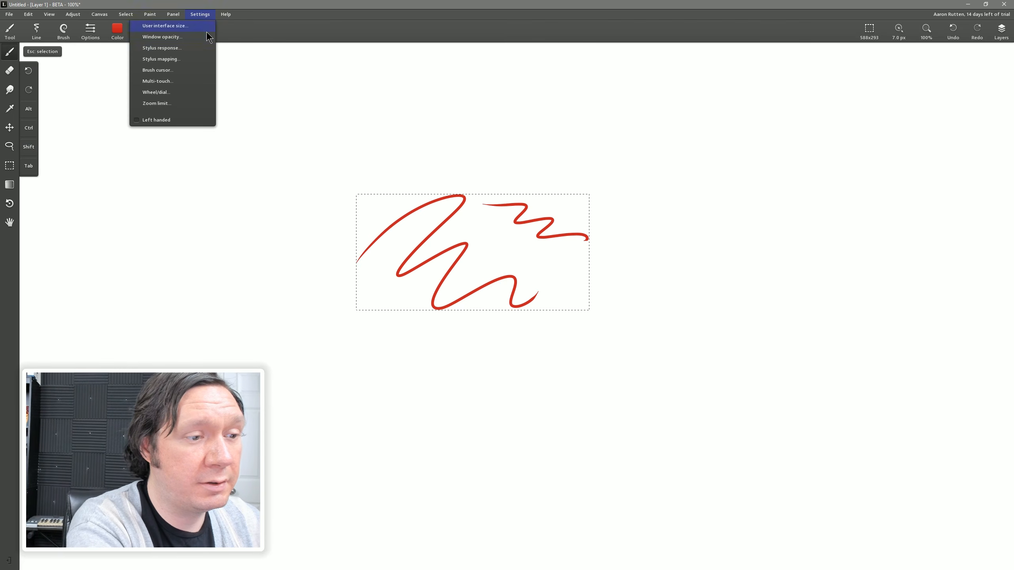
click(188, 70)
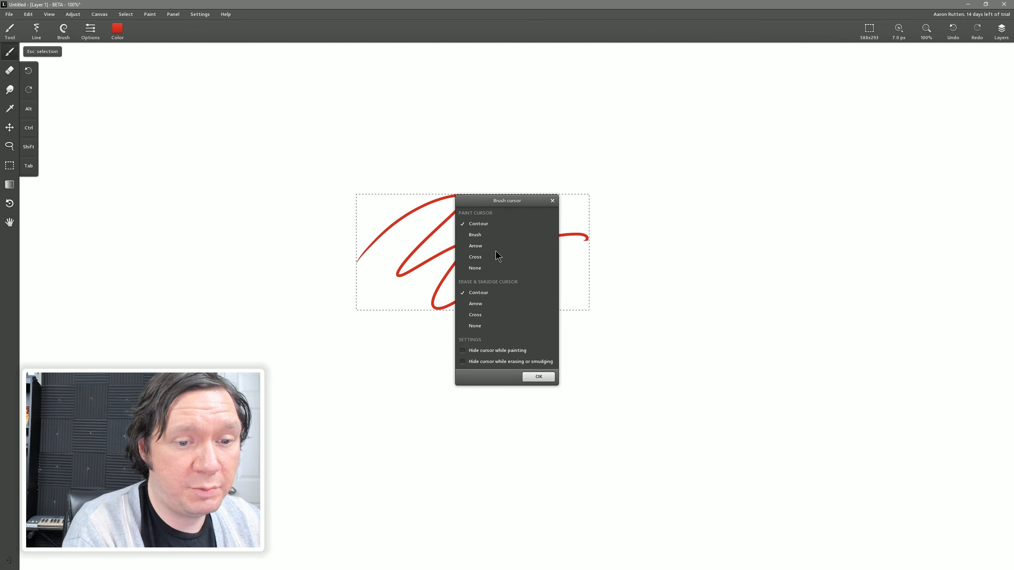
click(471, 235)
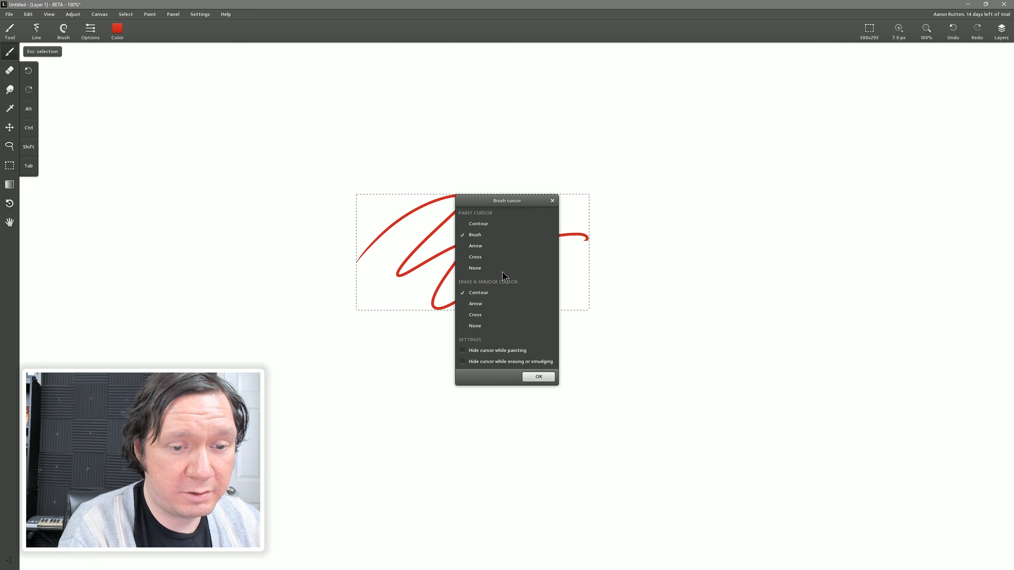
click(539, 376)
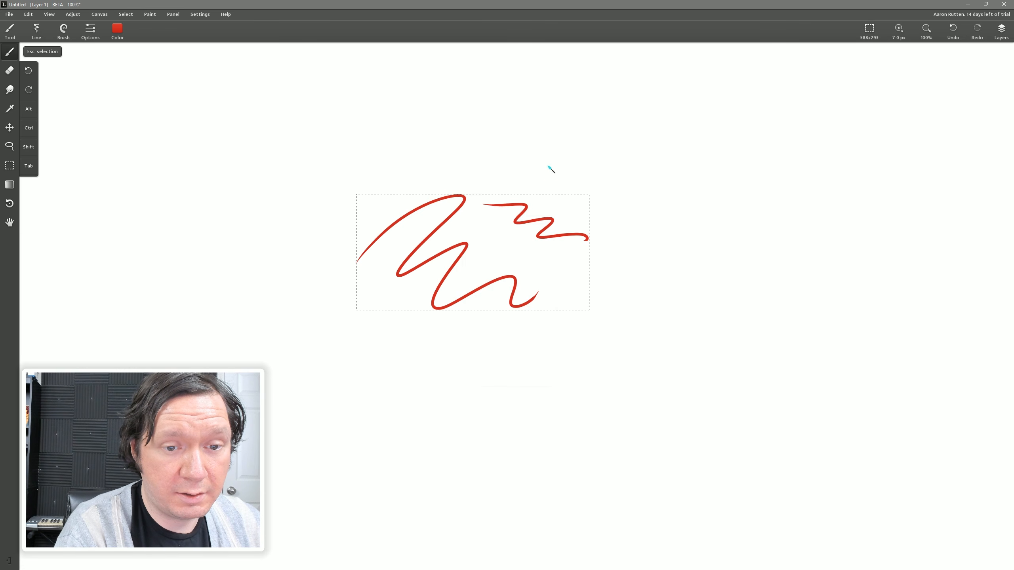
mouse_move(540, 232)
mouse_down()
mouse_move(541, 267)
mouse_move(561, 260)
mouse_move(568, 280)
mouse_move(607, 287)
mouse_up()
key(Escape)
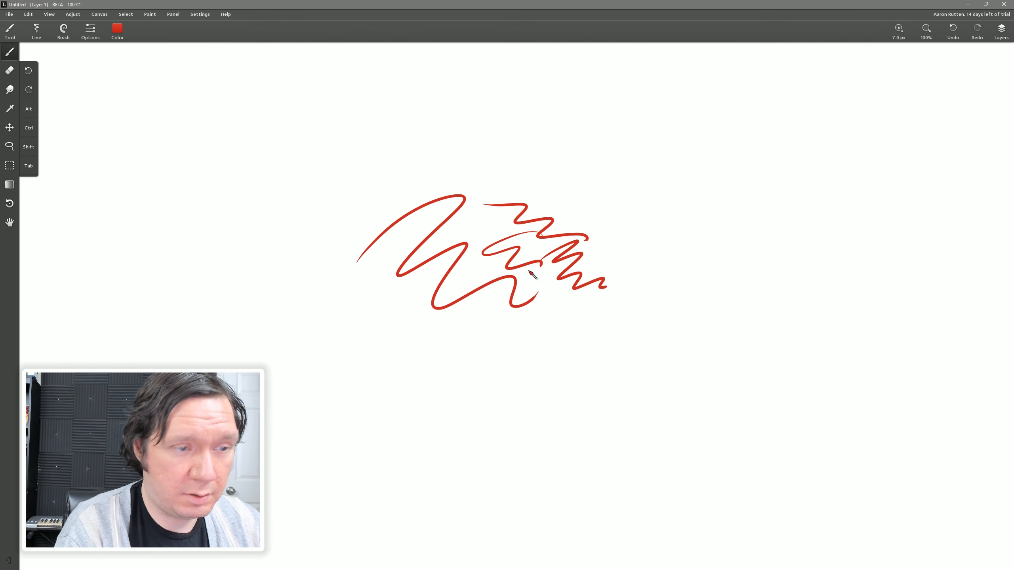
Set the paint cursor back to Contour.
click(199, 18)
click(193, 71)
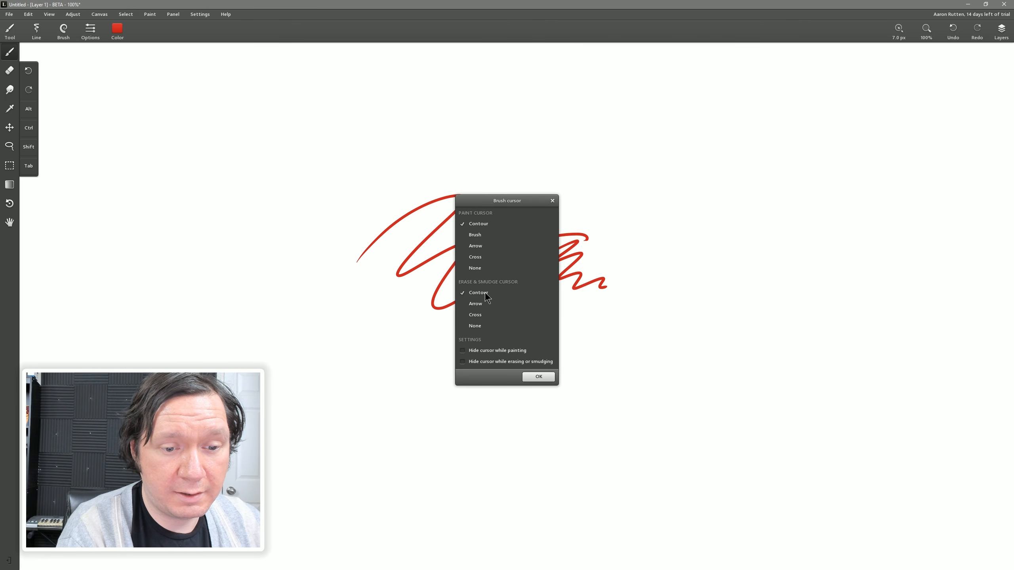
click(538, 376)
Examine the multi-touch options and test pinch zooming and rotating on the red scribble.
click(200, 14)
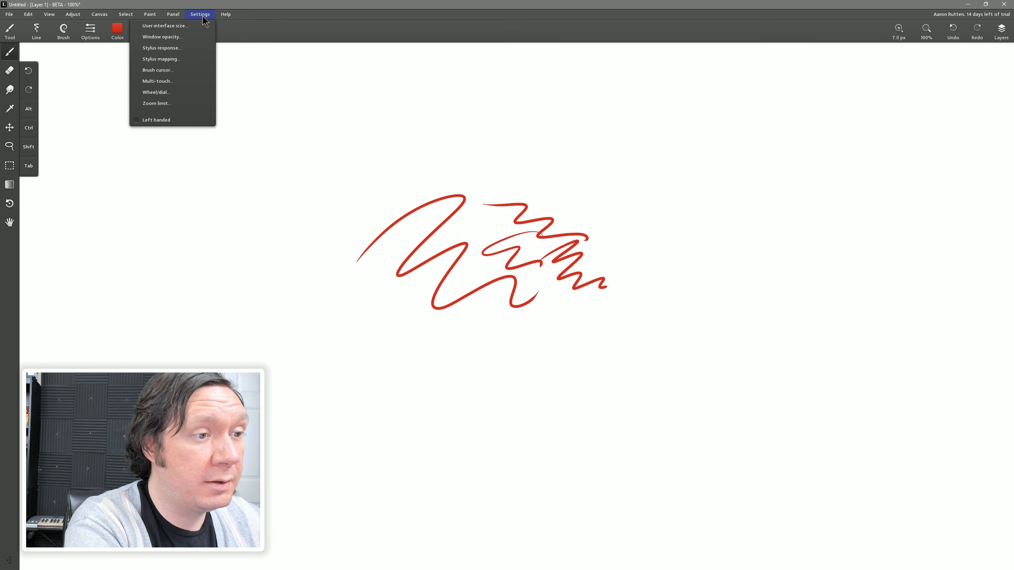
click(186, 81)
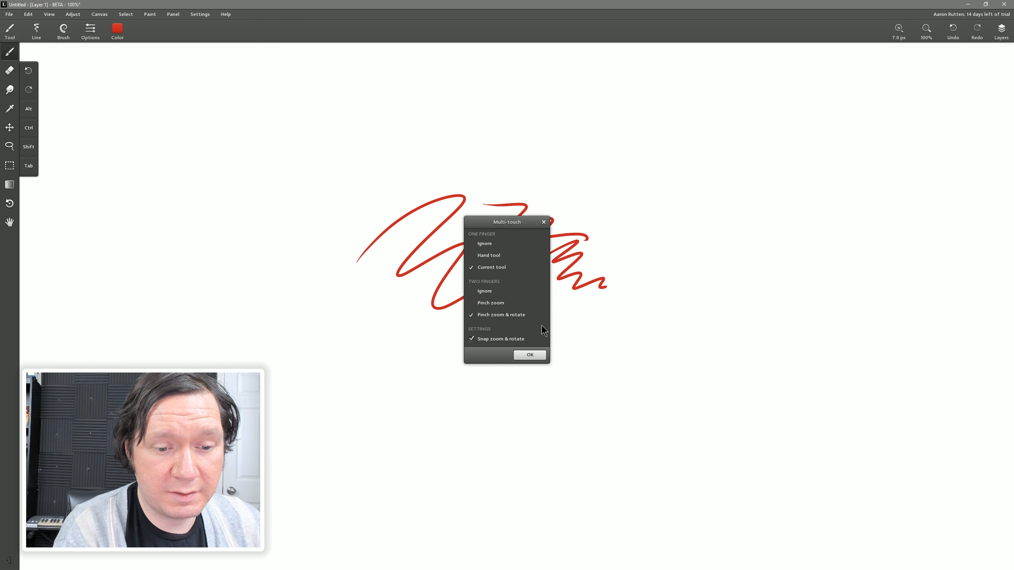
click(530, 354)
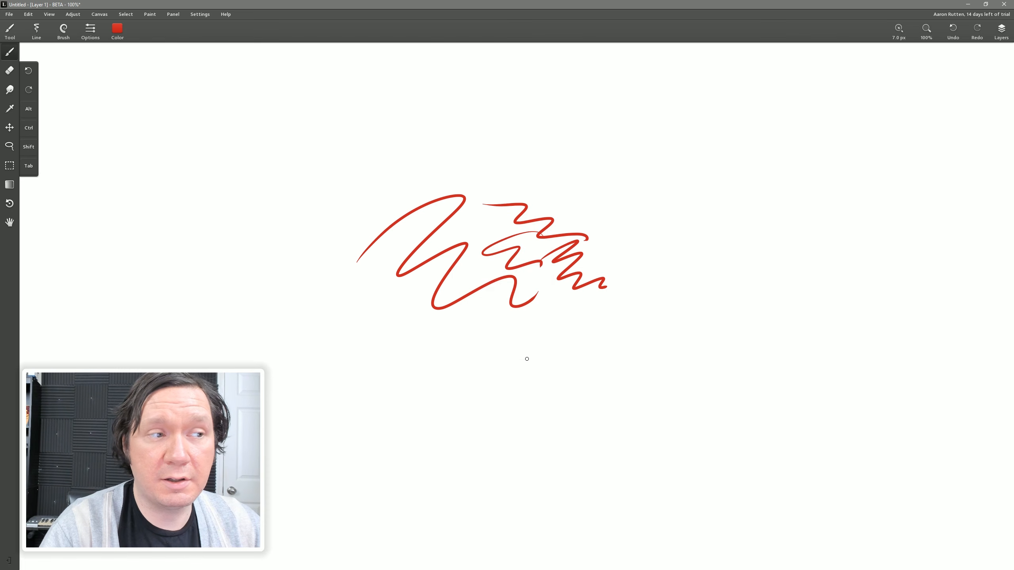
scroll(527, 359, up, 1)
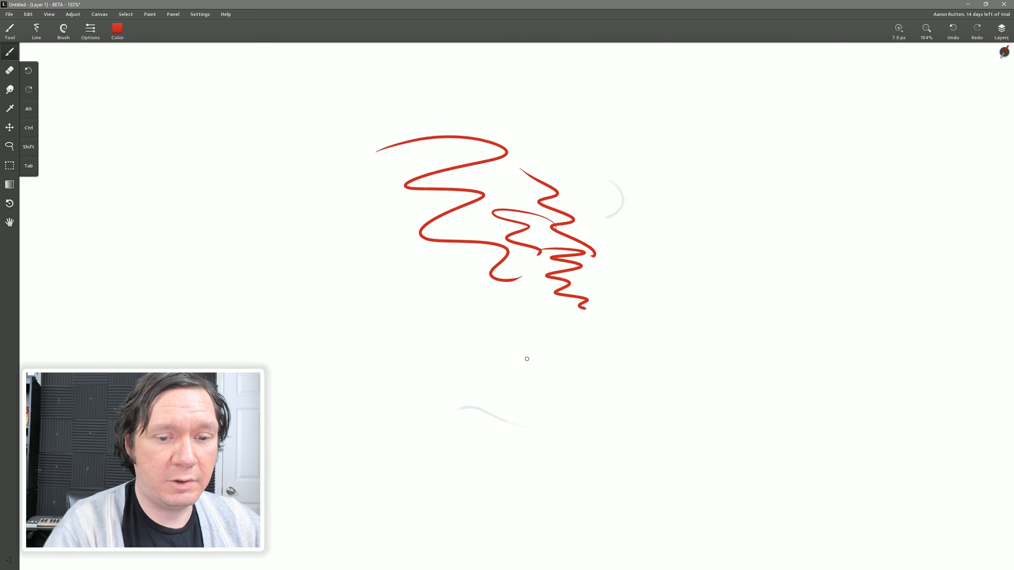
scroll(527, 358, down, 4)
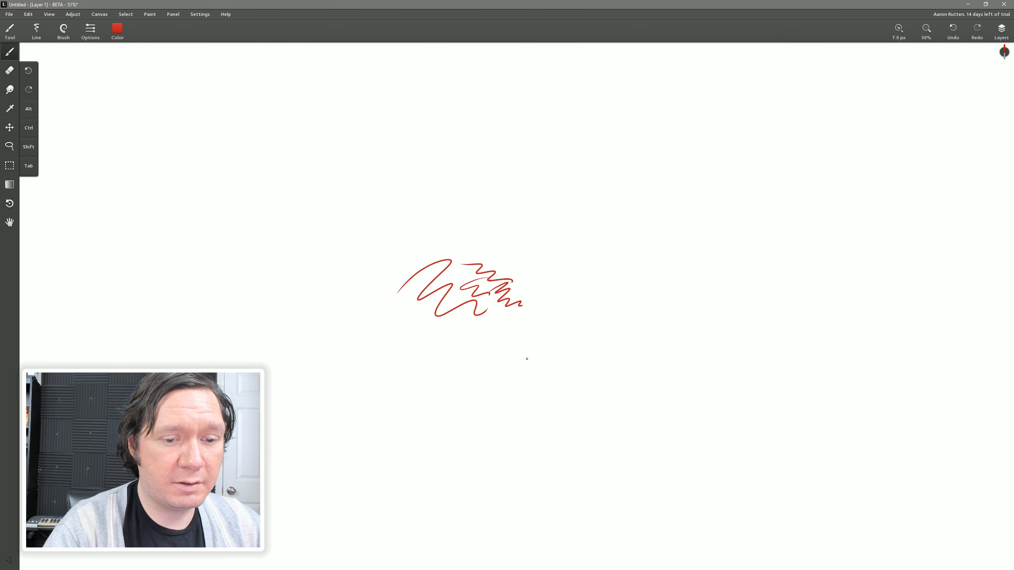
scroll(527, 359, up, 5)
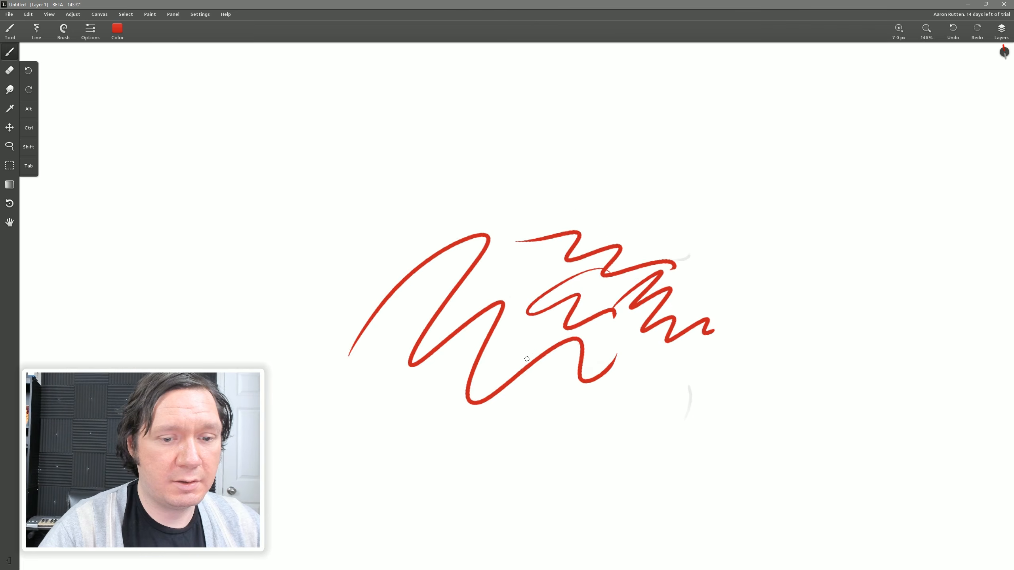
Test zooming and rotating the canvas repeatedly, examining how the red scribble follows the multi-touch gestures.
scroll(527, 359, down, 4)
scroll(527, 359, up, 2)
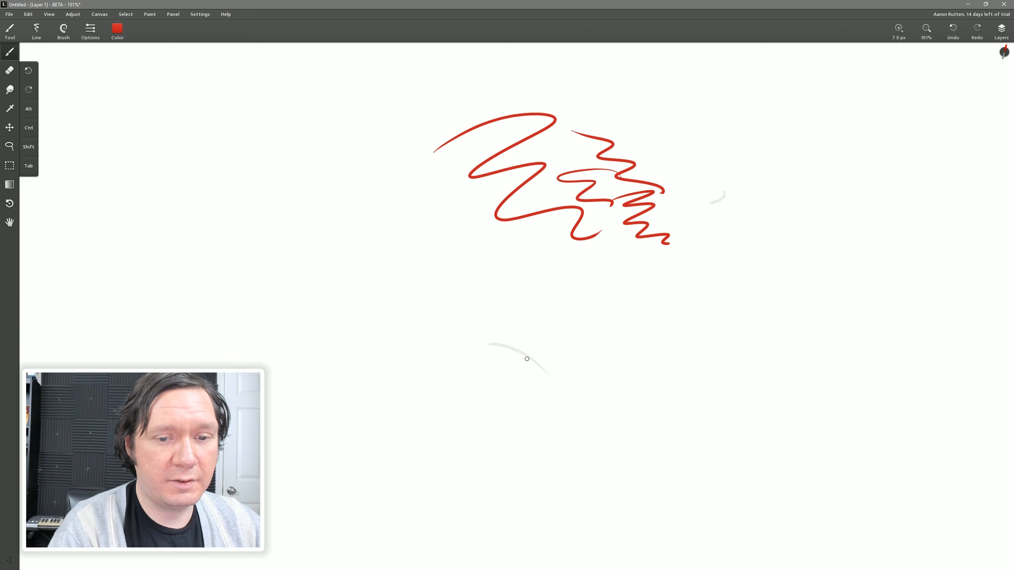
scroll(527, 359, down, 1)
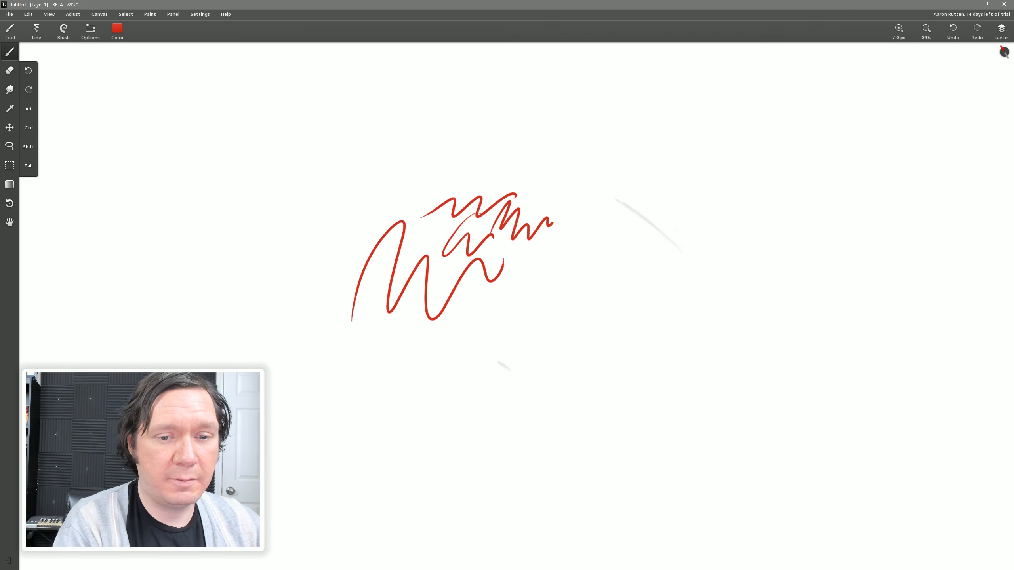
scroll(527, 358, down, 1)
scroll(526, 359, up, 2)
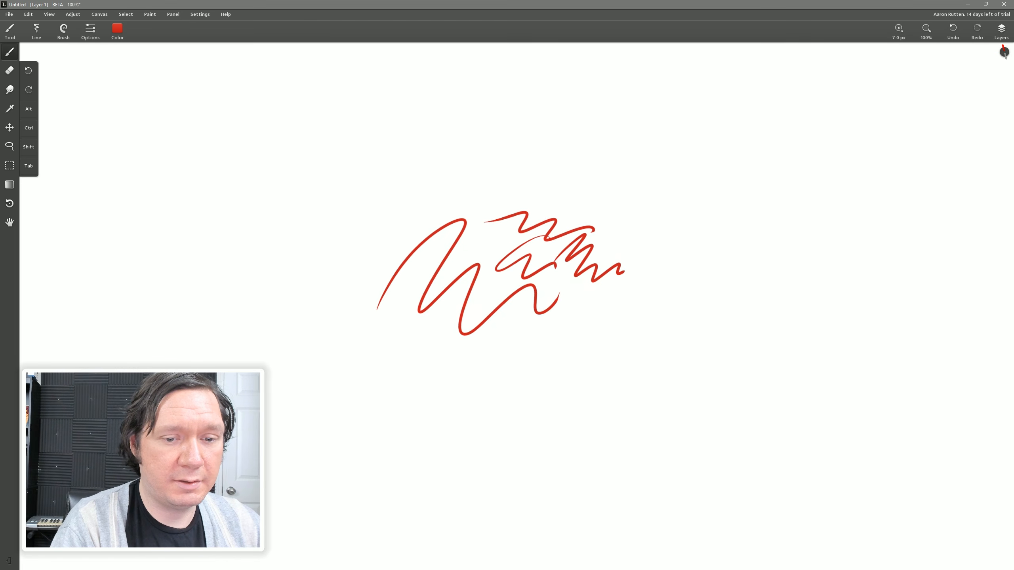
scroll(527, 358, up, 1)
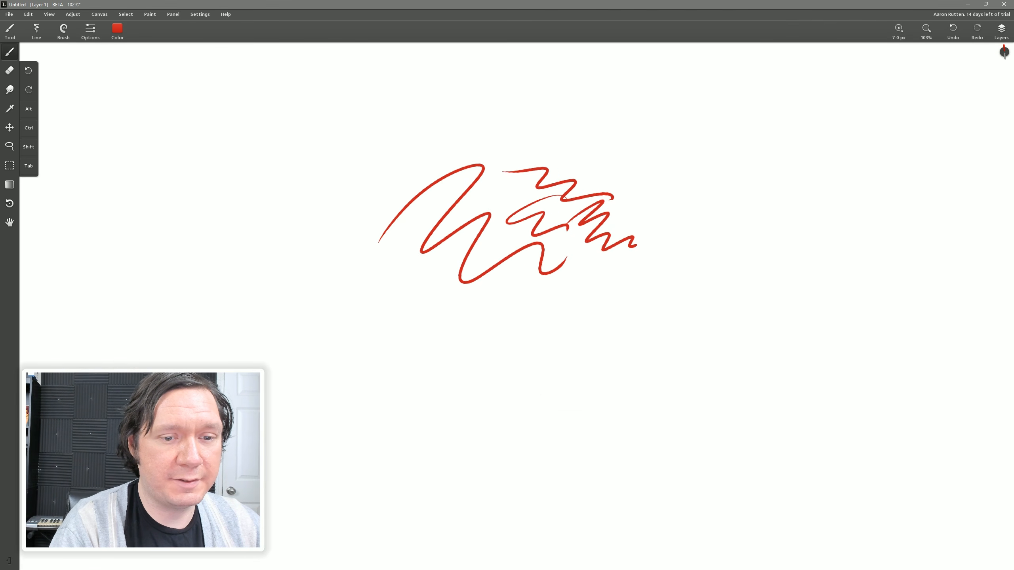
scroll(527, 359, down, 1)
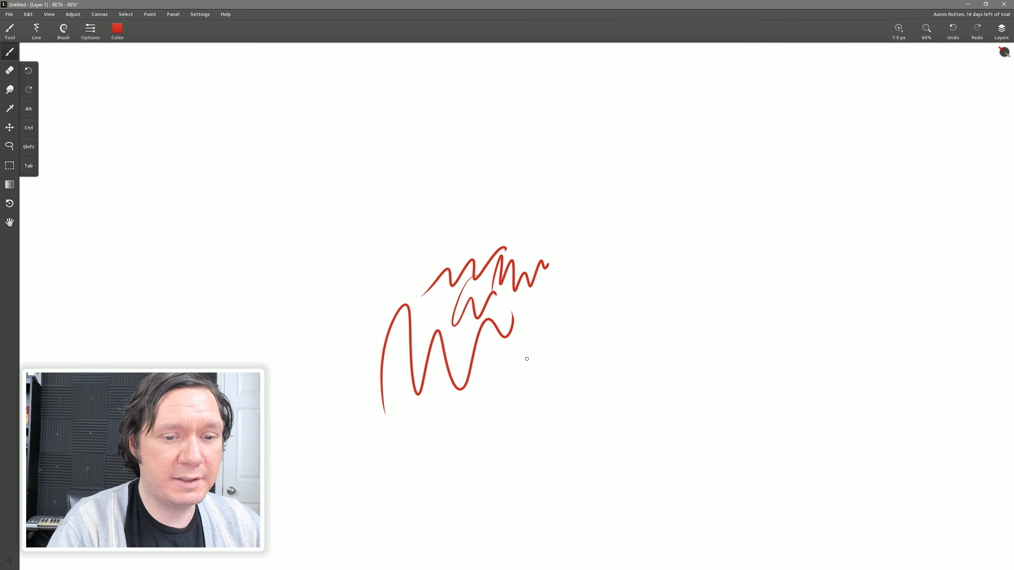
scroll(527, 359, up, 3)
scroll(527, 359, down, 3)
scroll(526, 359, up, 3)
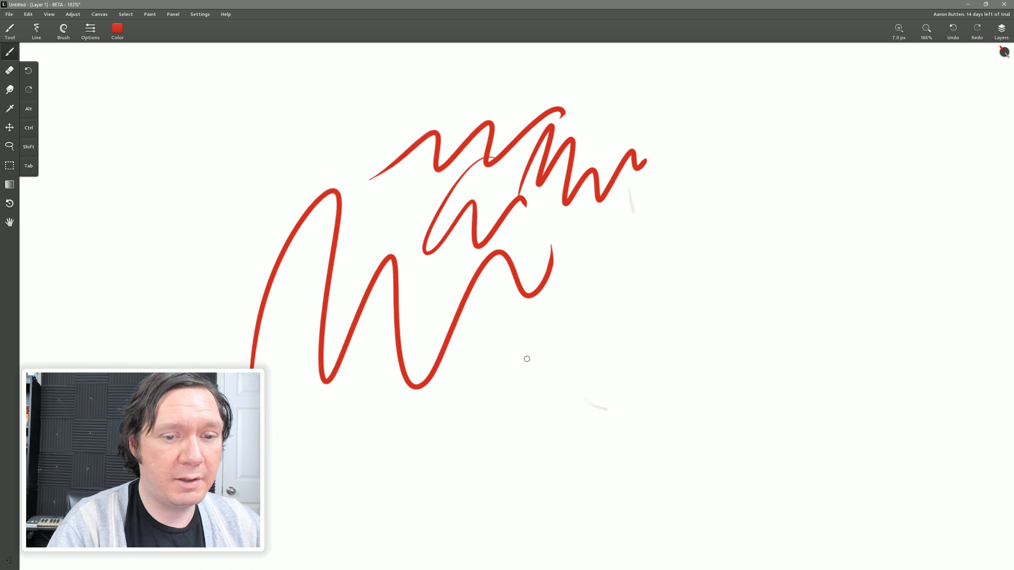
scroll(526, 359, down, 3)
scroll(527, 359, up, 3)
scroll(526, 359, down, 3)
scroll(527, 359, up, 3)
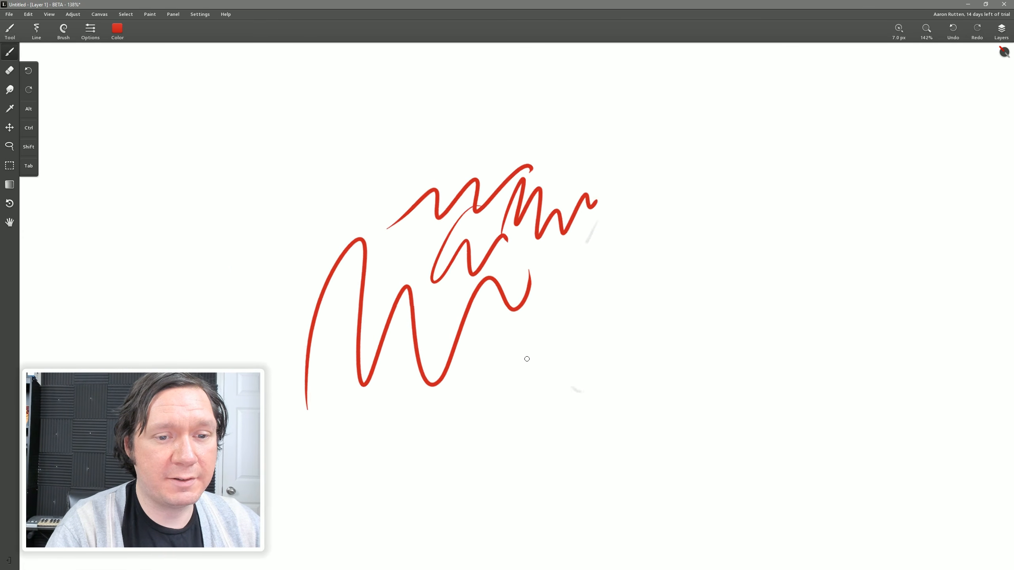
scroll(527, 359, down, 3)
scroll(527, 359, up, 4)
scroll(527, 360, down, 1)
scroll(527, 360, up, 1)
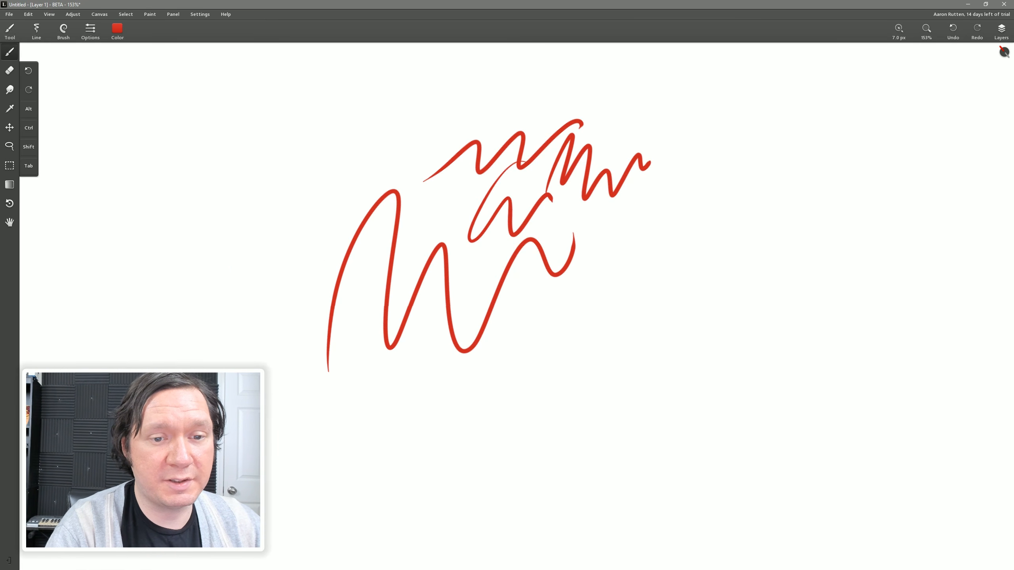
scroll(526, 359, down, 5)
scroll(526, 359, up, 5)
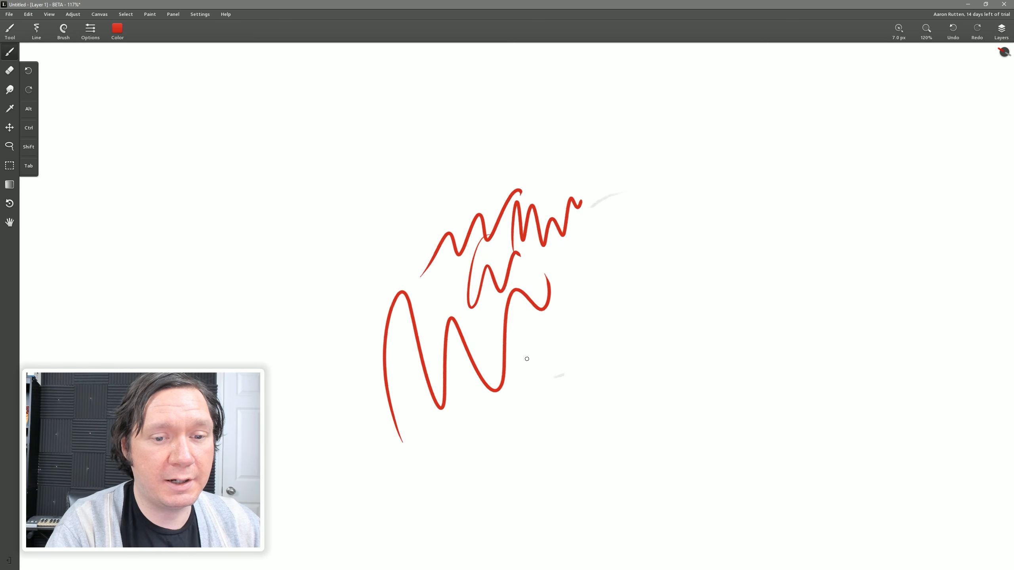
scroll(527, 359, up, 3)
scroll(526, 359, down, 2)
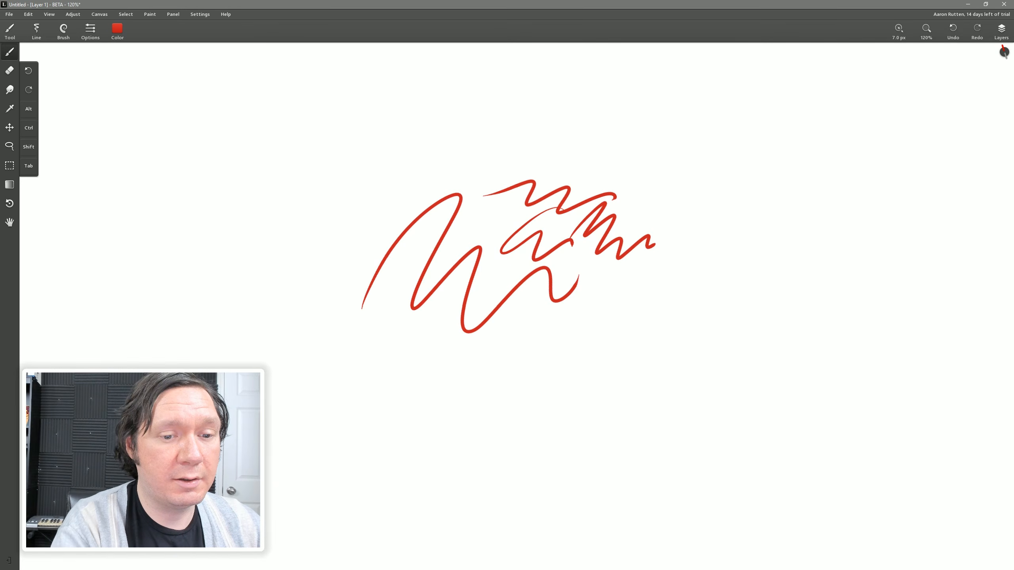
scroll(527, 359, down, 3)
scroll(527, 359, up, 3)
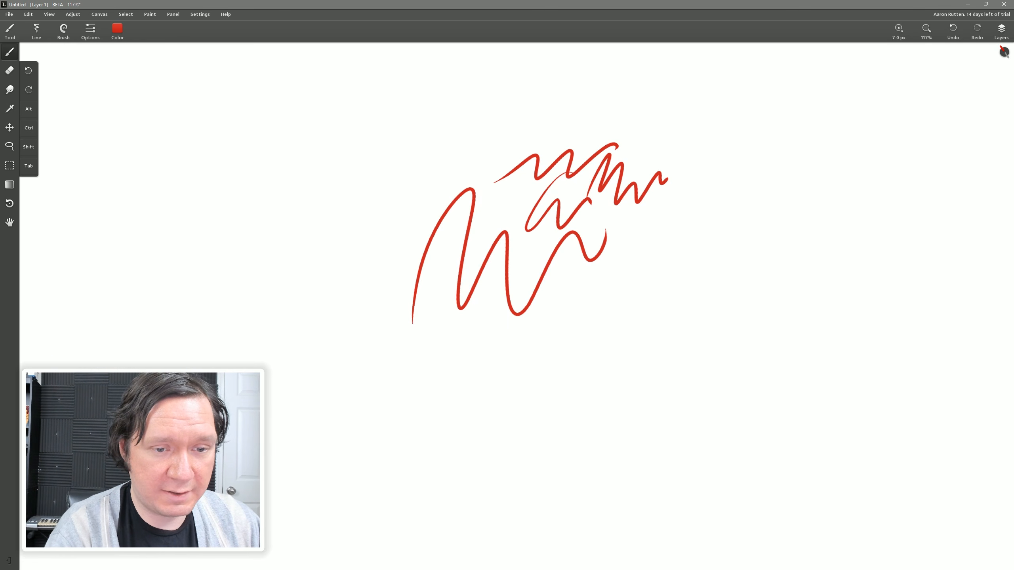
Scribble more red zigzags over and on both sides of the existing strokes at different canvas zooms and rotations.
mouse_move(446, 160)
mouse_down()
mouse_move(402, 204)
mouse_move(469, 267)
mouse_up()
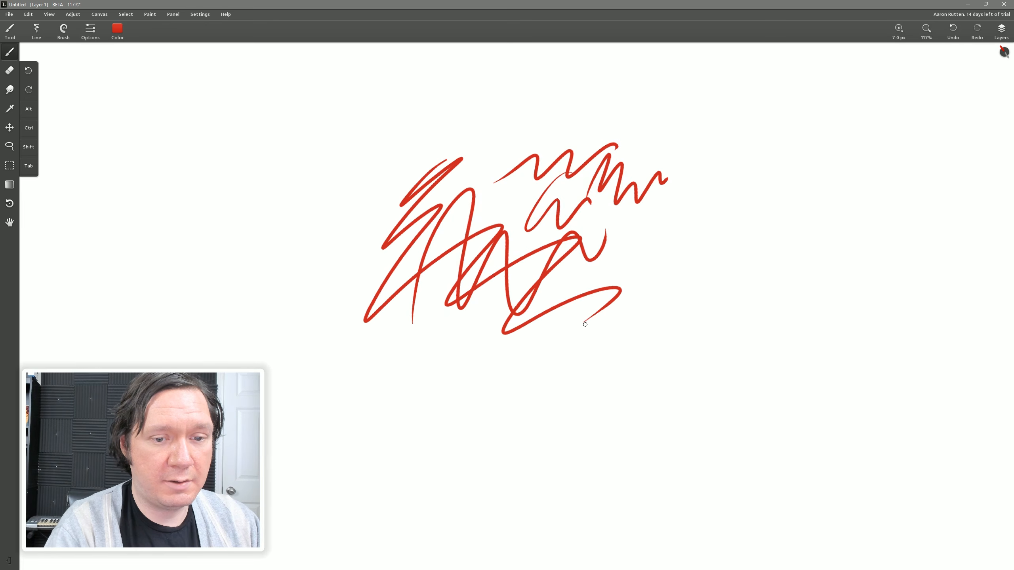
scroll(585, 324, up, 2)
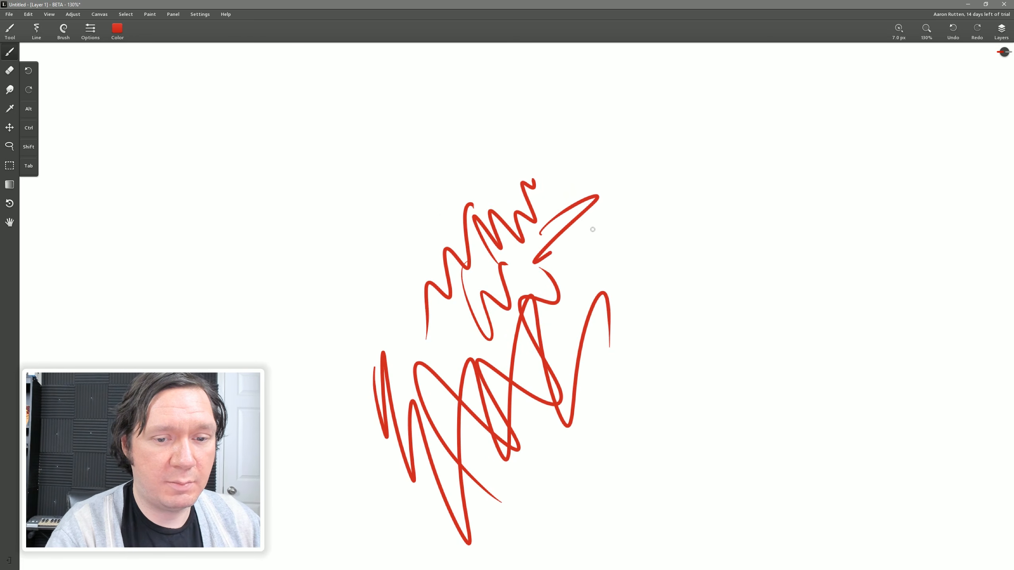
drag(608, 243, 703, 212)
scroll(689, 216, down, 2)
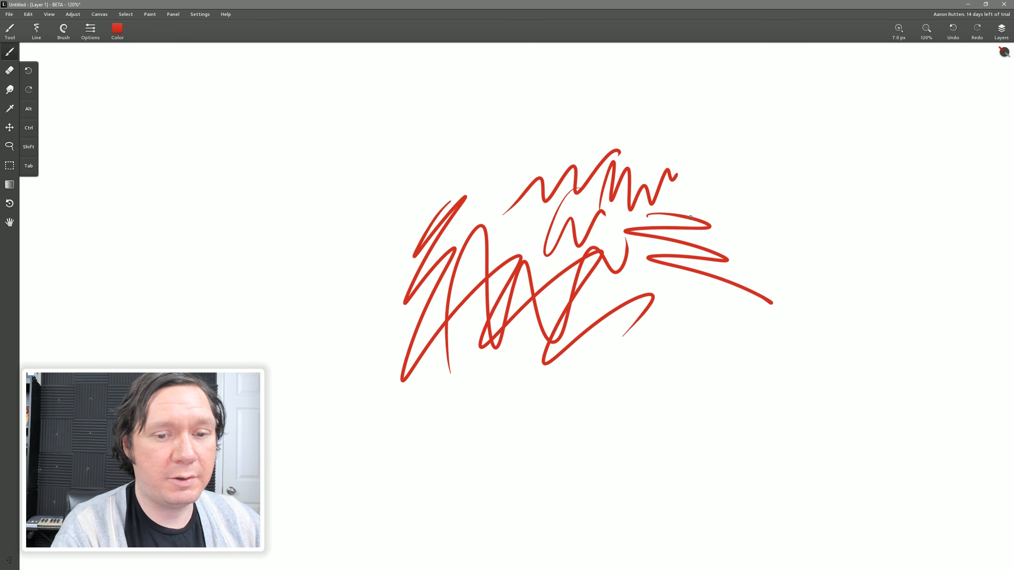
scroll(690, 218, up, 2)
mouse_move(304, 256)
mouse_down()
mouse_move(361, 343)
mouse_move(455, 399)
mouse_up()
scroll(452, 370, down, 5)
scroll(453, 371, up, 1)
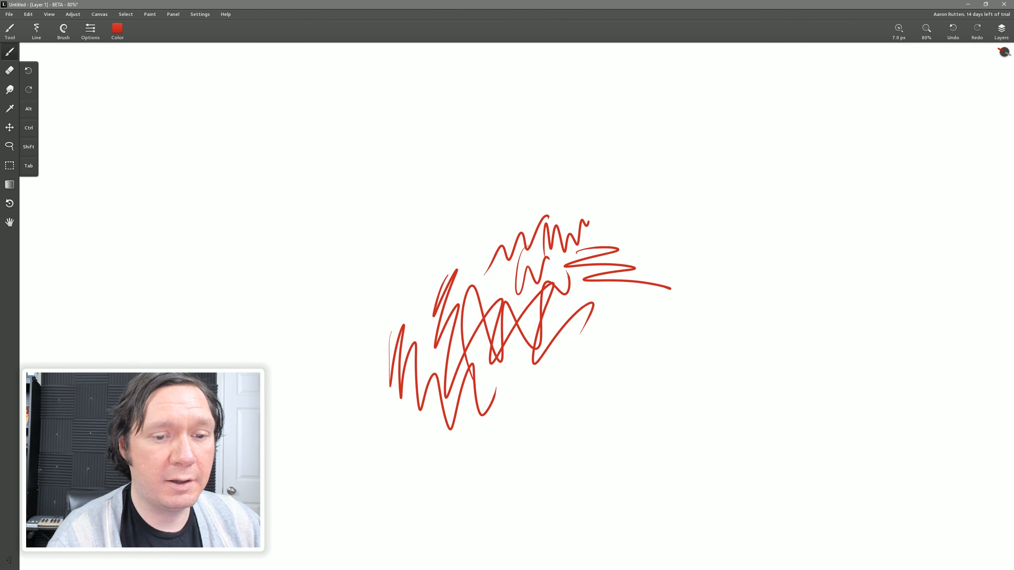
Draw red zigzags, a long wavy line and curly loops around the outside of the scribble.
mouse_move(432, 202)
mouse_down()
mouse_move(469, 164)
mouse_move(559, 135)
mouse_move(434, 243)
mouse_move(619, 159)
mouse_move(620, 208)
mouse_up()
mouse_move(698, 162)
mouse_down()
mouse_move(682, 253)
mouse_move(457, 216)
mouse_move(339, 262)
mouse_move(351, 238)
mouse_move(327, 265)
mouse_move(338, 312)
mouse_up()
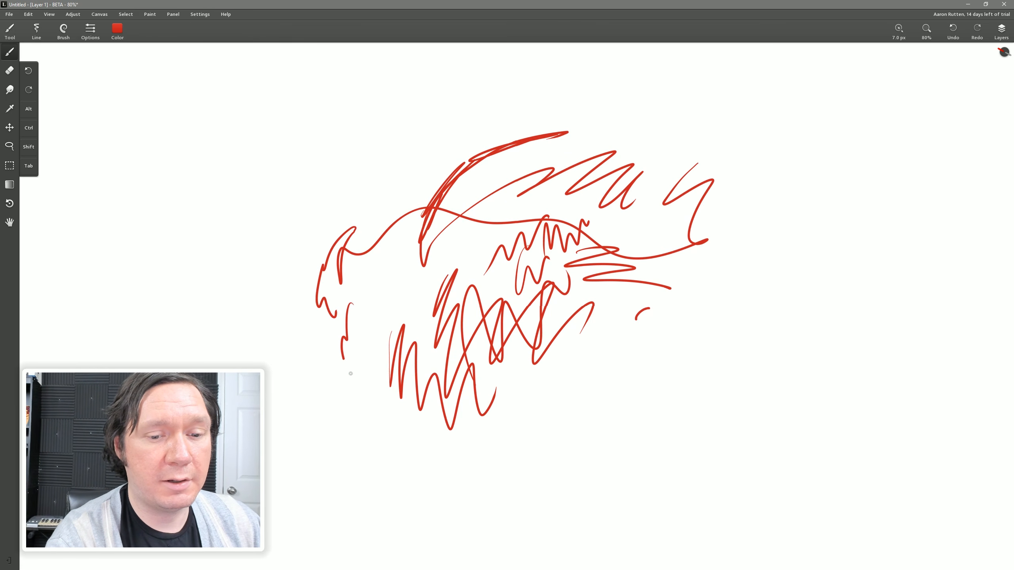
mouse_move(474, 404)
mouse_down()
mouse_move(537, 413)
mouse_move(713, 326)
mouse_move(707, 312)
mouse_move(745, 220)
mouse_move(765, 257)
mouse_move(774, 236)
mouse_up()
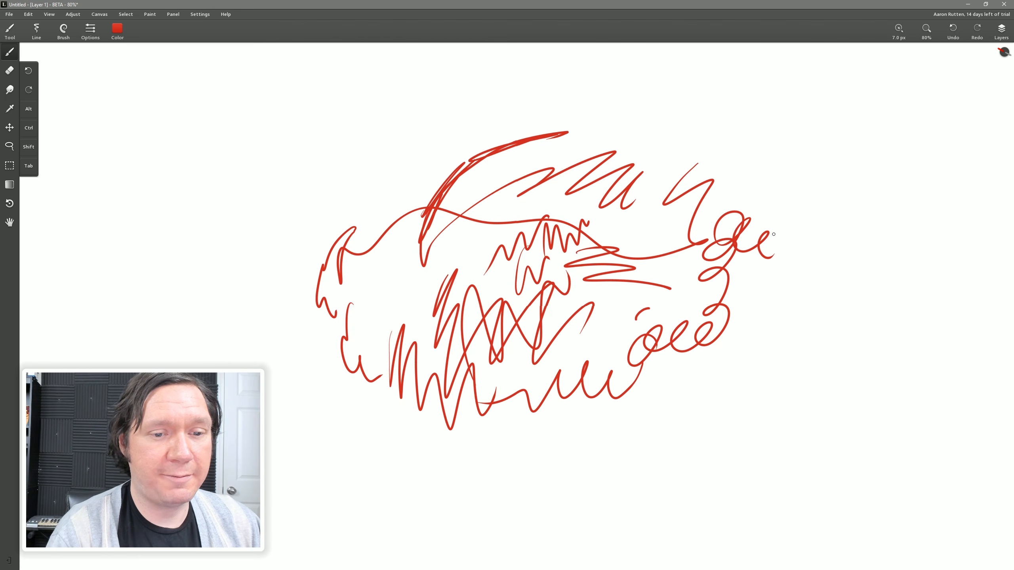
Examine the whole enlarged scribble at various zoom levels and canvas rotations.
scroll(774, 234, down, 2)
scroll(774, 234, down, 2)
scroll(773, 234, up, 4)
scroll(773, 234, down, 4)
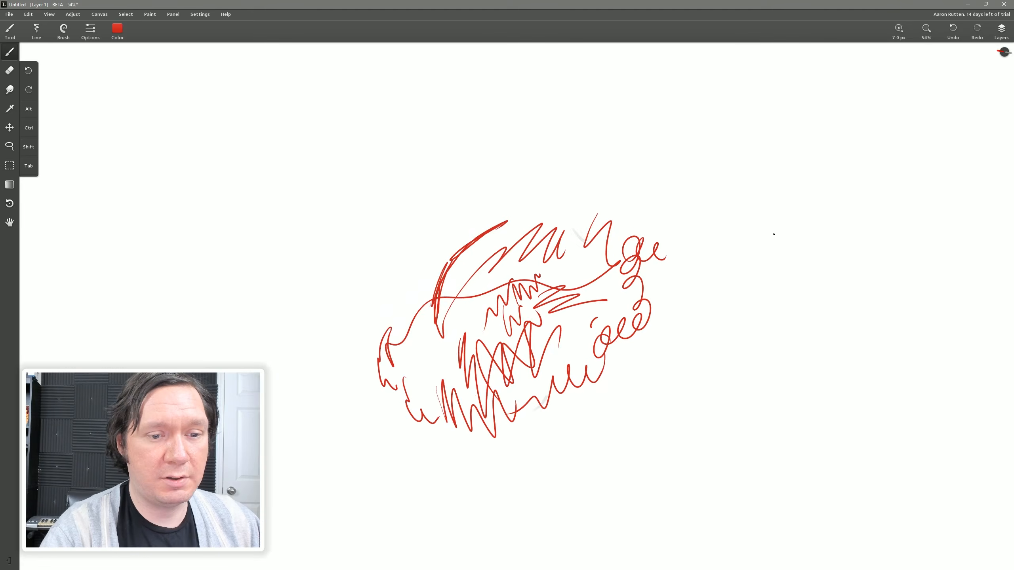
scroll(773, 234, up, 3)
scroll(773, 234, down, 2)
scroll(773, 234, up, 4)
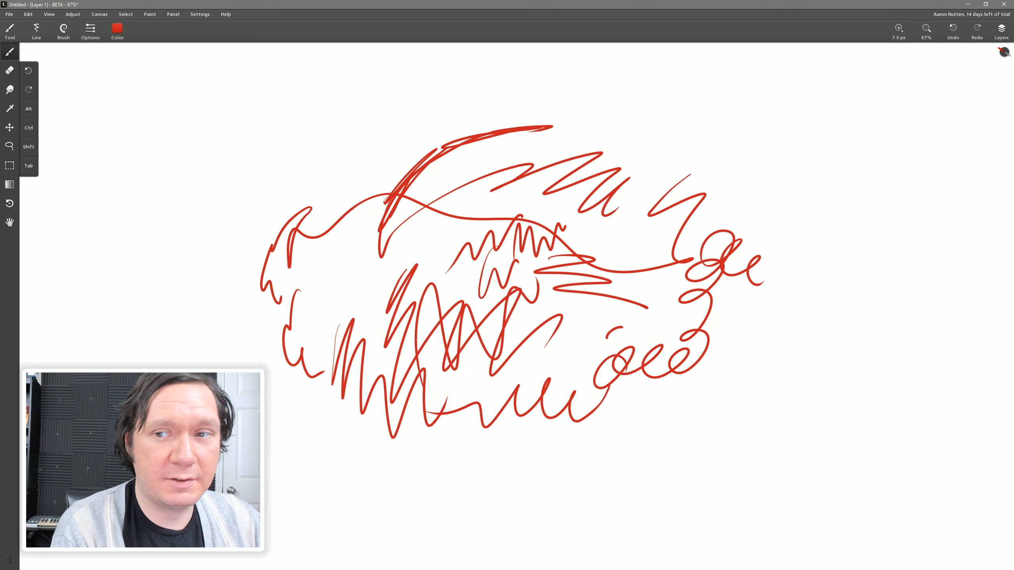
scroll(773, 234, down, 3)
scroll(773, 234, up, 5)
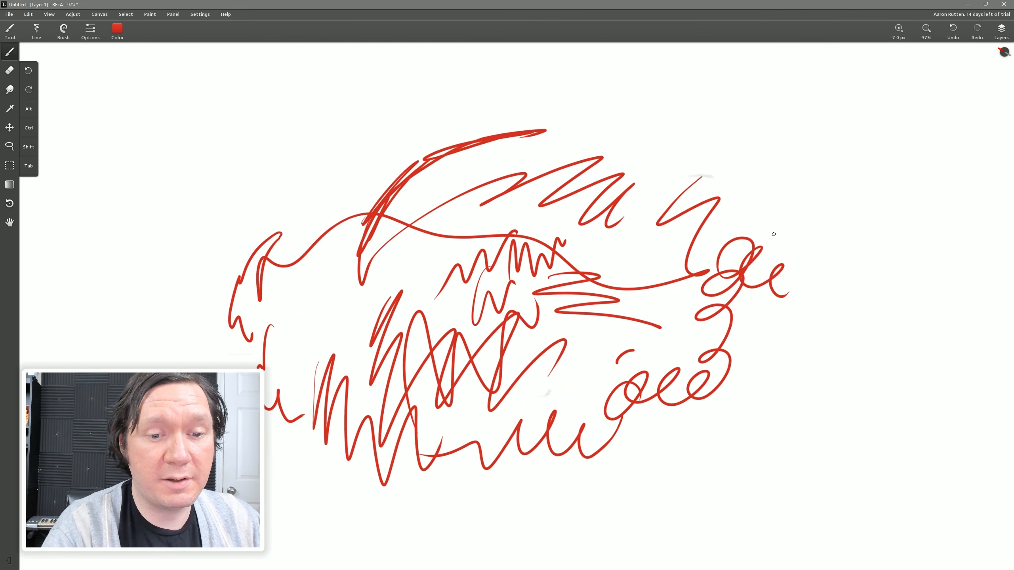
scroll(773, 234, down, 3)
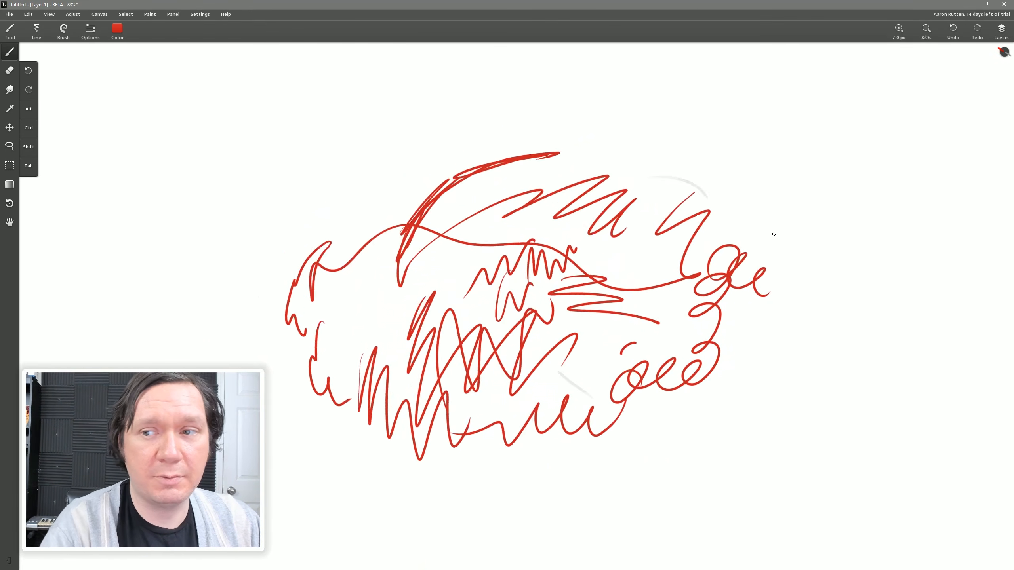
Draw a red arrow pointing to the canvas rotation indicator and rotate the canvas to check how the indicator responds.
scroll(773, 234, down, 1)
mouse_move(851, 151)
mouse_down()
mouse_move(984, 60)
mouse_move(984, 78)
mouse_up()
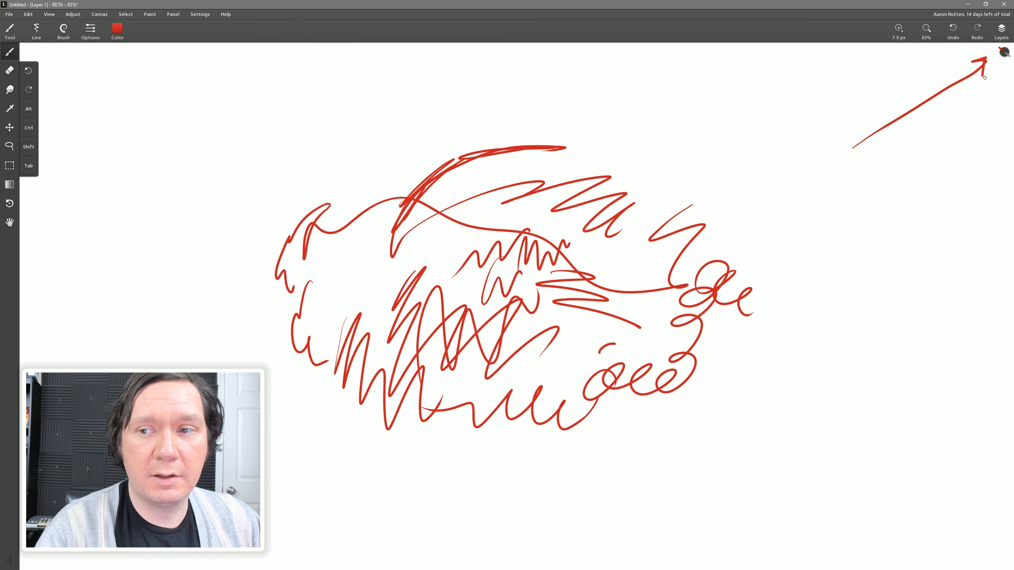
scroll(984, 78, up, 1)
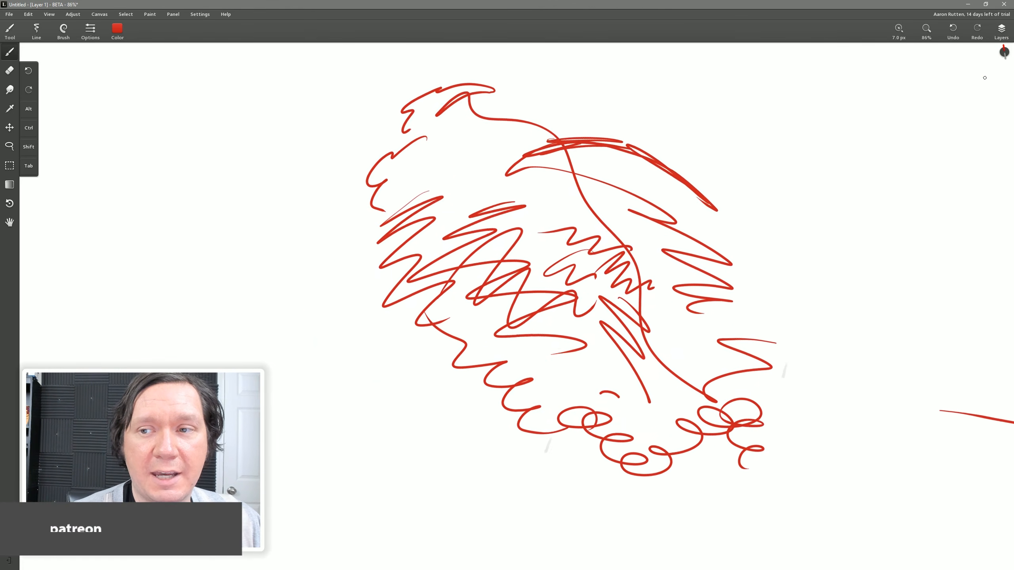
scroll(984, 78, down, 5)
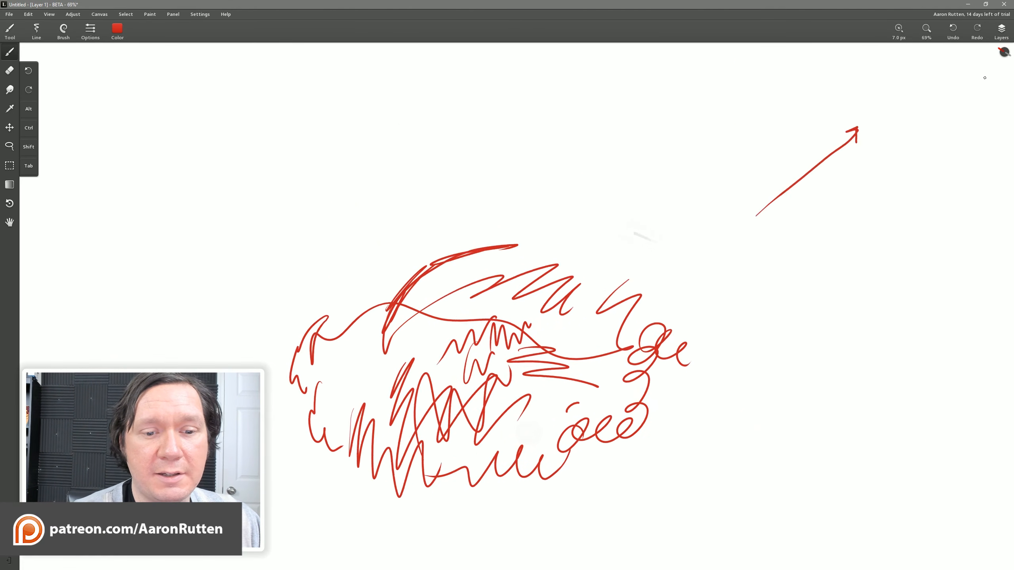
scroll(984, 78, up, 3)
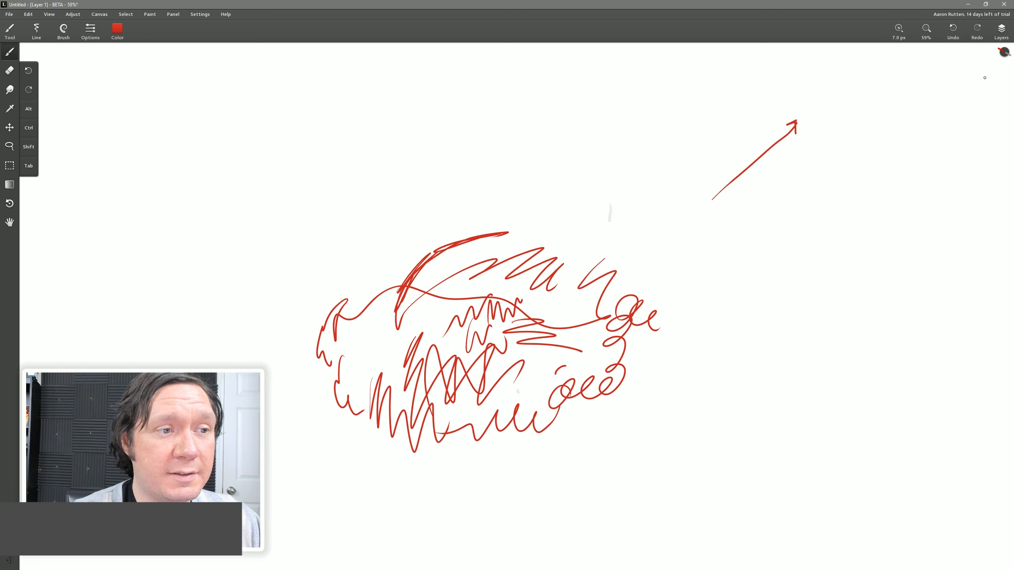
scroll(985, 77, down, 1)
Try the left-handed interface layout and switch it back off.
click(200, 14)
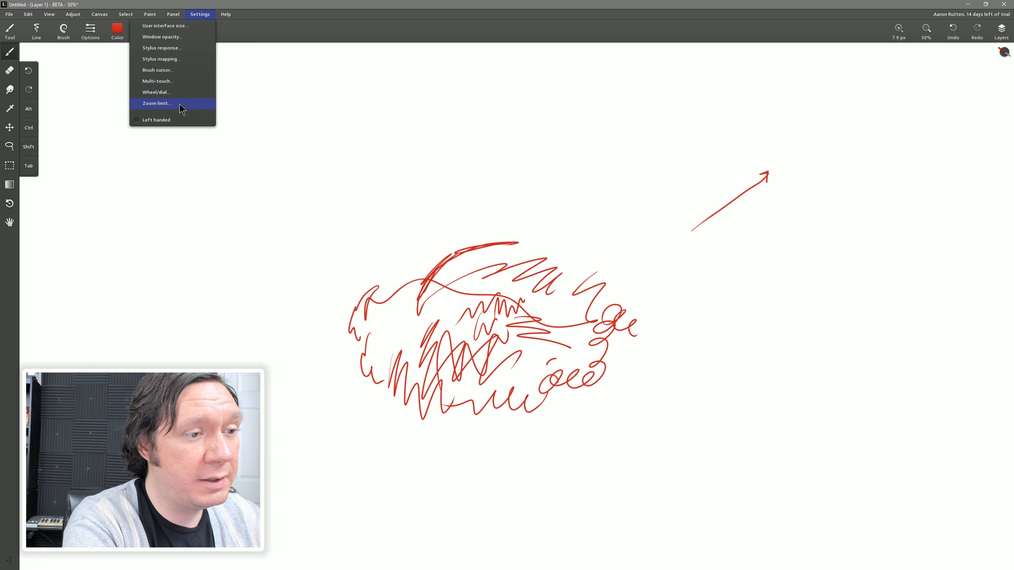
click(156, 120)
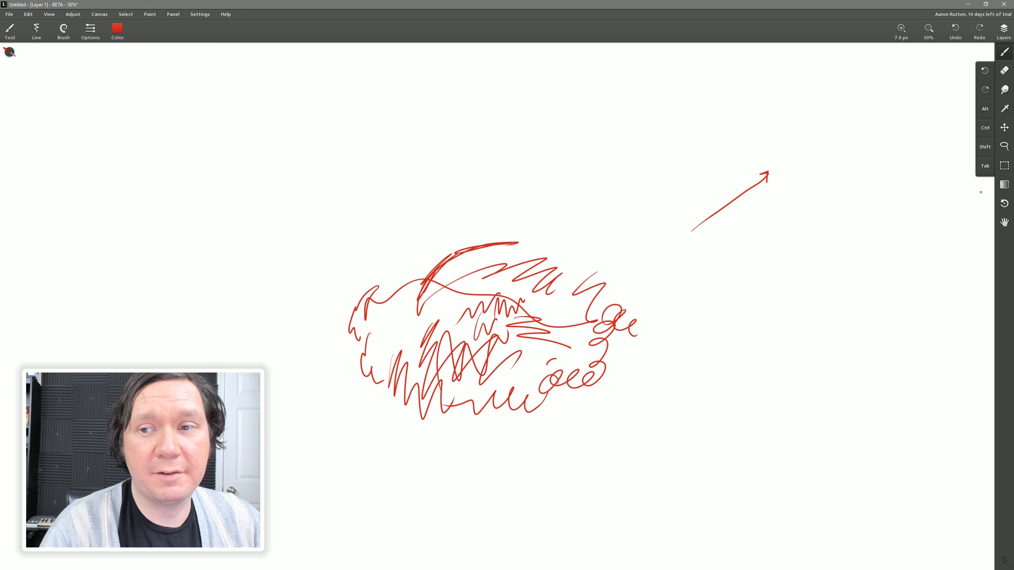
click(202, 15)
click(205, 121)
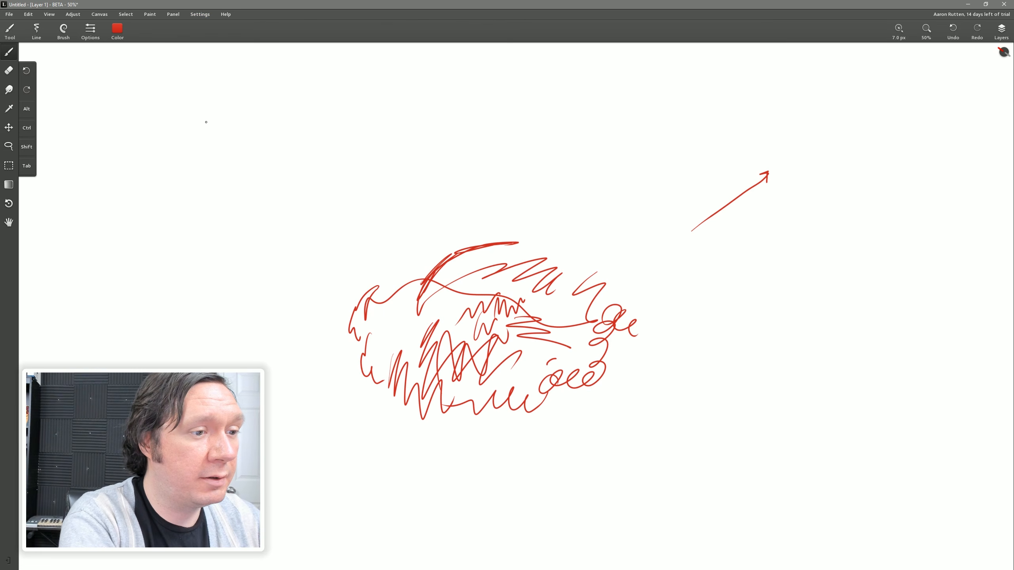
Open Leonardo's keyboard shortcuts page in the browser, read through the tool, brush and color shortcuts, and return to the Leonardo canvas.
click(226, 15)
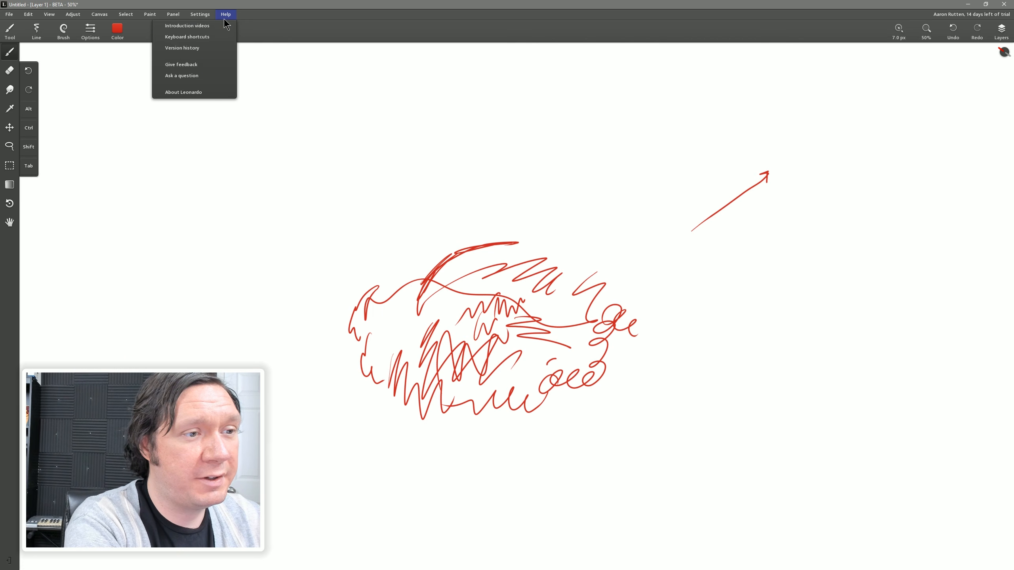
click(208, 38)
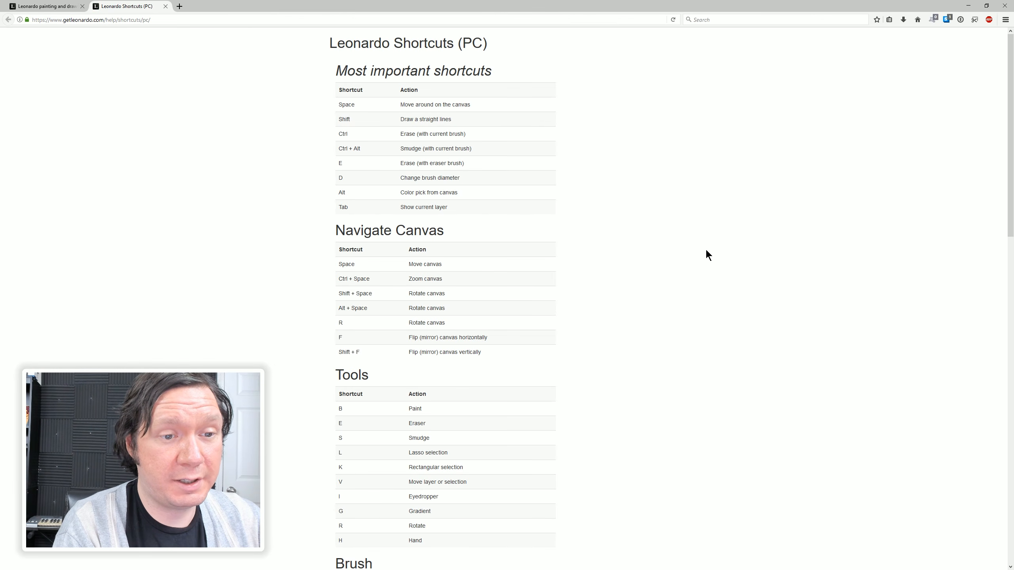
scroll(707, 252, down, 8)
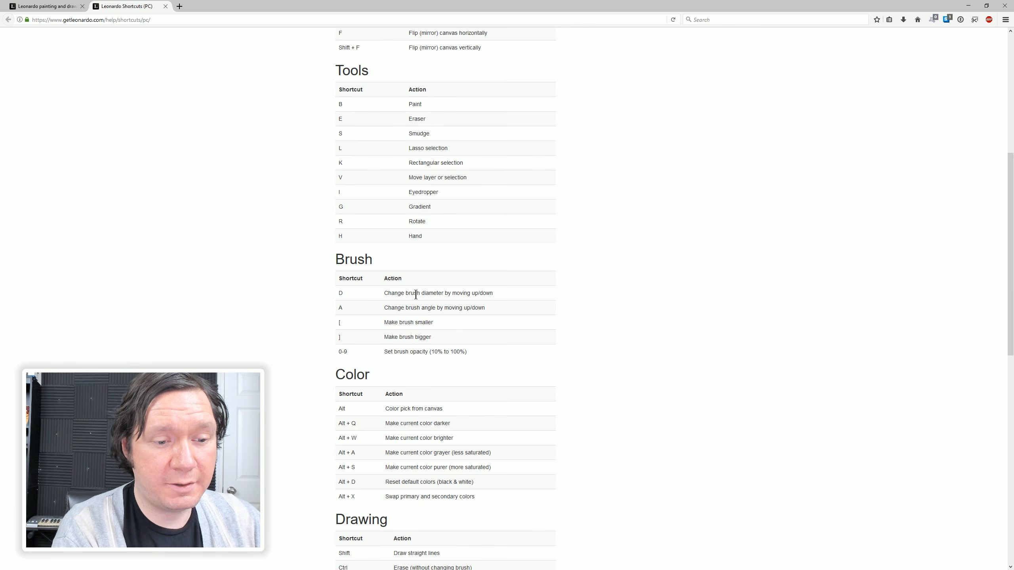
key(alt+Tab)
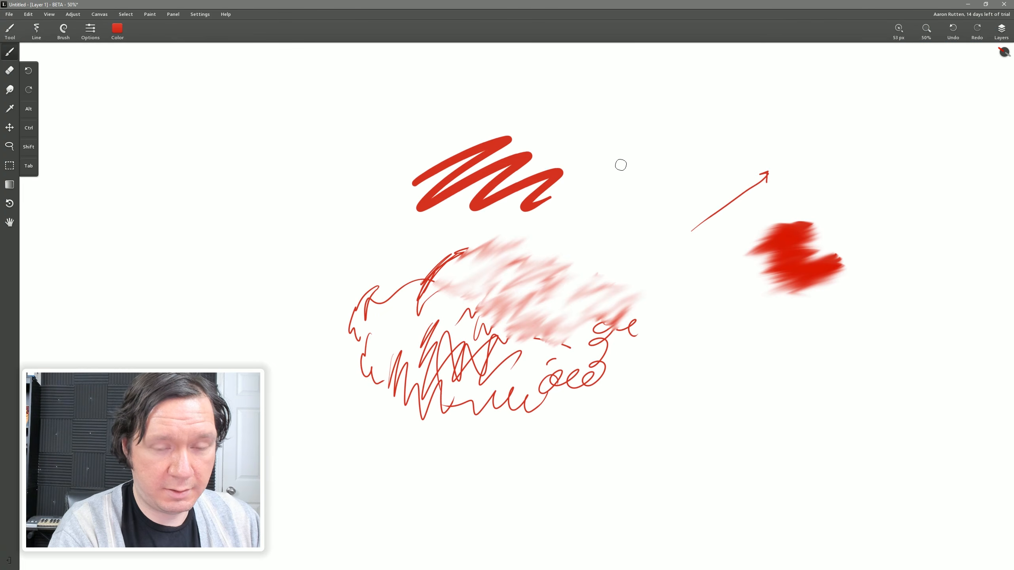
Scribble red zigzags around the arrow with a 19 px brush and switch to the Flat brush.
mouse_move(617, 153)
mouse_down()
mouse_move(640, 160)
mouse_move(790, 133)
mouse_move(651, 132)
mouse_move(667, 206)
mouse_move(654, 241)
mouse_move(659, 278)
mouse_move(691, 274)
mouse_up()
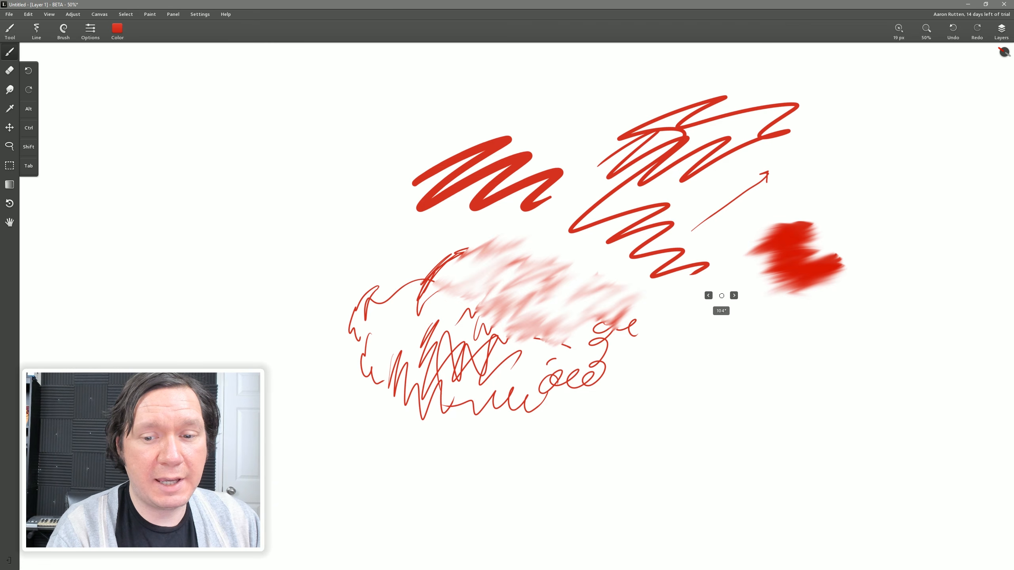
mouse_move(652, 303)
mouse_down()
mouse_move(686, 299)
mouse_move(634, 300)
mouse_move(404, 238)
mouse_up()
click(64, 36)
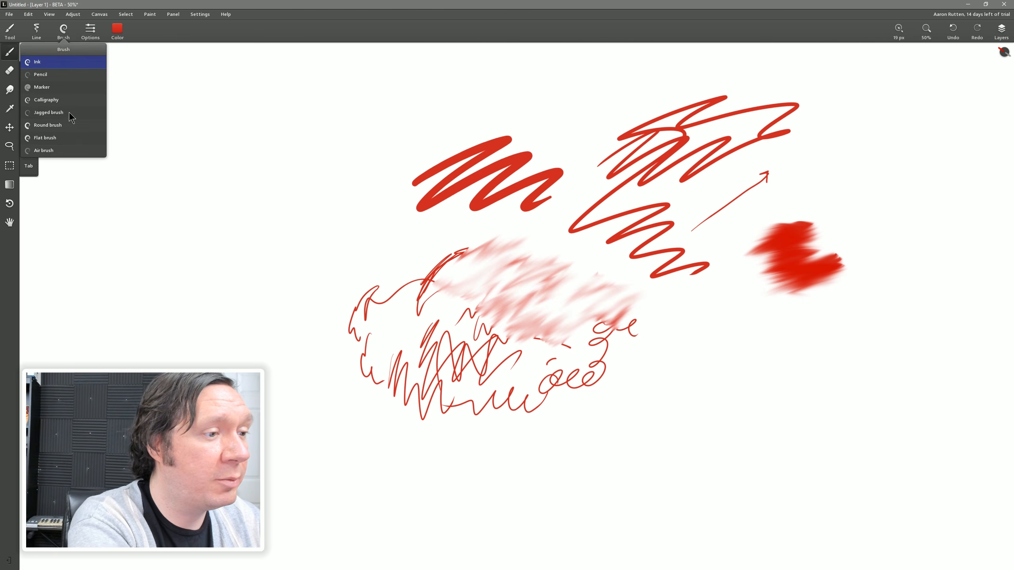
click(55, 140)
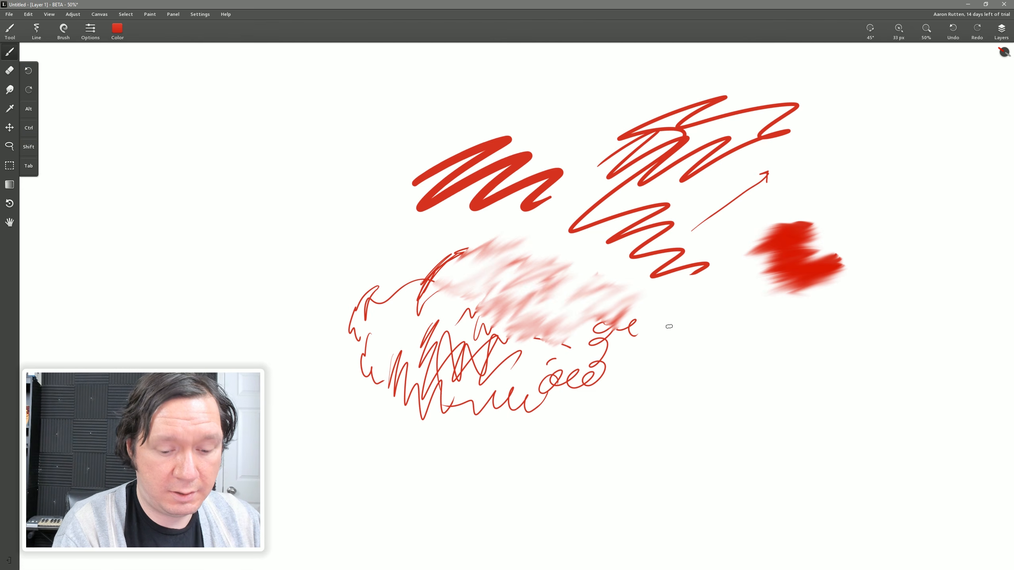
Paint a red stroke with the Flat brush beside the soft-edged scribble.
mouse_move(668, 330)
mouse_down()
mouse_move(724, 323)
mouse_move(675, 319)
mouse_move(719, 320)
mouse_move(679, 326)
mouse_move(653, 345)
mouse_move(703, 288)
mouse_move(778, 275)
mouse_move(794, 224)
mouse_move(662, 202)
mouse_move(676, 199)
mouse_up()
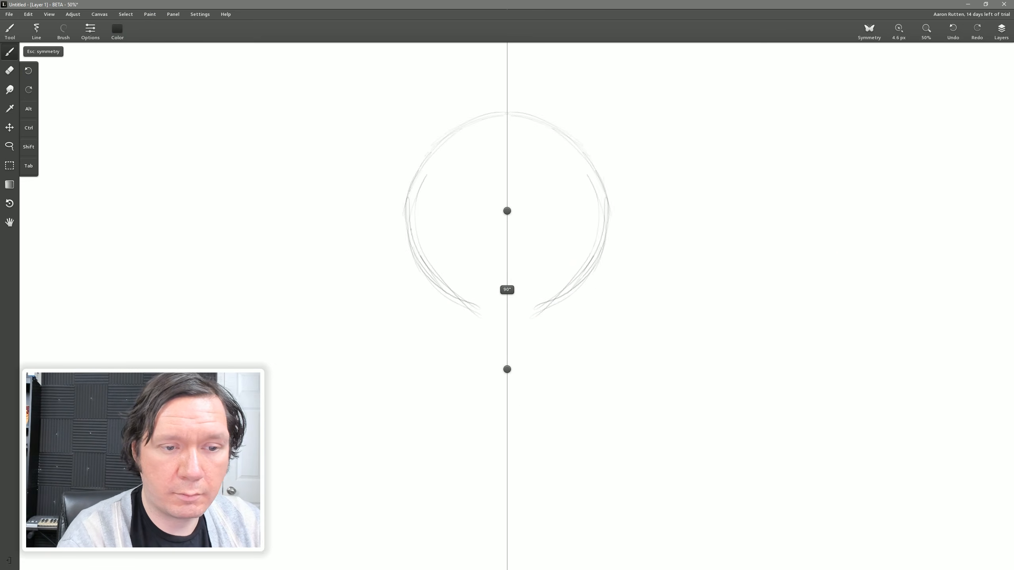
Sketch the nose, lips, jaw, head sides and eyes of a mirrored face inside the head circle using symmetry.
drag(488, 347, 506, 356)
drag(489, 333, 485, 349)
drag(498, 305, 494, 325)
drag(478, 282, 497, 300)
drag(516, 363, 533, 369)
mouse_move(533, 372)
mouse_down()
mouse_move(517, 387)
mouse_move(547, 372)
mouse_up()
drag(600, 280, 584, 327)
drag(577, 339, 566, 371)
drag(559, 129, 608, 216)
drag(534, 294, 559, 289)
click(552, 293)
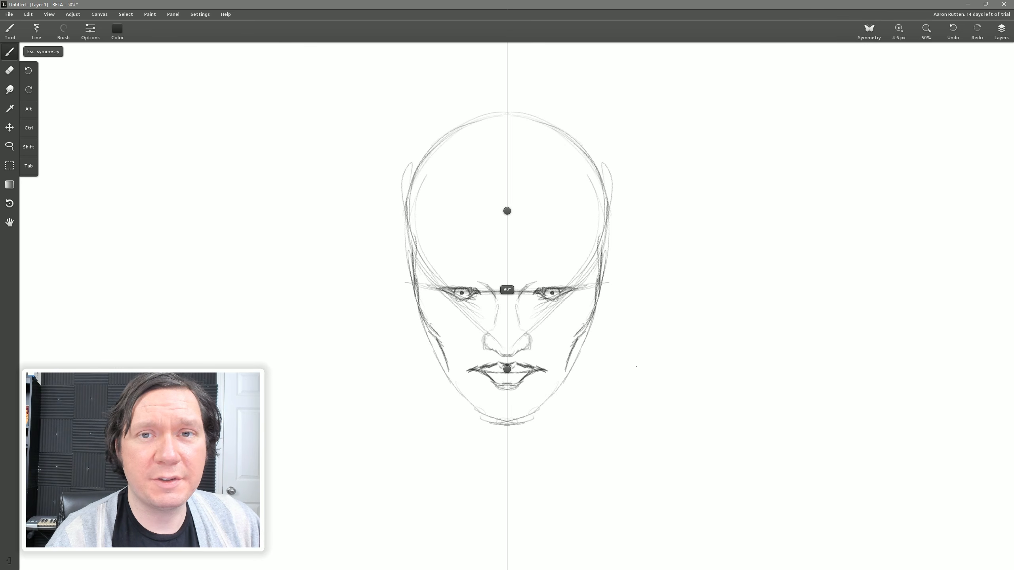
key(ctrl+z)
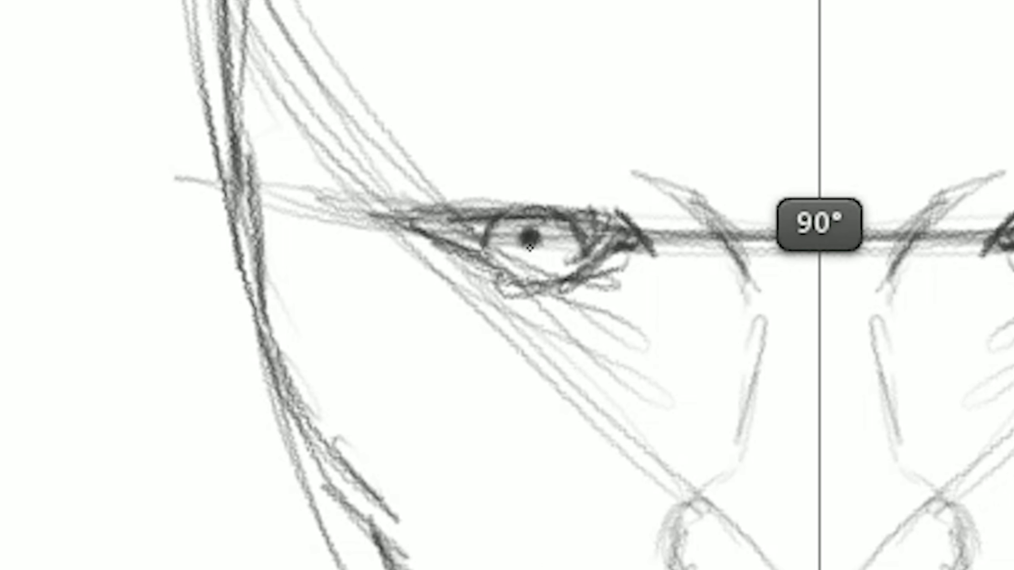
mouse_move(540, 243)
mouse_down()
mouse_move(535, 260)
mouse_move(545, 251)
mouse_move(535, 251)
mouse_up()
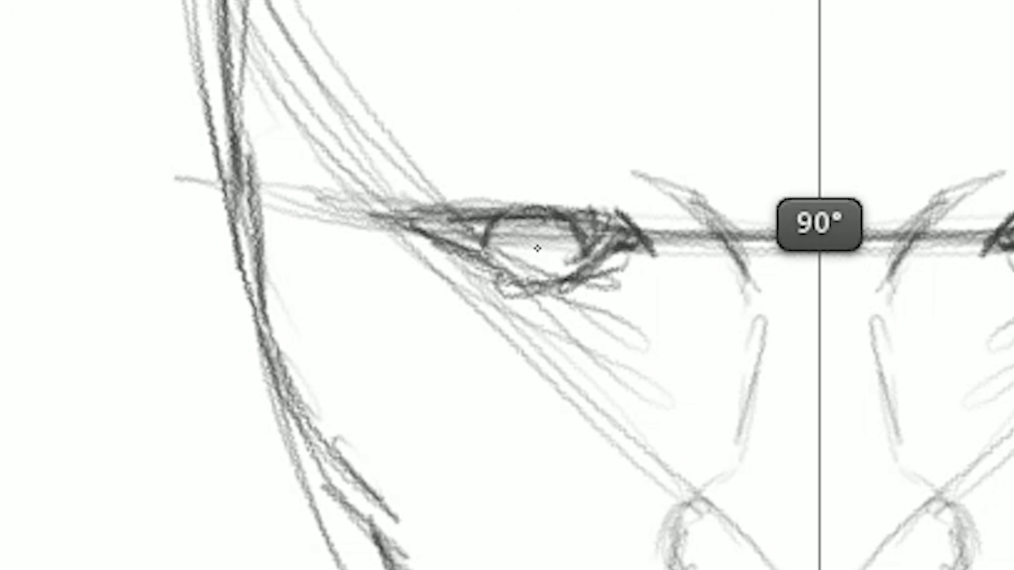
mouse_move(527, 246)
mouse_down()
mouse_move(549, 246)
mouse_move(529, 258)
mouse_move(542, 243)
mouse_move(538, 267)
mouse_move(528, 247)
mouse_move(550, 256)
mouse_move(527, 259)
mouse_move(550, 240)
mouse_move(551, 262)
mouse_move(529, 240)
mouse_up()
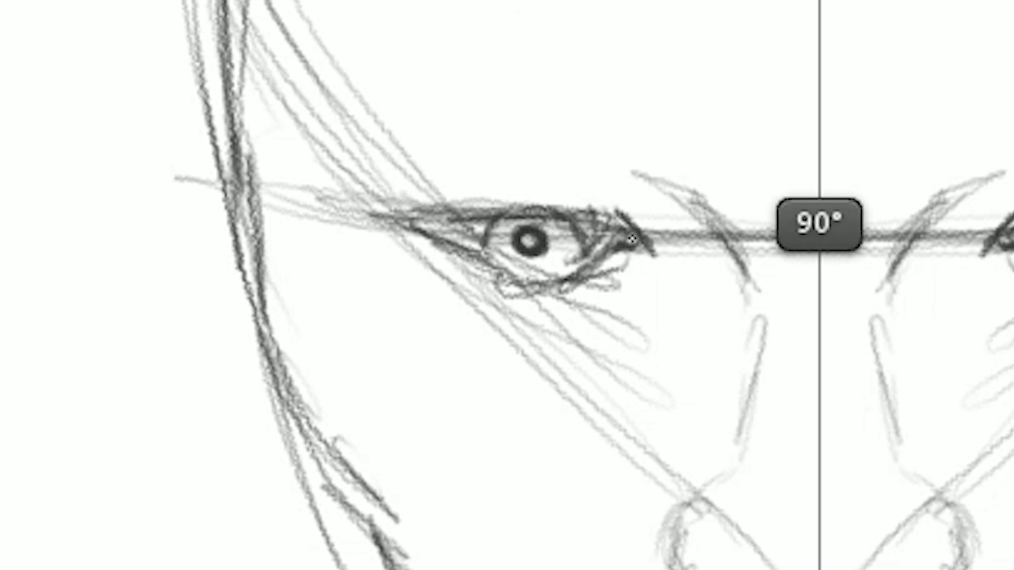
key(ctrl+z)
key(ctrl+z)
key(ctrl+z)
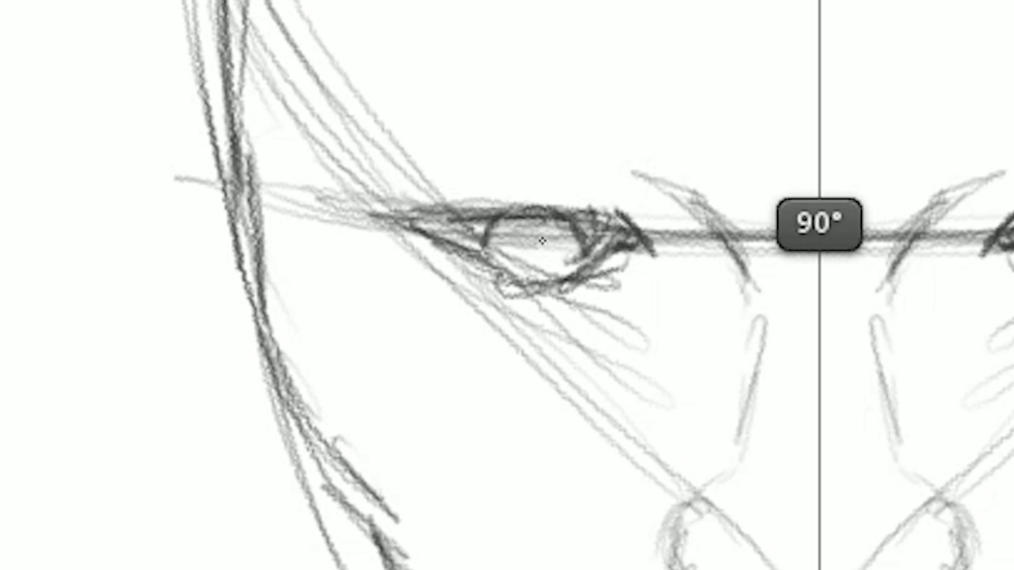
Draw the pupils, upper eyelid creases and arched eyebrows on the symmetrical face.
mouse_move(542, 240)
mouse_down()
mouse_move(520, 245)
mouse_move(529, 266)
mouse_move(537, 246)
mouse_move(549, 264)
mouse_move(537, 242)
mouse_move(526, 255)
mouse_move(552, 261)
mouse_move(542, 249)
mouse_move(555, 263)
mouse_move(525, 251)
mouse_move(532, 243)
mouse_move(545, 261)
mouse_move(529, 268)
mouse_move(545, 256)
mouse_move(525, 258)
mouse_move(535, 246)
mouse_move(525, 266)
mouse_move(556, 263)
mouse_move(537, 241)
mouse_move(550, 266)
mouse_move(542, 268)
mouse_move(527, 254)
mouse_up()
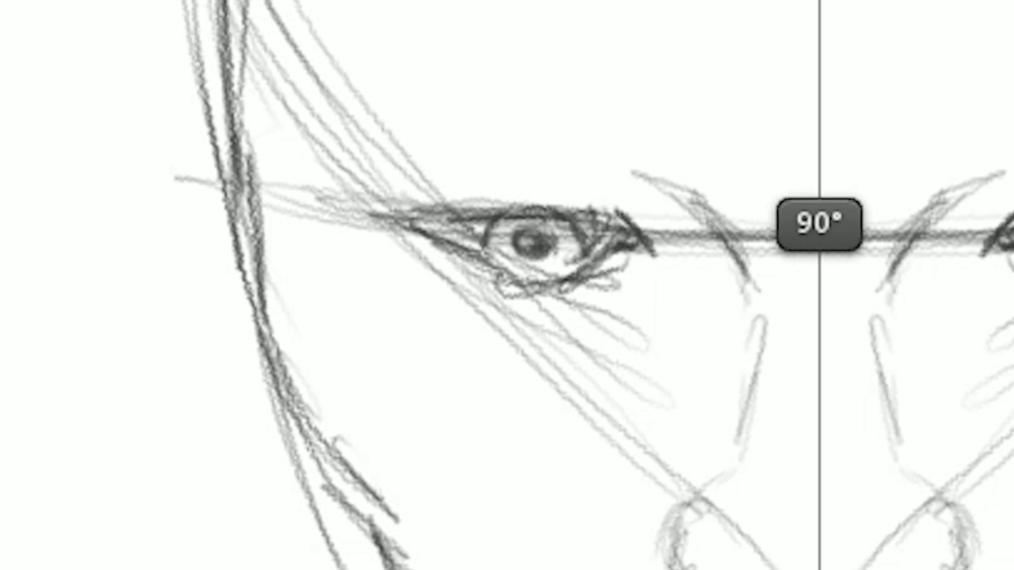
drag(518, 141, 616, 169)
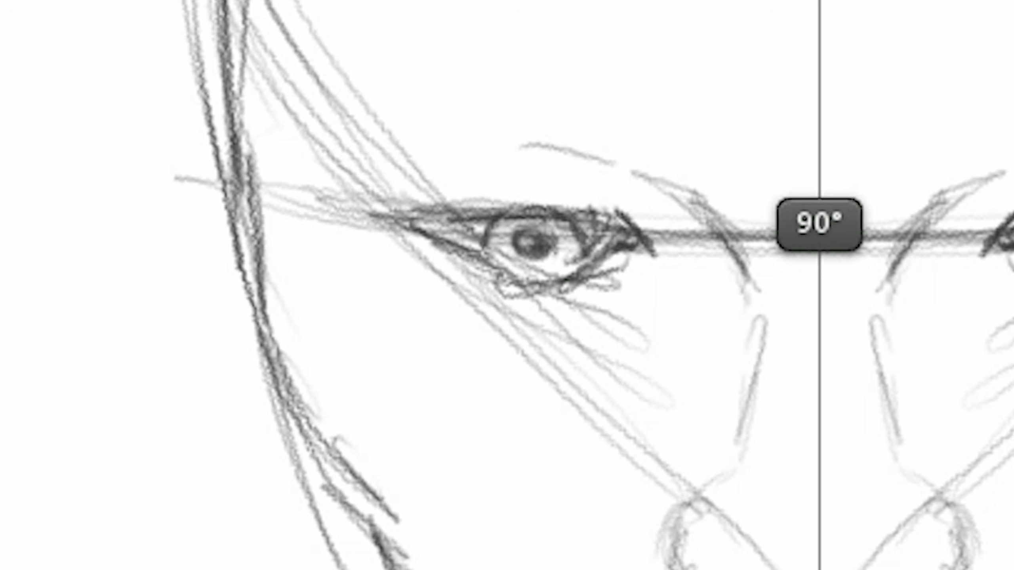
drag(477, 134, 614, 156)
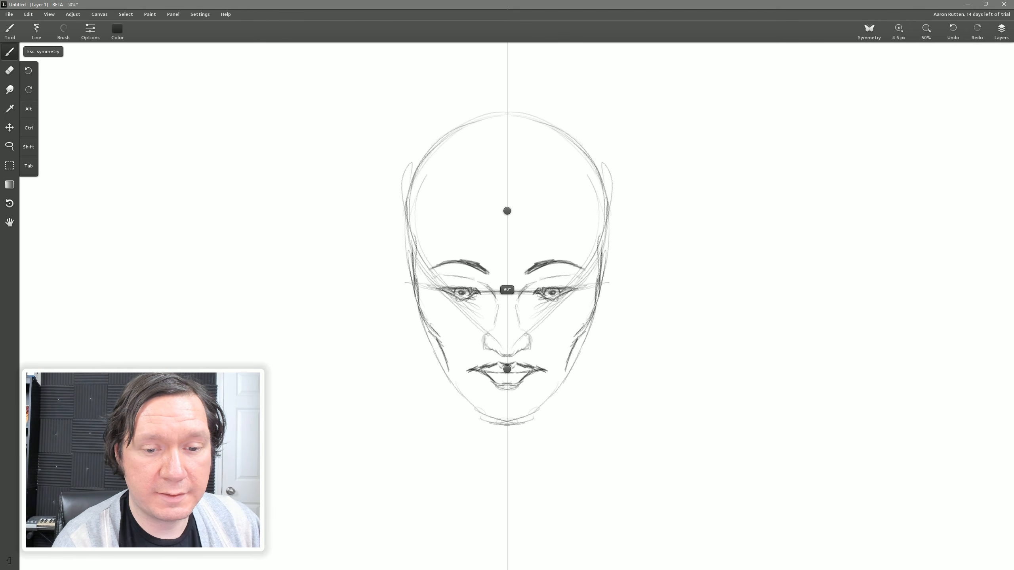
drag(434, 264, 427, 267)
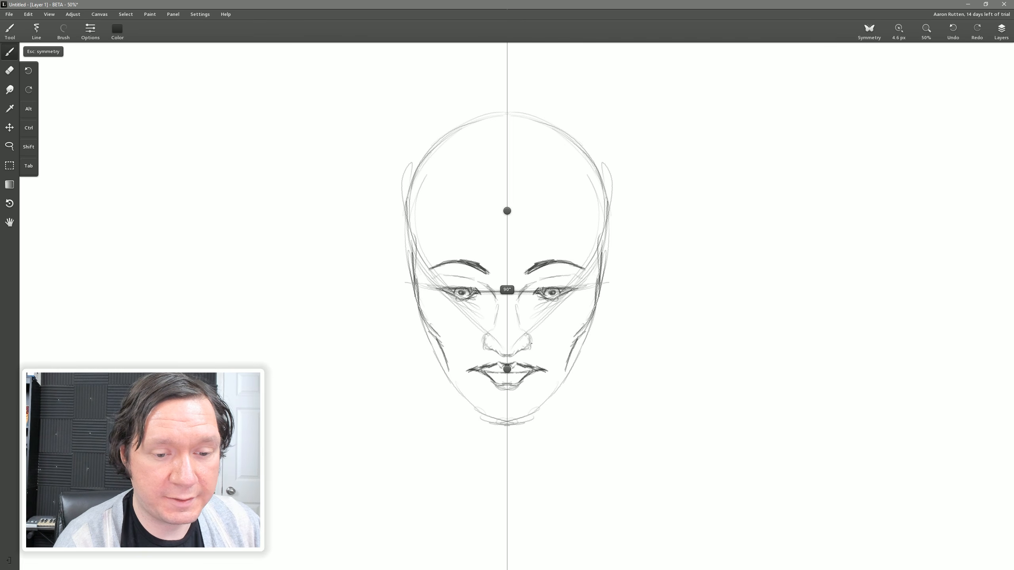
Move the symmetry axis off the face's midline and back again, and lock it in place.
mouse_move(506, 326)
mouse_down()
mouse_move(505, 336)
mouse_move(496, 322)
mouse_move(519, 295)
mouse_up()
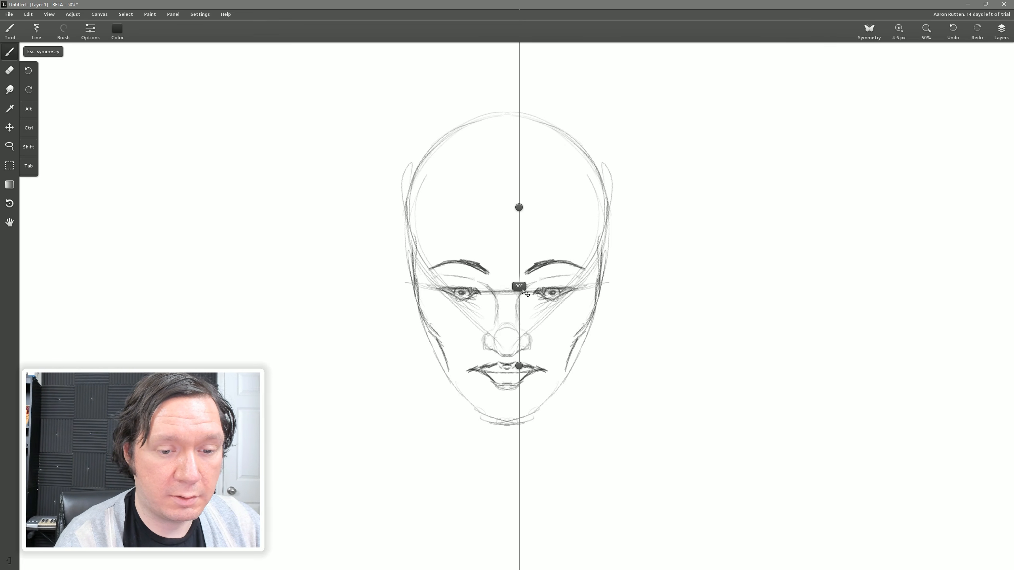
mouse_move(519, 211)
mouse_down()
mouse_move(504, 211)
mouse_move(518, 212)
mouse_up()
drag(519, 366, 507, 367)
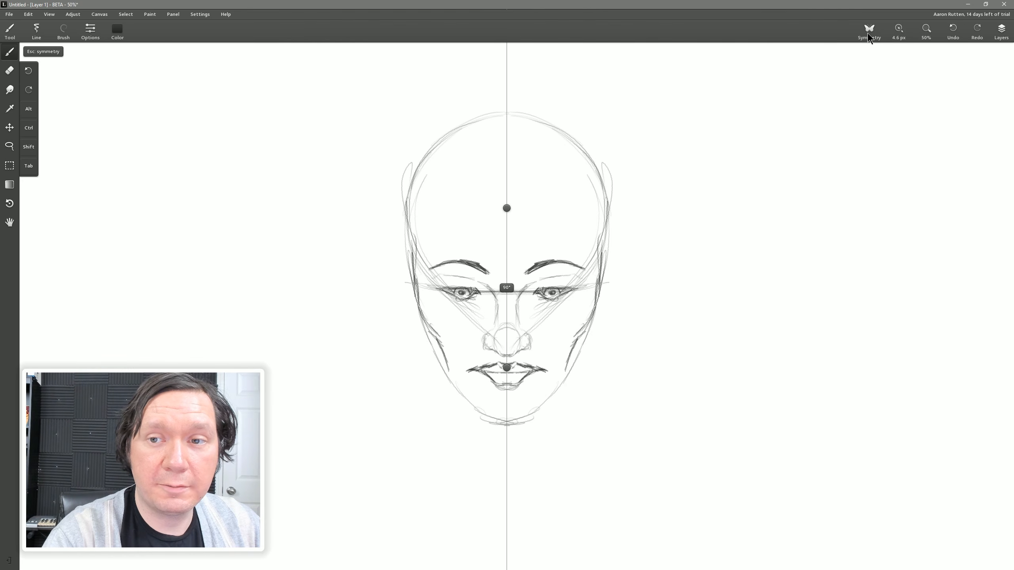
click(869, 30)
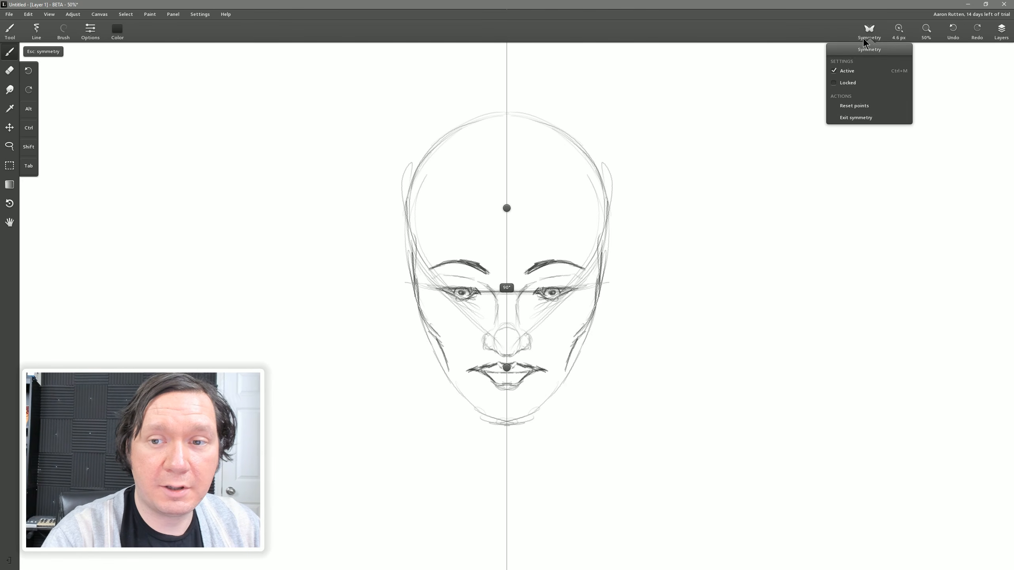
click(836, 83)
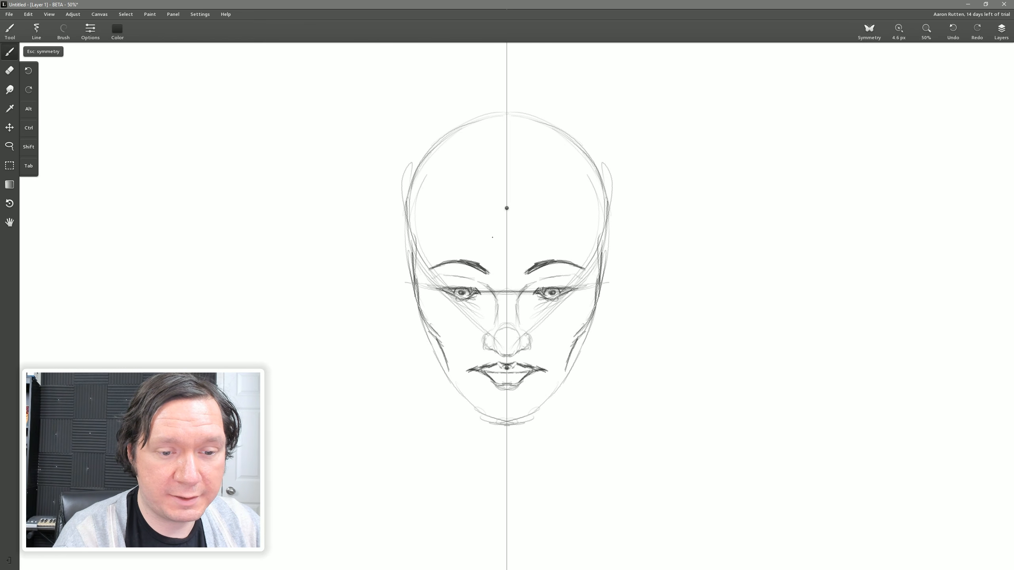
Sketch the center-parted hair around the top and sides of the head with mirrored strokes.
drag(415, 170, 449, 133)
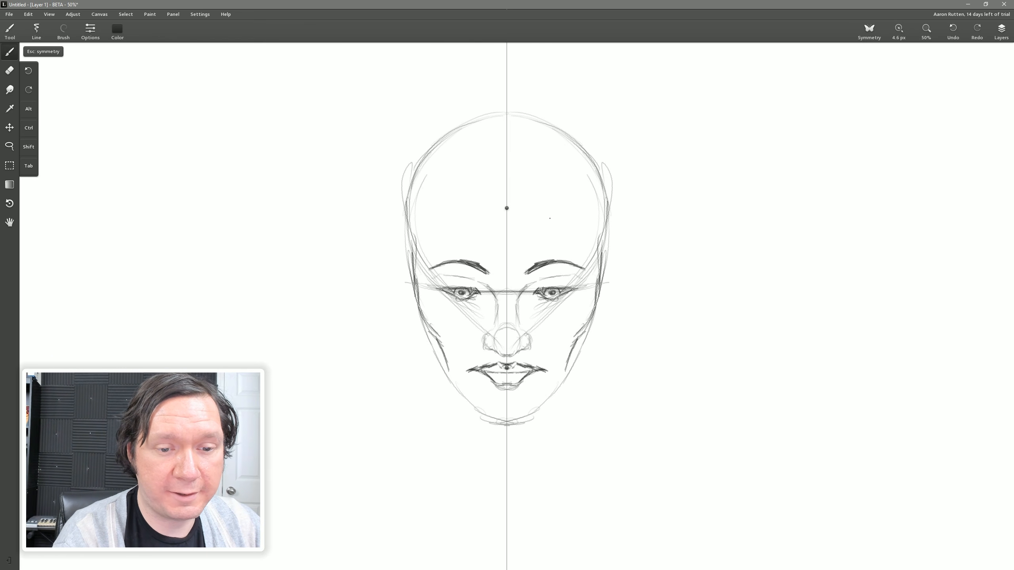
drag(508, 142, 515, 219)
drag(509, 174, 551, 231)
drag(602, 328, 612, 386)
drag(538, 113, 599, 159)
drag(603, 172, 623, 288)
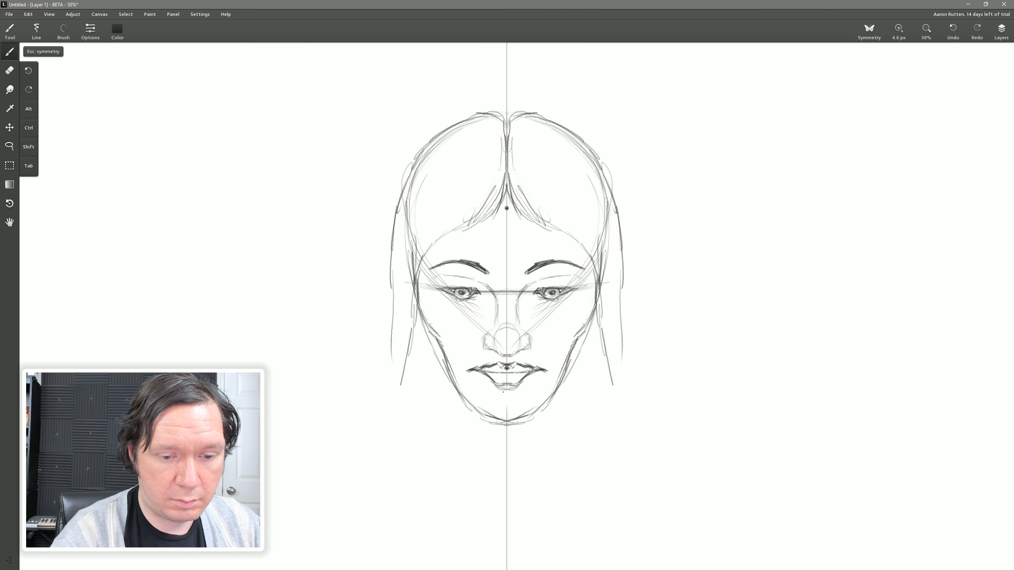
Draw the neck and lower hair ends with mirrored strokes and darken the lips.
drag(584, 329, 575, 411)
drag(577, 407, 629, 452)
drag(625, 396, 635, 445)
drag(480, 375, 503, 390)
drag(511, 371, 539, 375)
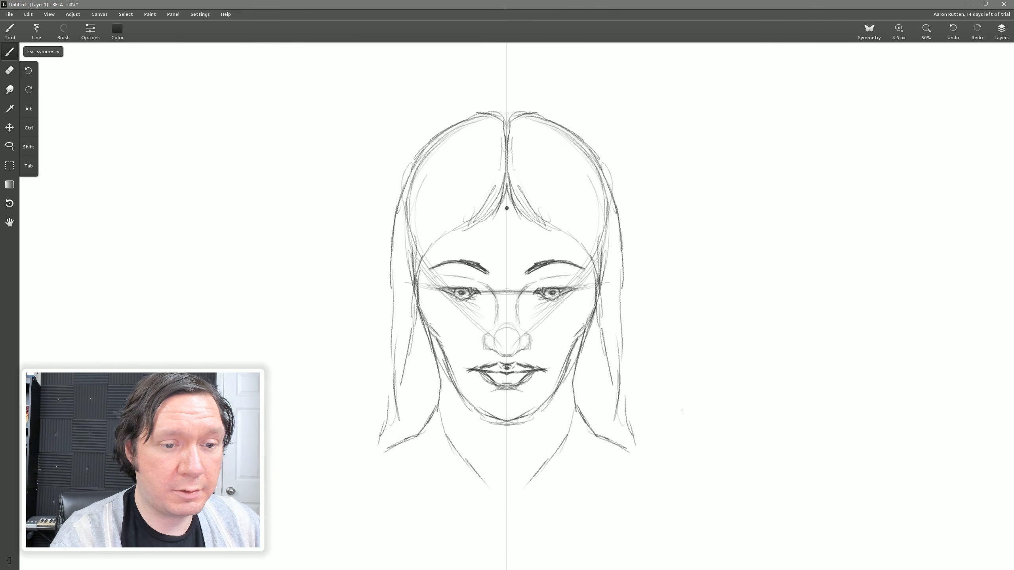
Erase the construction lines across the hair, forehead and eyes with the Soft eraser reduced to about 62 px.
key(e)
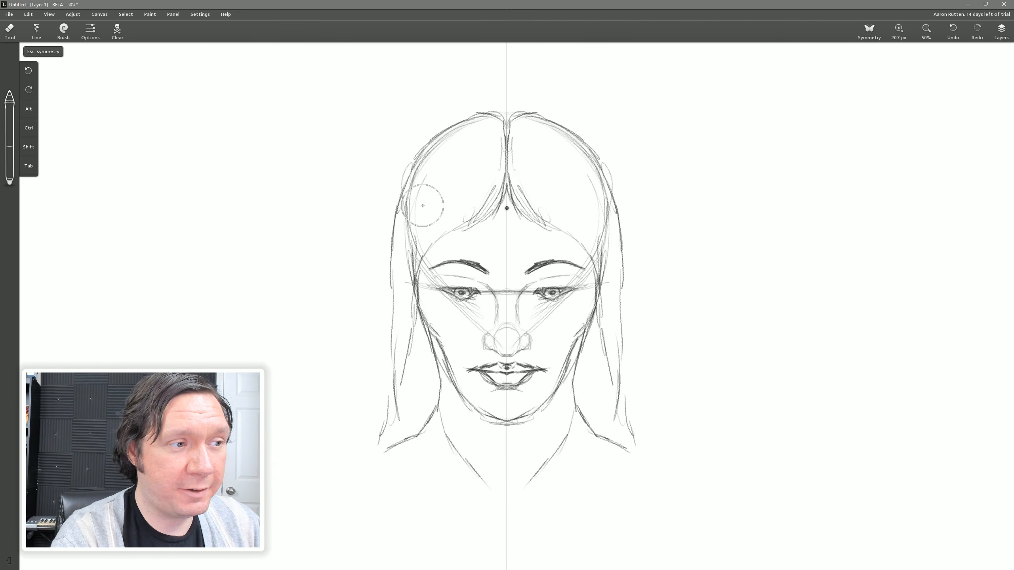
key(bracketleft)
key(bracketleft)
key(bracketleft)
key(bracketleft)
key(bracketleft)
key(bracketleft)
key(bracketleft)
key(bracketleft)
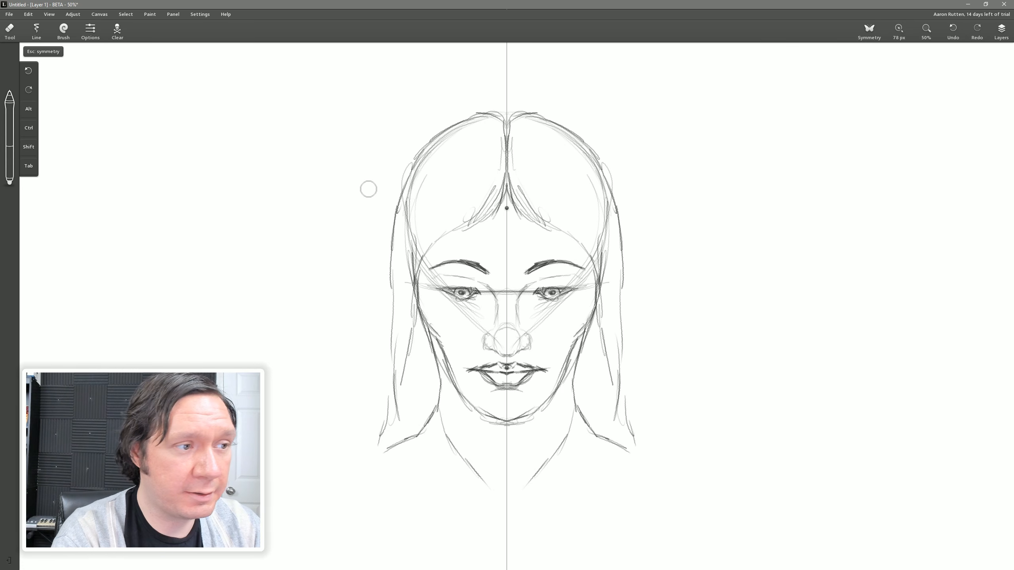
click(66, 34)
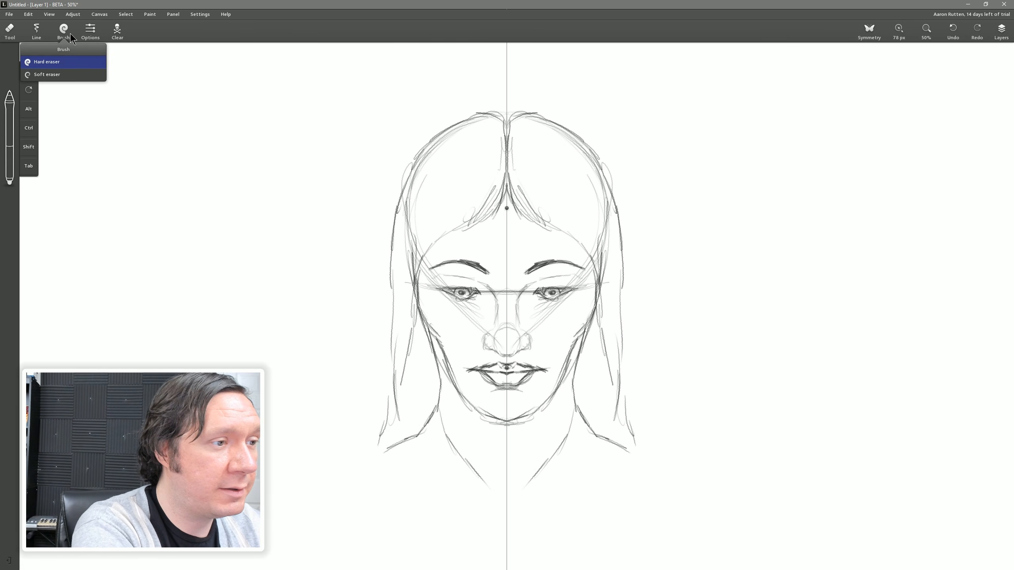
click(57, 78)
mouse_move(418, 203)
mouse_down()
mouse_move(438, 154)
mouse_move(420, 174)
mouse_move(461, 133)
mouse_move(413, 218)
mouse_move(407, 246)
mouse_move(424, 223)
mouse_move(404, 349)
mouse_move(495, 159)
mouse_up()
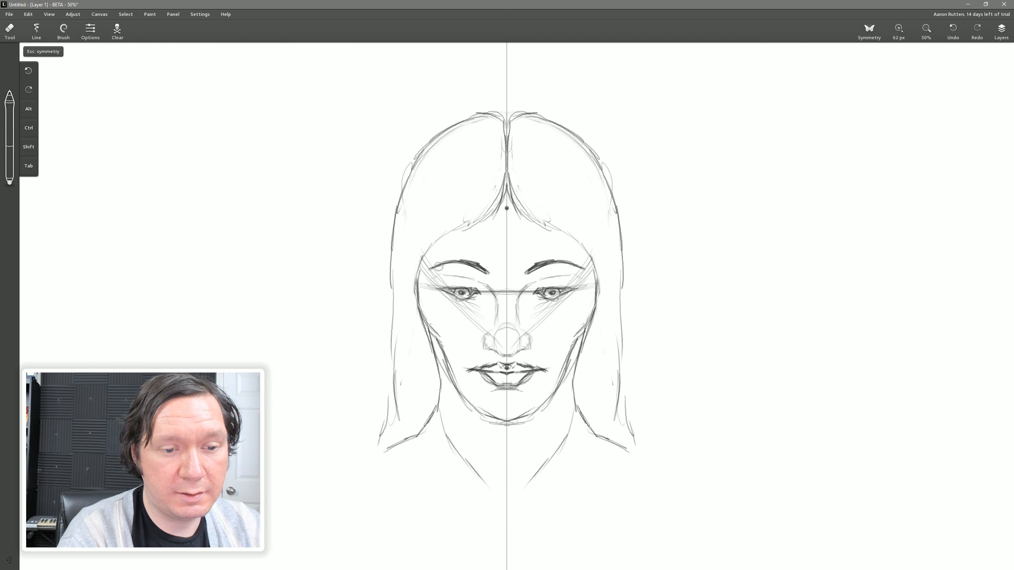
mouse_move(428, 266)
mouse_down()
mouse_move(447, 275)
mouse_move(446, 299)
mouse_move(428, 289)
mouse_move(443, 283)
mouse_move(448, 303)
mouse_move(478, 314)
mouse_move(476, 339)
mouse_move(466, 307)
mouse_move(518, 283)
mouse_move(508, 290)
mouse_move(593, 287)
mouse_move(575, 276)
mouse_move(585, 287)
mouse_move(577, 279)
mouse_move(522, 298)
mouse_up()
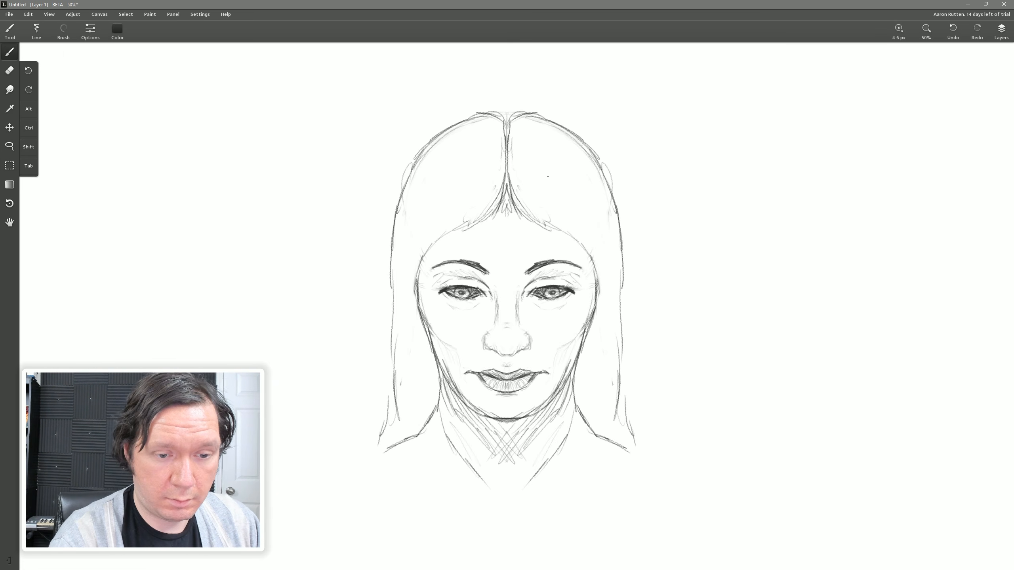
Draw hair strands from the center part down both edges of the face with the 4.6 px brush and symmetry off.
mouse_move(506, 159)
mouse_down()
mouse_move(497, 211)
mouse_move(421, 270)
mouse_move(410, 361)
mouse_up()
mouse_move(407, 346)
mouse_down()
mouse_move(422, 251)
mouse_move(406, 309)
mouse_up()
drag(415, 264, 490, 199)
drag(492, 183, 411, 277)
drag(407, 289, 415, 374)
drag(410, 286, 405, 346)
mouse_move(415, 269)
mouse_down()
mouse_move(405, 351)
mouse_move(447, 236)
mouse_up()
mouse_move(513, 190)
mouse_down()
mouse_move(539, 232)
mouse_move(578, 266)
mouse_move(594, 305)
mouse_move(591, 365)
mouse_up()
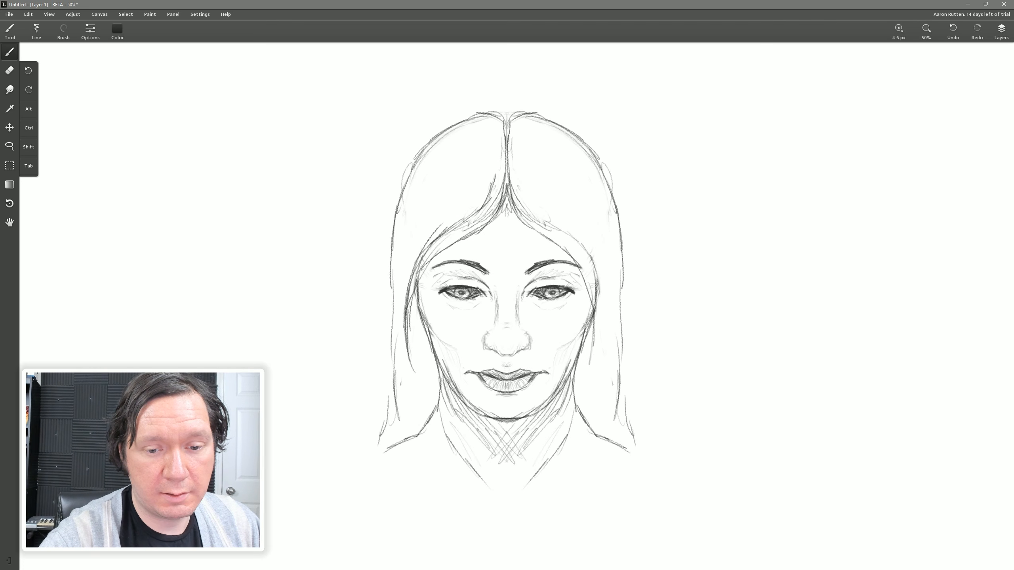
Add long strands to the lower hair beside both cheeks and the neck.
drag(597, 309, 584, 419)
drag(587, 340, 584, 417)
drag(598, 359, 582, 430)
drag(588, 340, 586, 393)
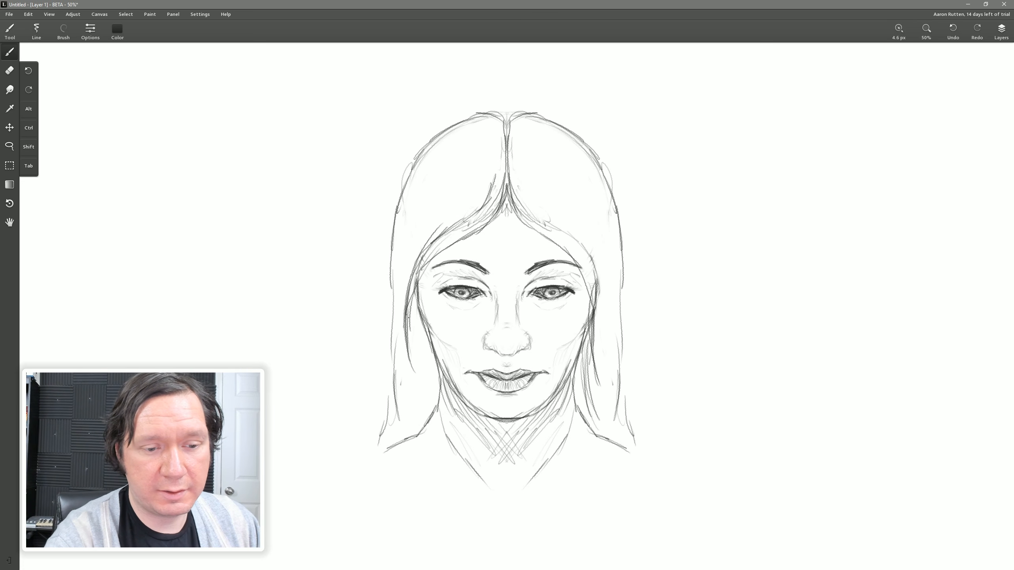
drag(419, 299, 408, 382)
drag(424, 333, 417, 422)
drag(436, 362, 413, 436)
drag(415, 372, 387, 446)
drag(401, 338, 393, 417)
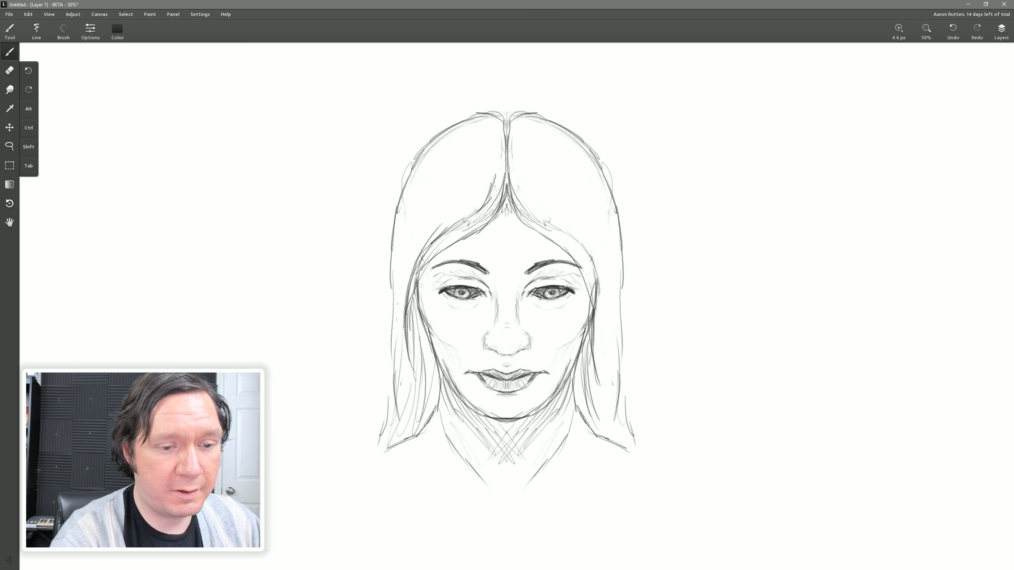
Fill the hair on the left half of the head with strands running from the part outward.
drag(400, 270, 395, 319)
drag(406, 280, 463, 205)
mouse_move(413, 243)
mouse_down()
mouse_move(485, 173)
mouse_move(477, 165)
mouse_up()
drag(484, 158, 494, 135)
drag(479, 183, 498, 131)
mouse_move(442, 167)
mouse_down()
mouse_move(481, 154)
mouse_move(494, 117)
mouse_up()
drag(447, 142, 498, 115)
drag(429, 166, 496, 124)
drag(409, 217, 451, 141)
drag(408, 238, 421, 196)
drag(460, 151, 484, 135)
drag(420, 244, 456, 167)
drag(427, 236, 449, 193)
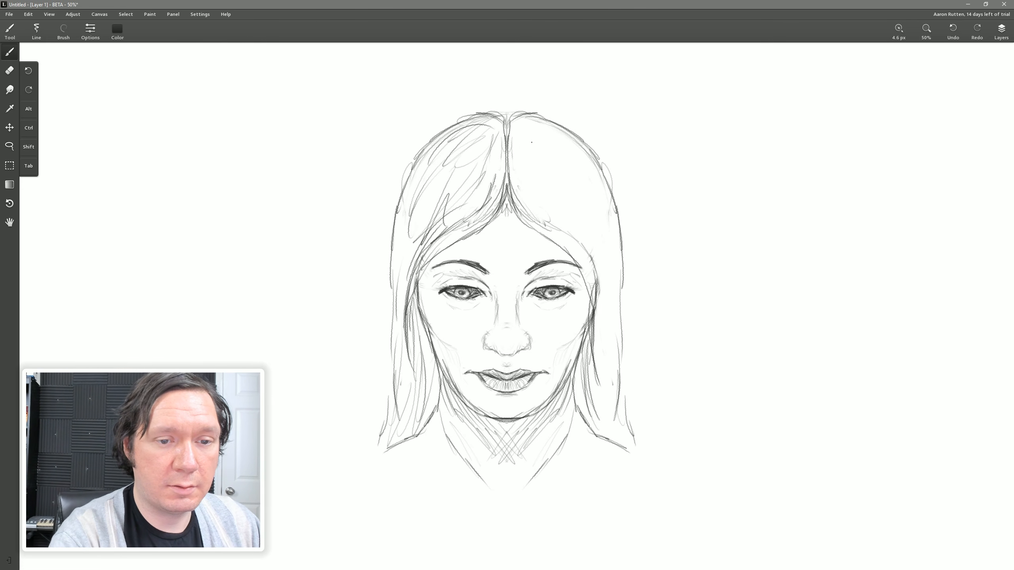
Draw curved strands from the part across the crown on the right half of the head.
mouse_move(519, 120)
mouse_down()
mouse_move(580, 148)
mouse_move(592, 178)
mouse_up()
mouse_move(518, 126)
mouse_down()
mouse_move(594, 170)
mouse_move(580, 163)
mouse_up()
drag(521, 142, 592, 188)
drag(532, 168, 569, 217)
drag(523, 198, 561, 229)
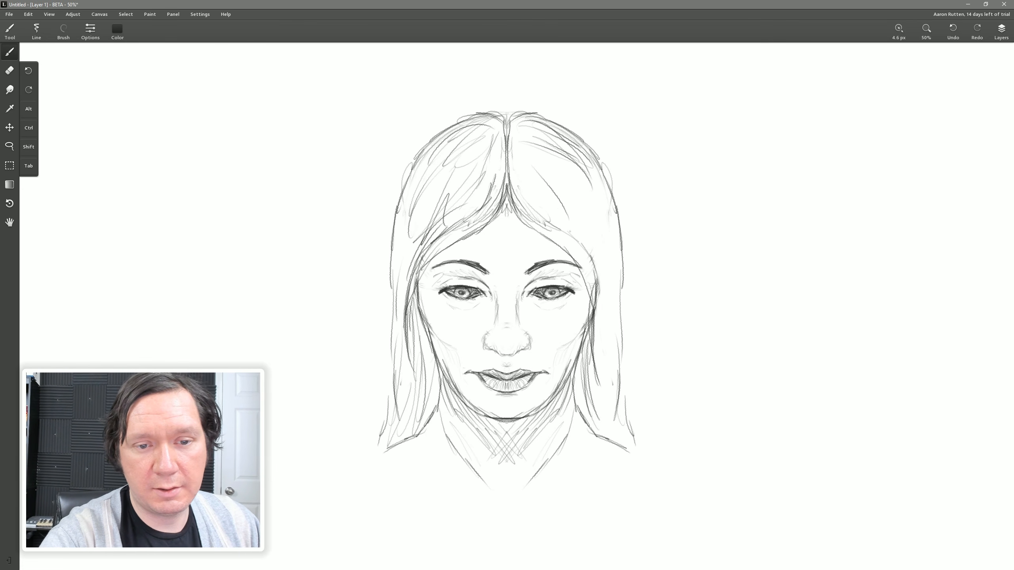
Continue the strands down the right side of the hair to its ends at the shoulder.
drag(537, 181, 584, 238)
drag(578, 216, 606, 290)
drag(590, 179, 610, 286)
drag(611, 240, 614, 343)
drag(606, 294, 613, 369)
drag(621, 330, 604, 410)
drag(621, 350, 596, 437)
drag(611, 382, 598, 438)
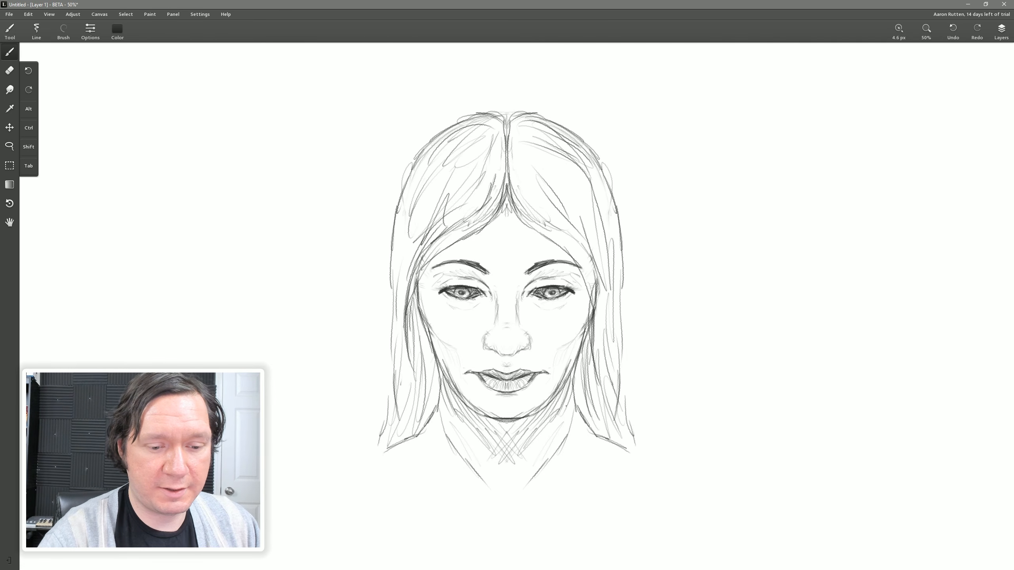
Sketch short strokes beneath the hair ends and across the shoulders on both sides of the neck.
drag(394, 458, 425, 430)
drag(384, 467, 423, 435)
drag(405, 460, 438, 422)
drag(401, 482, 440, 435)
mouse_move(411, 478)
mouse_down()
mouse_move(444, 444)
mouse_move(458, 453)
mouse_up()
drag(446, 480, 468, 463)
mouse_move(531, 486)
mouse_down()
mouse_move(582, 429)
mouse_move(608, 439)
mouse_up()
drag(589, 493, 643, 468)
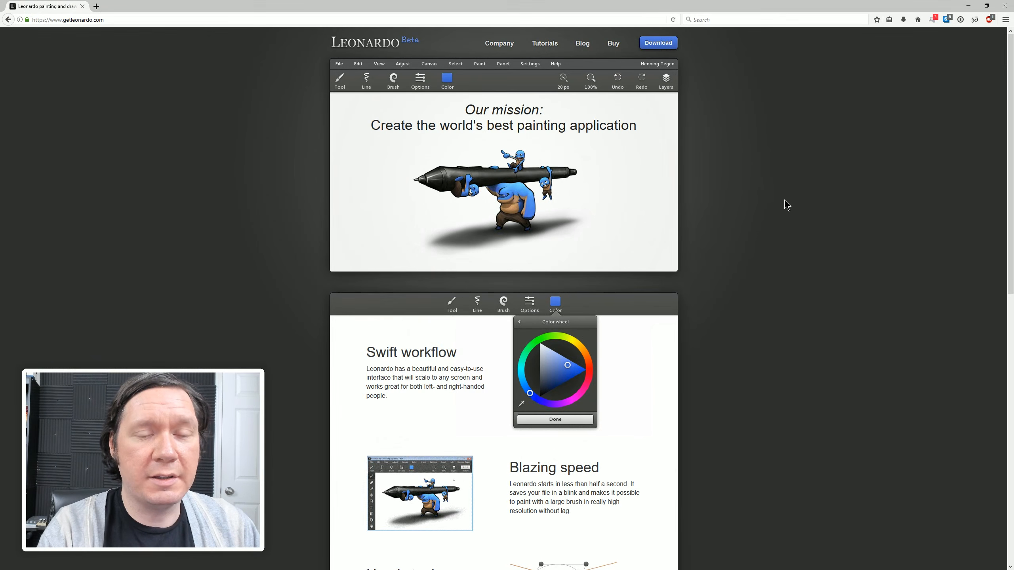
Open the Buy page on the Leonardo website in the browser.
click(613, 44)
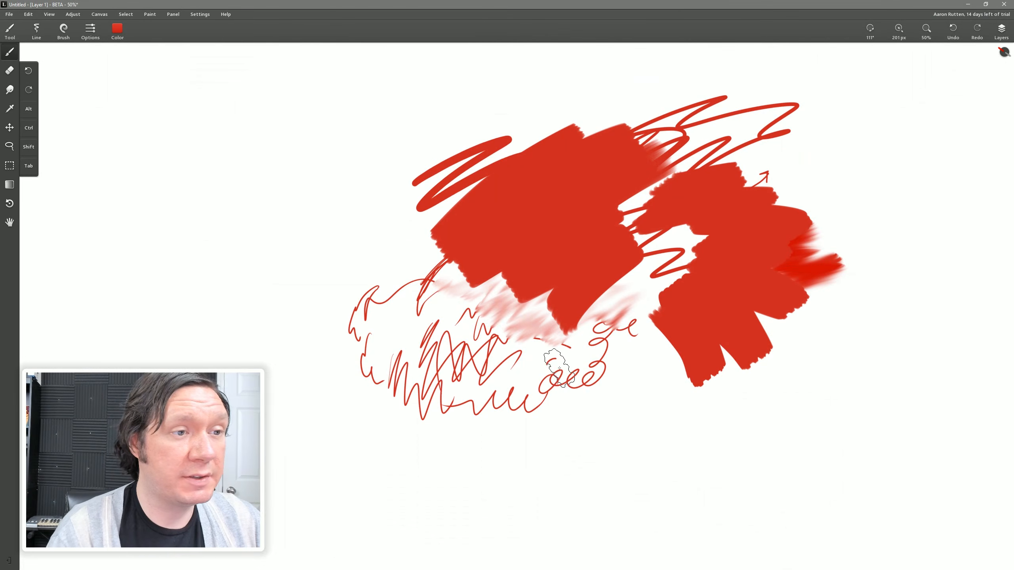
click(225, 14)
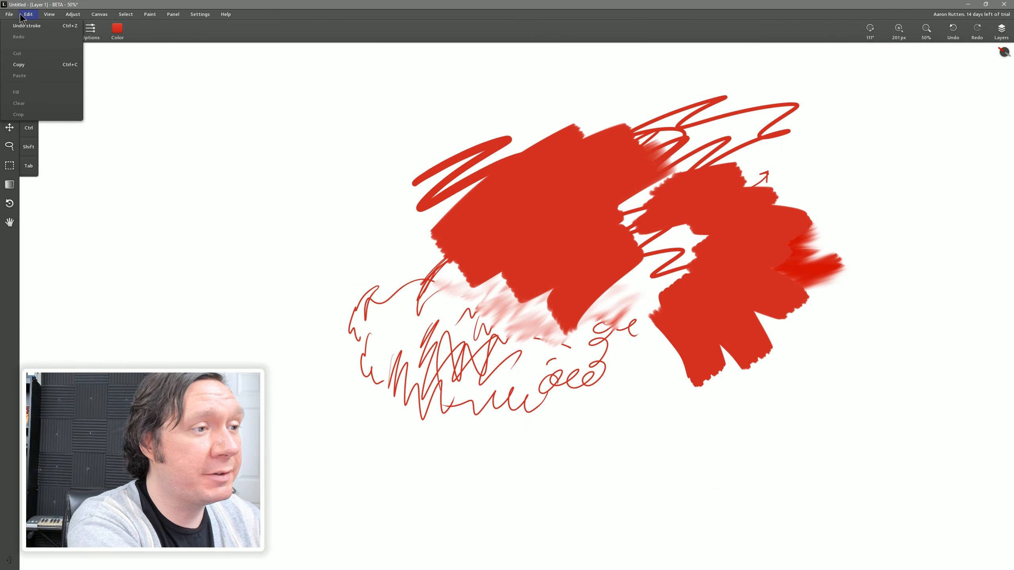
mouse_move(100, 14)
click(267, 16)
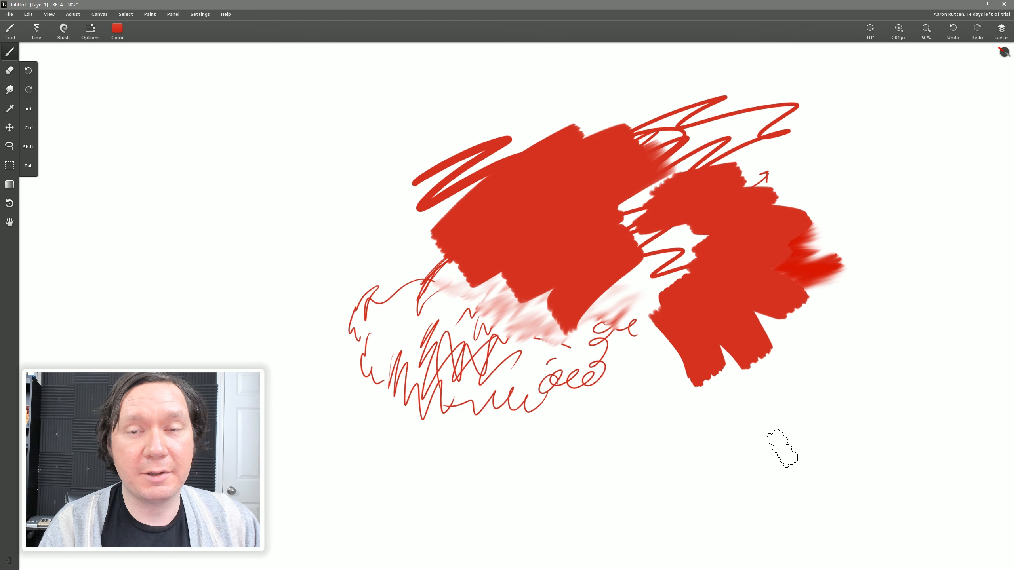
Stamp five separate red dabs below the large painted areas with the textured 201 px brush.
click(815, 337)
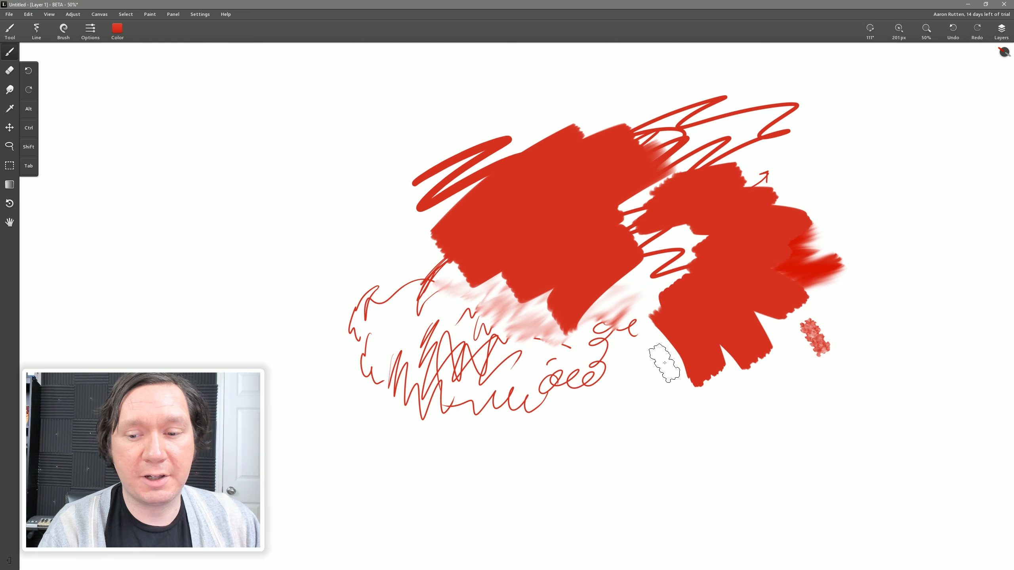
click(638, 374)
click(620, 408)
click(663, 401)
click(692, 405)
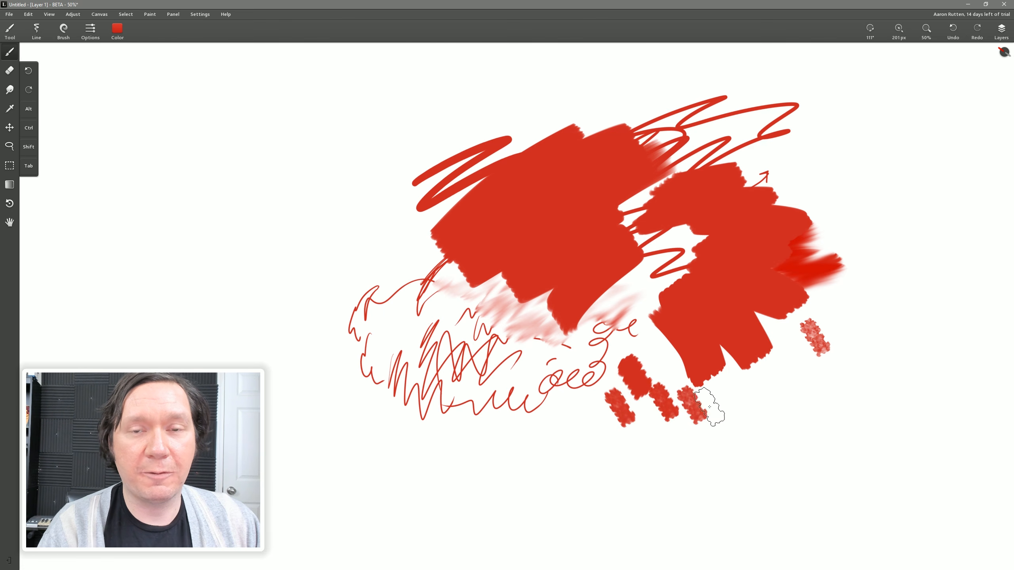